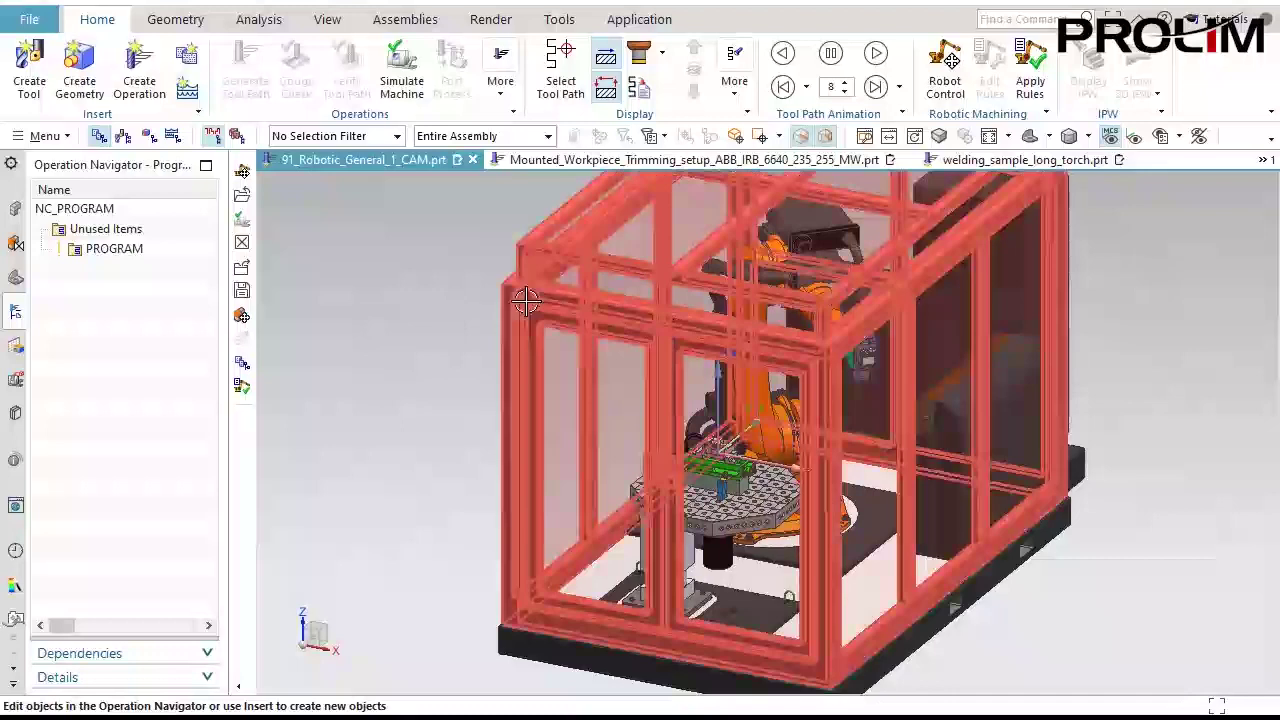
Hide the robot cell's enclosure frame so the machining area is unobstructed.
{"action": "right_click", "coordinate": [522, 296]}
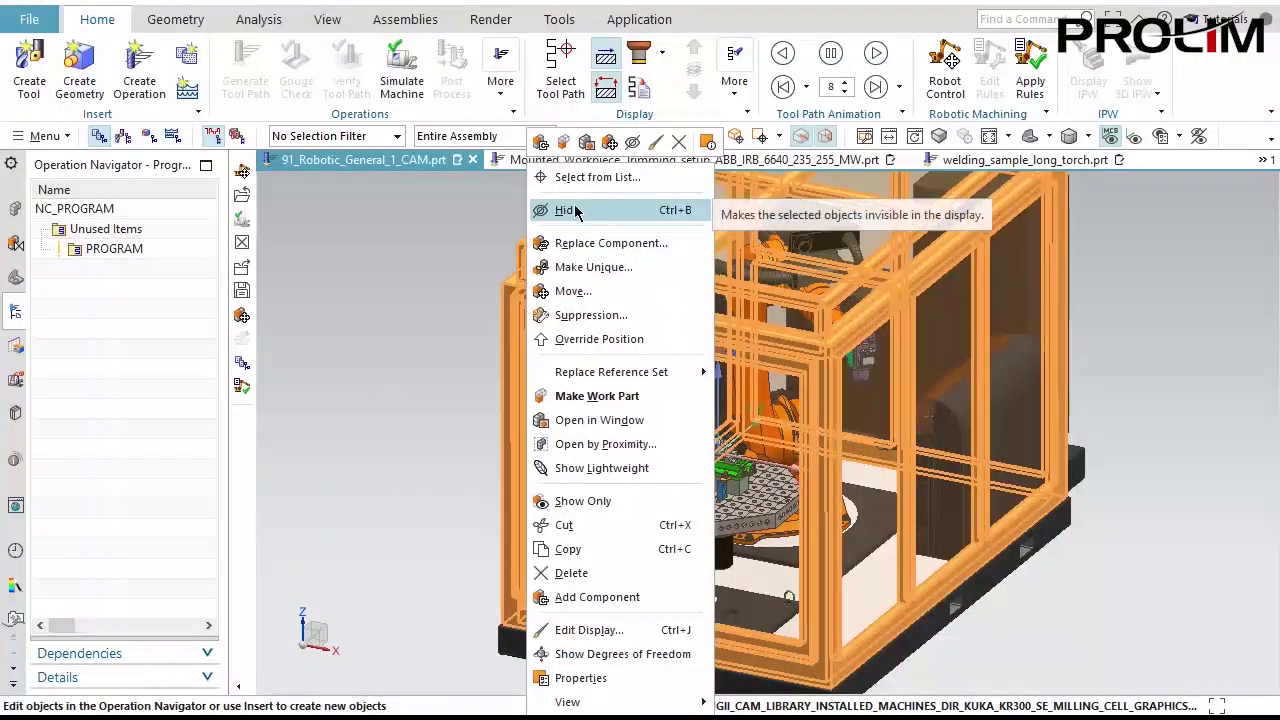
{"action": "left_click", "coordinate": [570, 209]}
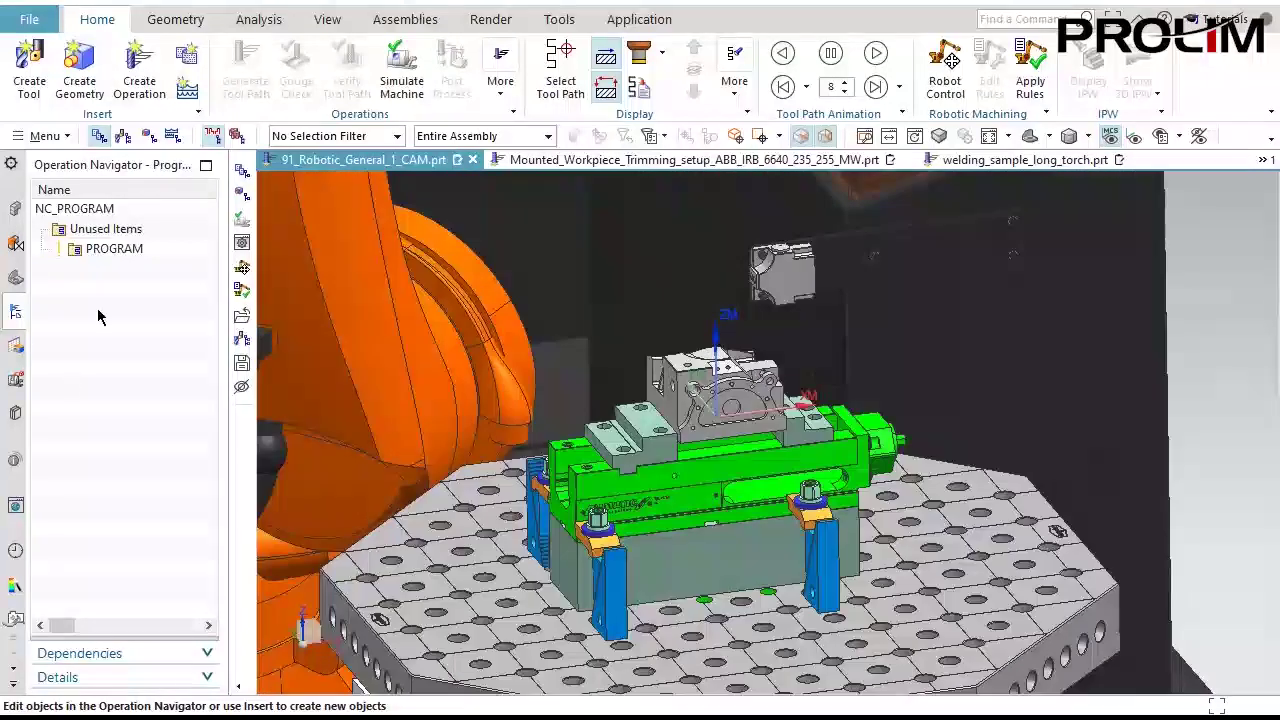
Display the part and blank geometry assigned to WORKPIECE from the geometry view of the operations.
{"action": "right_click", "coordinate": [103, 312]}
{"action": "left_click", "coordinate": [132, 367]}
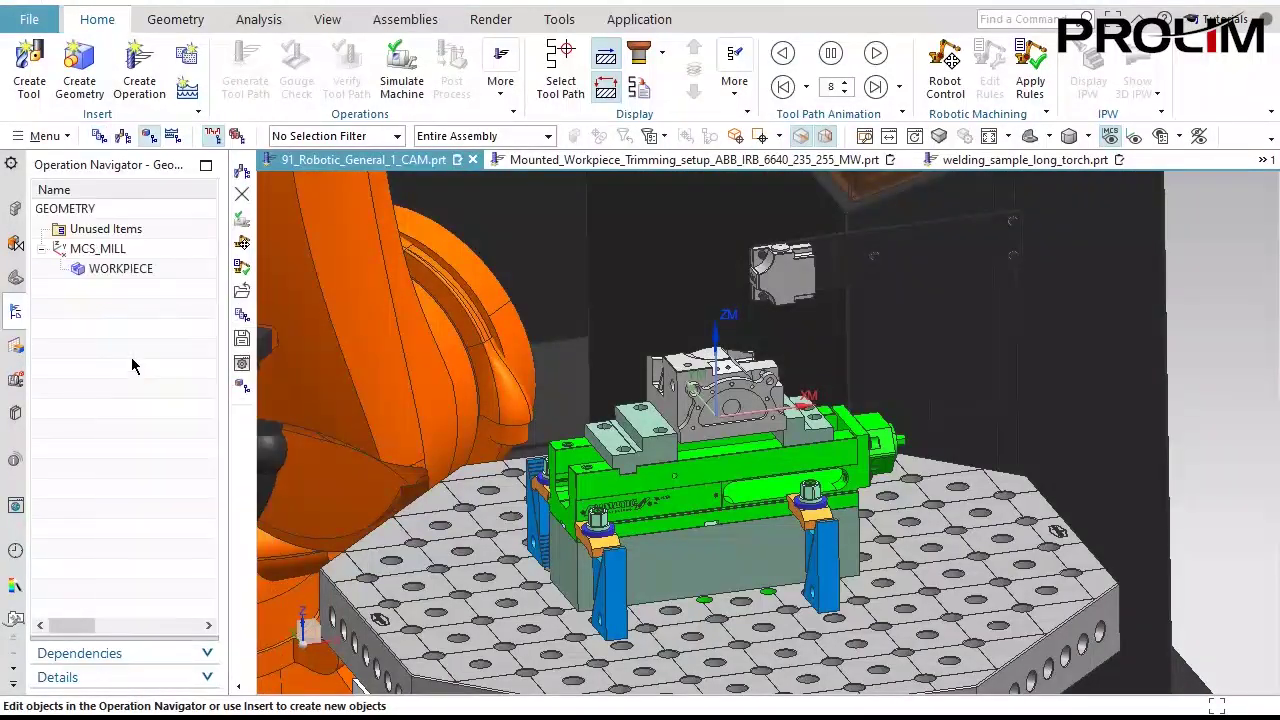
{"action": "left_click", "coordinate": [128, 269]}
{"action": "double_click", "coordinate": [130, 268]}
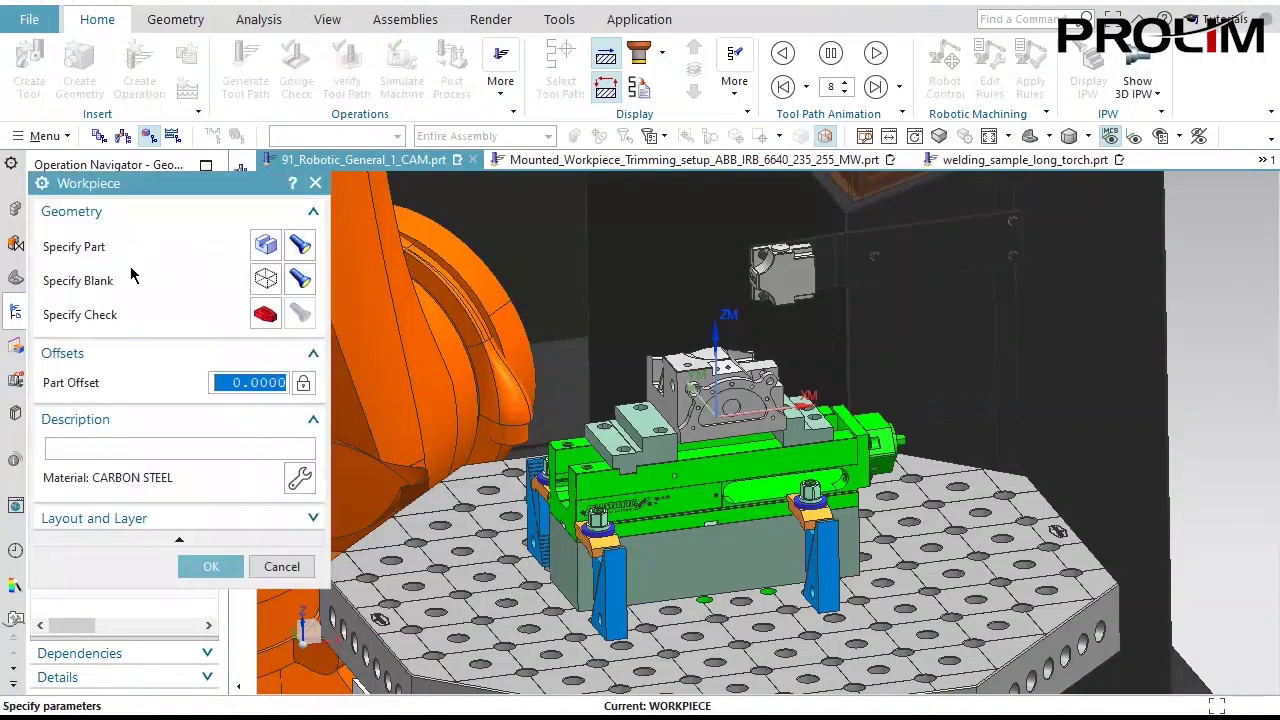
{"action": "left_click", "coordinate": [299, 245]}
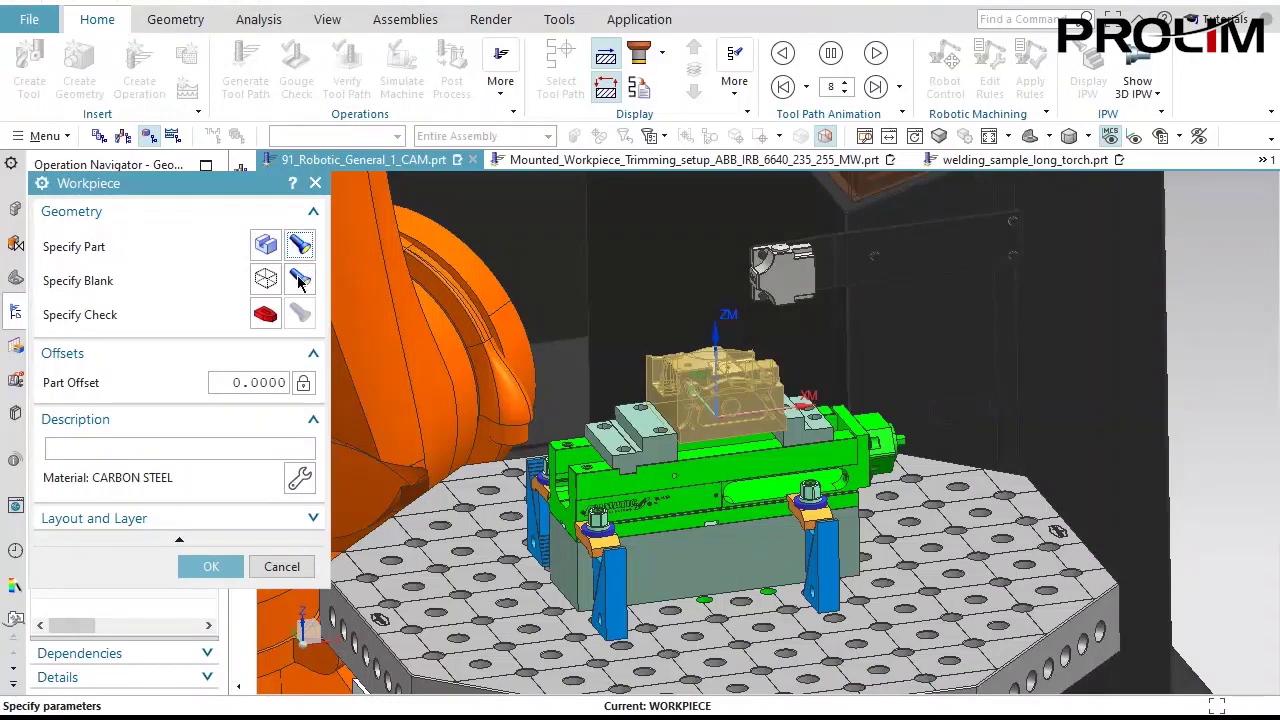
{"action": "left_click", "coordinate": [299, 281]}
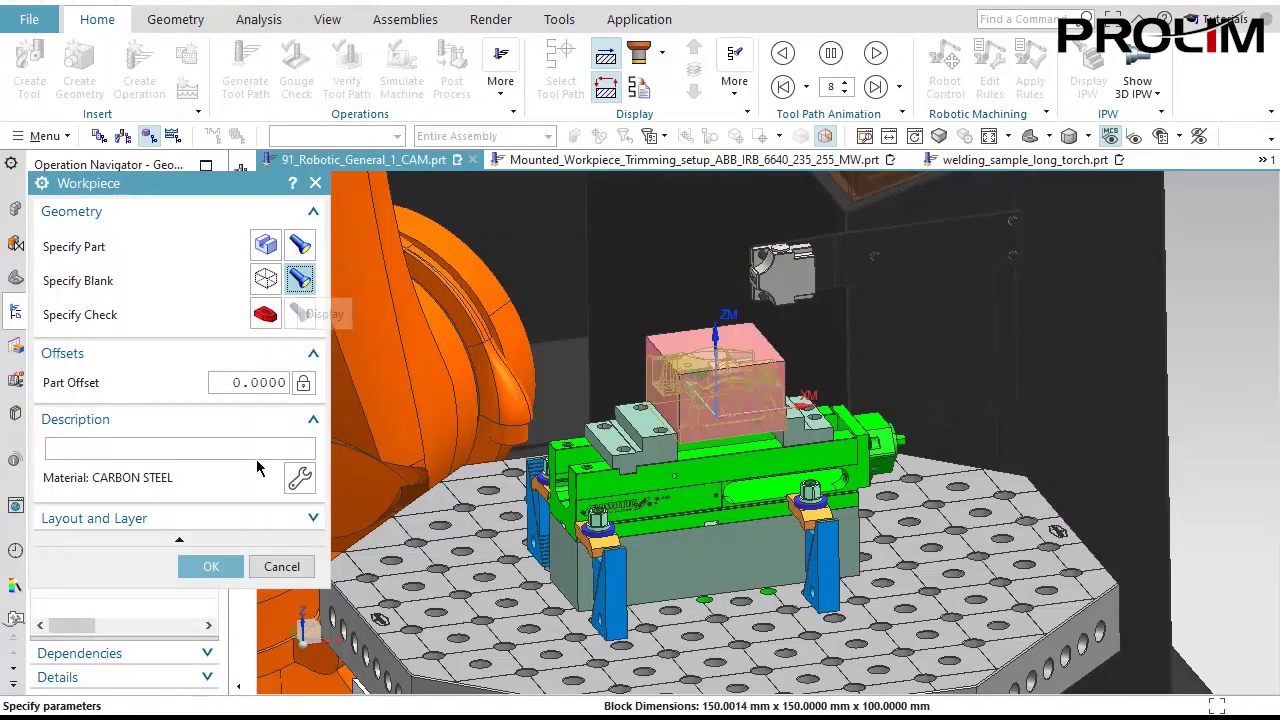
{"action": "left_click", "coordinate": [215, 567]}
Show the machine tool view and preview tools UGT0701_902 and UGT0203_902 on the KUKA spindle.
{"action": "right_click", "coordinate": [148, 343]}
{"action": "left_click", "coordinate": [170, 377]}
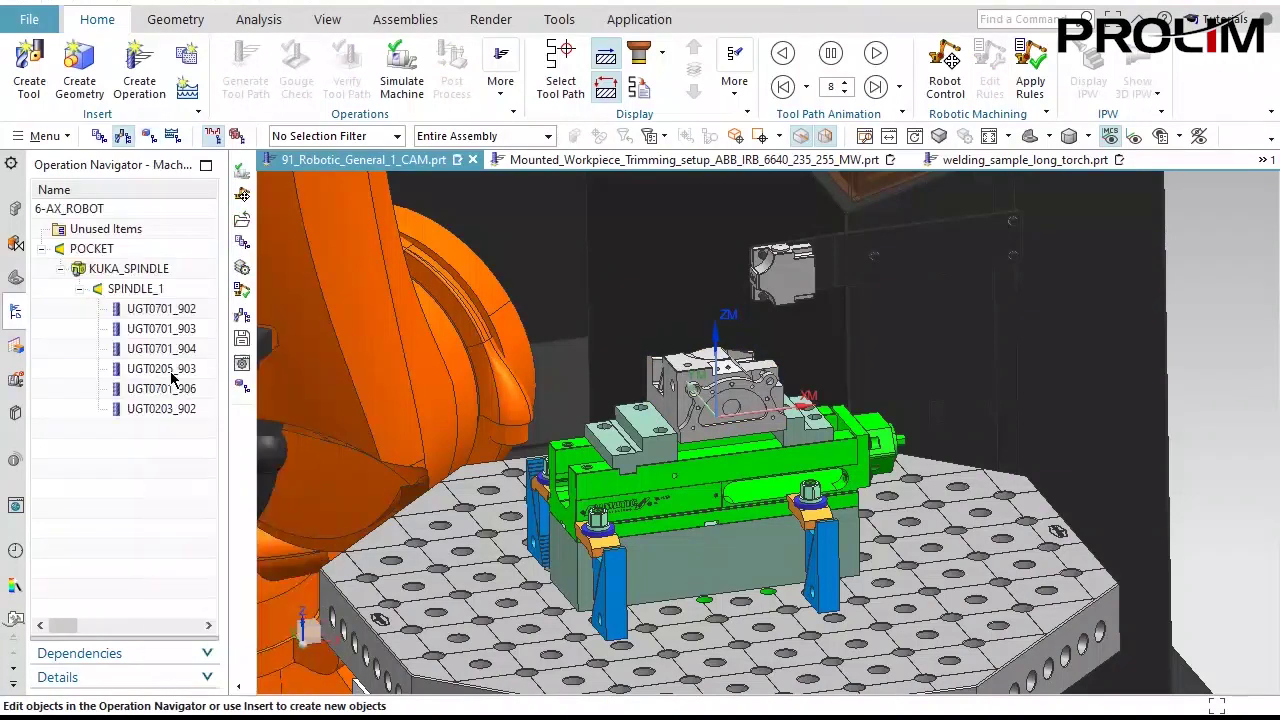
{"action": "left_click", "coordinate": [175, 311]}
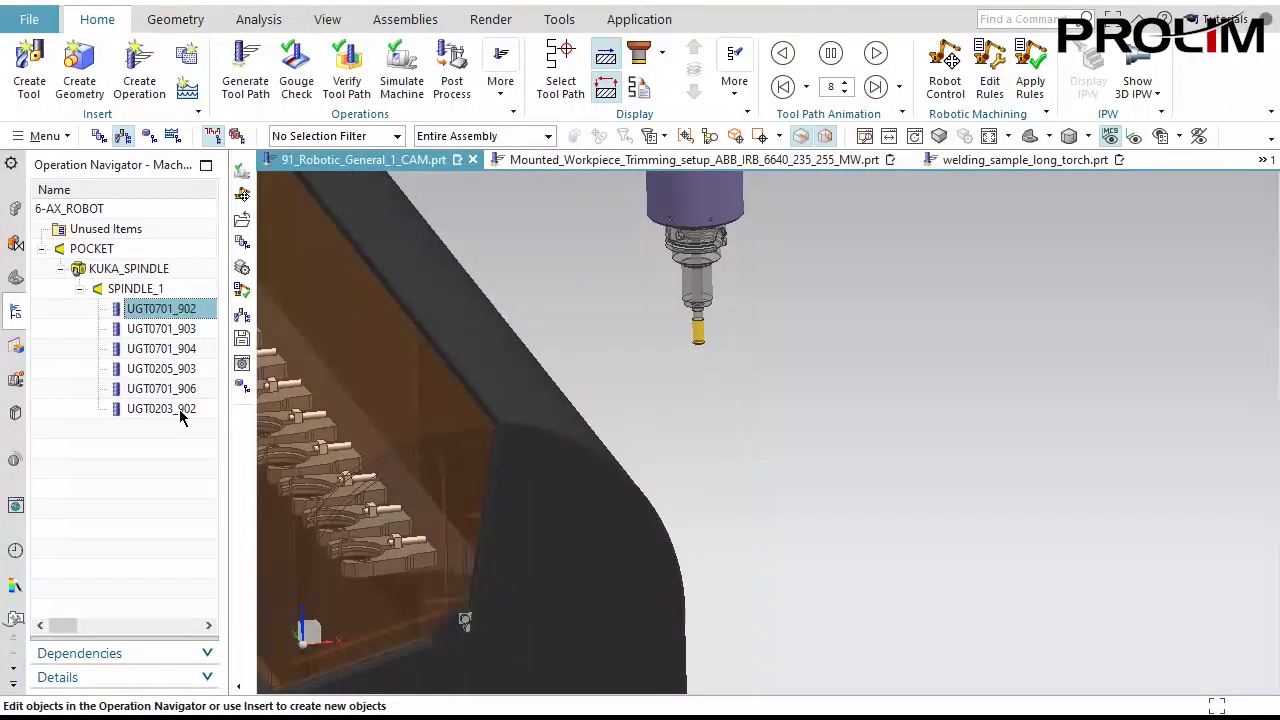
{"action": "left_click", "coordinate": [183, 416]}
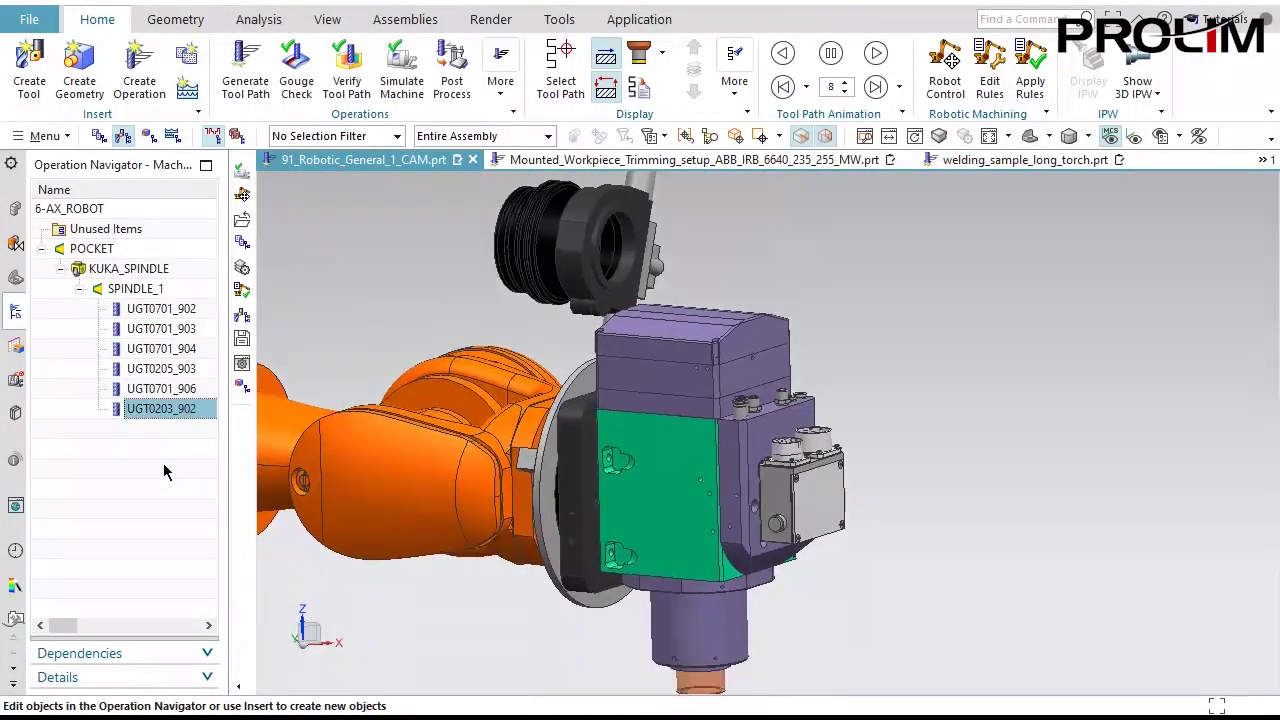
{"action": "left_click", "coordinate": [168, 474]}
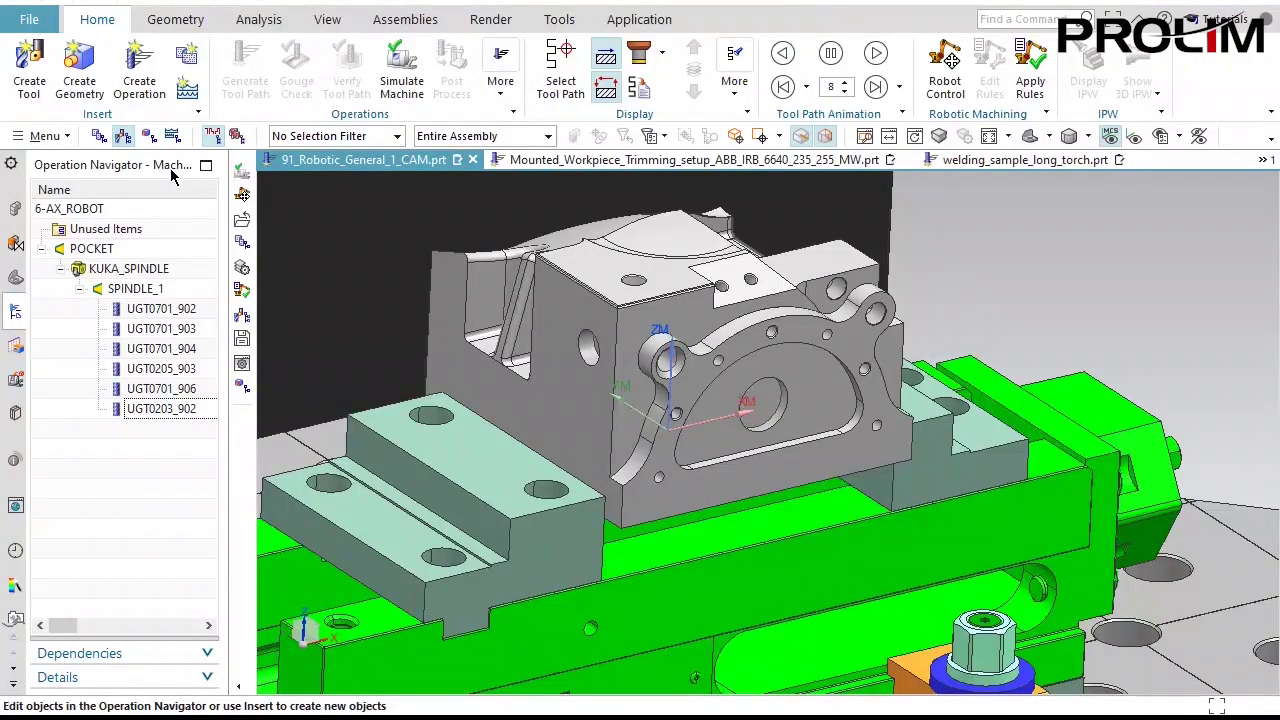
Start a new operation under tool UGT0701_902 with type mill_contour and the Adaptive Milling subtype.
{"action": "left_click", "coordinate": [186, 314]}
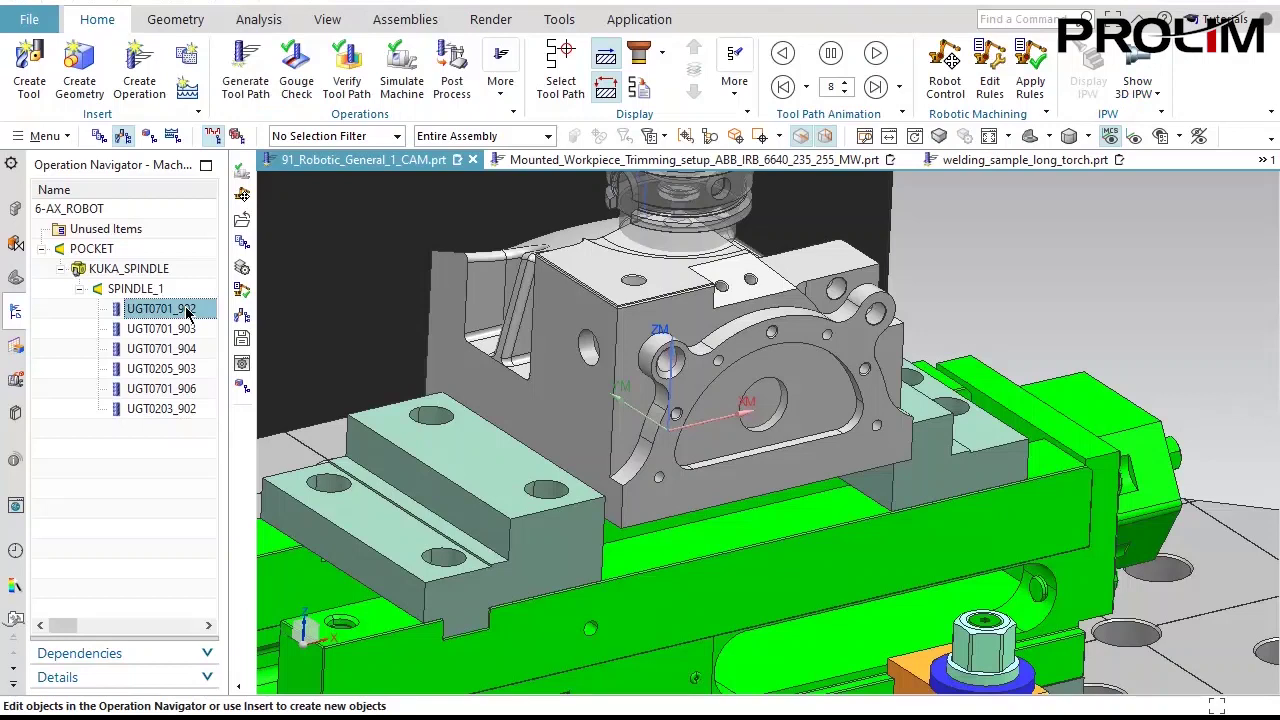
{"action": "right_click", "coordinate": [186, 314]}
{"action": "mouse_move", "coordinate": [240, 540]}
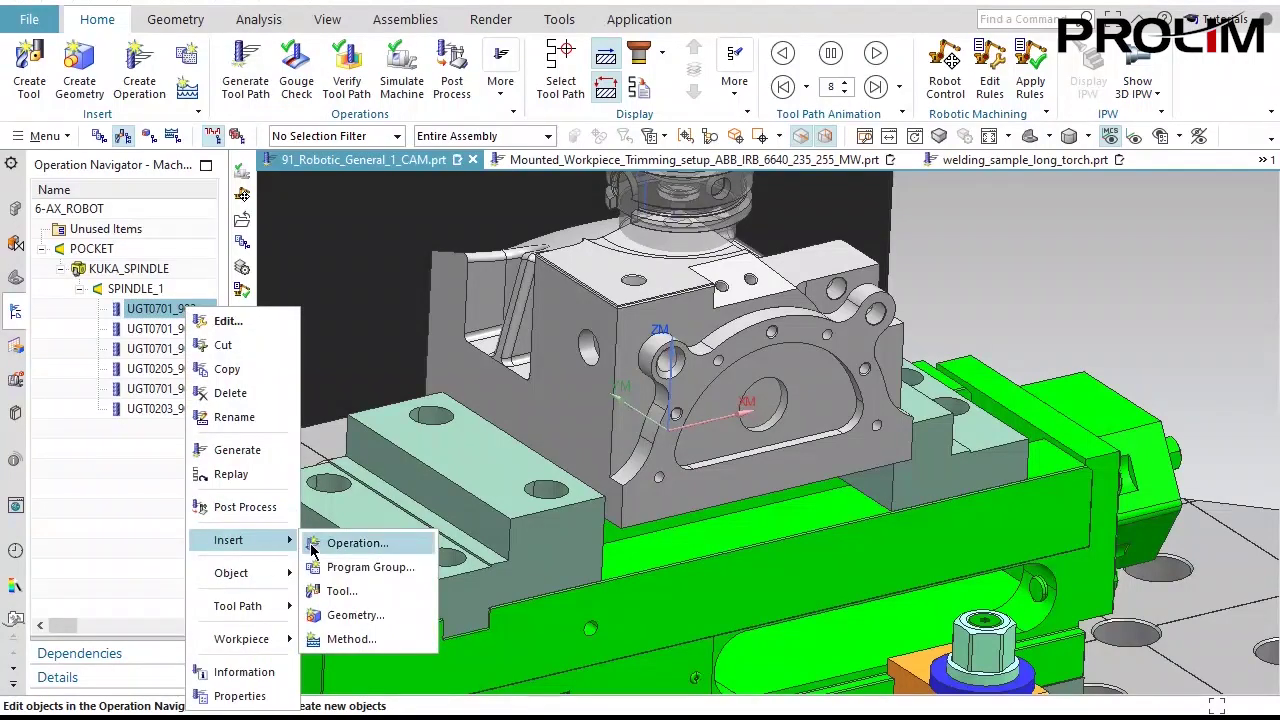
{"action": "left_click", "coordinate": [345, 543]}
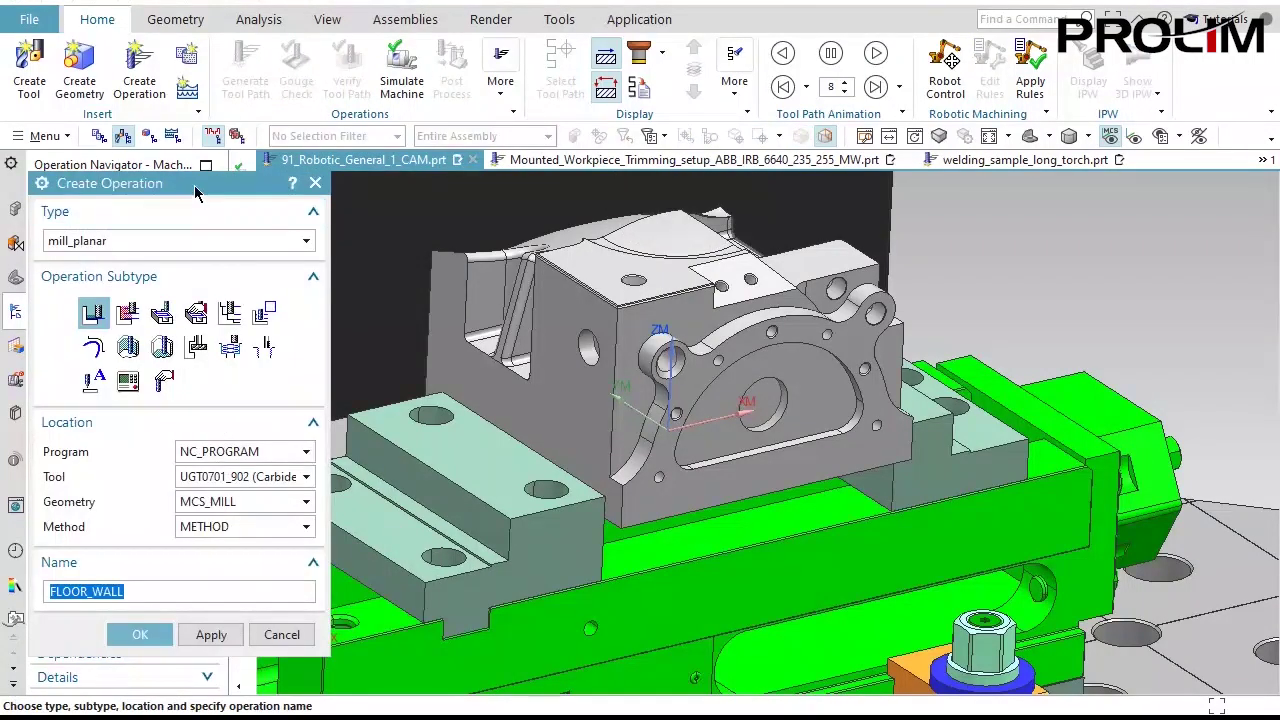
{"action": "left_click", "coordinate": [157, 241]}
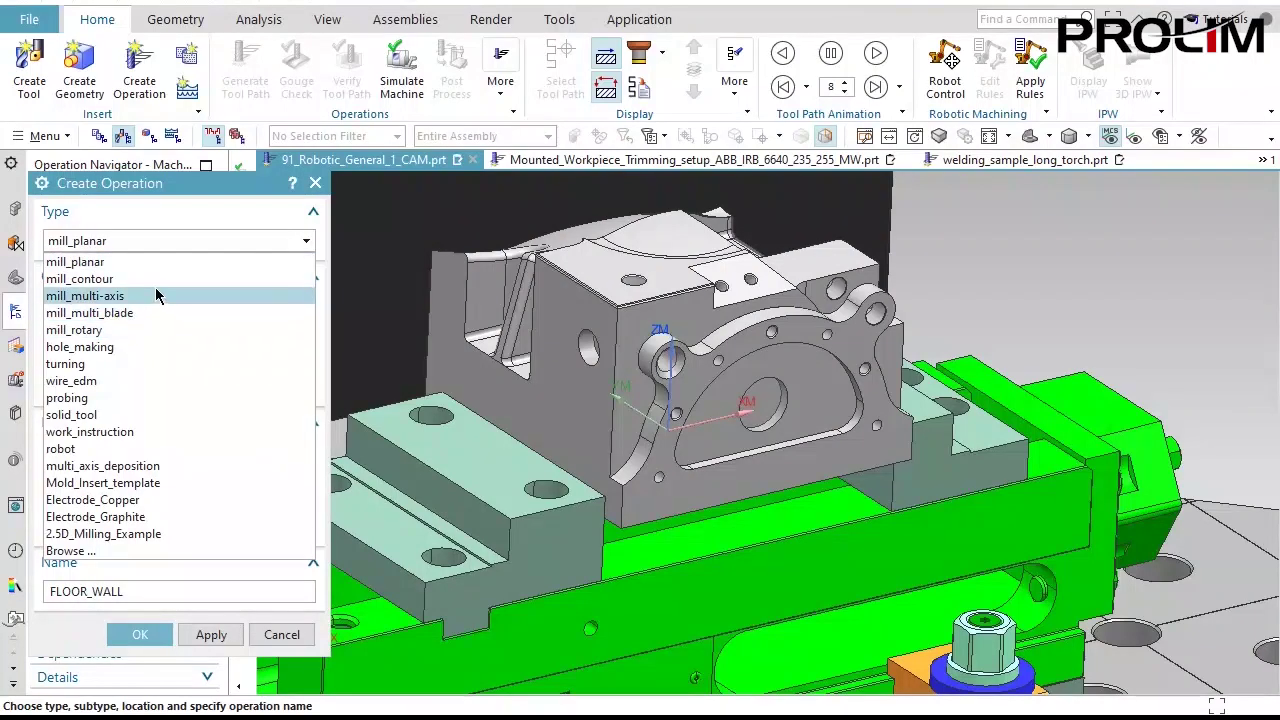
{"action": "left_click", "coordinate": [156, 279]}
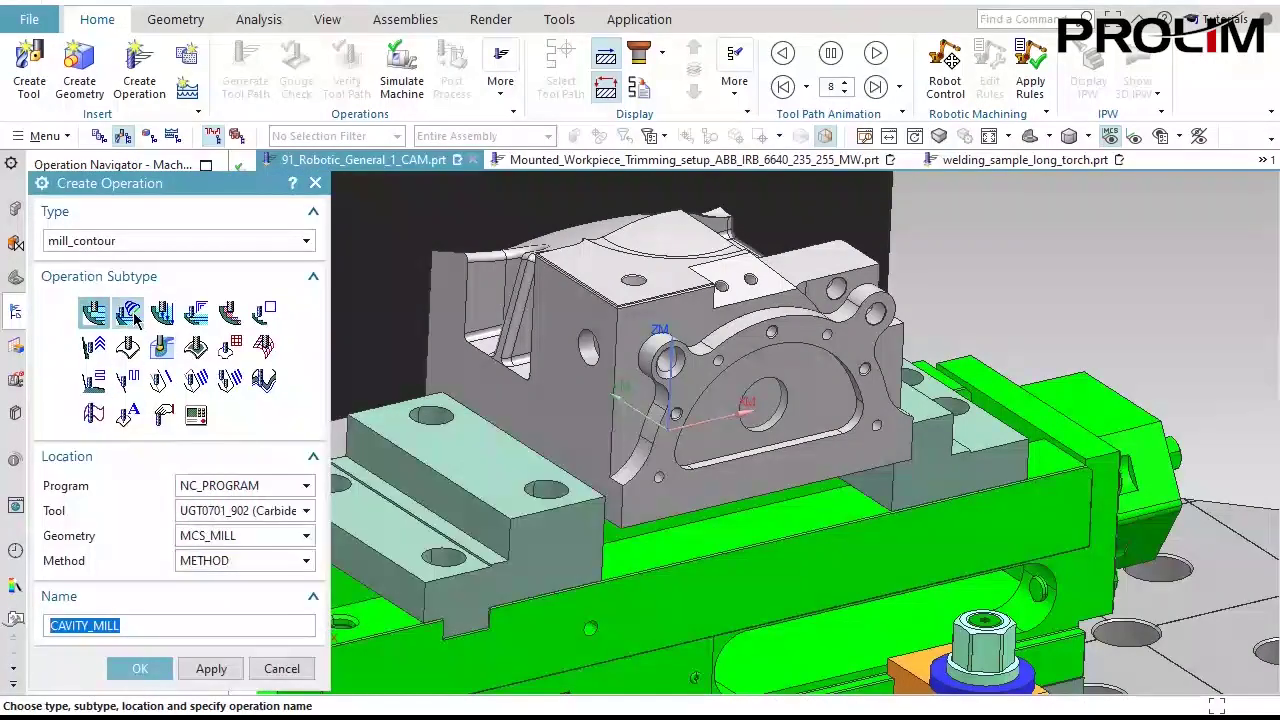
{"action": "left_click", "coordinate": [132, 315]}
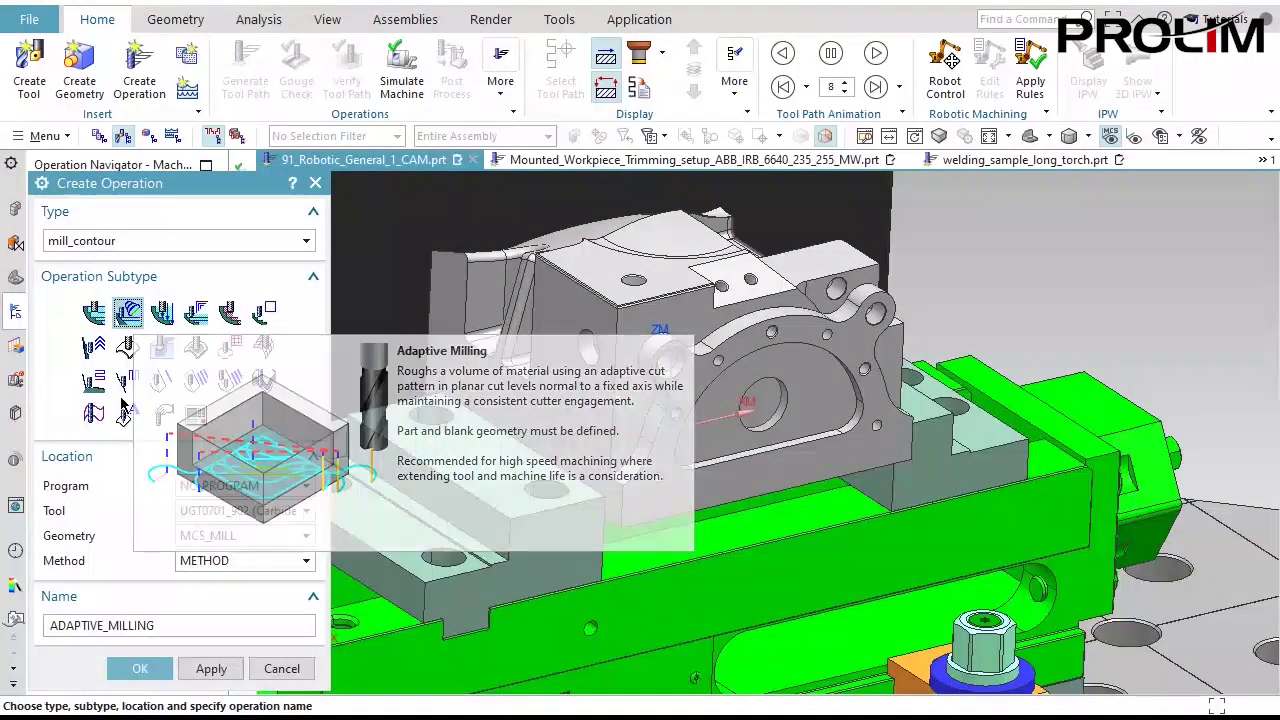
Assign program PROGRAM and geometry WORKPIECE to the adaptive milling operation and create it.
{"action": "left_click", "coordinate": [240, 486]}
{"action": "left_click", "coordinate": [238, 541]}
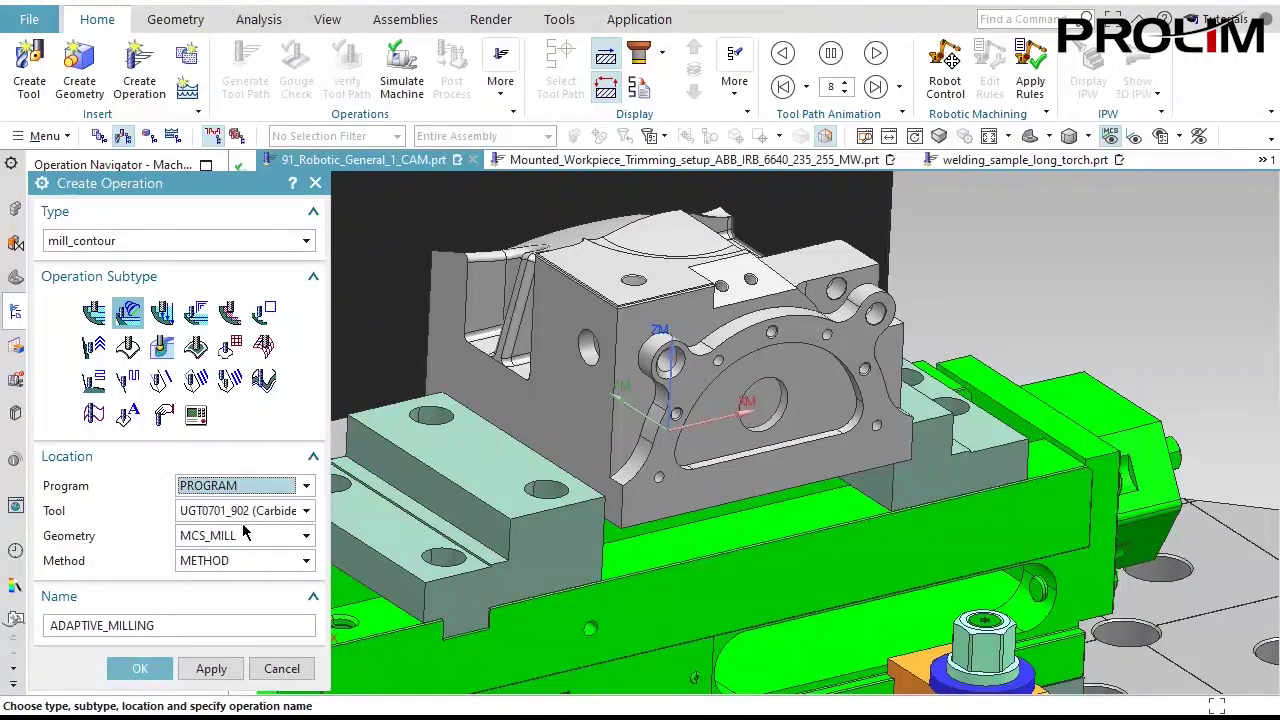
{"action": "left_click", "coordinate": [247, 535]}
{"action": "left_click", "coordinate": [240, 587]}
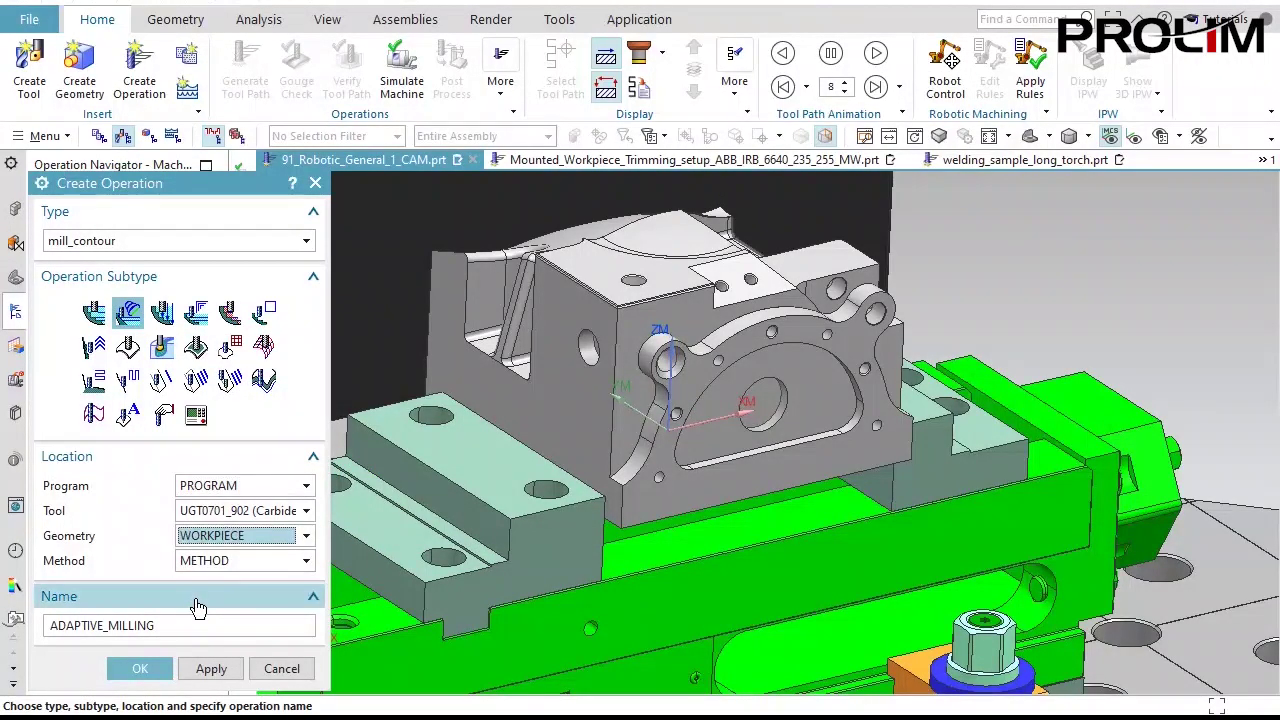
{"action": "left_click", "coordinate": [140, 669]}
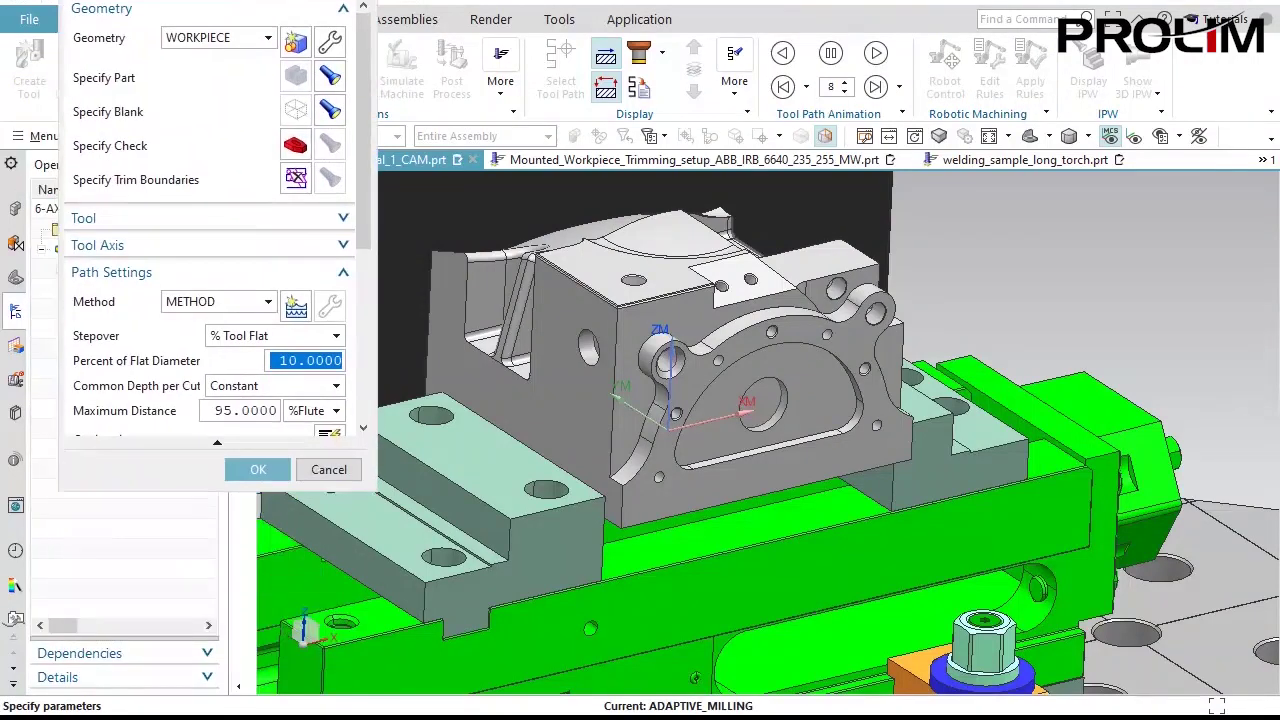
Set the tool axis to a specified vector inferred from the part's front flange face with the half-moon pocket.
{"action": "left_click_drag", "start_coordinate": [178, 511], "coordinate": [162, 701]}
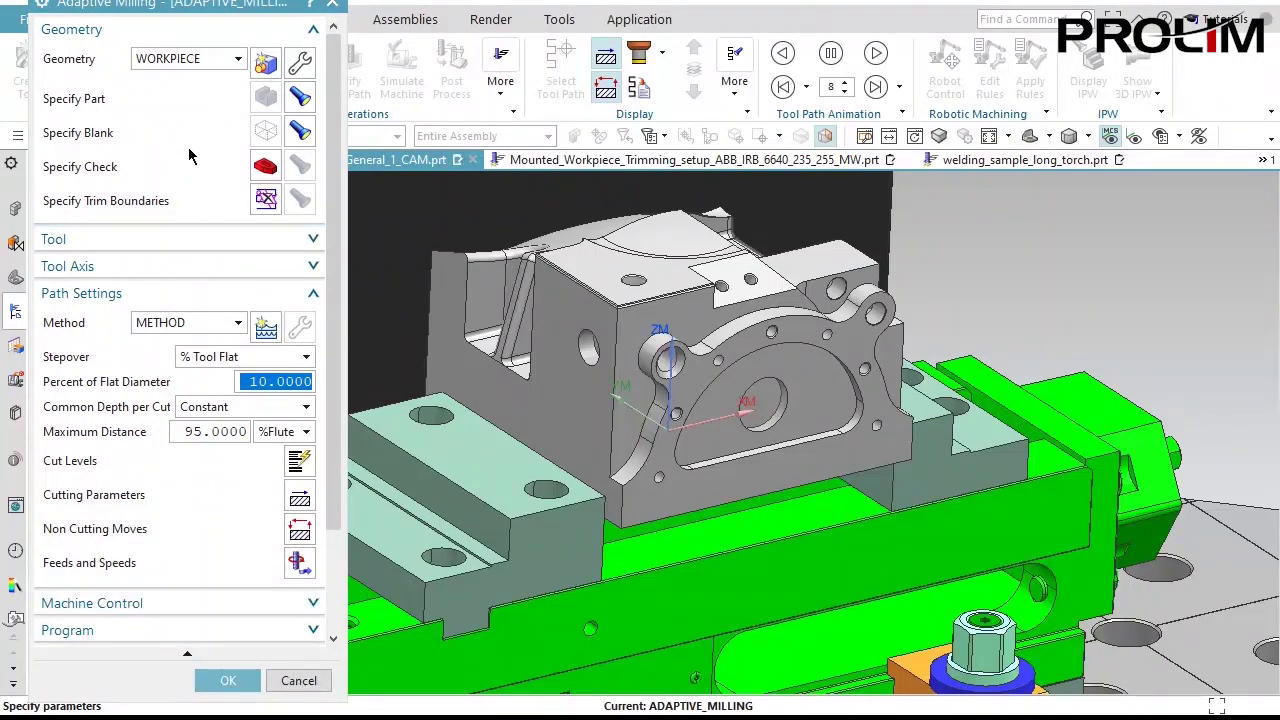
{"action": "left_click", "coordinate": [160, 272]}
{"action": "left_click", "coordinate": [252, 298]}
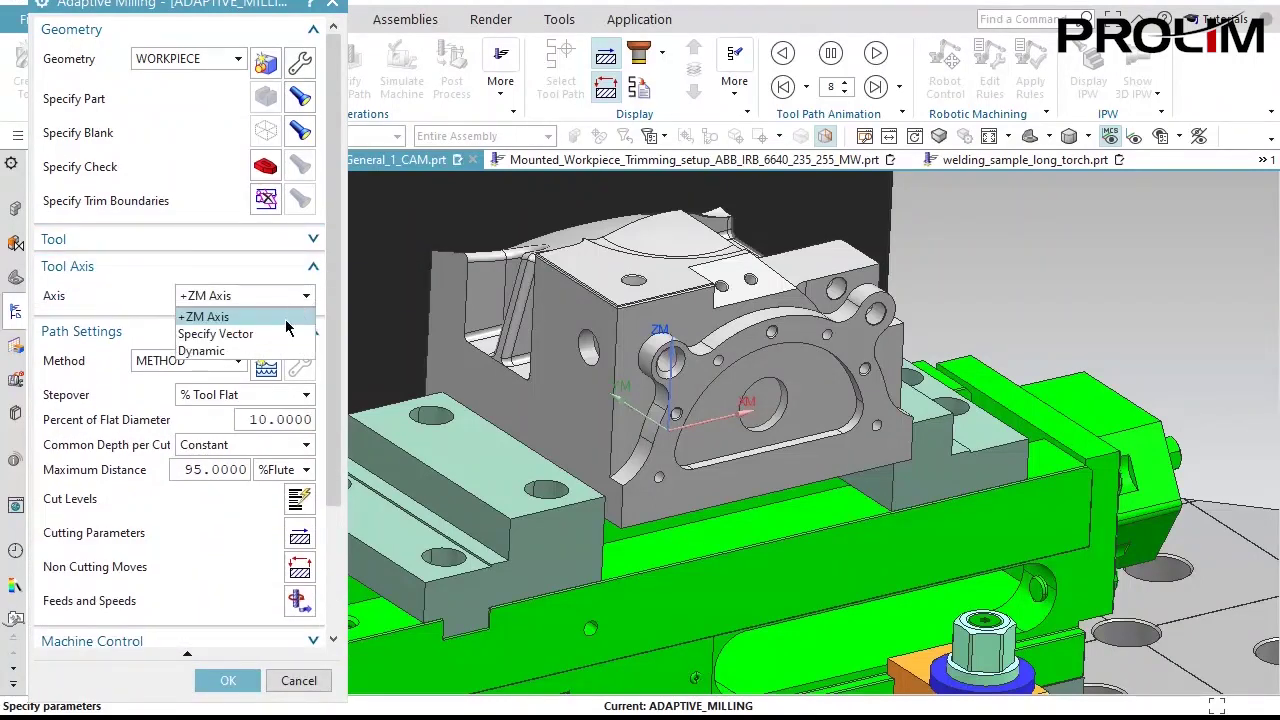
{"action": "left_click", "coordinate": [278, 334]}
{"action": "left_click", "coordinate": [262, 272]}
{"action": "left_click", "coordinate": [262, 272]}
{"action": "left_click", "coordinate": [307, 325]}
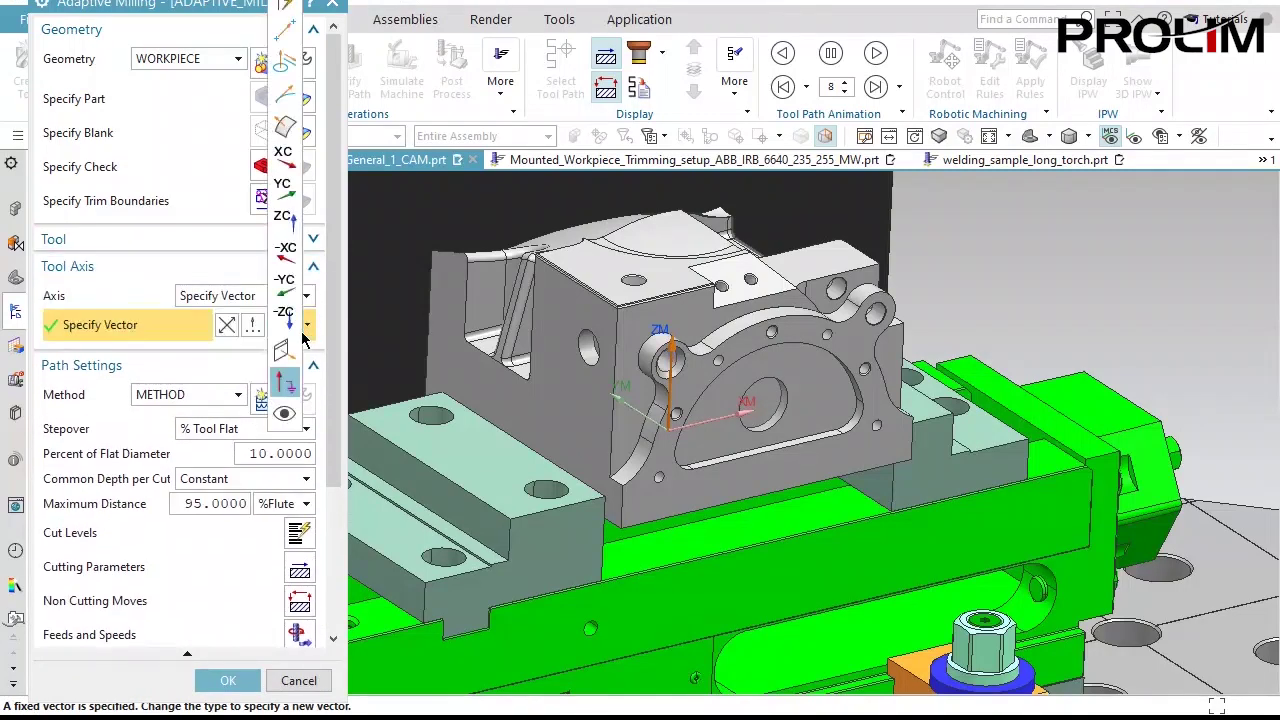
{"action": "left_click", "coordinate": [290, 5]}
{"action": "left_click", "coordinate": [275, 266]}
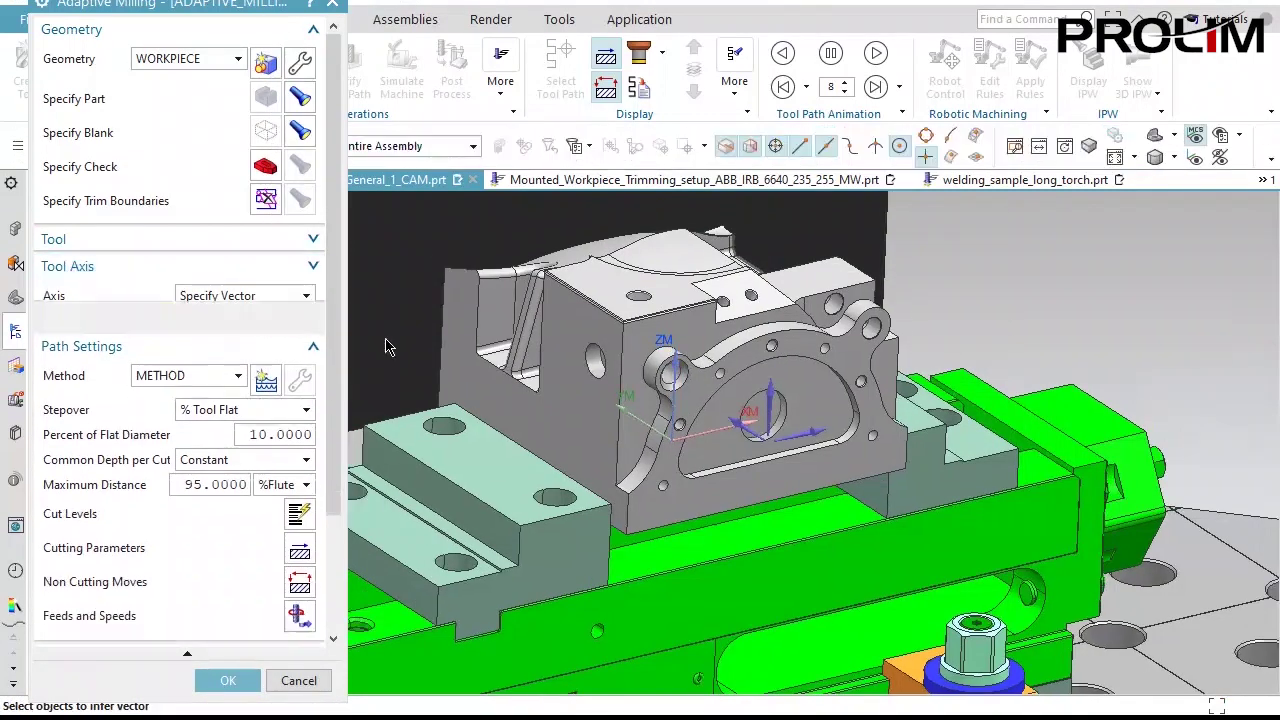
{"action": "left_click", "coordinate": [705, 379]}
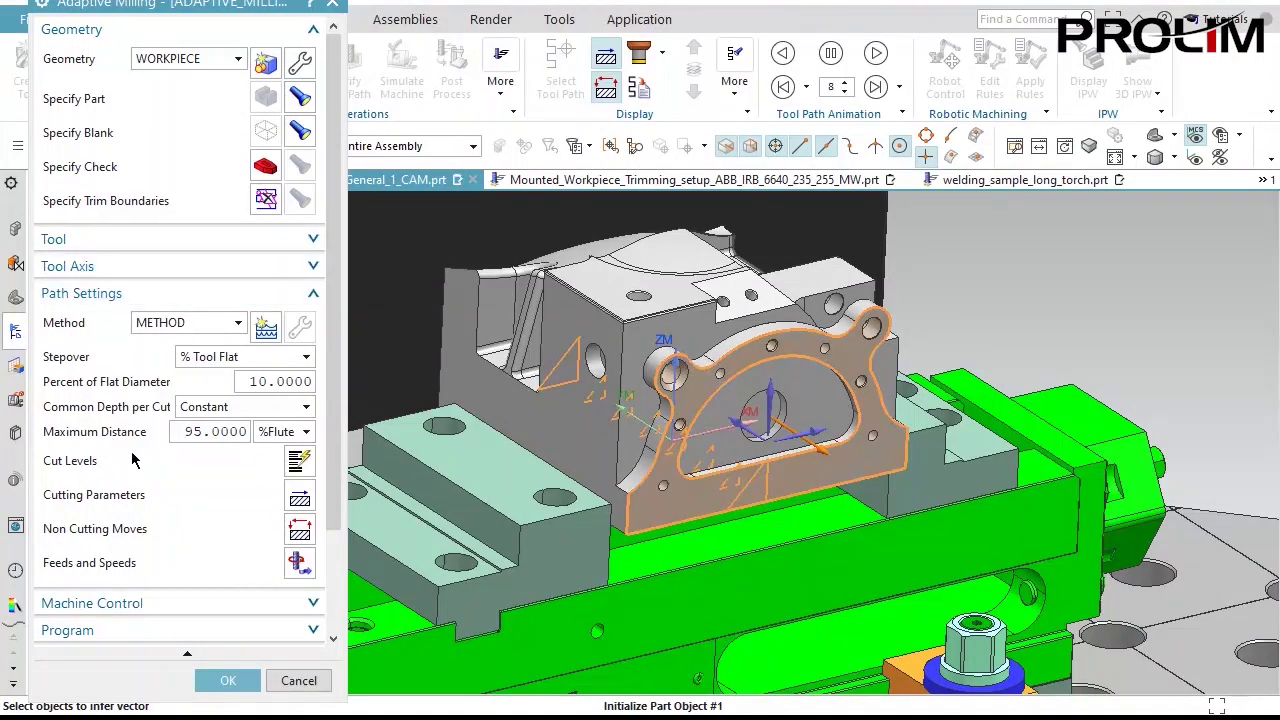
Define the cut levels down to the recessed face behind the front flange, giving a range depth of 10.
{"action": "left_click", "coordinate": [299, 462]}
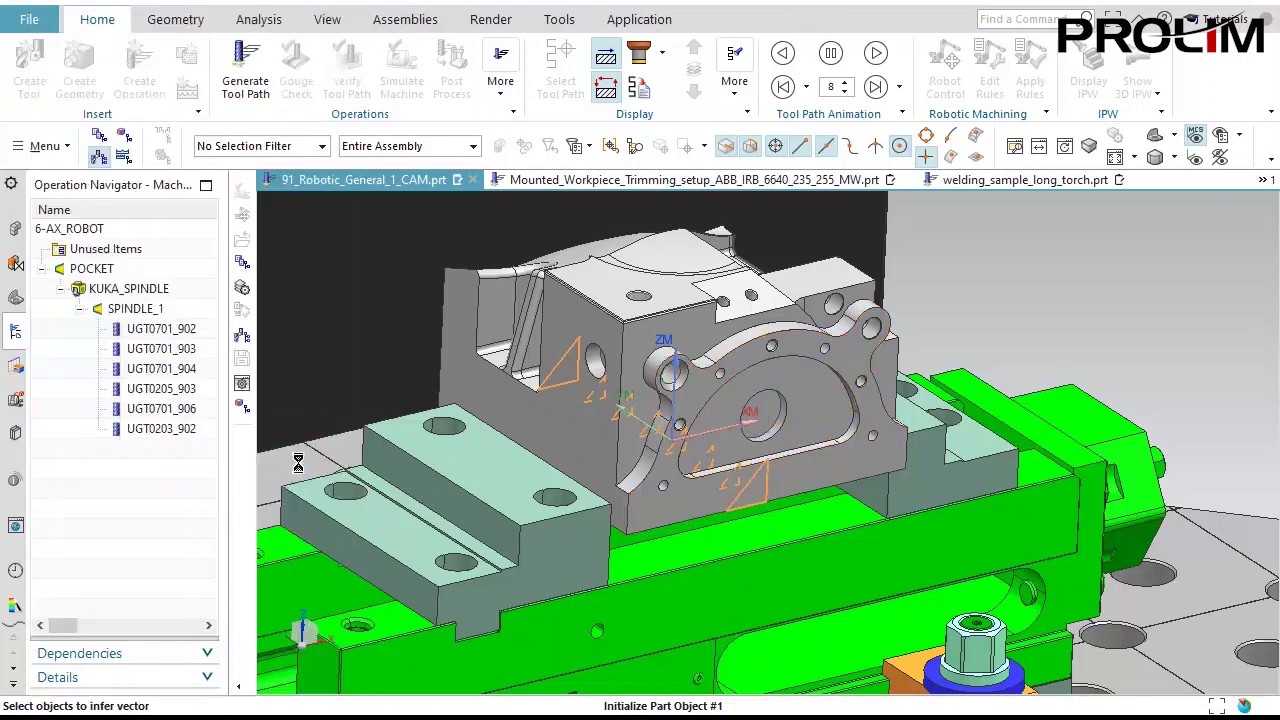
{"action": "left_click", "coordinate": [562, 361]}
{"action": "scroll", "coordinate": [653, 345], "scroll_direction": "down", "scroll_amount": 2}
{"action": "scroll", "coordinate": [680, 342], "scroll_direction": "up", "scroll_amount": 3}
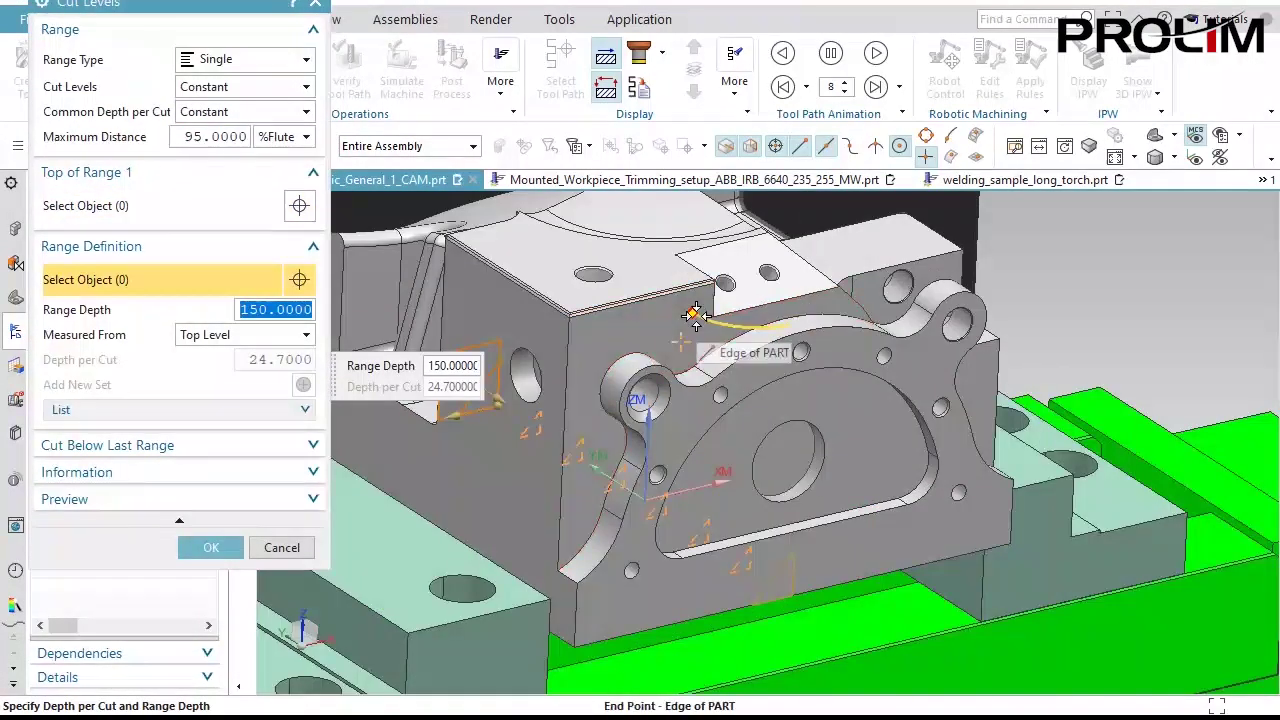
{"action": "left_click", "coordinate": [680, 322]}
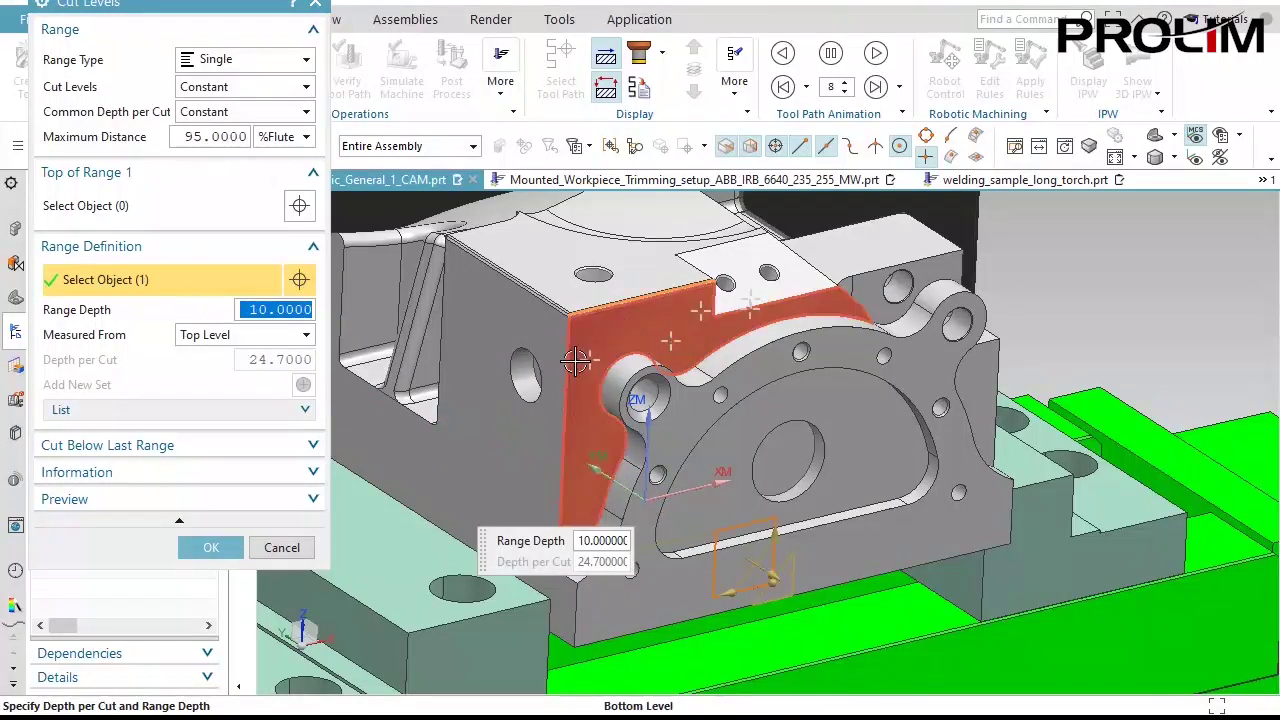
{"action": "left_click", "coordinate": [210, 546]}
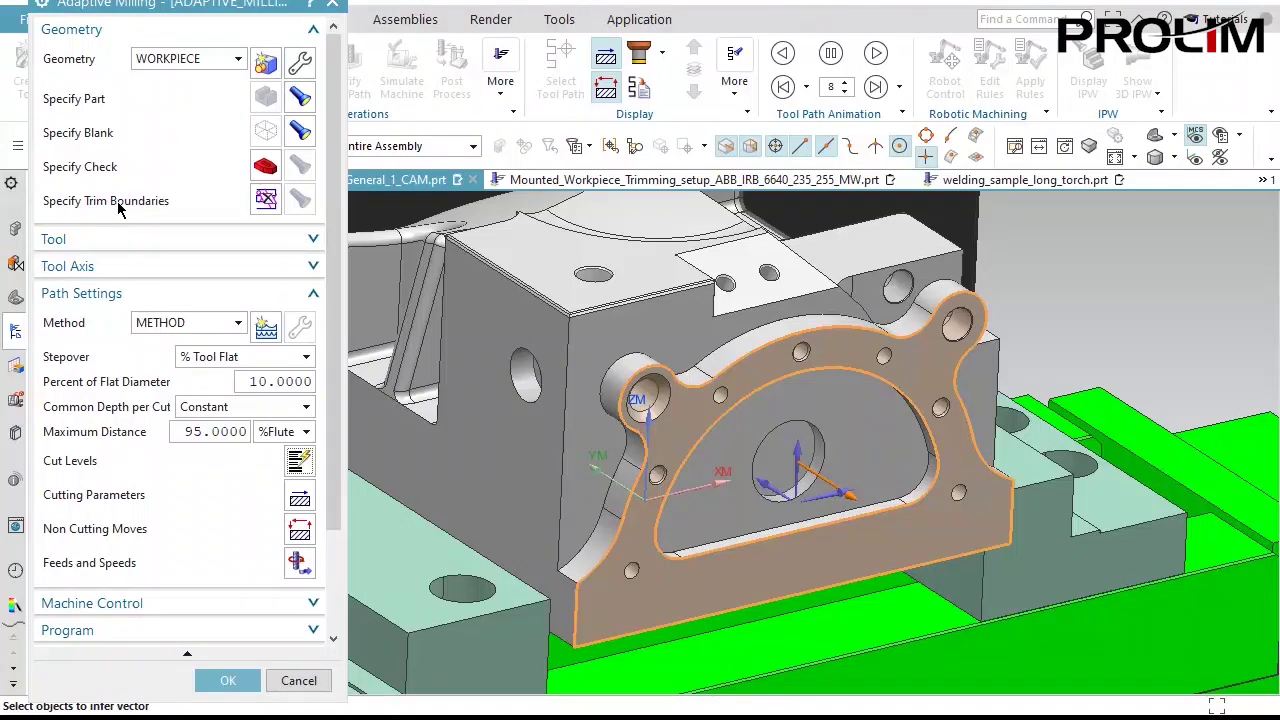
Specify a trim boundary by curves, using the Tangent Curves rule to select the front flange's outer edges.
{"action": "left_click", "coordinate": [265, 199]}
{"action": "left_click", "coordinate": [228, 62]}
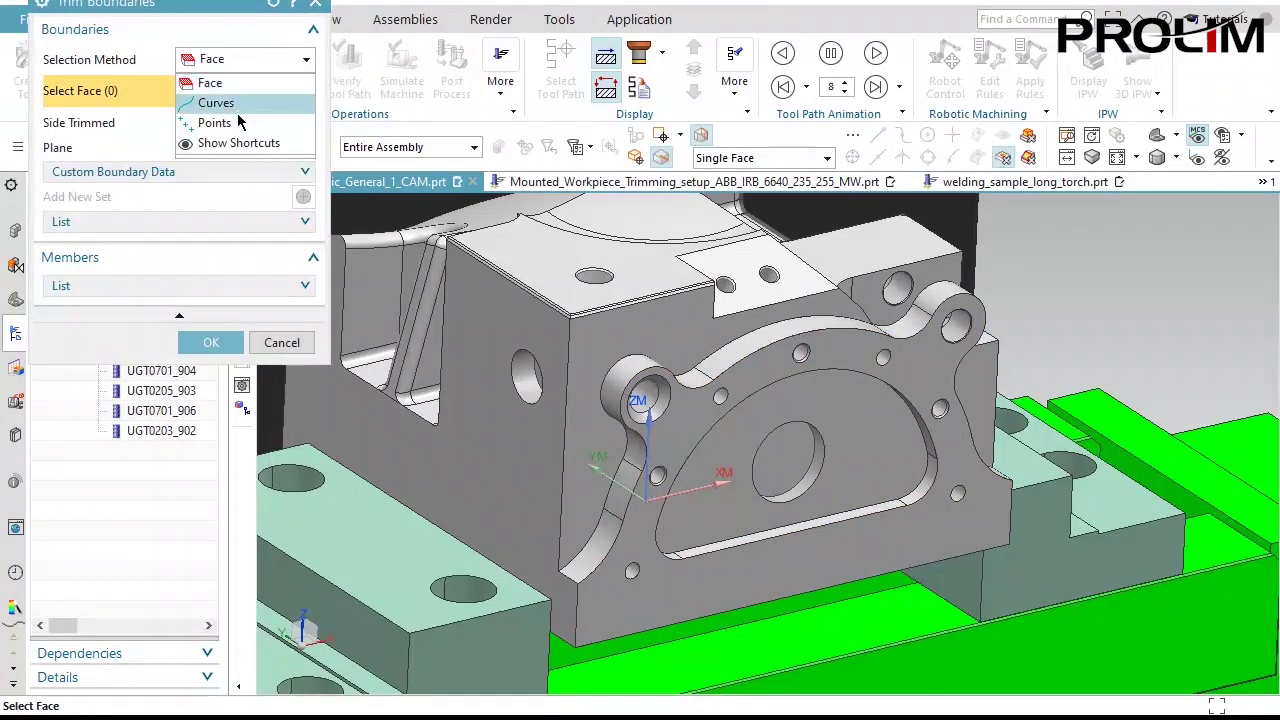
{"action": "left_click", "coordinate": [238, 102]}
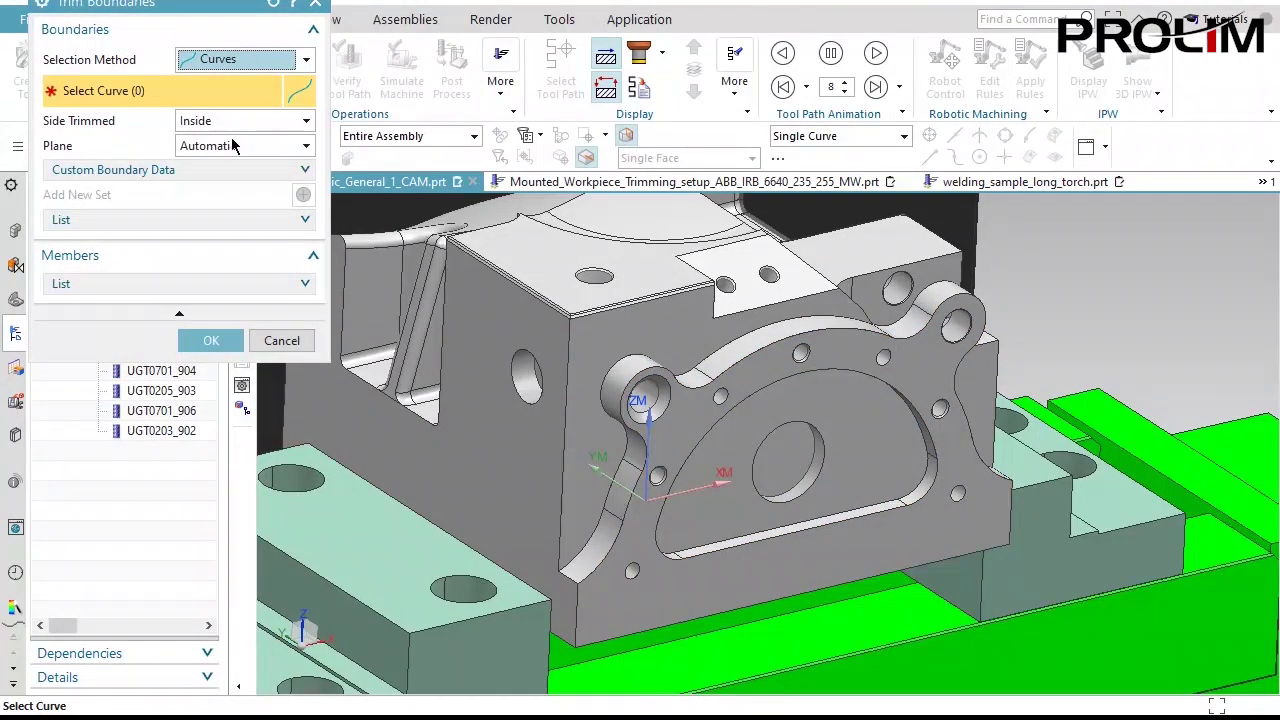
{"action": "left_click", "coordinate": [833, 138]}
{"action": "left_click", "coordinate": [862, 202]}
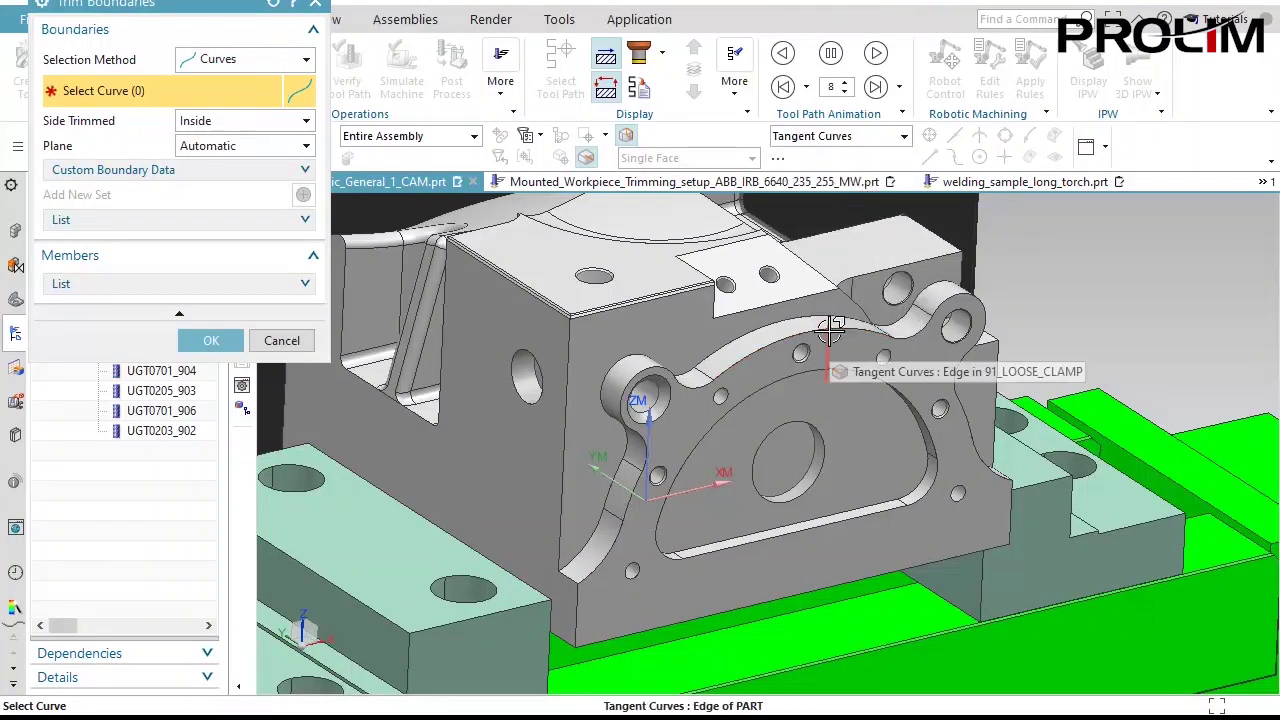
{"action": "left_click", "coordinate": [886, 338]}
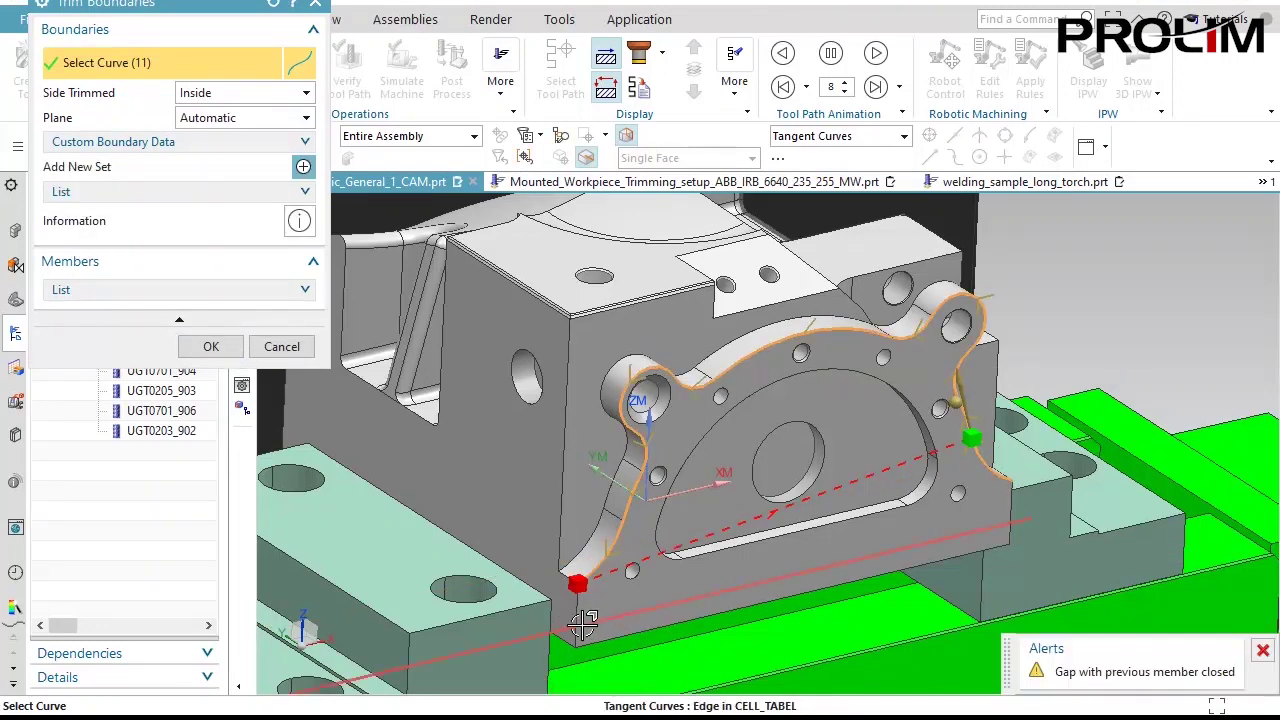
{"action": "left_click", "coordinate": [574, 596]}
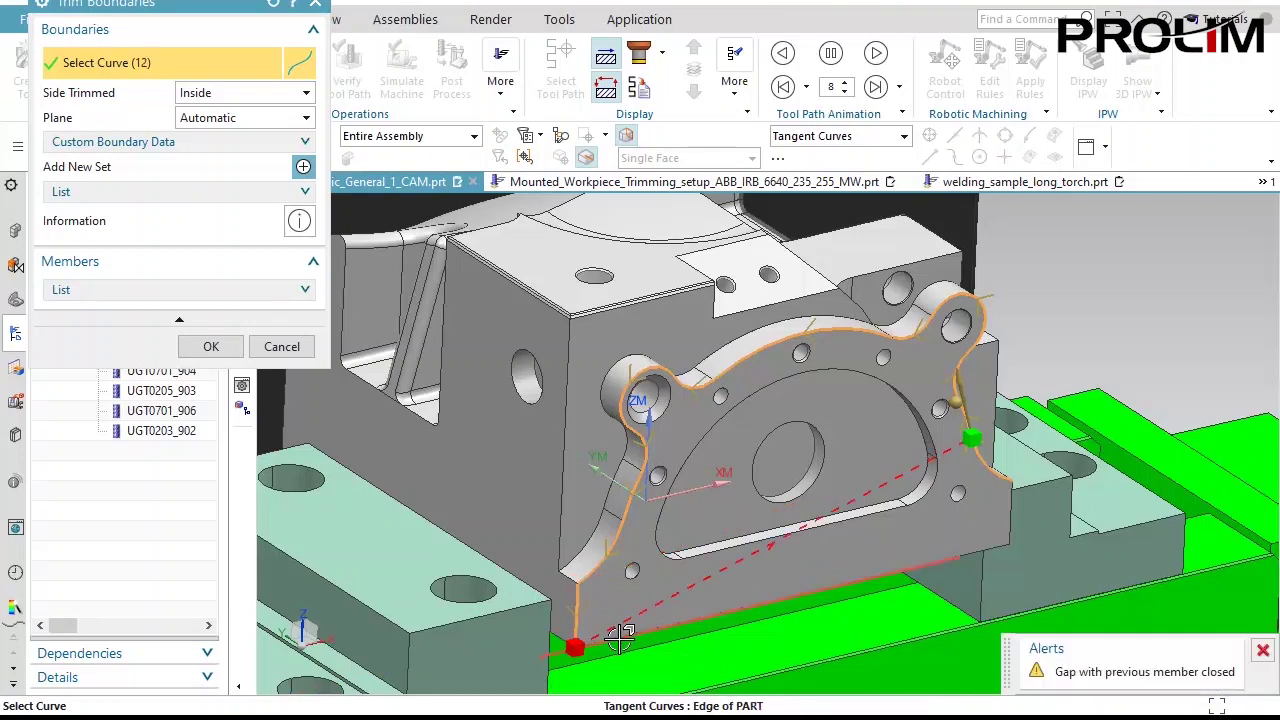
{"action": "left_click", "coordinate": [912, 579], "text": "shift"}
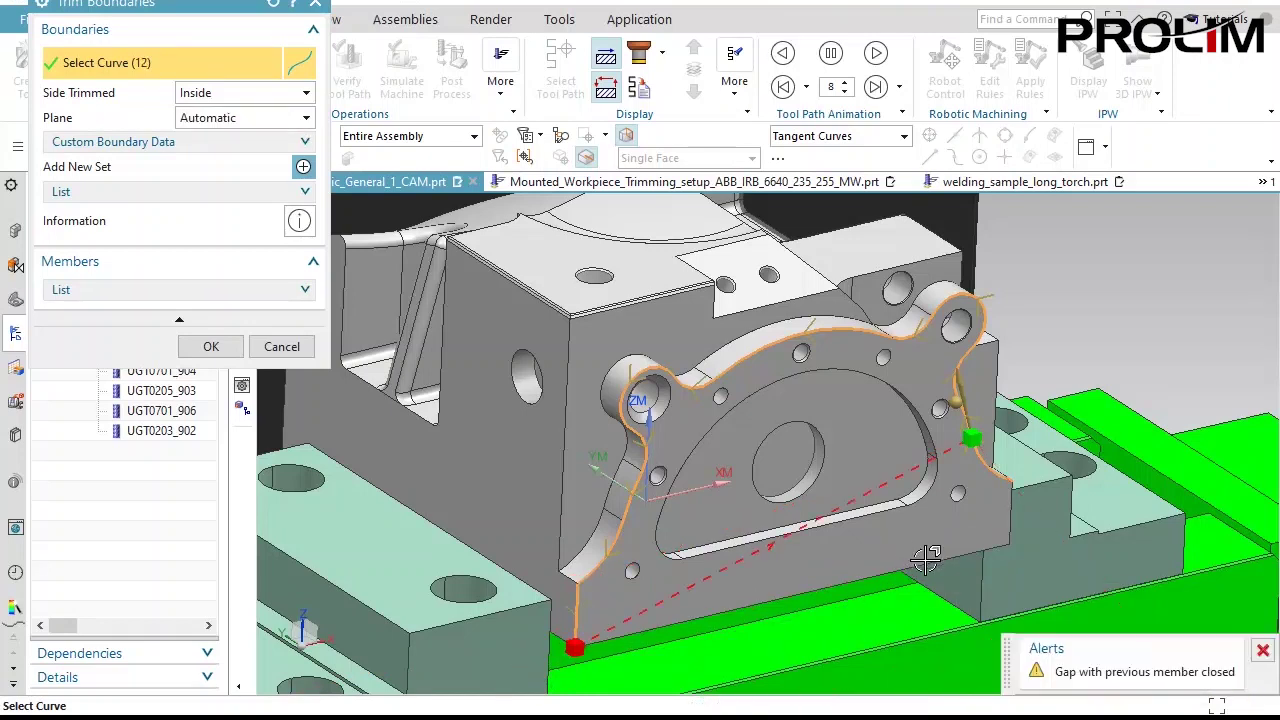
{"action": "left_click", "coordinate": [1010, 505]}
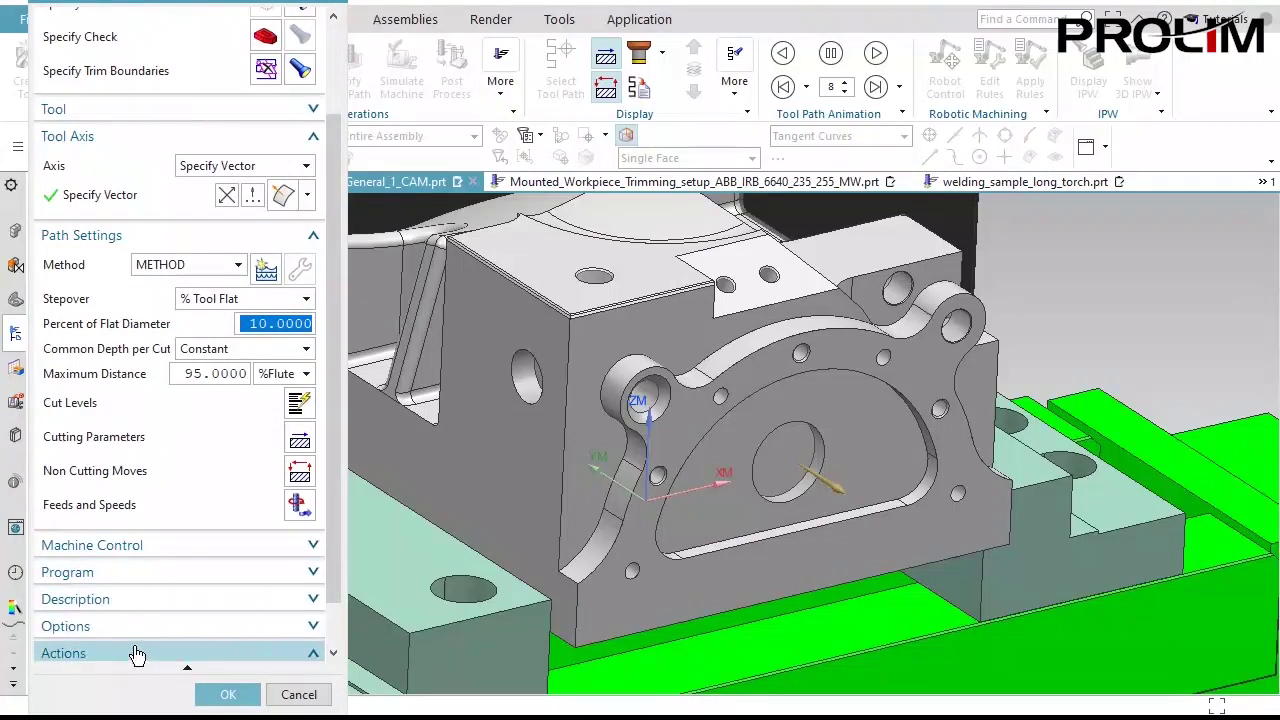
Generate the adaptive milling tool path around the front flange and accept the operation.
{"action": "left_click", "coordinate": [135, 656]}
{"action": "left_click", "coordinate": [129, 632]}
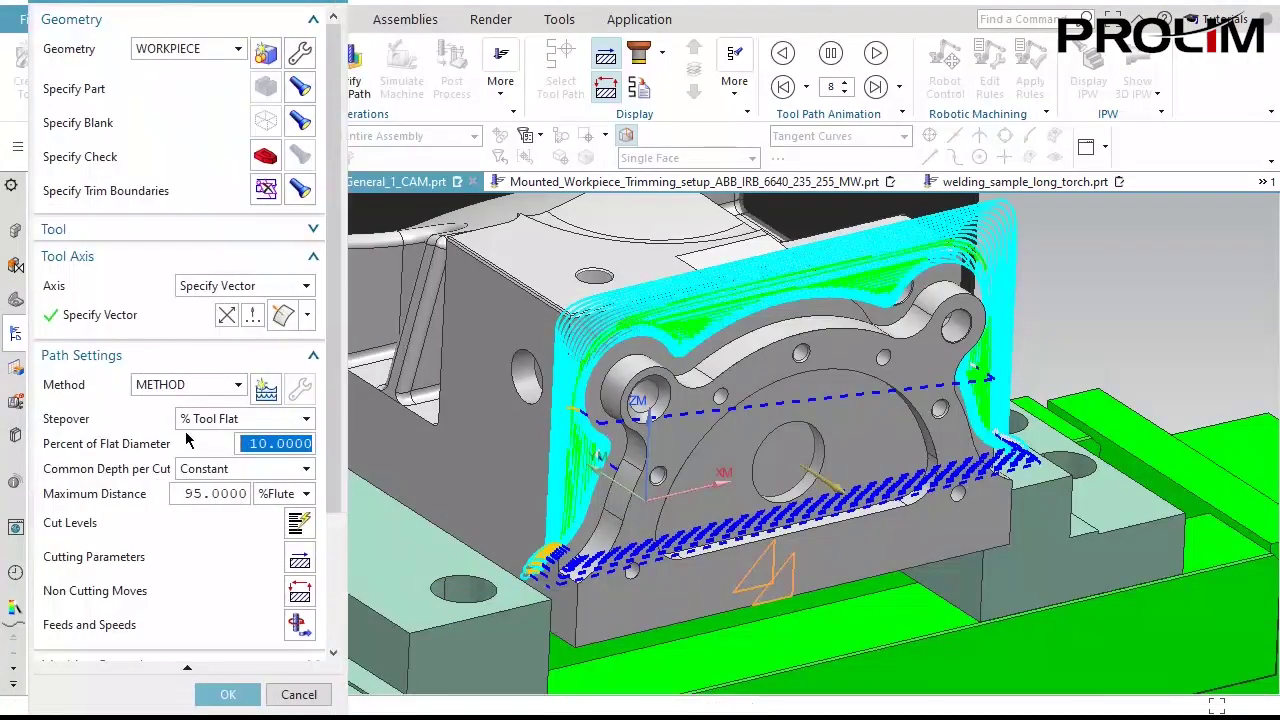
{"action": "middle_click_drag", "start_coordinate": [1005, 535], "coordinate": [965, 365]}
{"action": "scroll", "coordinate": [872, 516], "scroll_direction": "down", "scroll_amount": 3}
{"action": "scroll", "coordinate": [966, 363], "scroll_direction": "up", "scroll_amount": 2}
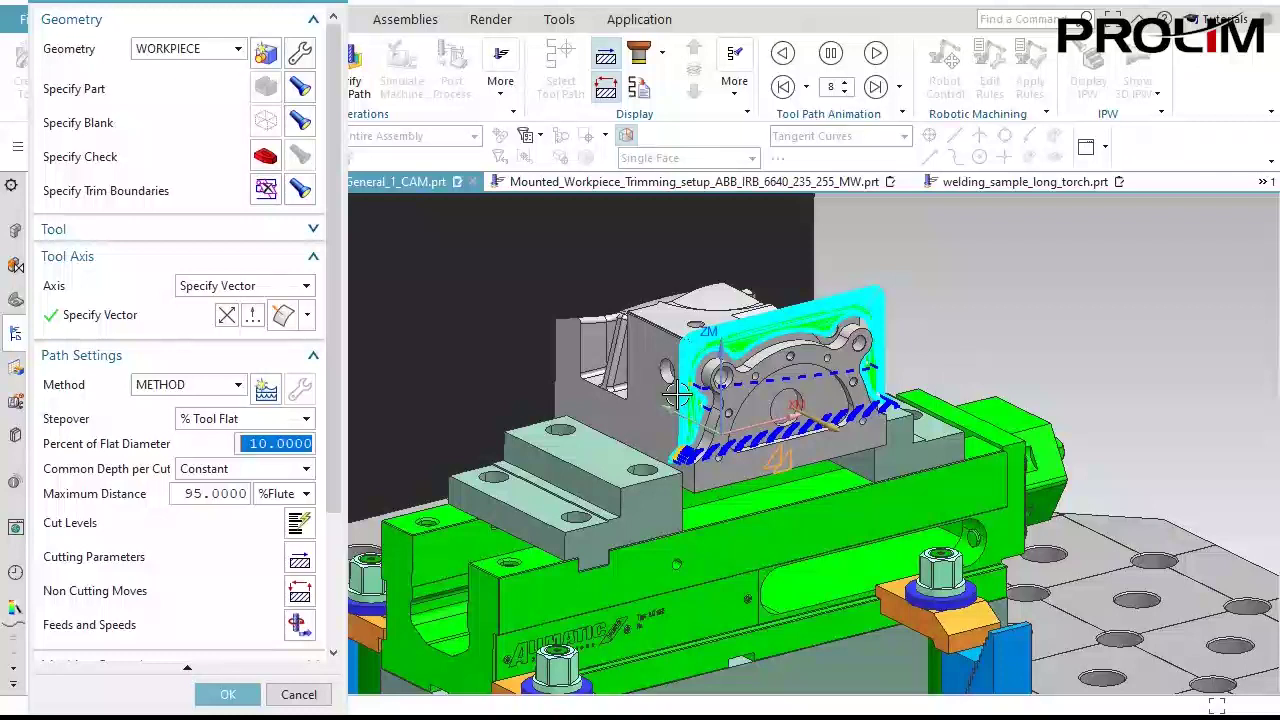
{"action": "left_click", "coordinate": [234, 697]}
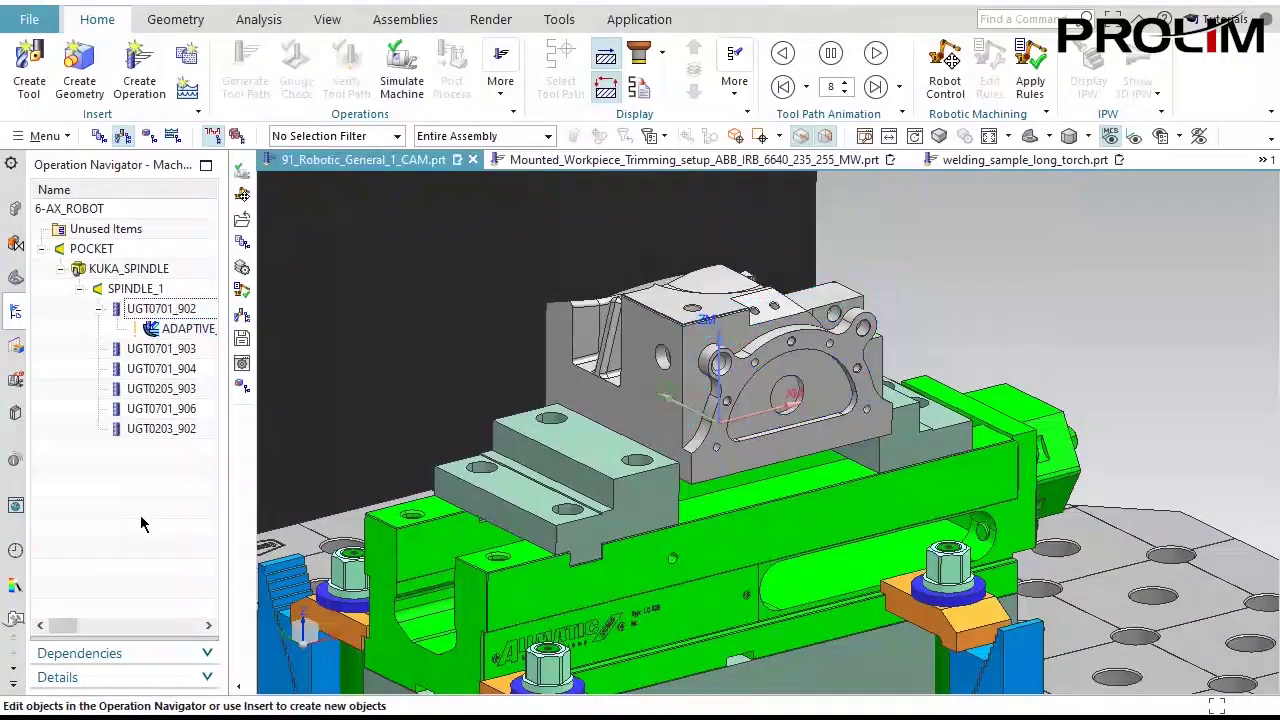
Step through the ADAPTIVE_MILLING tool path and show the tool as Tool Assembly.
{"action": "left_click_drag", "start_coordinate": [225, 438], "coordinate": [275, 438]}
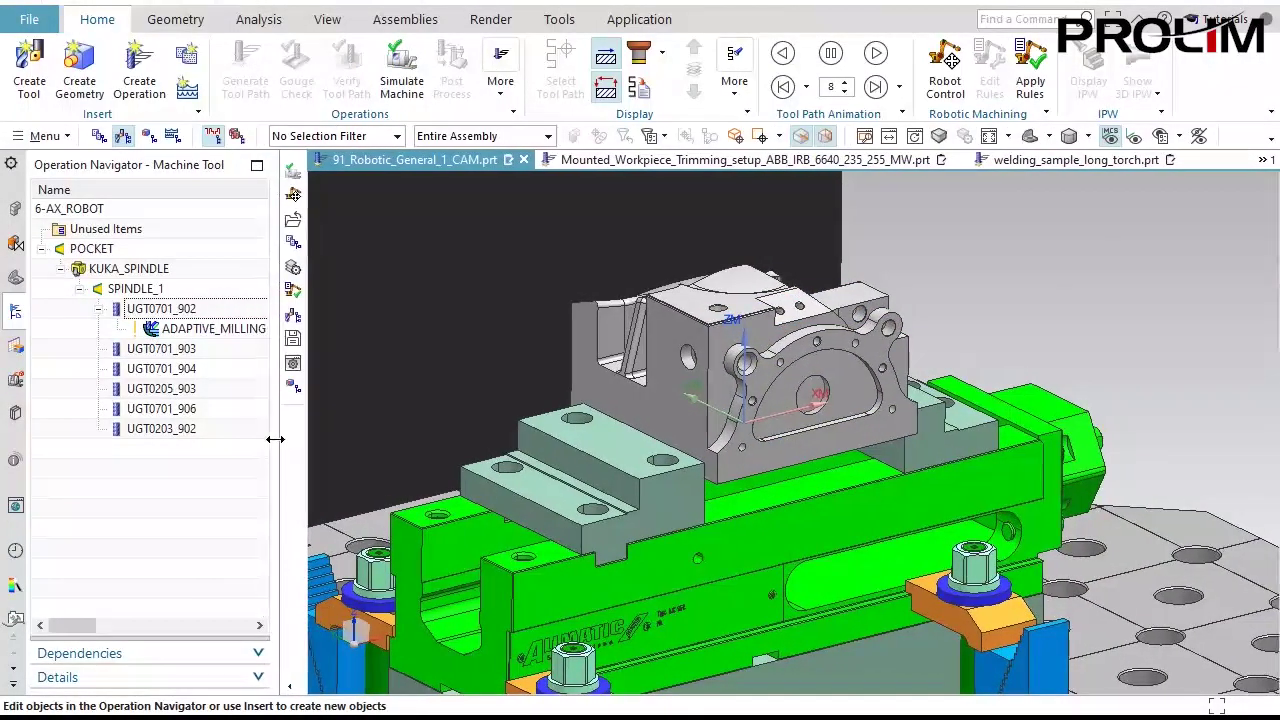
{"action": "left_click", "coordinate": [244, 333]}
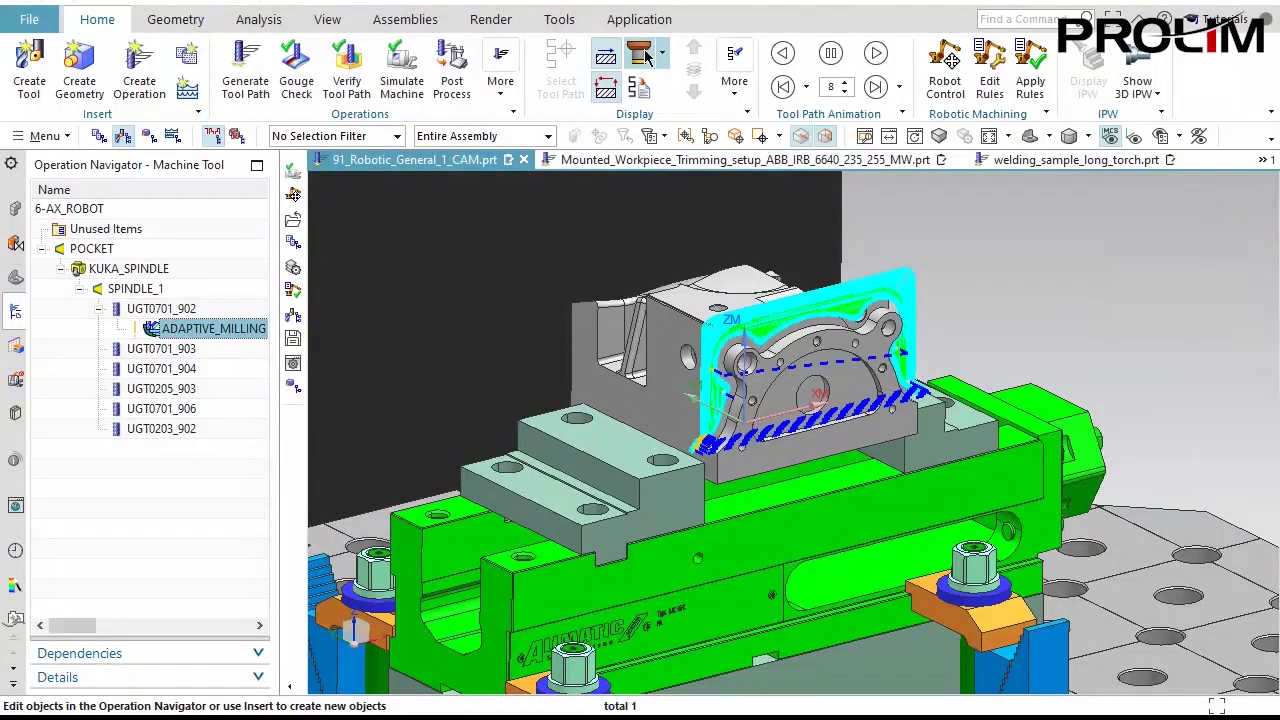
{"action": "left_click", "coordinate": [876, 88]}
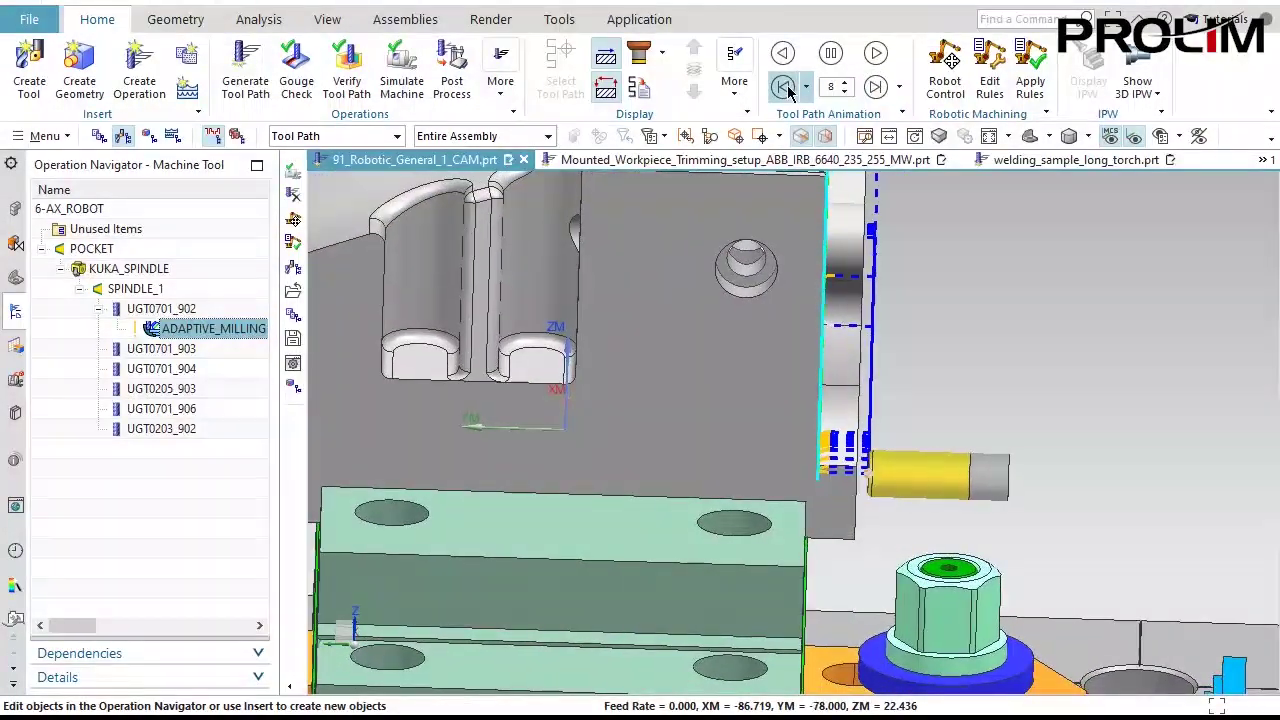
{"action": "left_click", "coordinate": [664, 55]}
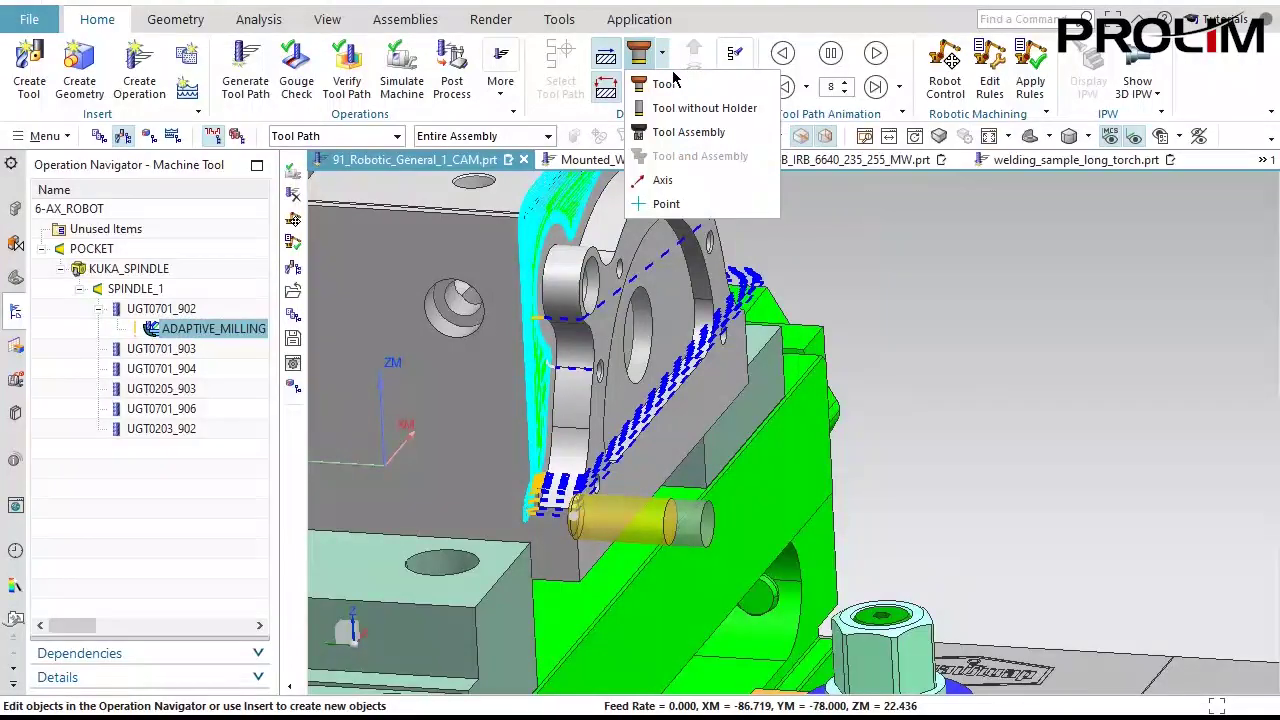
{"action": "left_click", "coordinate": [690, 132]}
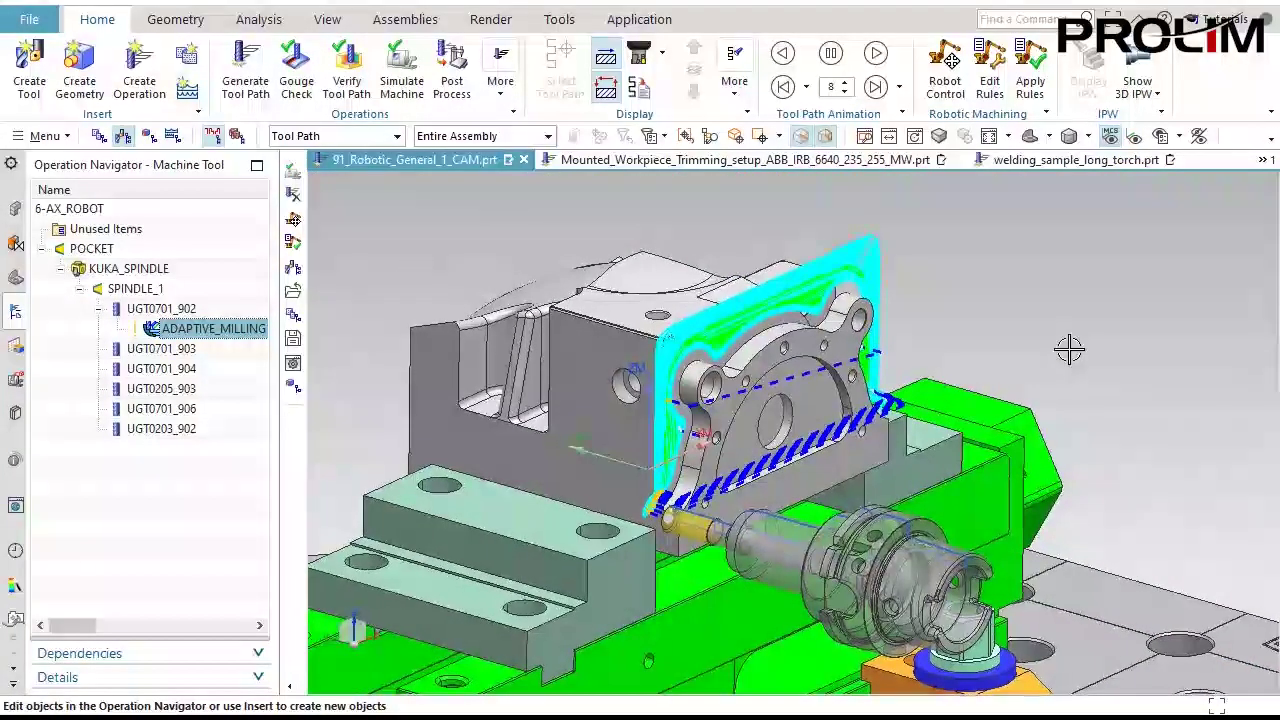
{"action": "left_click", "coordinate": [1132, 95]}
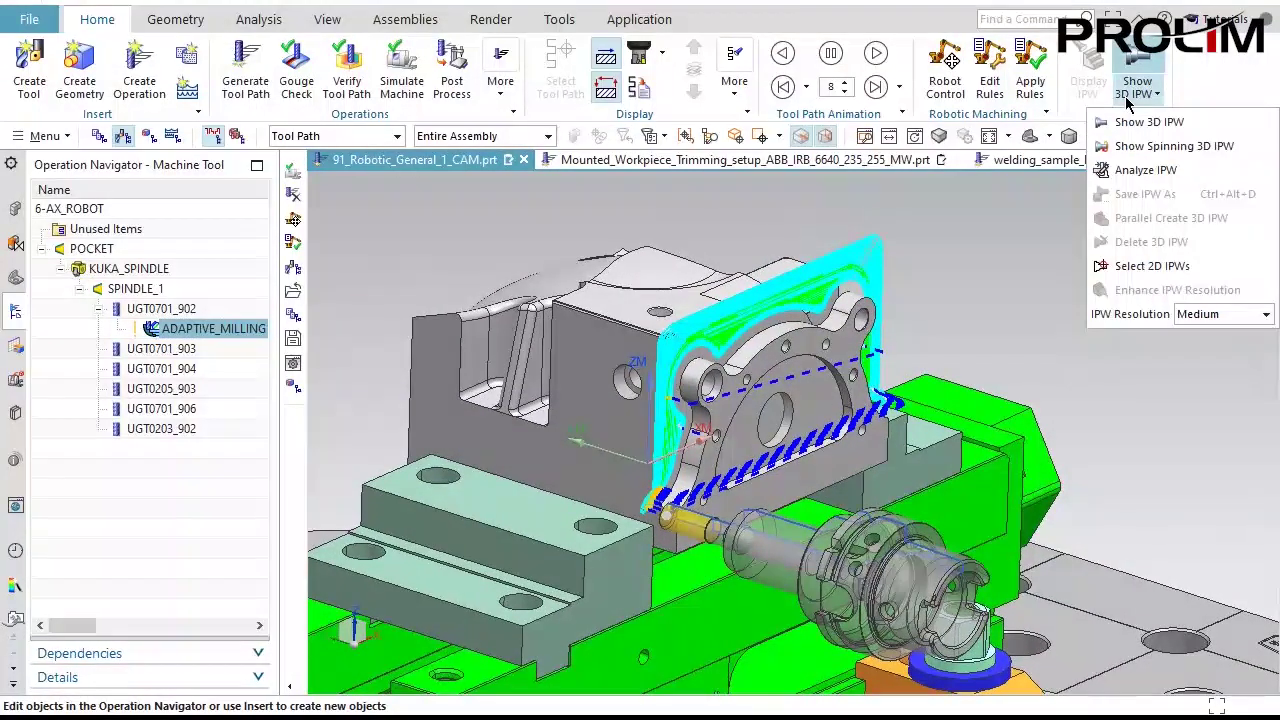
{"action": "left_click", "coordinate": [1013, 195]}
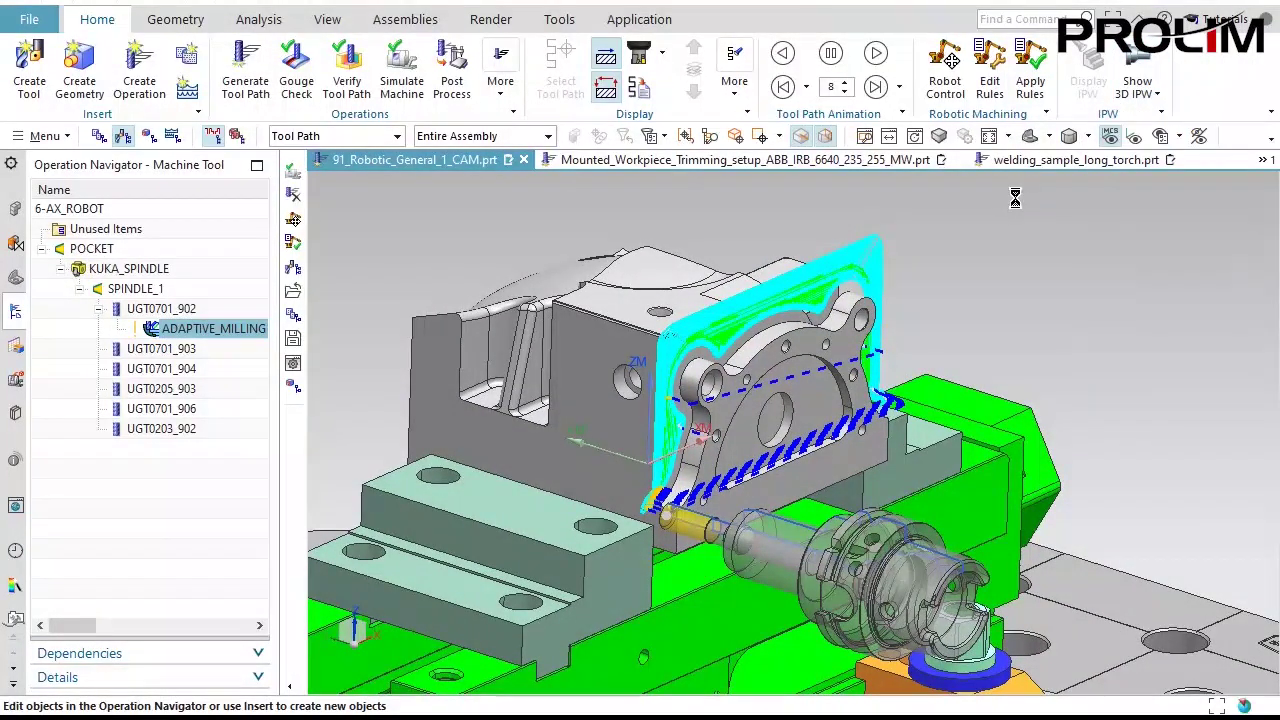
Verify the ADAPTIVE_MILLING tool path by playing its 3D Dynamic material removal at animation speed 4.
{"action": "left_click", "coordinate": [184, 333]}
{"action": "left_click", "coordinate": [346, 80]}
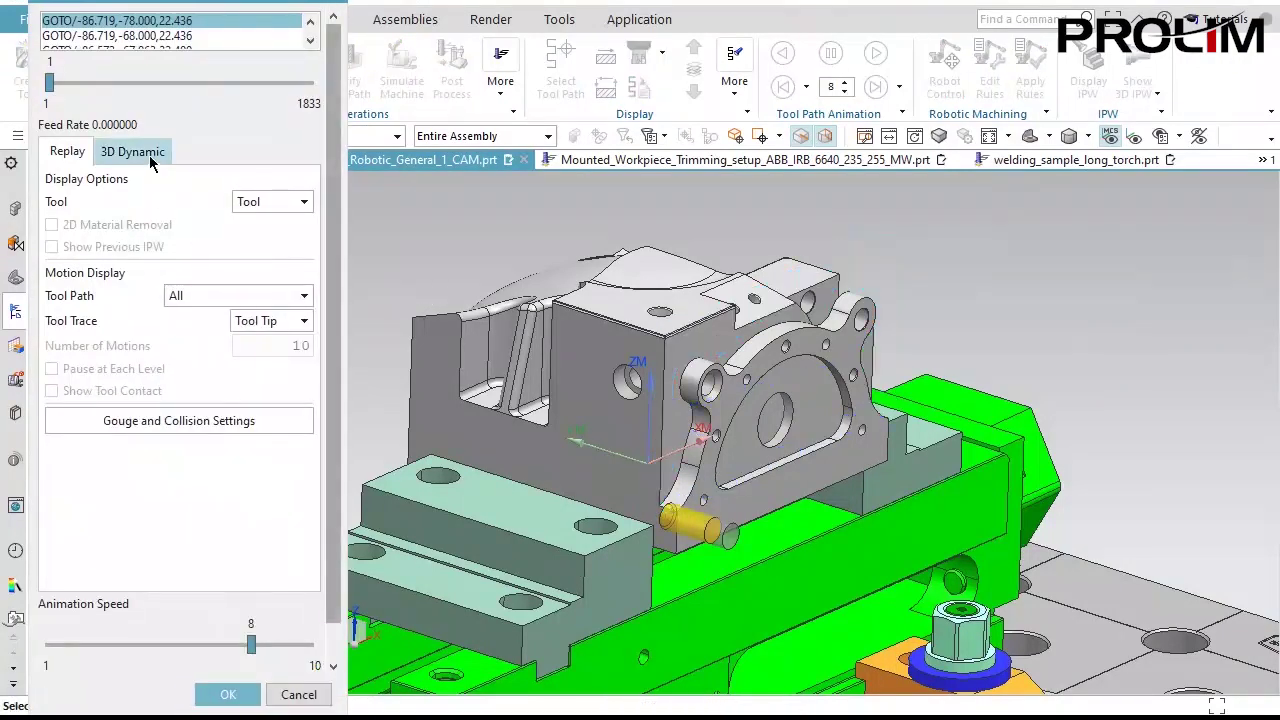
{"action": "left_click", "coordinate": [132, 151]}
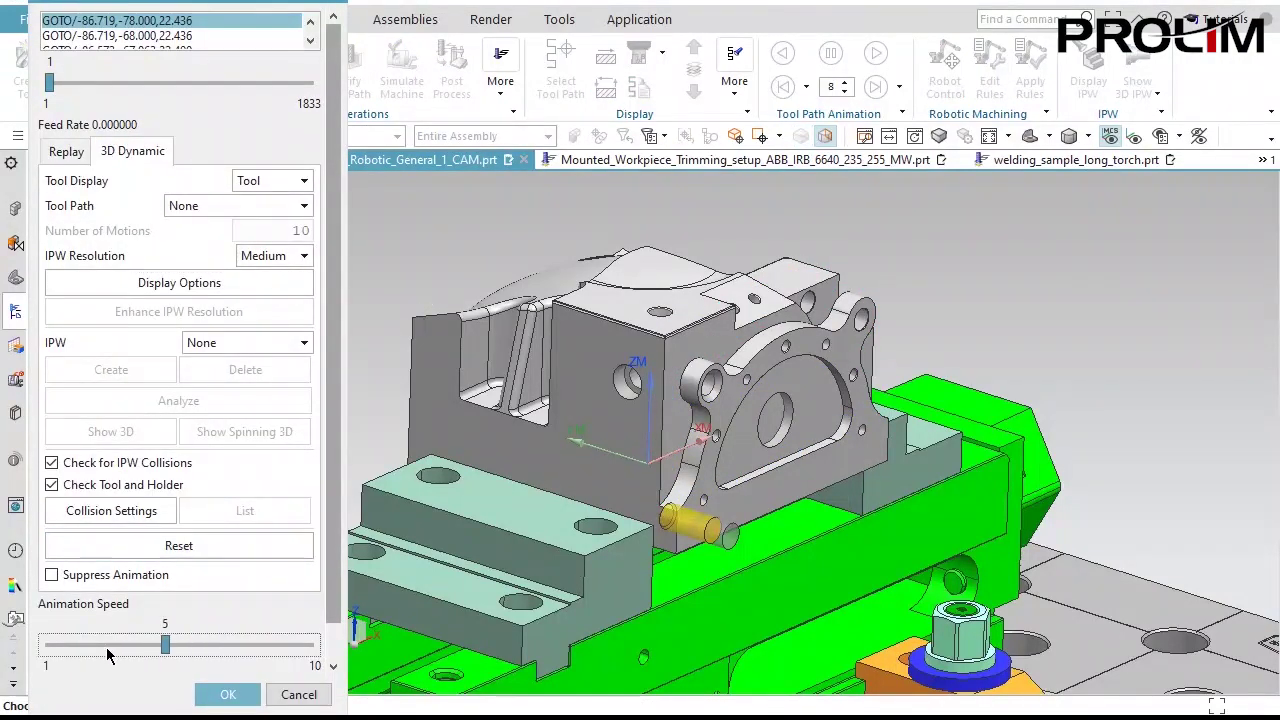
{"action": "left_click", "coordinate": [107, 649]}
{"action": "scroll", "coordinate": [263, 632], "scroll_direction": "down", "scroll_amount": 1}
{"action": "left_click", "coordinate": [180, 655]}
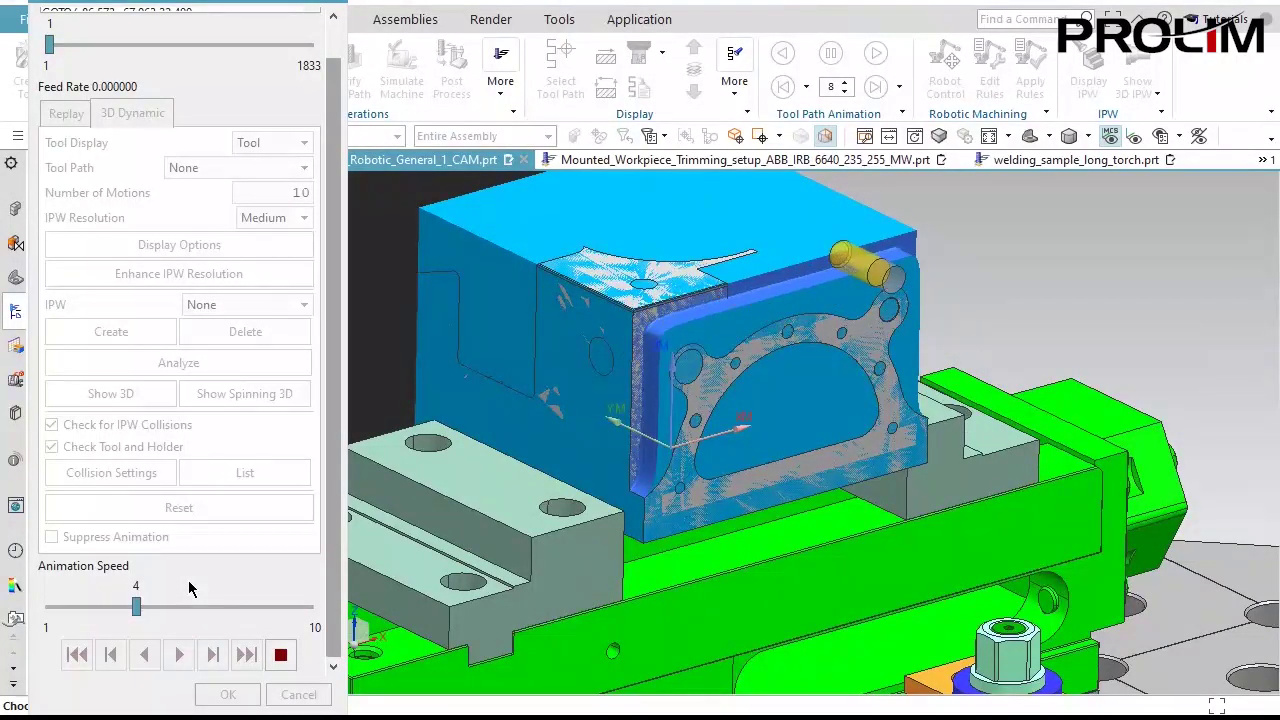
Replay the 3D Dynamic material removal with the tool displayed as Assembly, and close the verification.
{"action": "left_click", "coordinate": [280, 655]}
{"action": "left_click", "coordinate": [270, 145]}
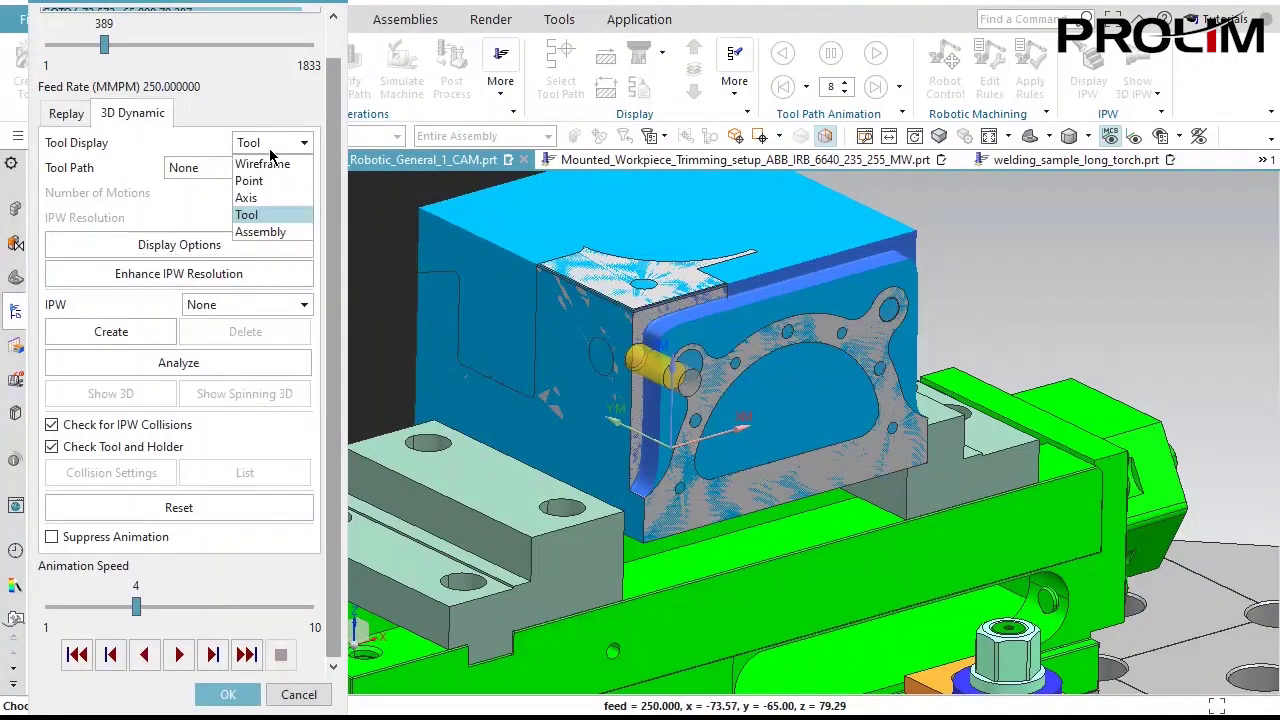
{"action": "left_click", "coordinate": [262, 232]}
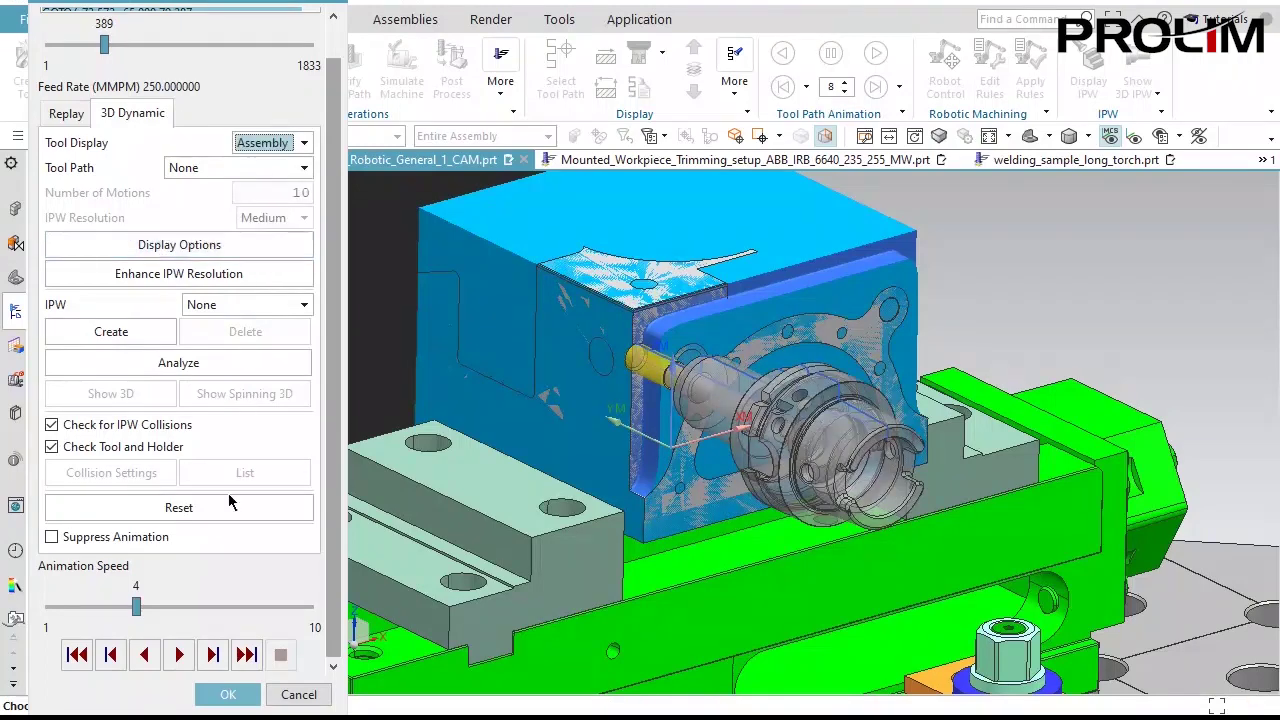
{"action": "left_click", "coordinate": [179, 655]}
{"action": "middle_click_drag", "start_coordinate": [992, 288], "coordinate": [977, 240], "text": "shift"}
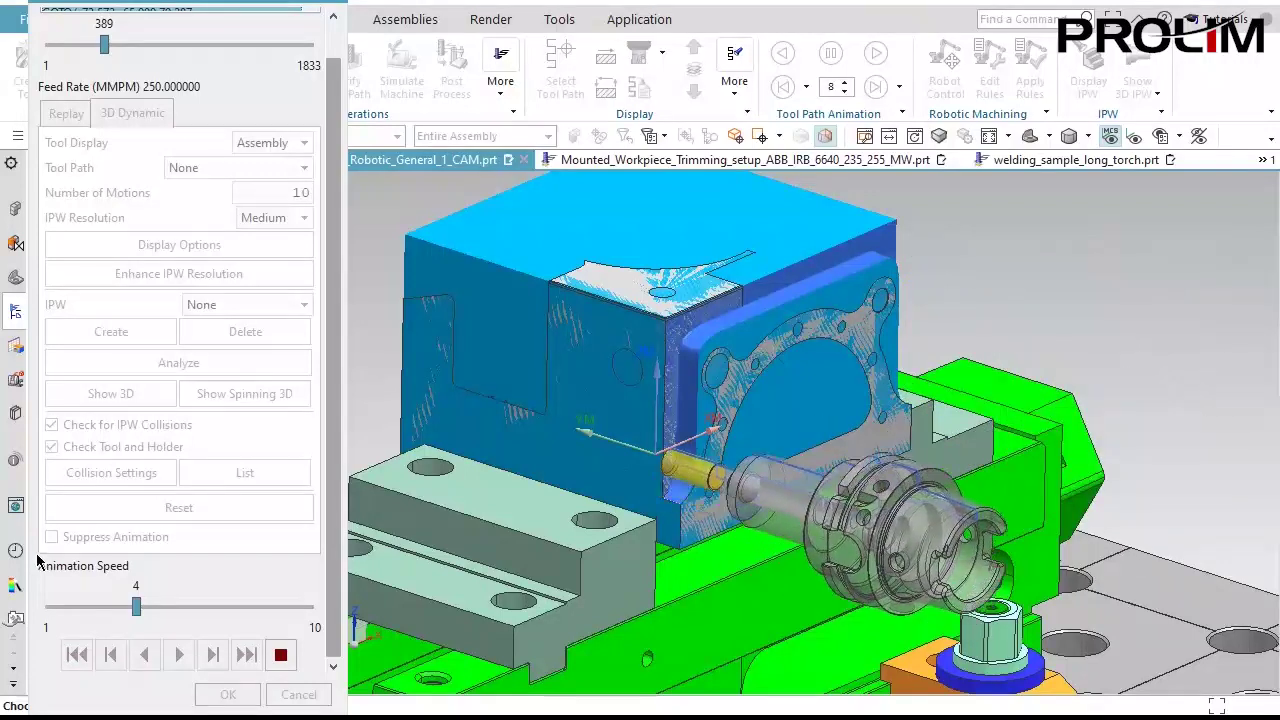
{"action": "left_click", "coordinate": [280, 655]}
{"action": "left_click", "coordinate": [228, 694]}
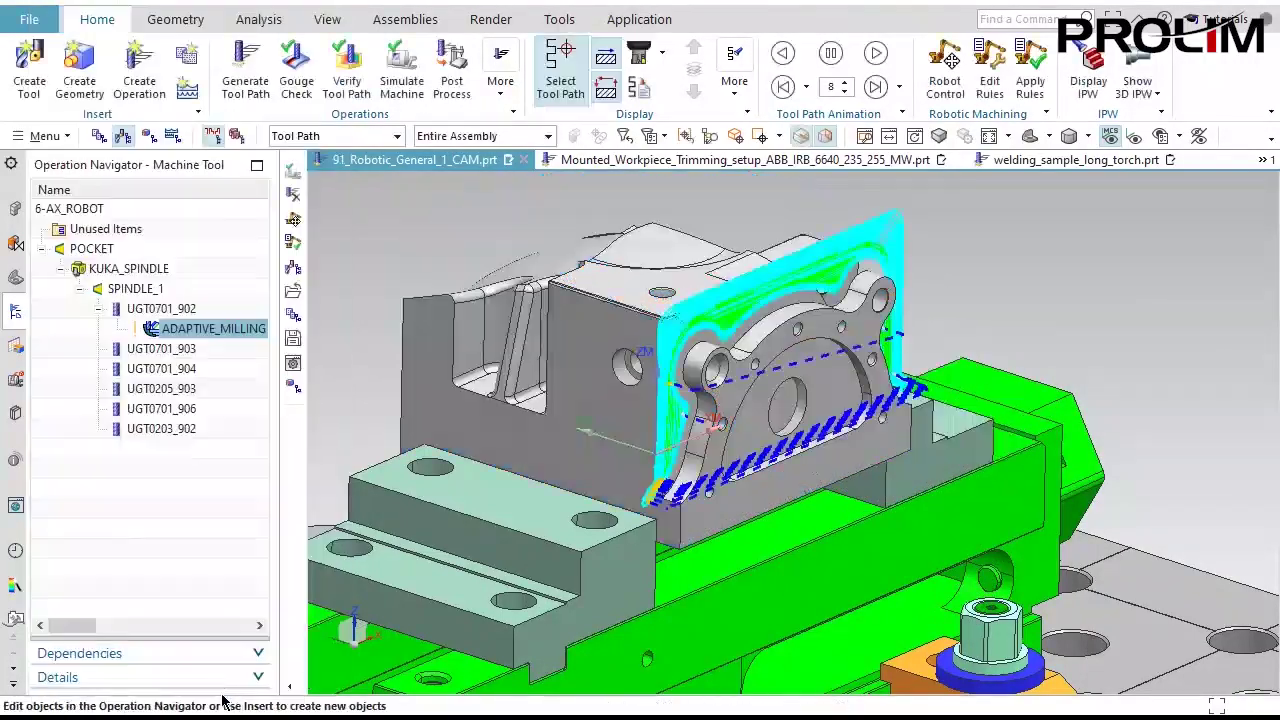
Simulate the ADAPTIVE_MILLING operation on the robot machine and let it continue until reset.
{"action": "left_click", "coordinate": [149, 497]}
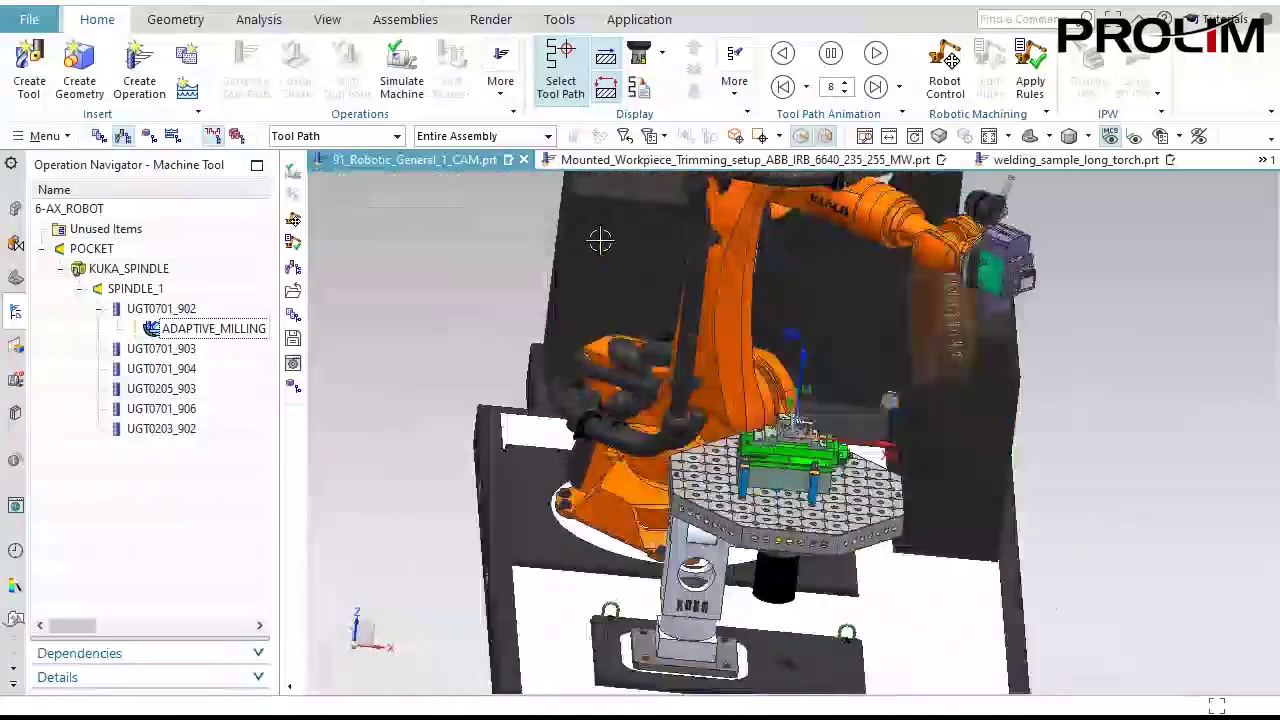
{"action": "left_click", "coordinate": [195, 329]}
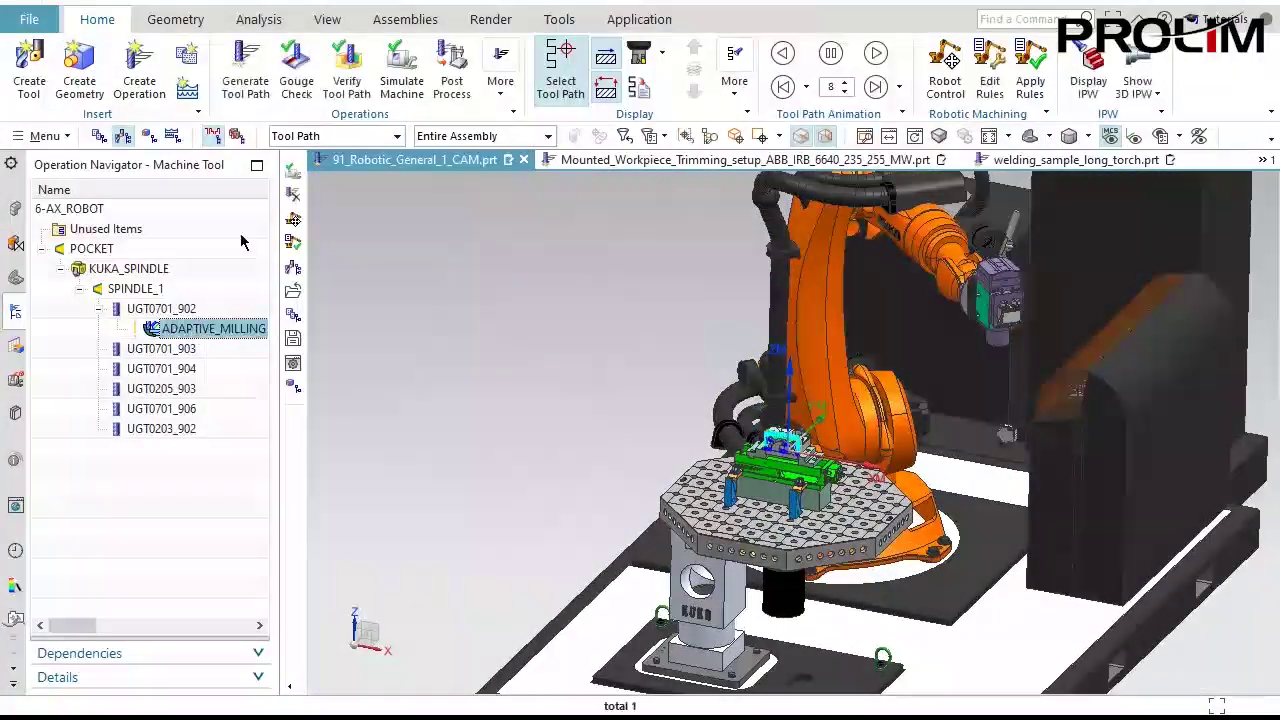
{"action": "left_click", "coordinate": [401, 88]}
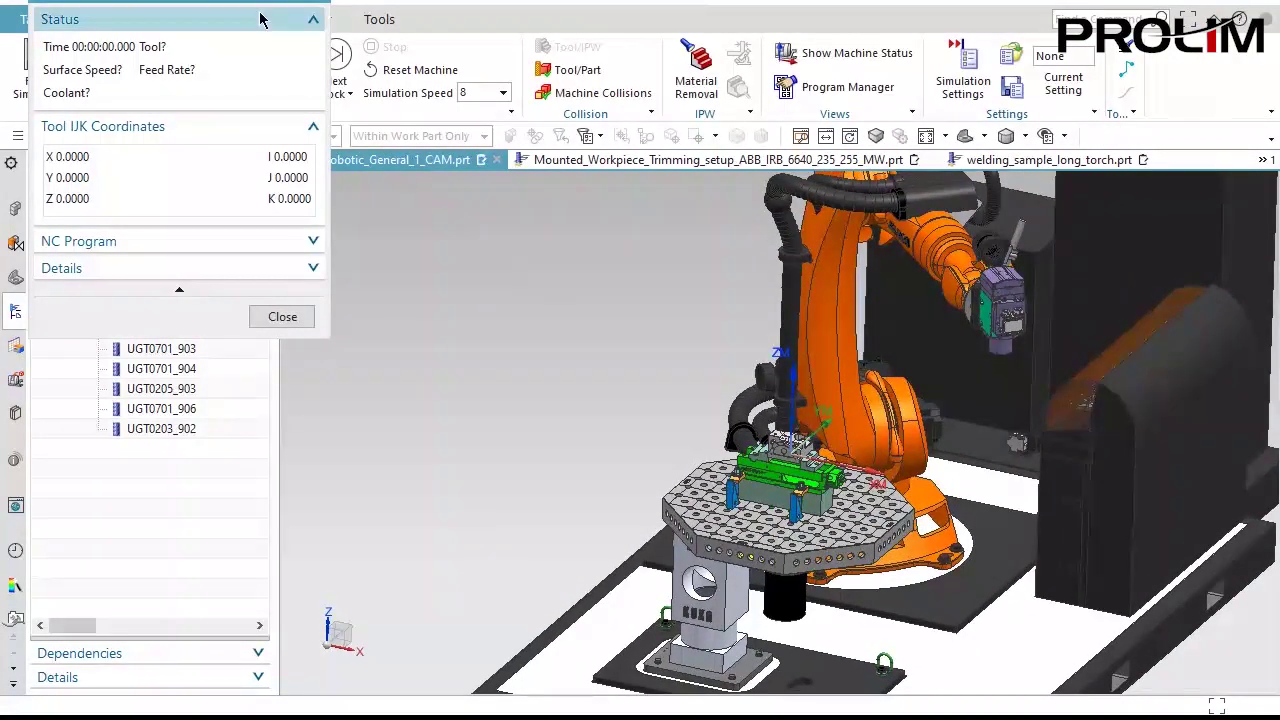
{"action": "left_click_drag", "start_coordinate": [248, 1], "coordinate": [242, 170]}
{"action": "left_click", "coordinate": [336, 58]}
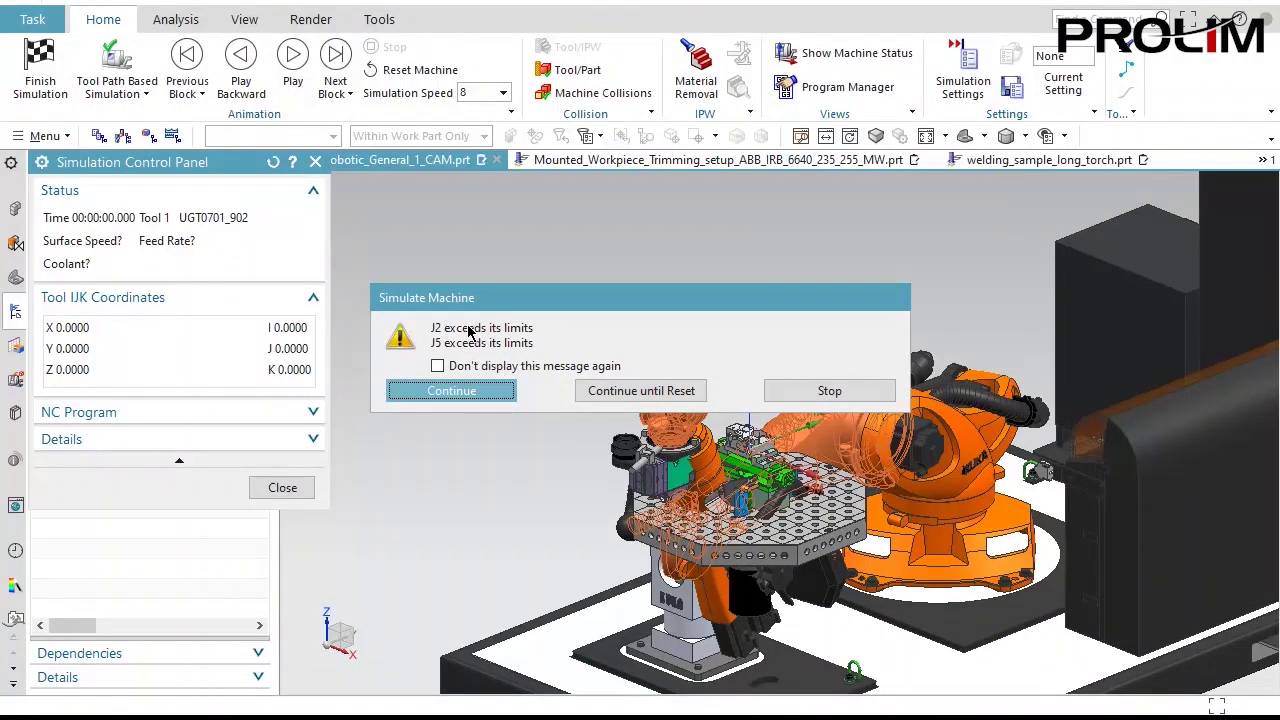
{"action": "left_click", "coordinate": [640, 391]}
Inspect the robot and rotary table in the simulation, close its controls and finish the simulation.
{"action": "mouse_move", "coordinate": [614, 343]}
{"action": "middle_mouse_down"}
{"action": "mouse_move", "coordinate": [611, 302]}
{"action": "mouse_move", "coordinate": [724, 282]}
{"action": "middle_mouse_up"}
{"action": "scroll", "coordinate": [724, 282], "scroll_direction": "up", "scroll_amount": 1}
{"action": "middle_click_drag", "start_coordinate": [991, 331], "coordinate": [966, 340]}
{"action": "left_click", "coordinate": [282, 487]}
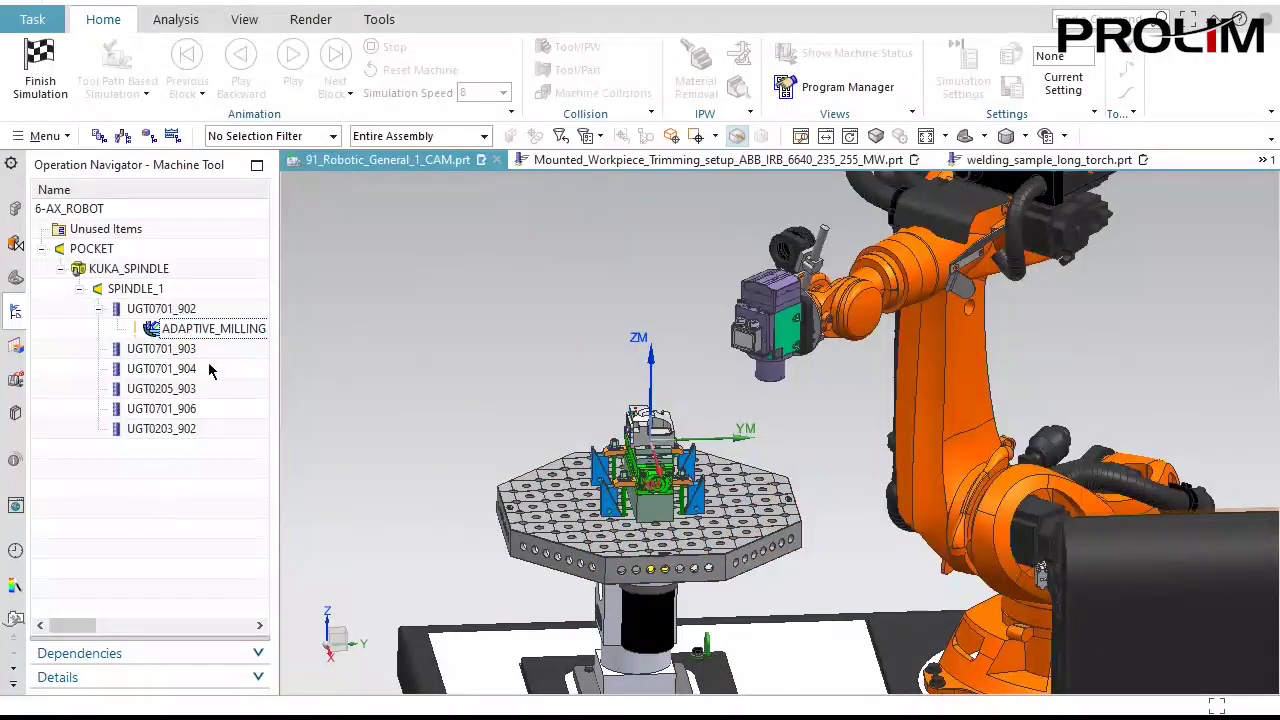
{"action": "left_click", "coordinate": [218, 330]}
{"action": "left_click", "coordinate": [42, 62]}
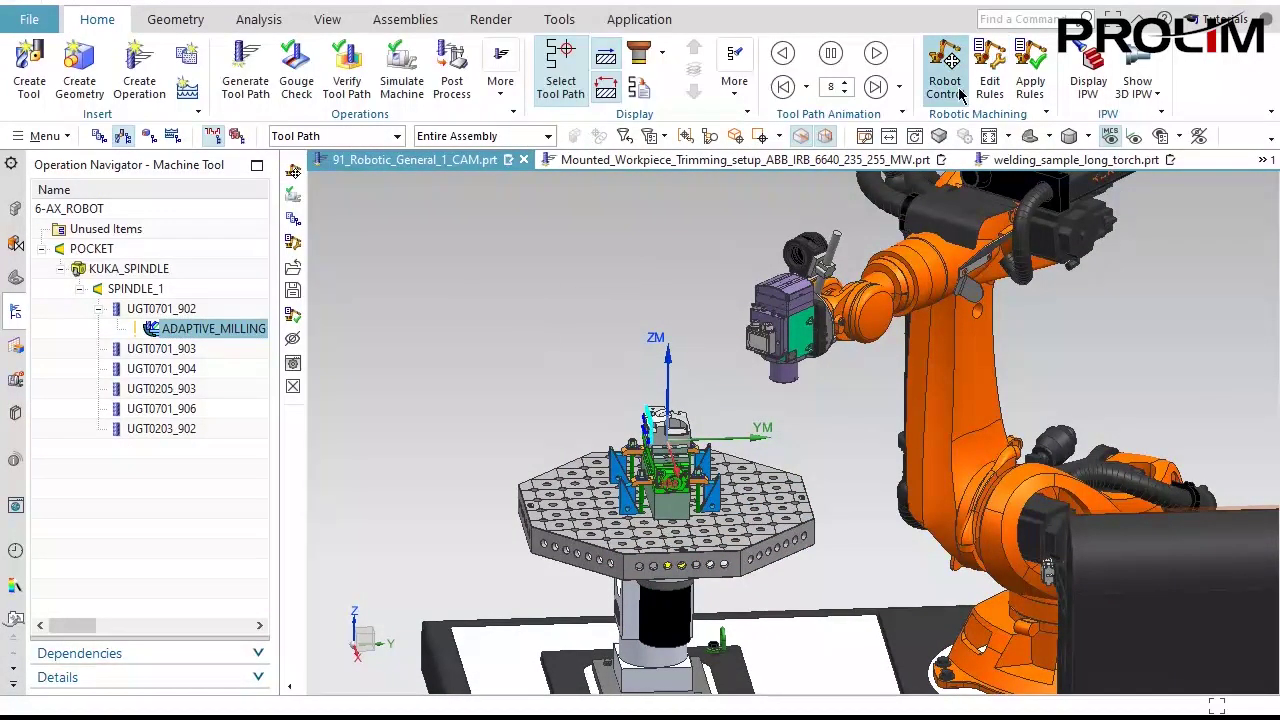
Open Robot Control for the ADAPTIVE_MILLING operation and set POSITIONER_A2_AXIS to -90.
{"action": "left_click", "coordinate": [952, 90]}
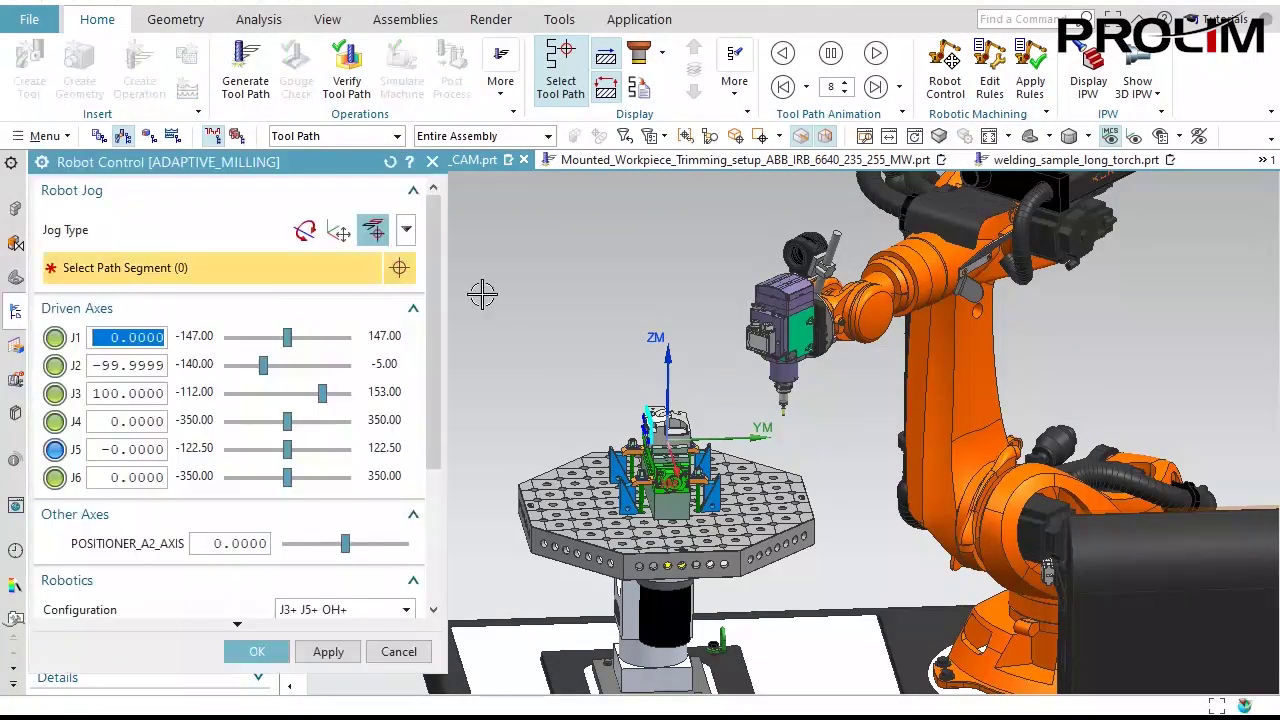
{"action": "left_click_drag", "start_coordinate": [270, 163], "coordinate": [306, 1]}
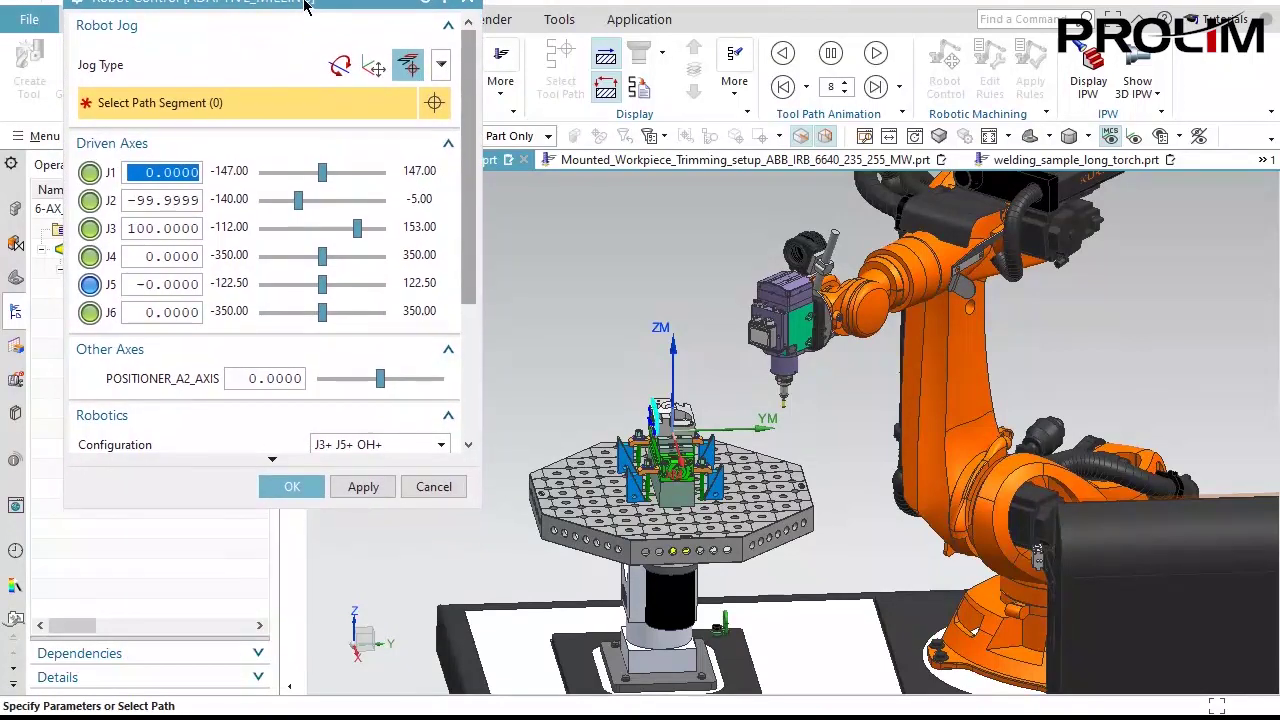
{"action": "left_click_drag", "start_coordinate": [323, 504], "coordinate": [337, 702]}
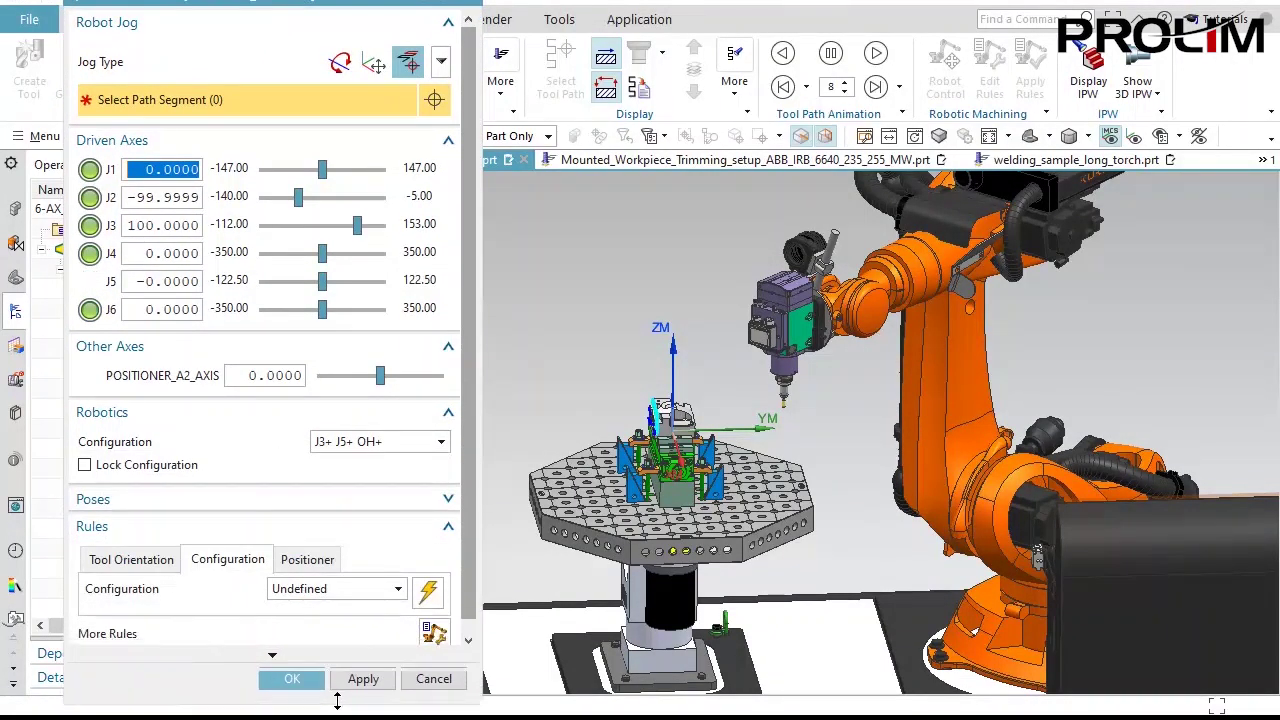
{"action": "left_click", "coordinate": [375, 385]}
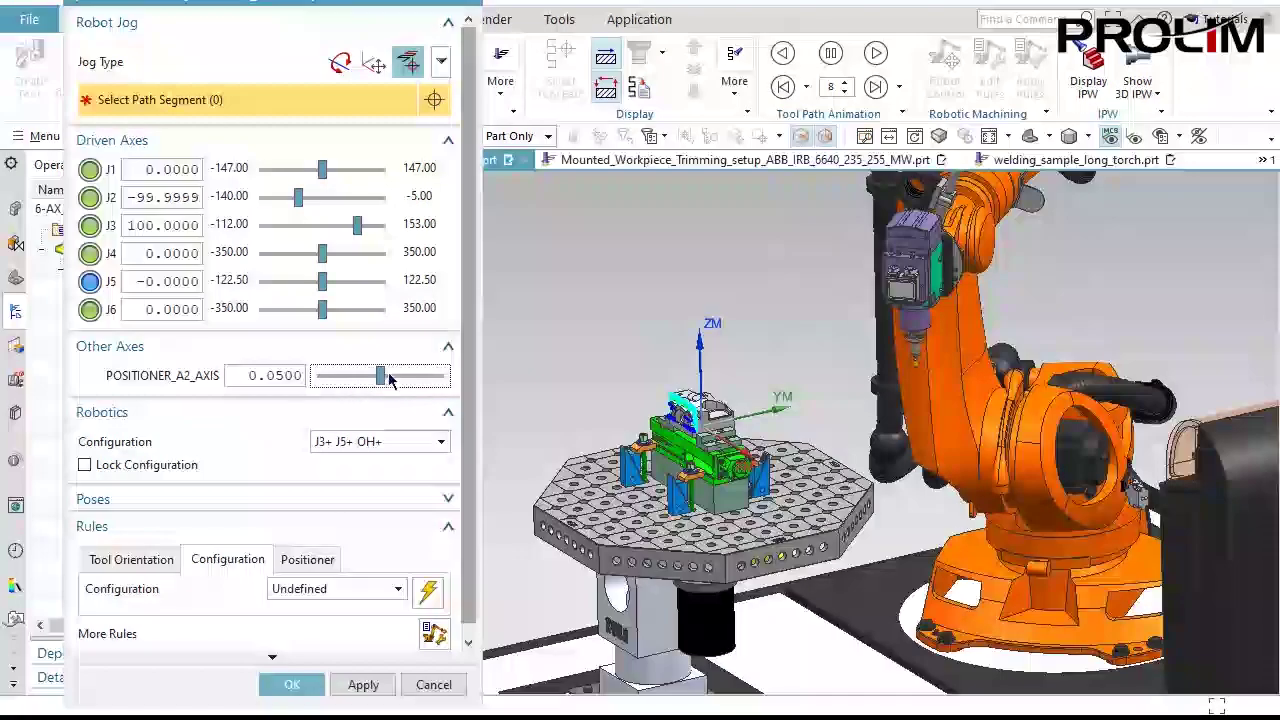
{"action": "left_click_drag", "start_coordinate": [385, 378], "coordinate": [362, 377]}
{"action": "double_click", "coordinate": [296, 377]}
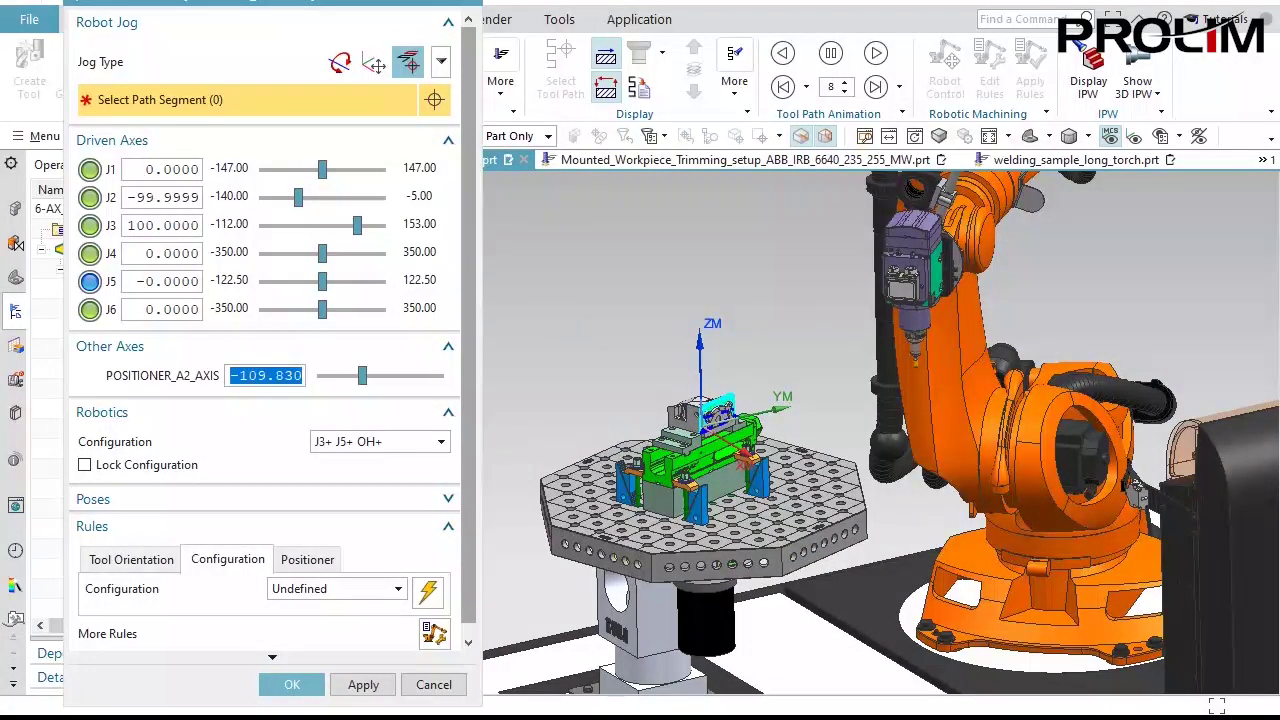
{"action": "type", "text": "-90"}
{"action": "key", "text": "Return"}
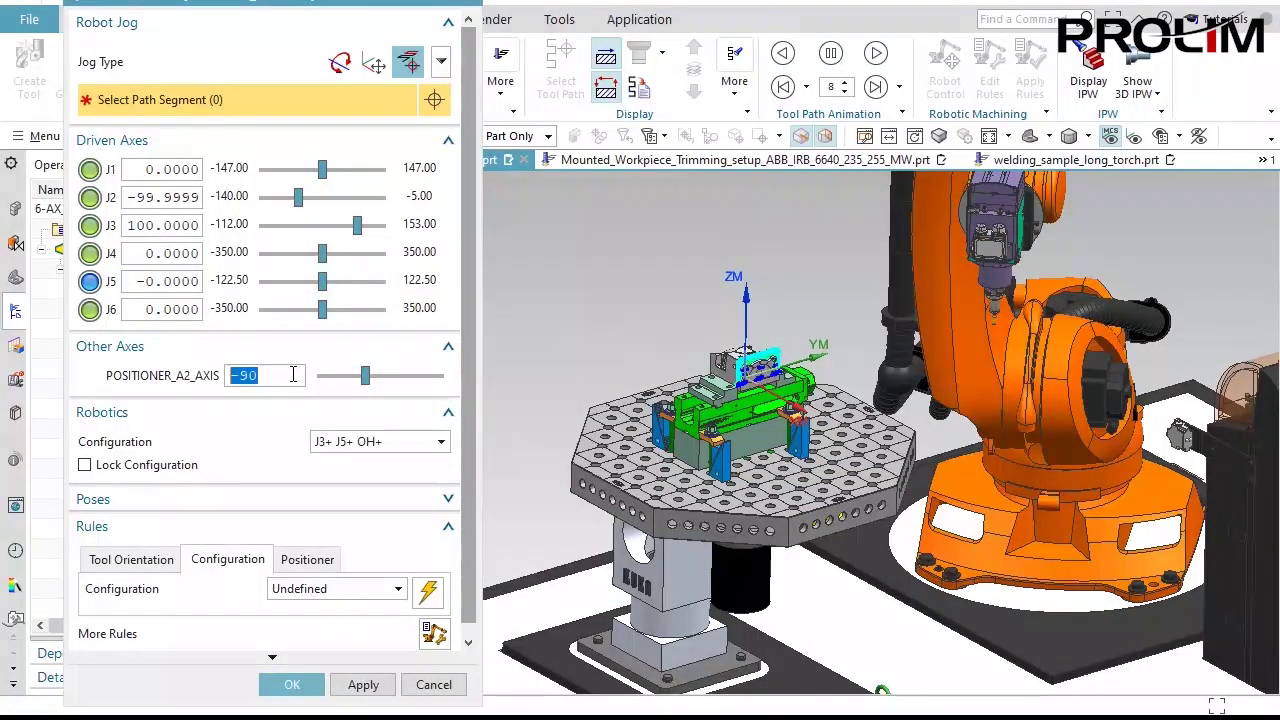
Set the positioner rule to Constant Joint Value, taking the -90 axis value from the machine, and accept the robot control settings.
{"action": "scroll", "coordinate": [310, 470], "scroll_direction": "down", "scroll_amount": 1}
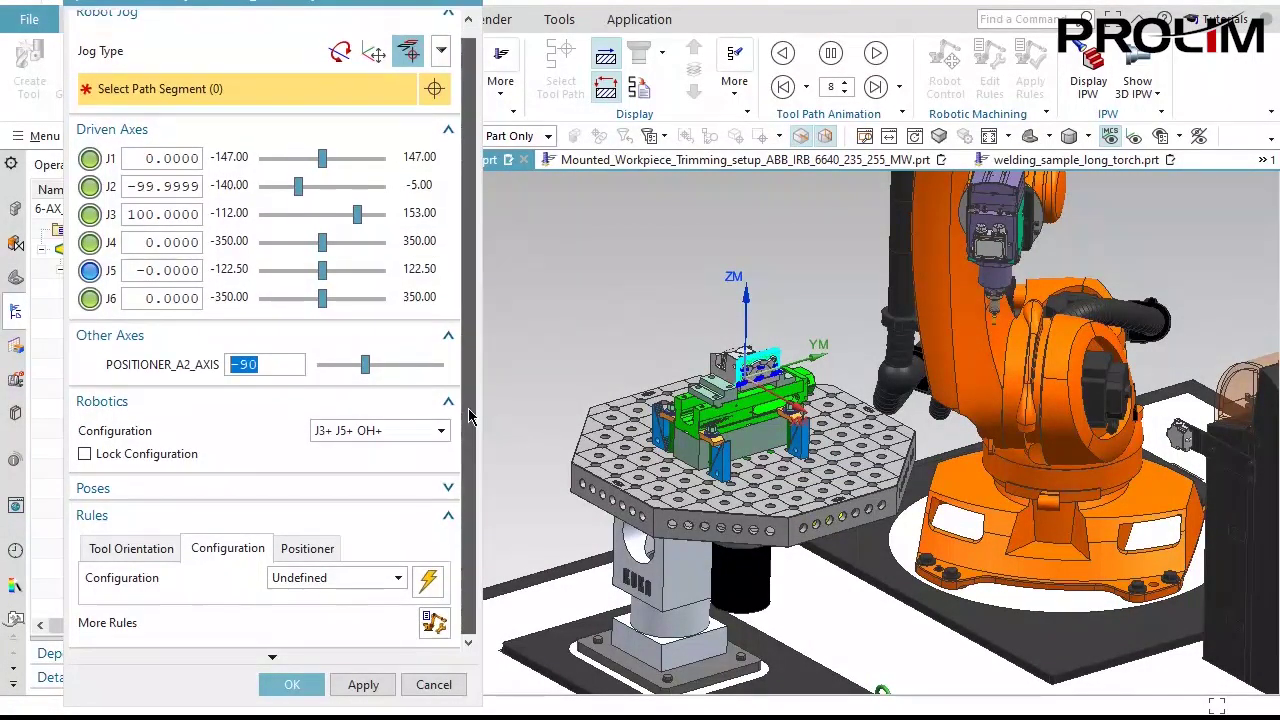
{"action": "left_click", "coordinate": [322, 549]}
{"action": "left_click", "coordinate": [336, 578]}
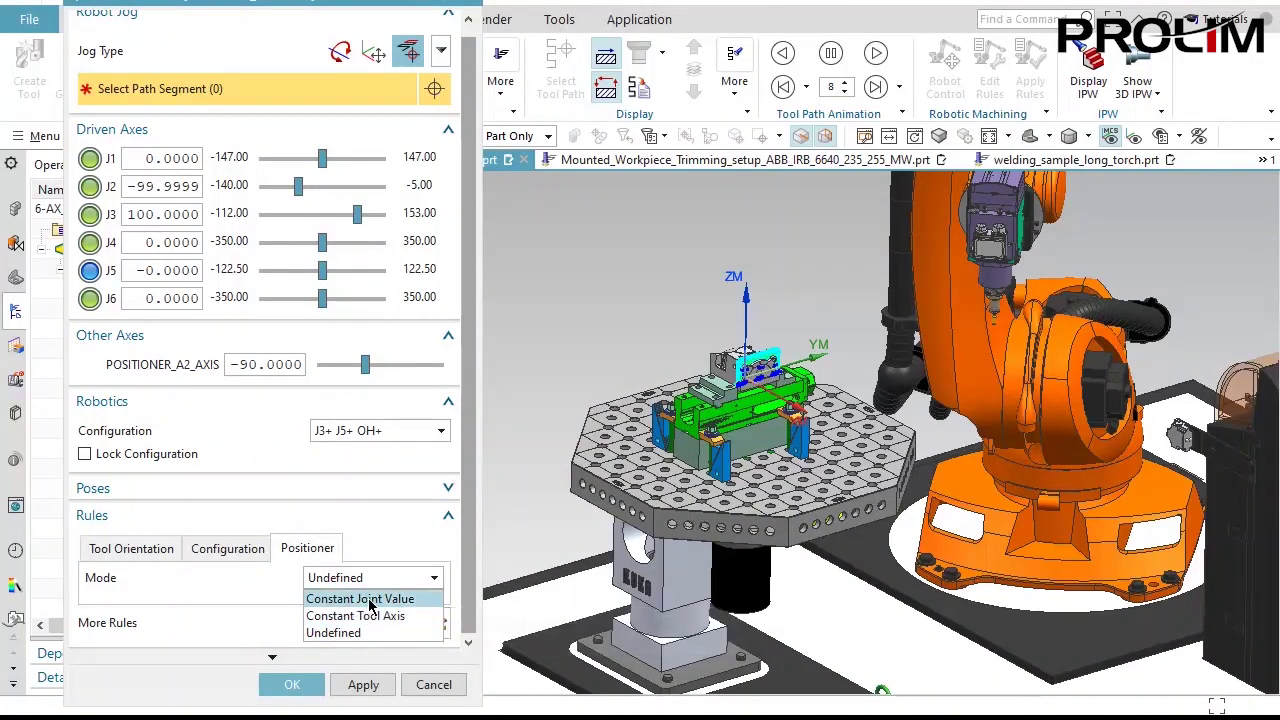
{"action": "left_click", "coordinate": [362, 598]}
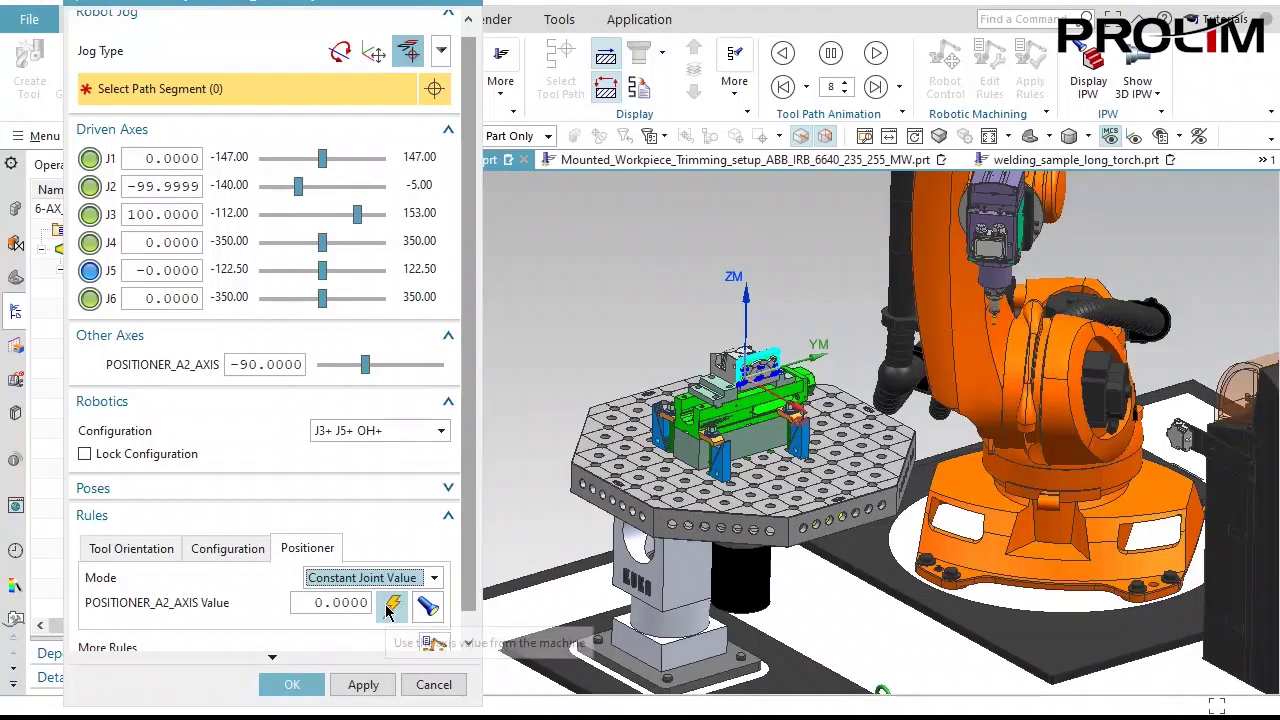
{"action": "left_click", "coordinate": [391, 606]}
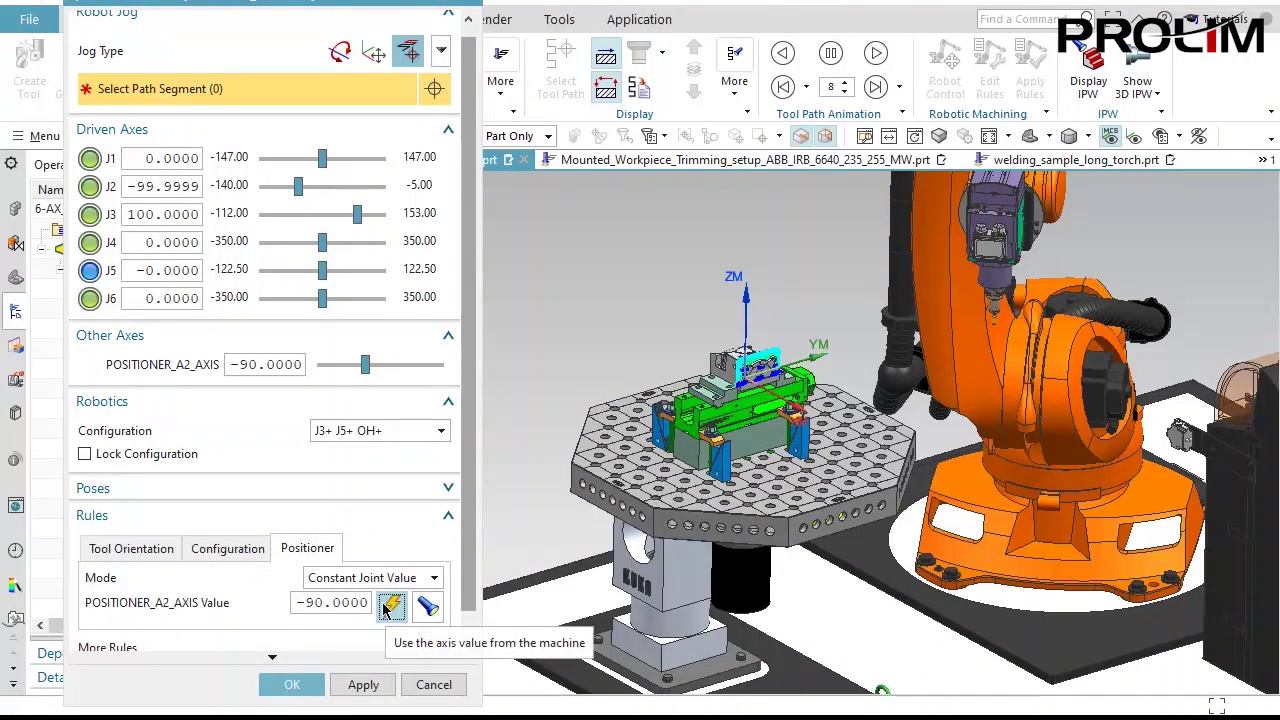
{"action": "left_click", "coordinate": [308, 687]}
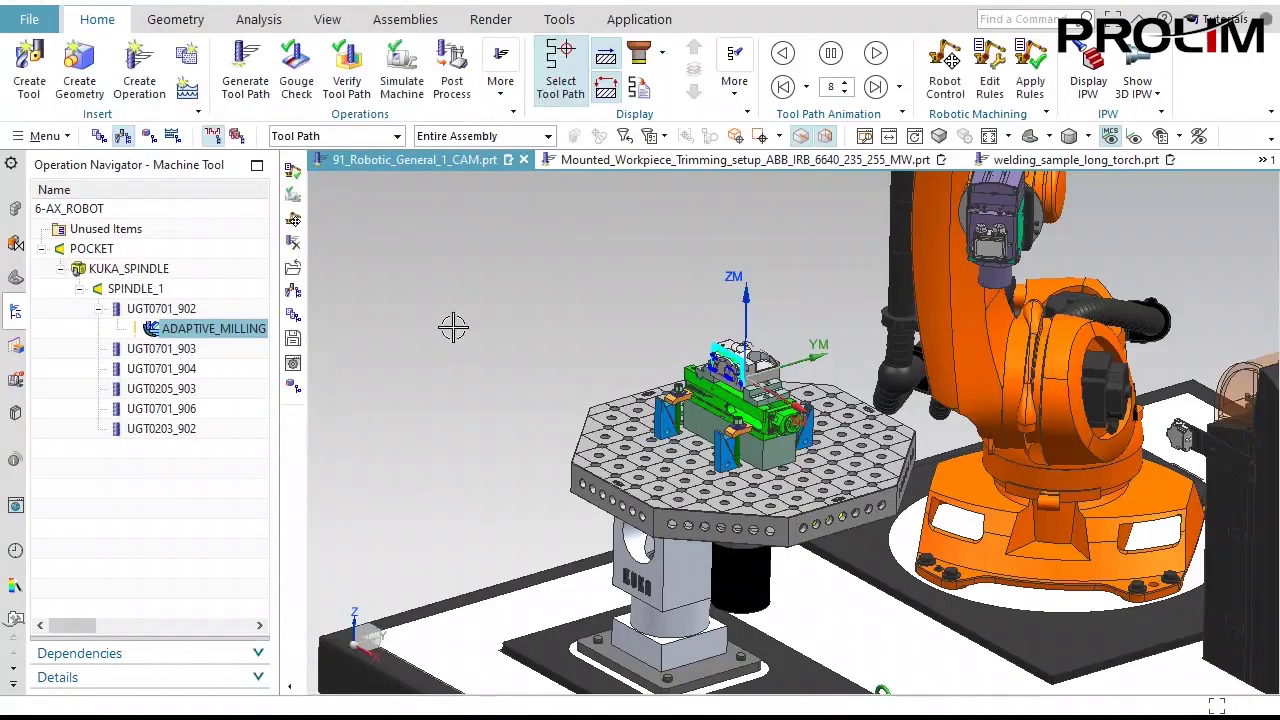
Apply the robotic rules to the ADAPTIVE_MILLING operation and run the validation.
{"action": "scroll", "coordinate": [453, 326], "scroll_direction": "down", "scroll_amount": 4}
{"action": "left_click", "coordinate": [1037, 97]}
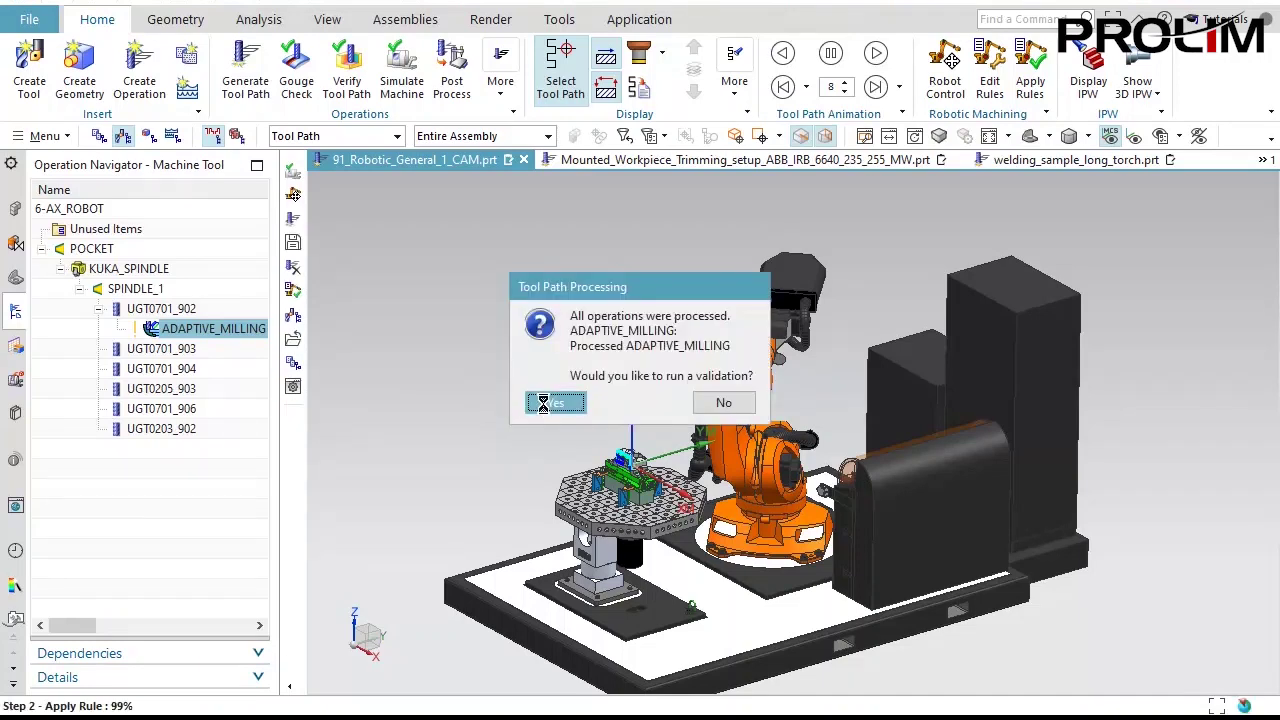
{"action": "left_click", "coordinate": [556, 404]}
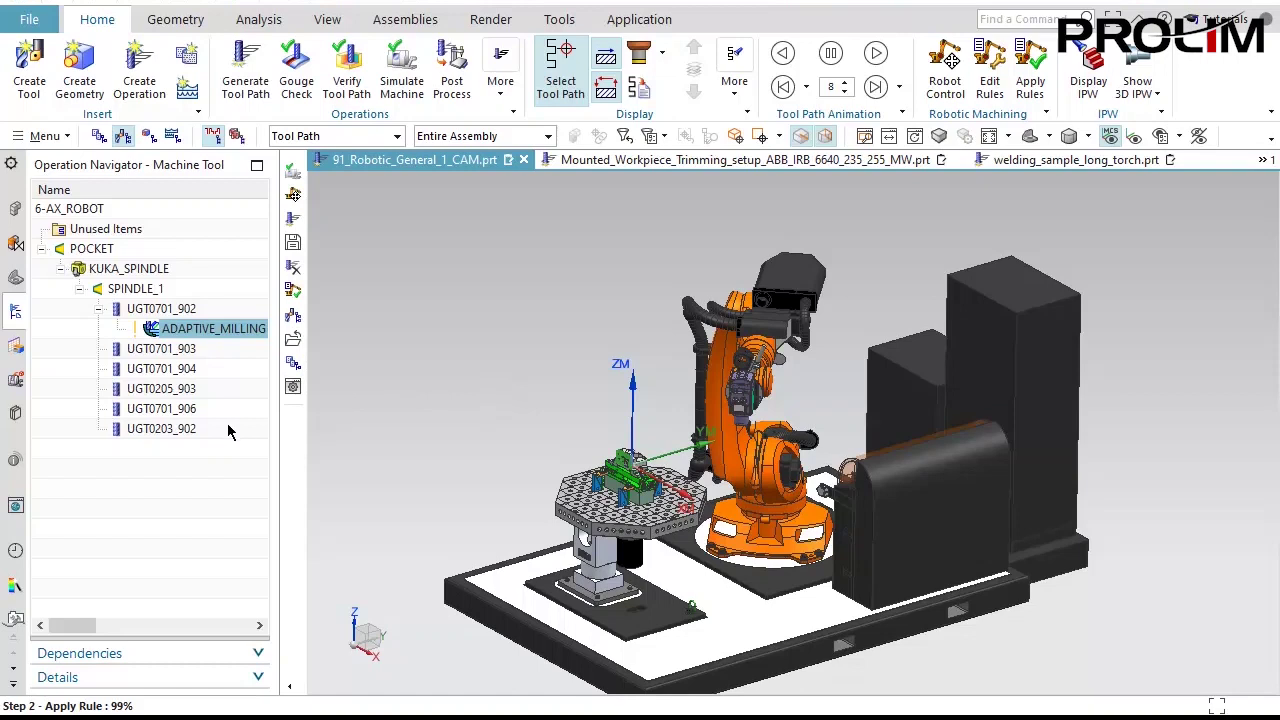
Simulate the ADAPTIVE_MILLING operation on the robot machine, advance one block and let it continue until reset.
{"action": "left_click", "coordinate": [198, 470]}
{"action": "left_click", "coordinate": [236, 328]}
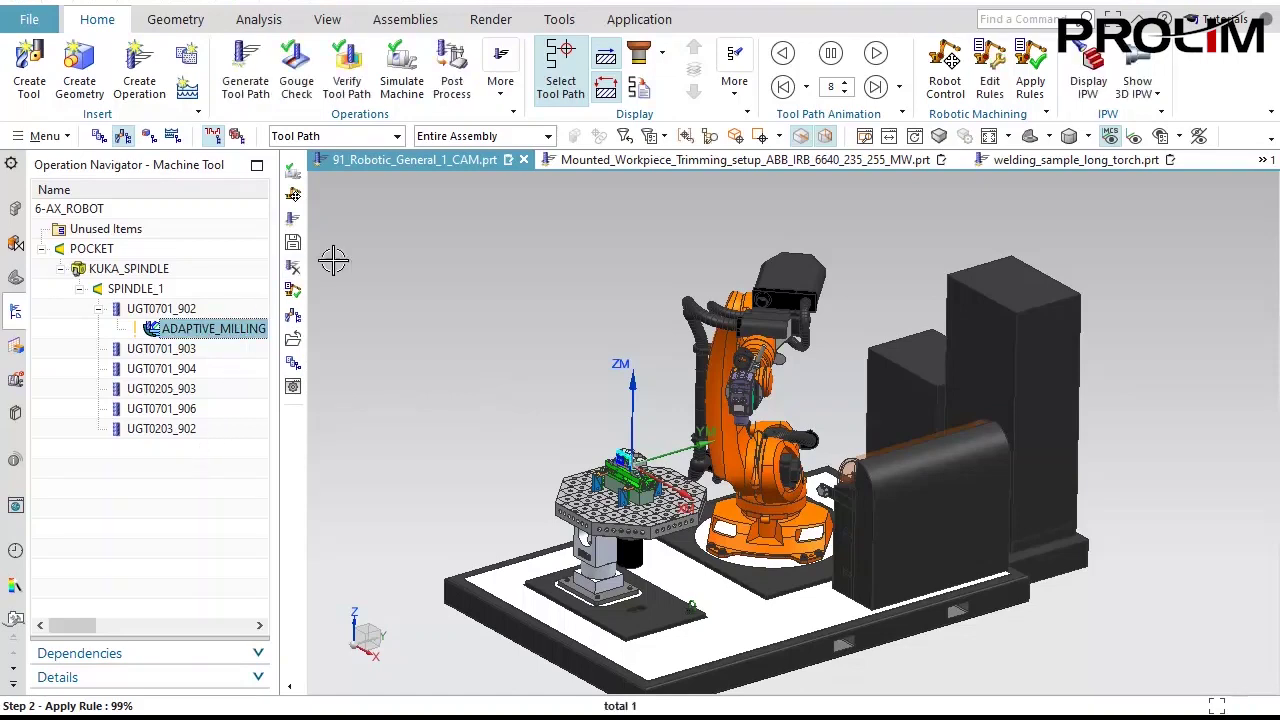
{"action": "left_click", "coordinate": [401, 80]}
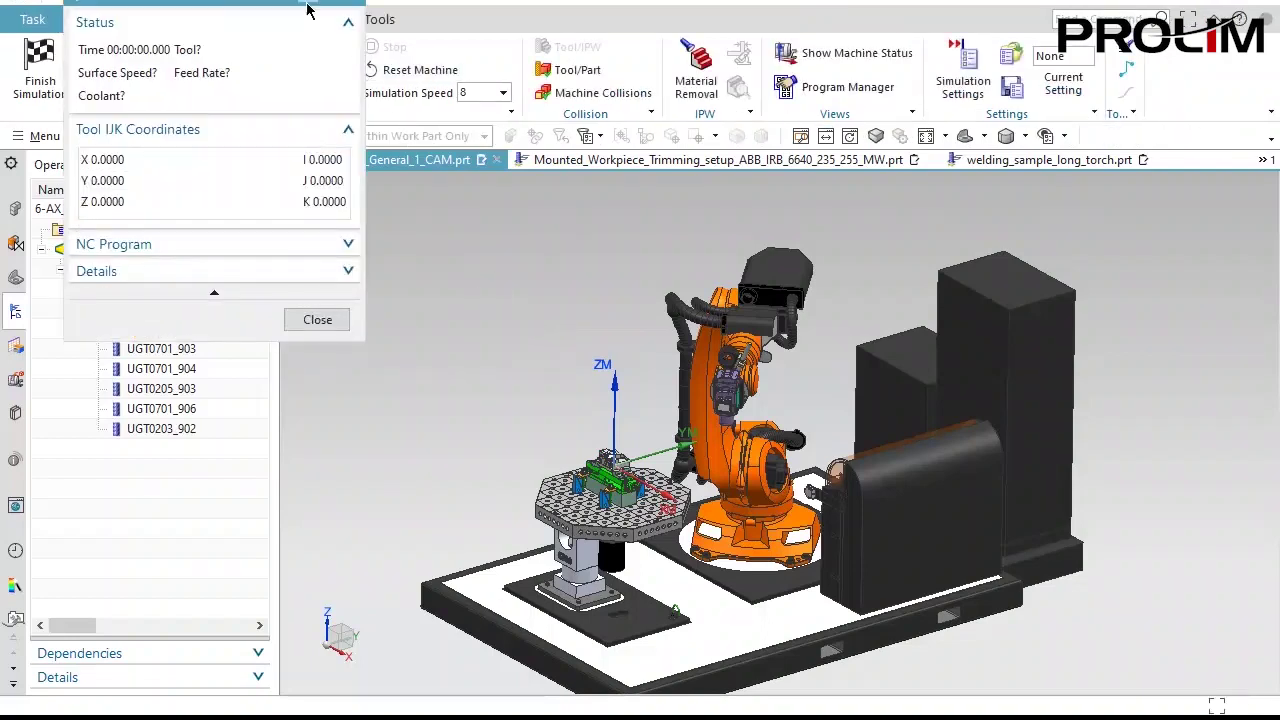
{"action": "left_click", "coordinate": [337, 53]}
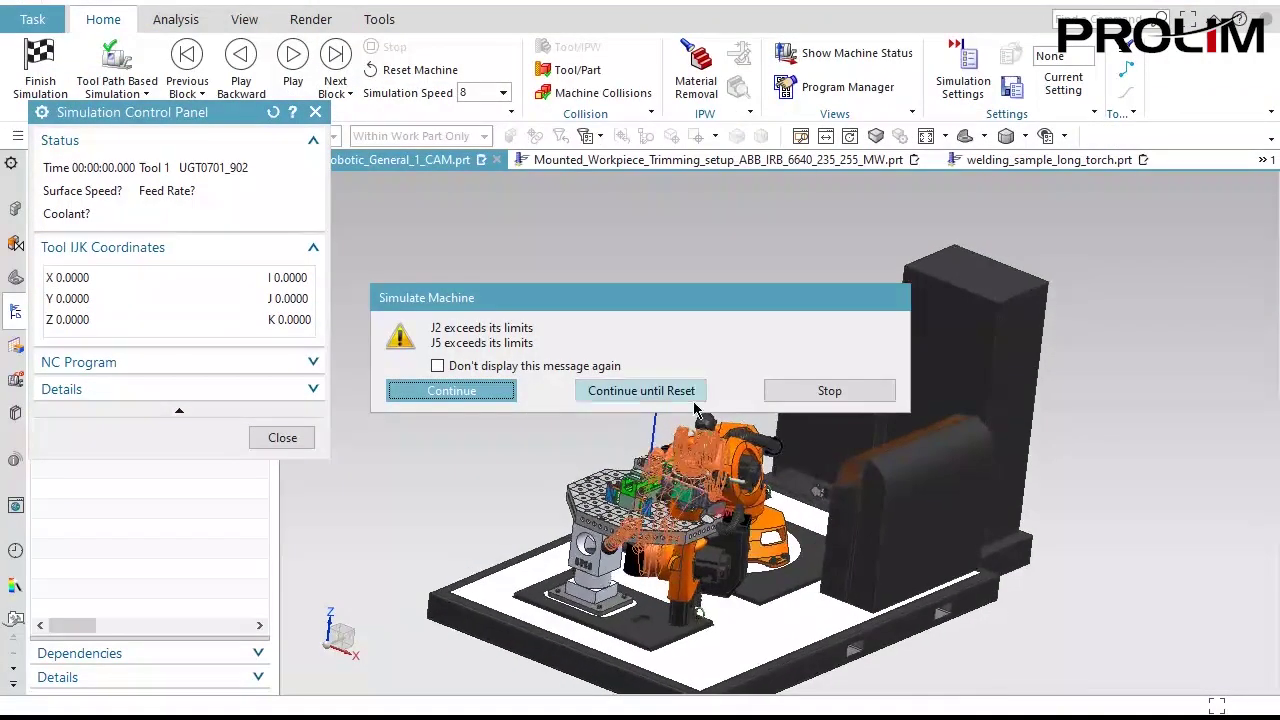
{"action": "left_click", "coordinate": [688, 393]}
Inspect the robot's pose around the rotary table up close, close the simulation controls and finish the simulation.
{"action": "scroll", "coordinate": [991, 455], "scroll_direction": "up", "scroll_amount": 10}
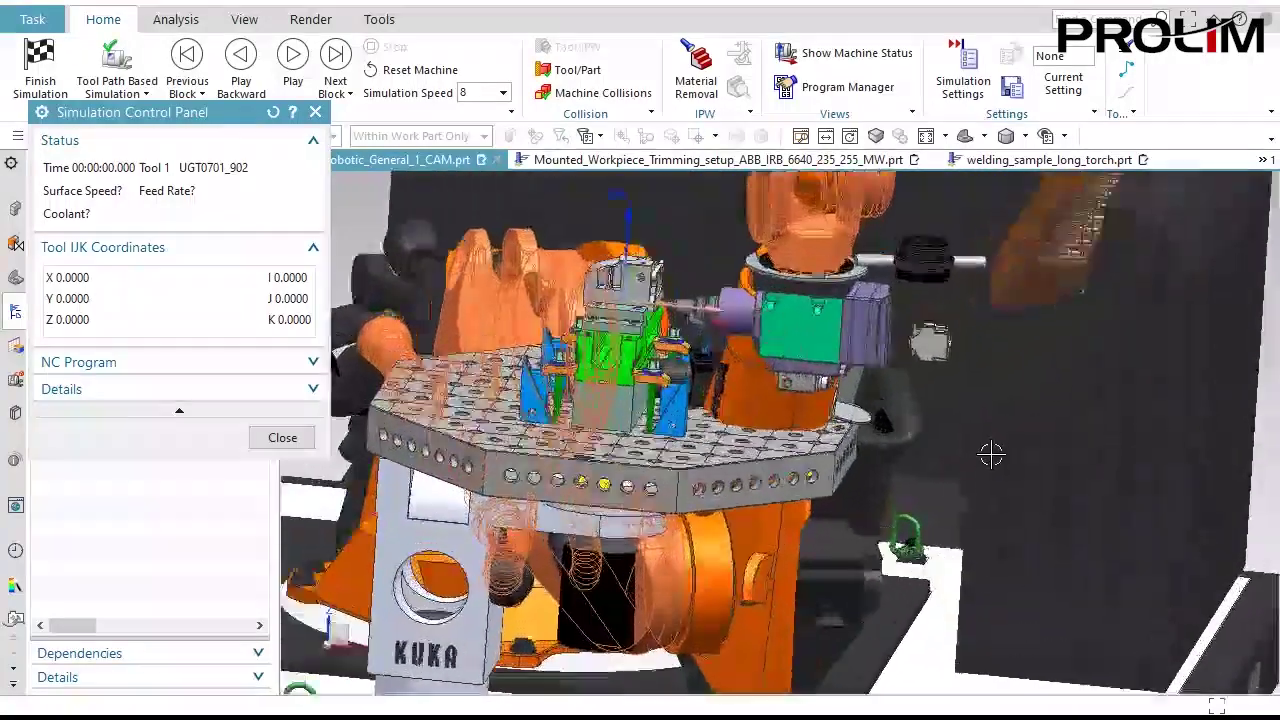
{"action": "mouse_move", "coordinate": [991, 455]}
{"action": "middle_mouse_down"}
{"action": "mouse_move", "coordinate": [930, 455]}
{"action": "mouse_move", "coordinate": [988, 460]}
{"action": "mouse_move", "coordinate": [968, 465]}
{"action": "middle_mouse_up"}
{"action": "left_click", "coordinate": [282, 437]}
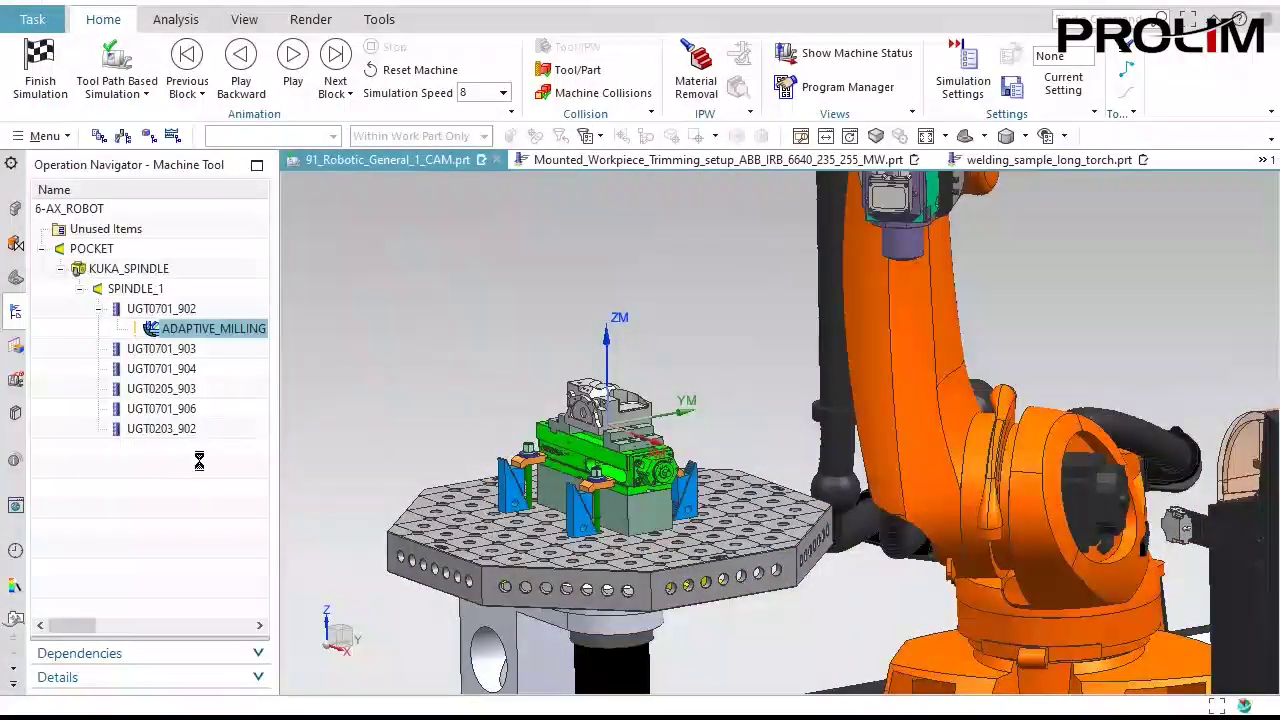
{"action": "left_click", "coordinate": [40, 70]}
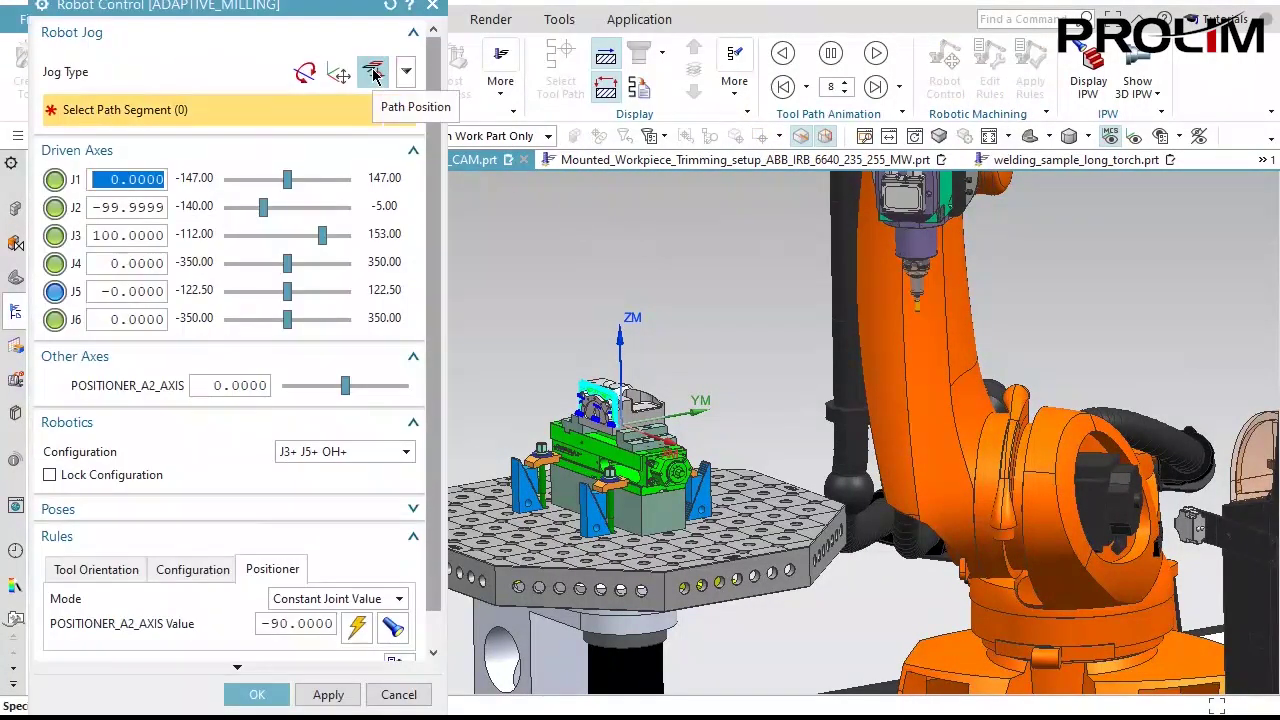
In Robot Control for ADAPTIVE_MILLING, jog the robot by Path Position to a segment of the tool path on the workpiece.
{"action": "left_click", "coordinate": [374, 73]}
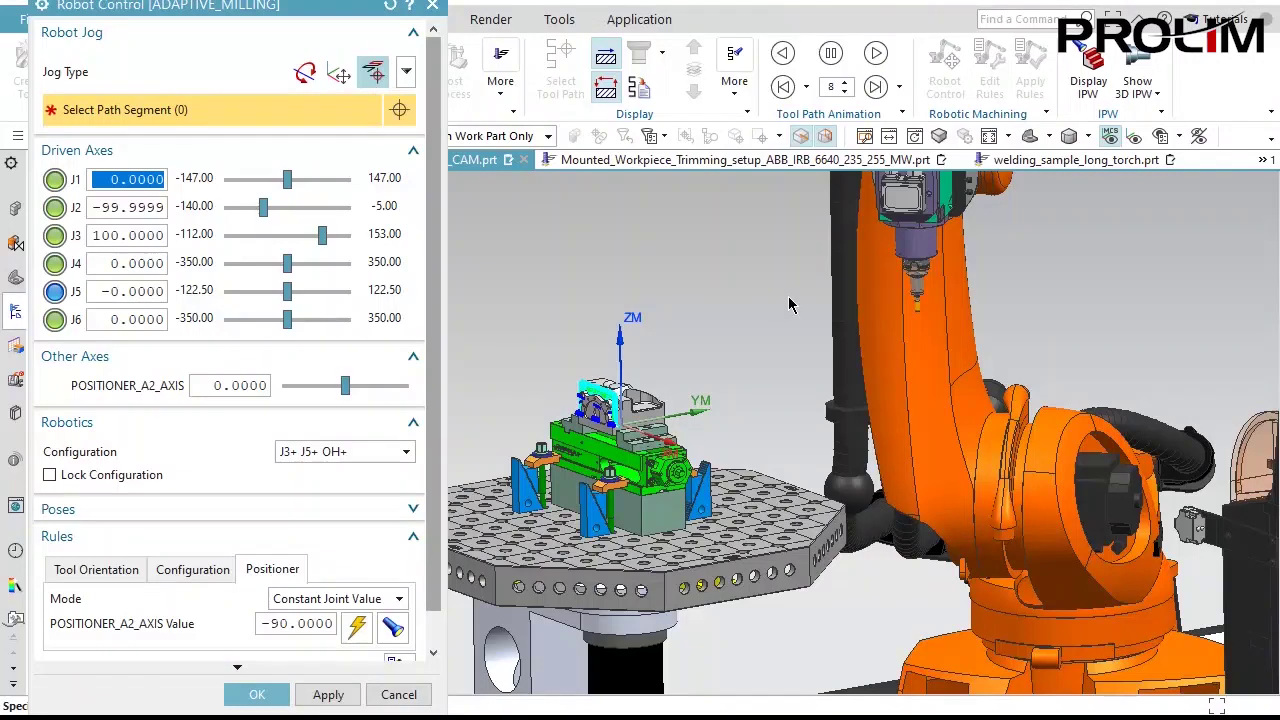
{"action": "scroll", "coordinate": [911, 482], "scroll_direction": "up", "scroll_amount": 15}
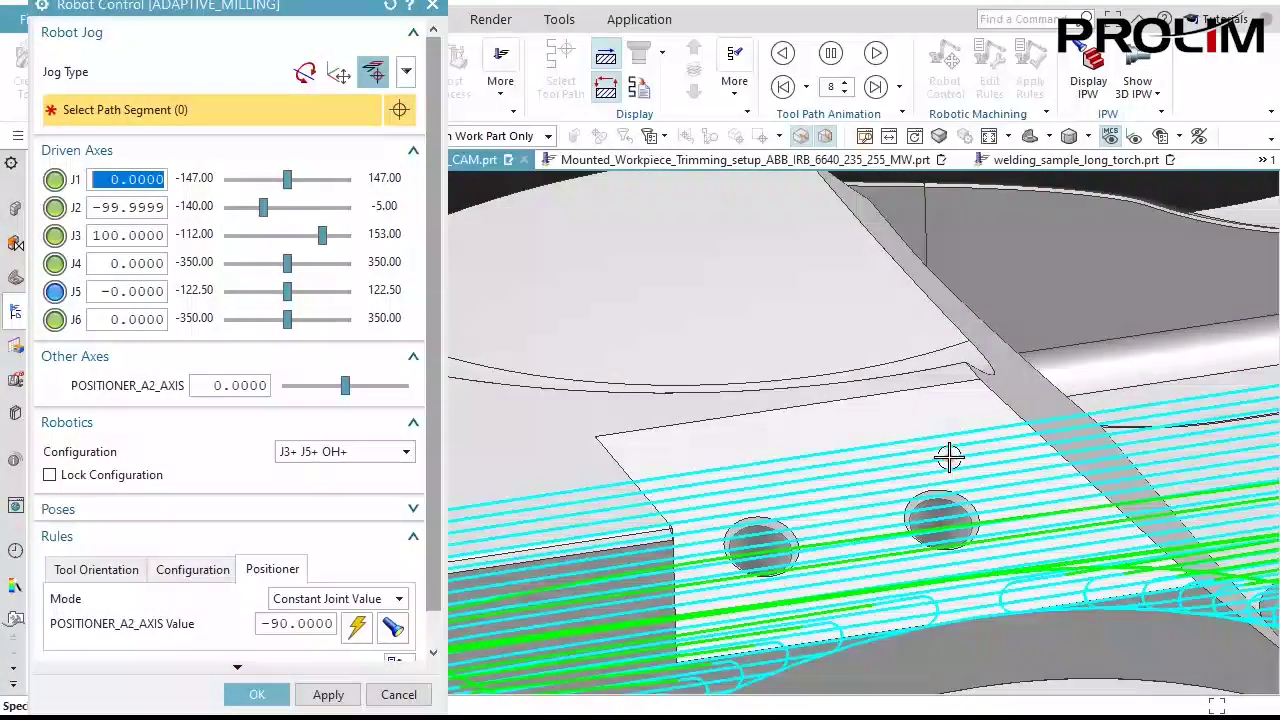
{"action": "left_click", "coordinate": [949, 457]}
{"action": "scroll", "coordinate": [752, 368], "scroll_direction": "down", "scroll_amount": 15}
{"action": "middle_click_drag", "start_coordinate": [1033, 458], "coordinate": [1080, 505]}
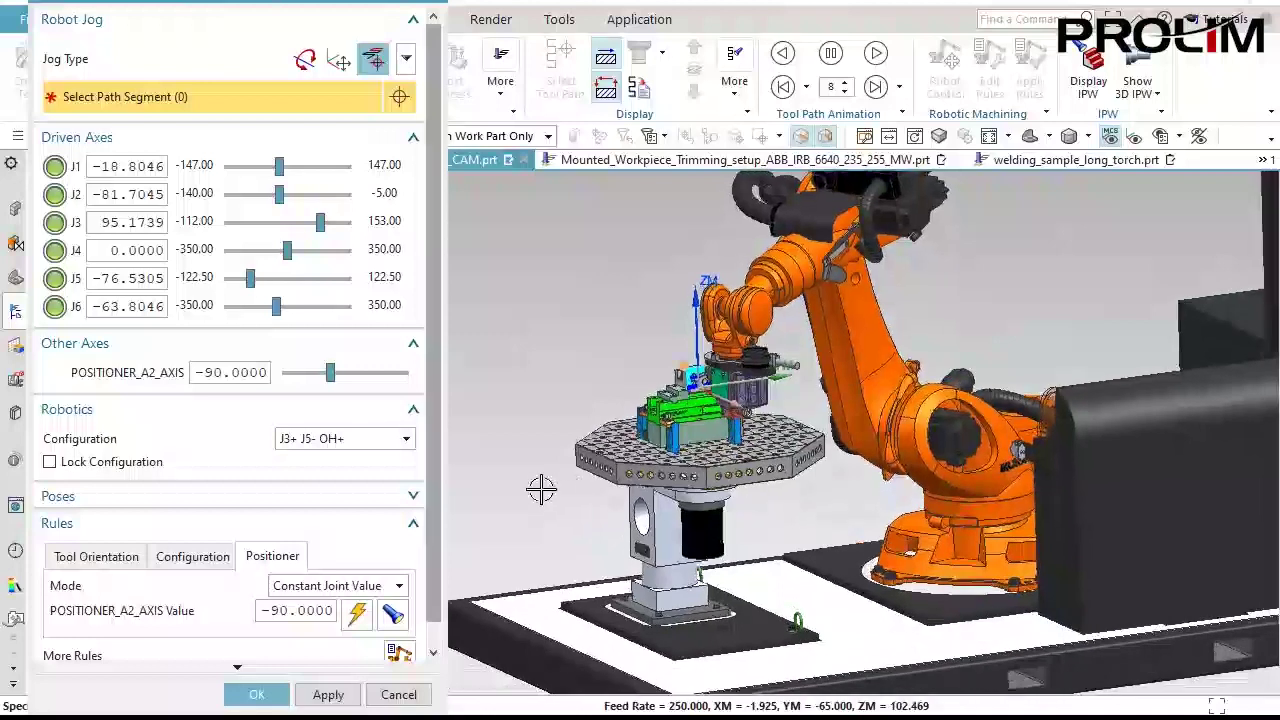
Set the configuration rule to J3+ J5- OH+ from the current robot pose, and process the operation's rules with validation.
{"action": "left_click", "coordinate": [203, 563]}
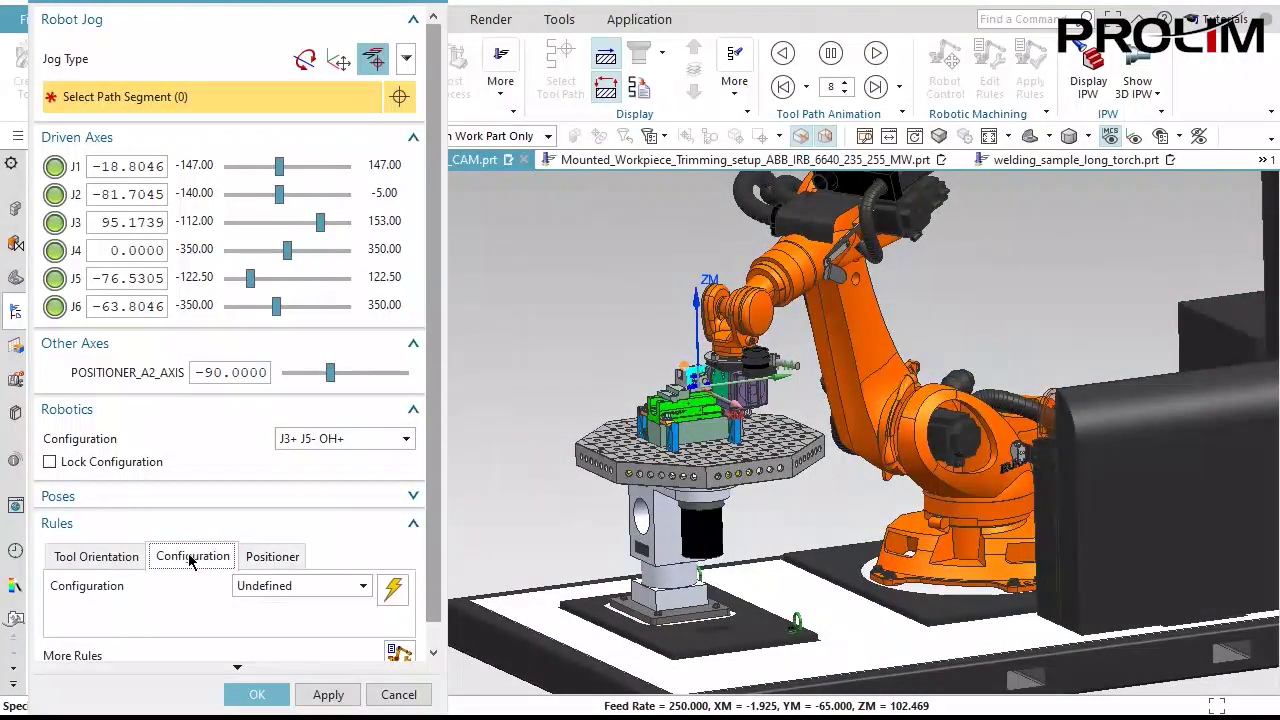
{"action": "left_click", "coordinate": [392, 589]}
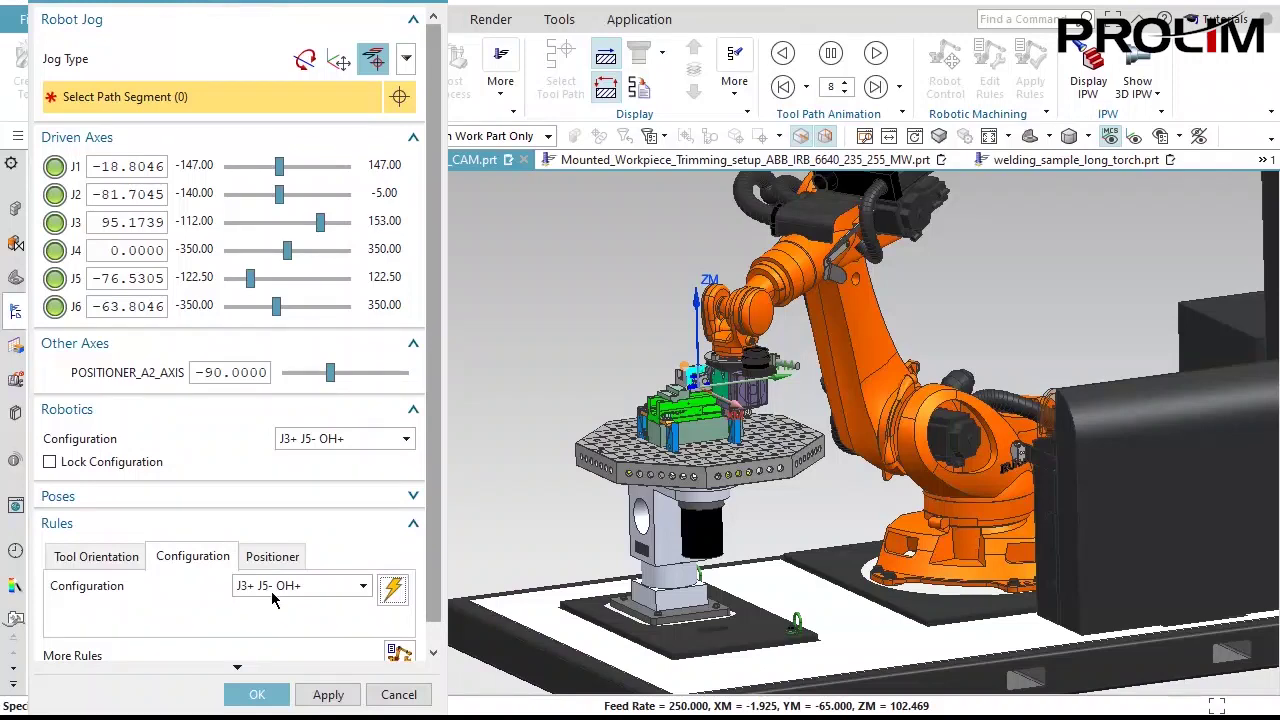
{"action": "left_click", "coordinate": [260, 695]}
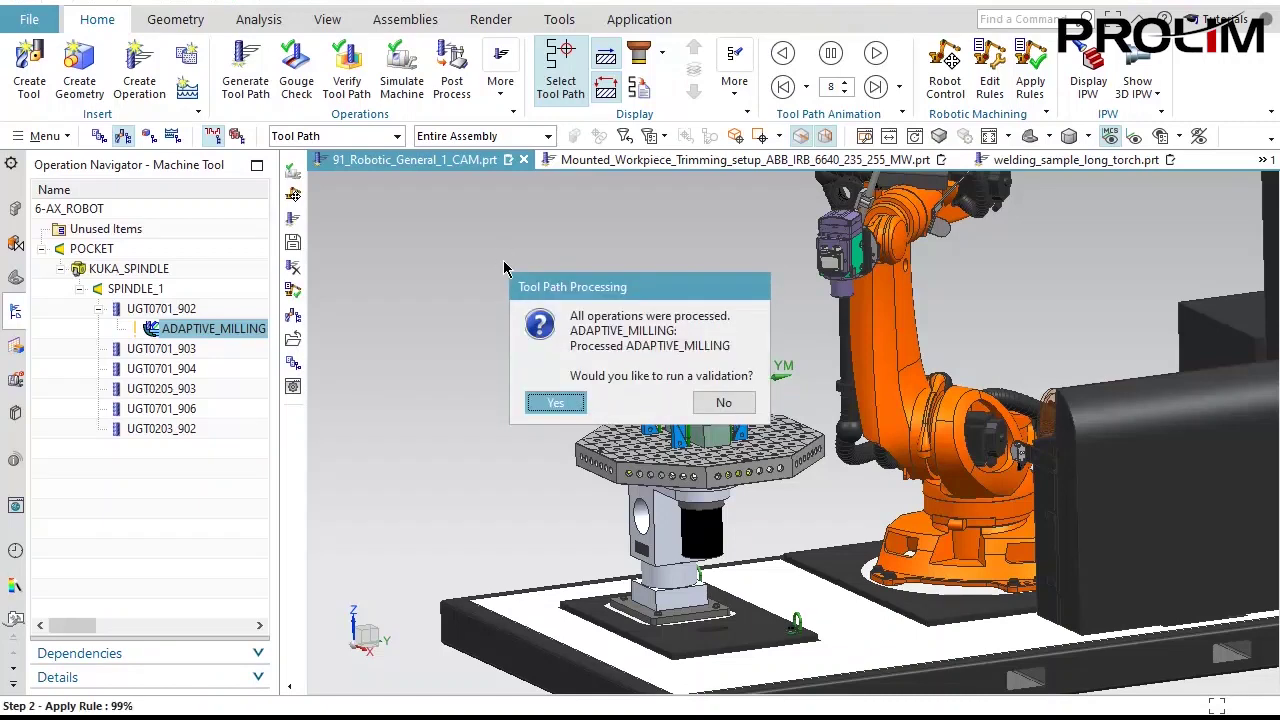
{"action": "left_click", "coordinate": [554, 402]}
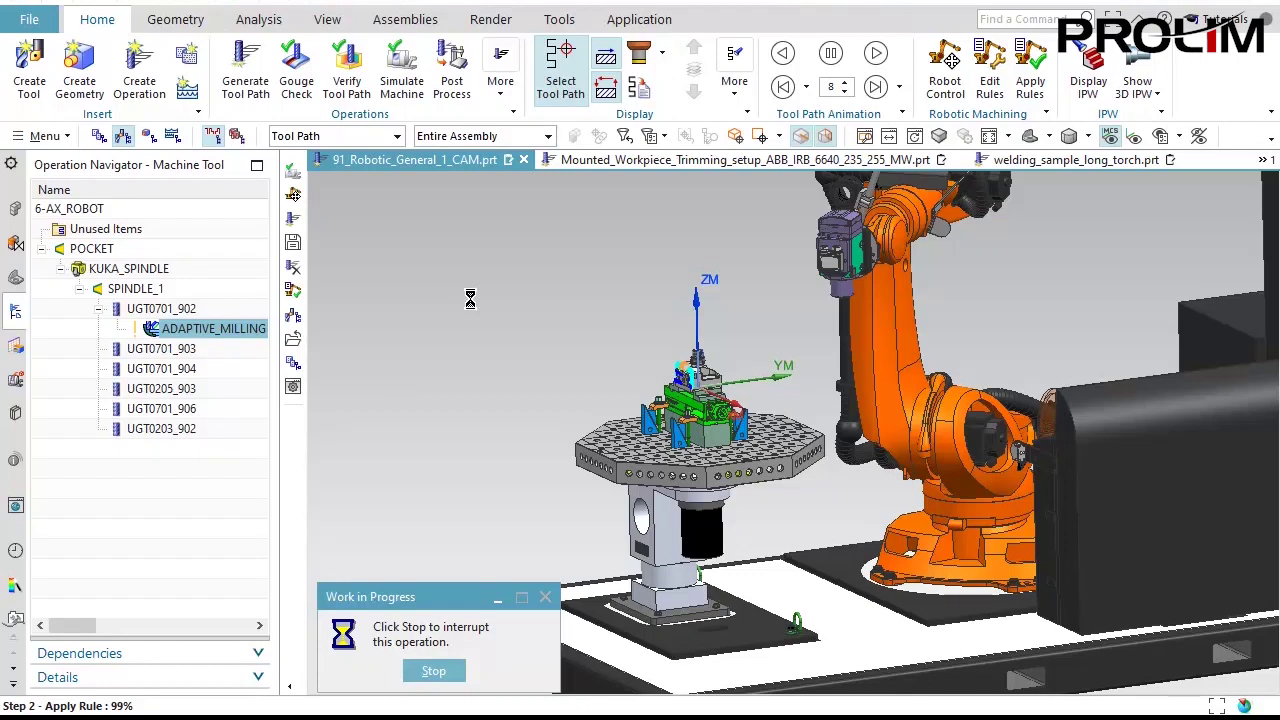
Start the machine simulation of the ADAPTIVE_MILLING operation and advance it one block.
{"action": "left_click", "coordinate": [184, 489]}
{"action": "left_click", "coordinate": [208, 332]}
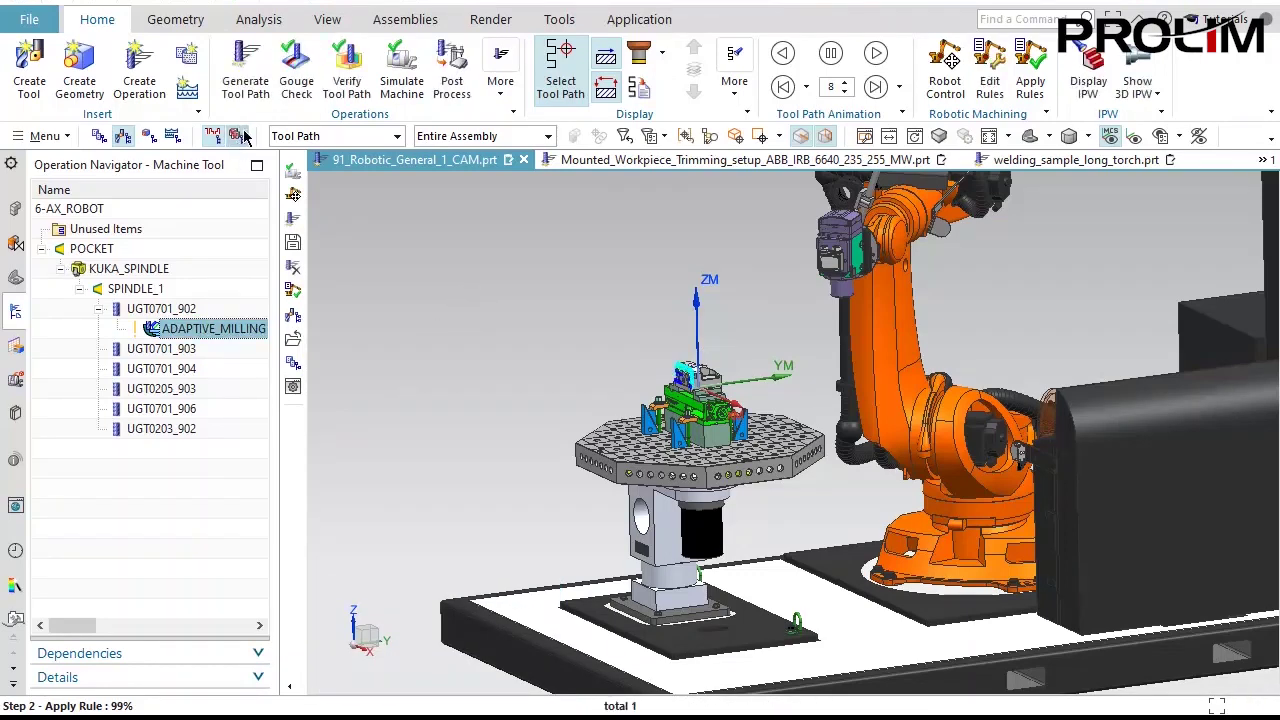
{"action": "left_click", "coordinate": [401, 66]}
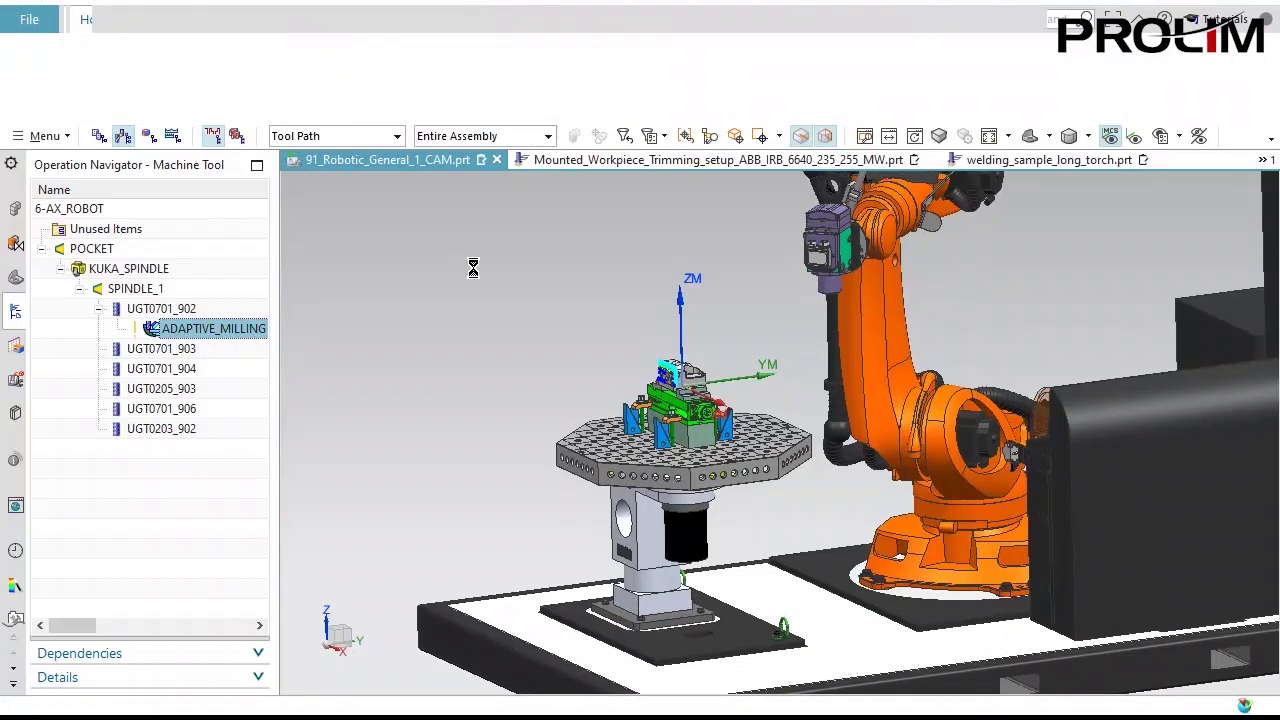
{"action": "left_click", "coordinate": [343, 62]}
Turn on Material Removal and play the milling simulation with the workpiece in close view.
{"action": "mouse_move", "coordinate": [505, 334]}
{"action": "middle_mouse_down"}
{"action": "mouse_move", "coordinate": [537, 288]}
{"action": "mouse_move", "coordinate": [551, 298]}
{"action": "middle_mouse_up"}
{"action": "scroll", "coordinate": [551, 300], "scroll_direction": "up", "scroll_amount": 8}
{"action": "left_click", "coordinate": [697, 70]}
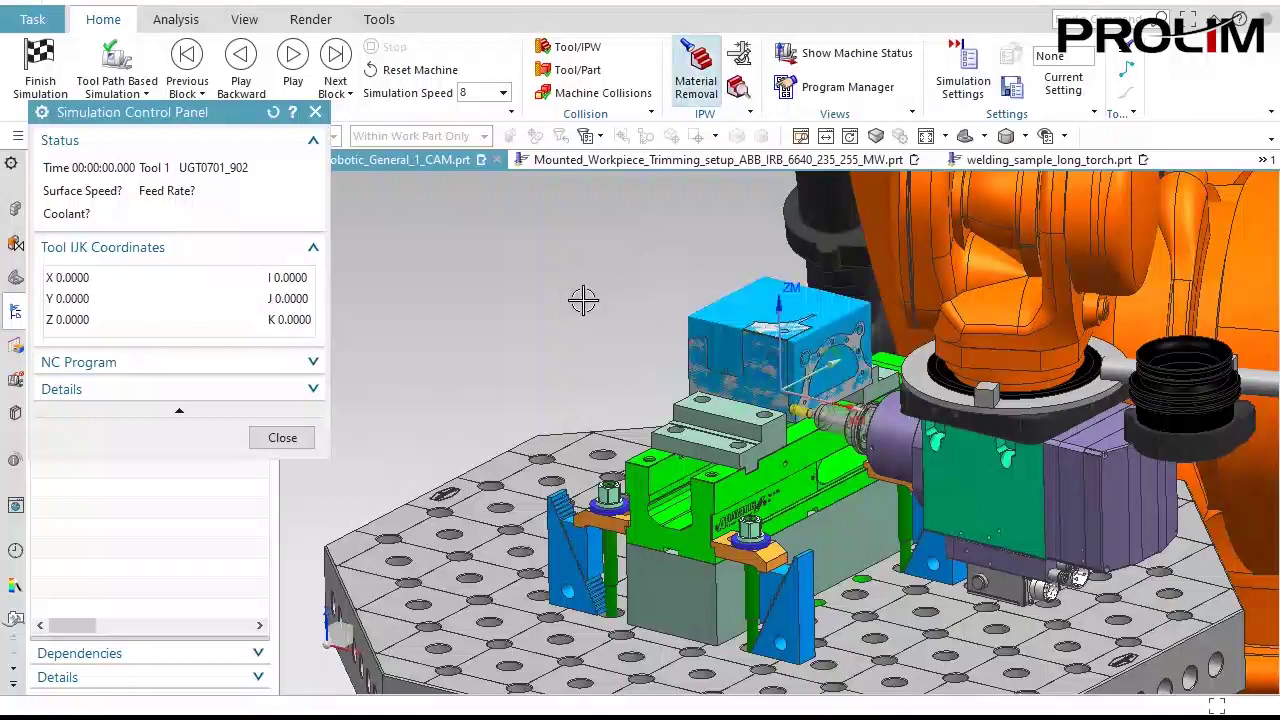
{"action": "scroll", "coordinate": [583, 300], "scroll_direction": "up", "scroll_amount": 2}
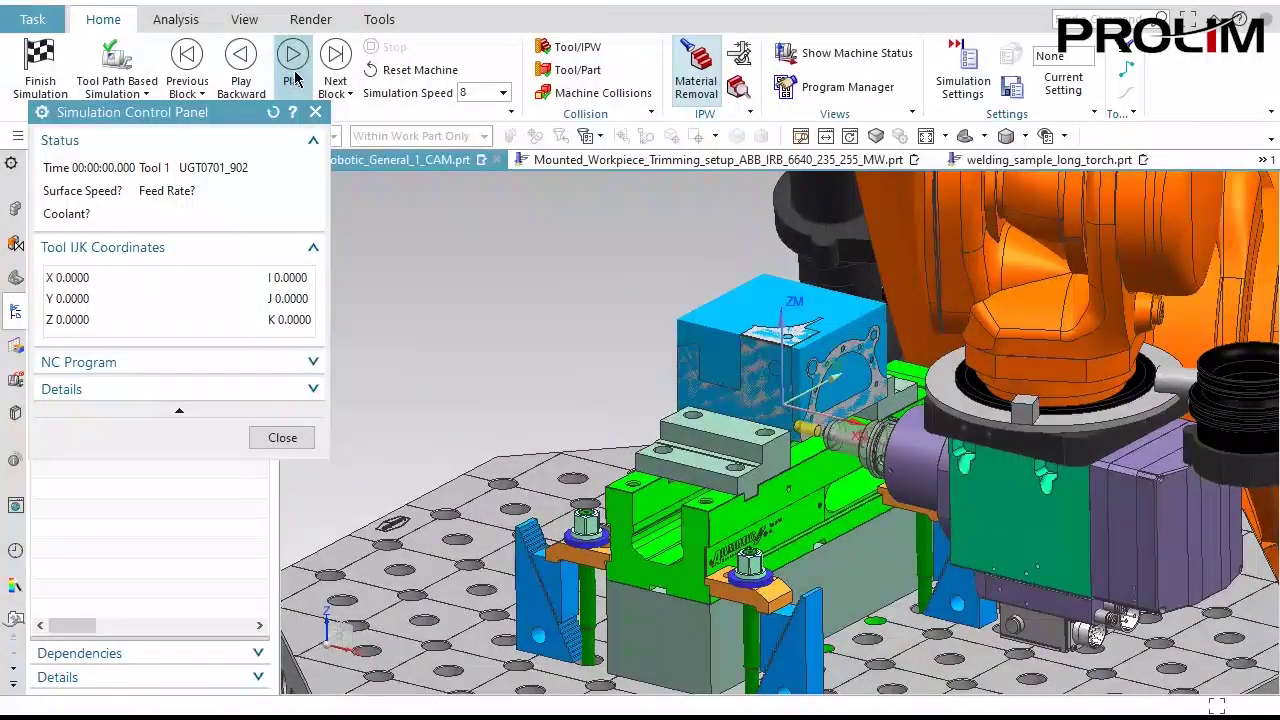
{"action": "left_click", "coordinate": [293, 57]}
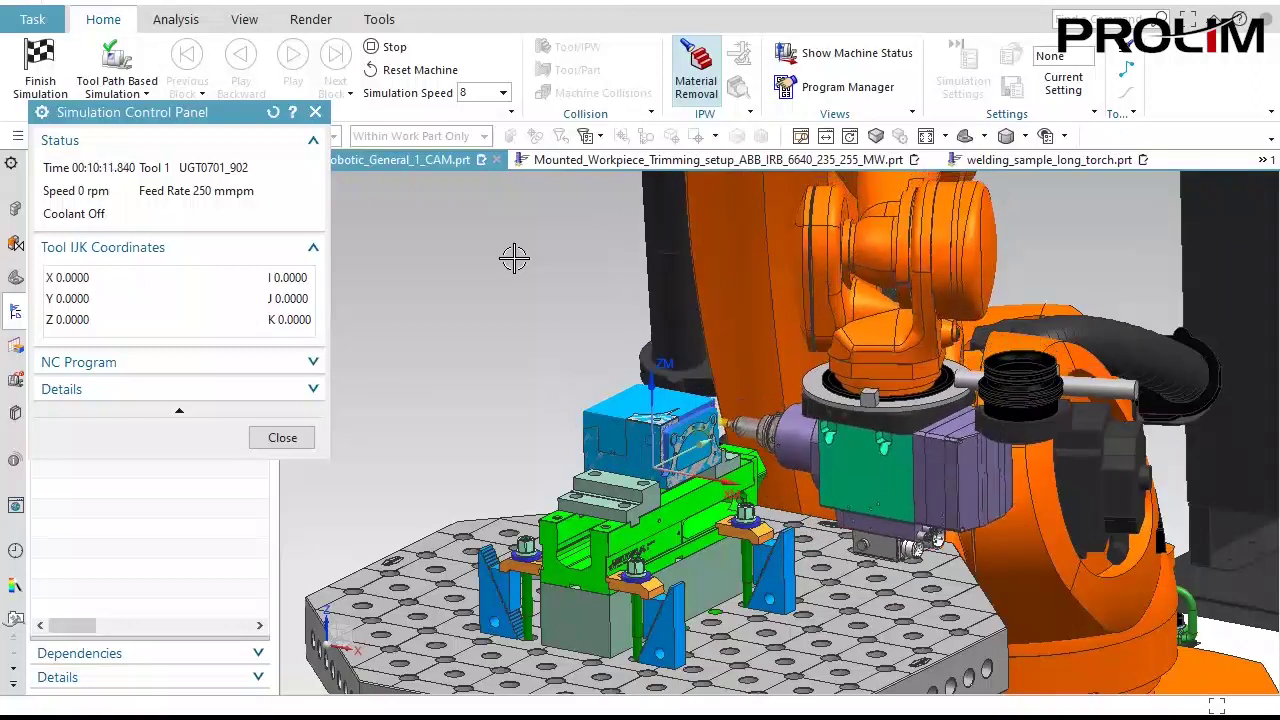
Stop the milling playback, reset the machine and finish the simulation.
{"action": "left_click", "coordinate": [390, 47]}
{"action": "left_click", "coordinate": [395, 69]}
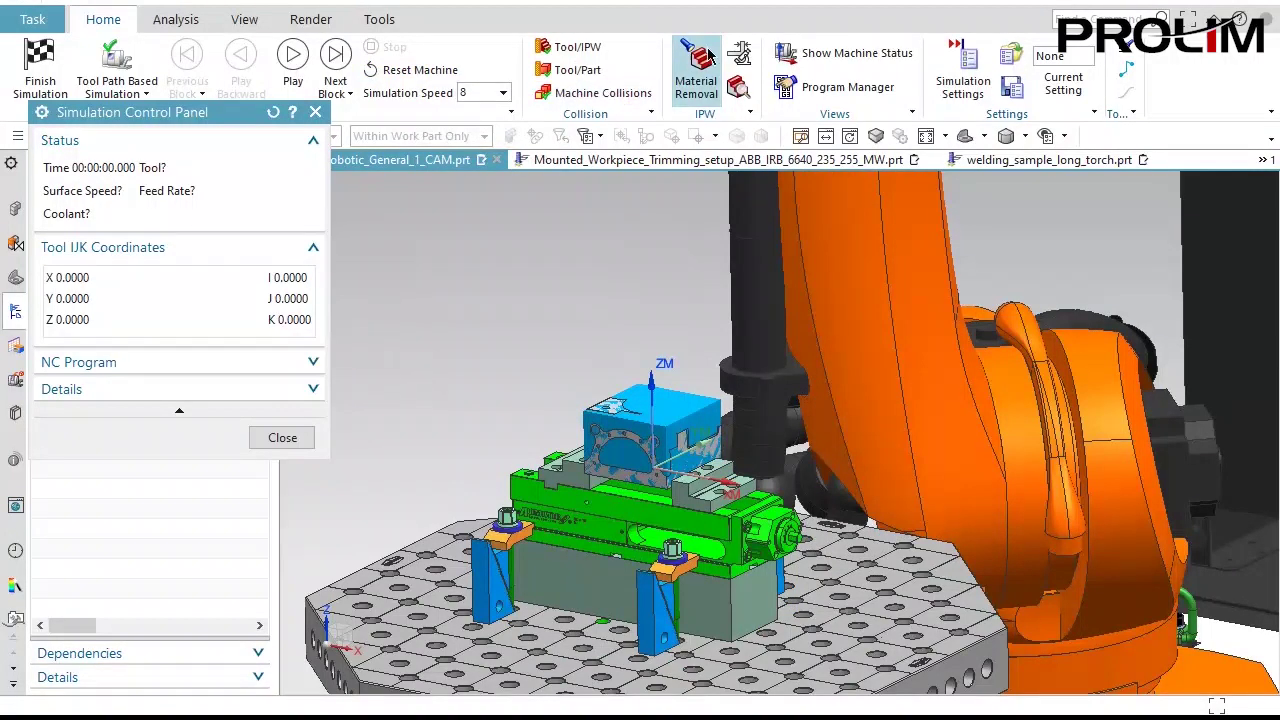
{"action": "left_click", "coordinate": [60, 90]}
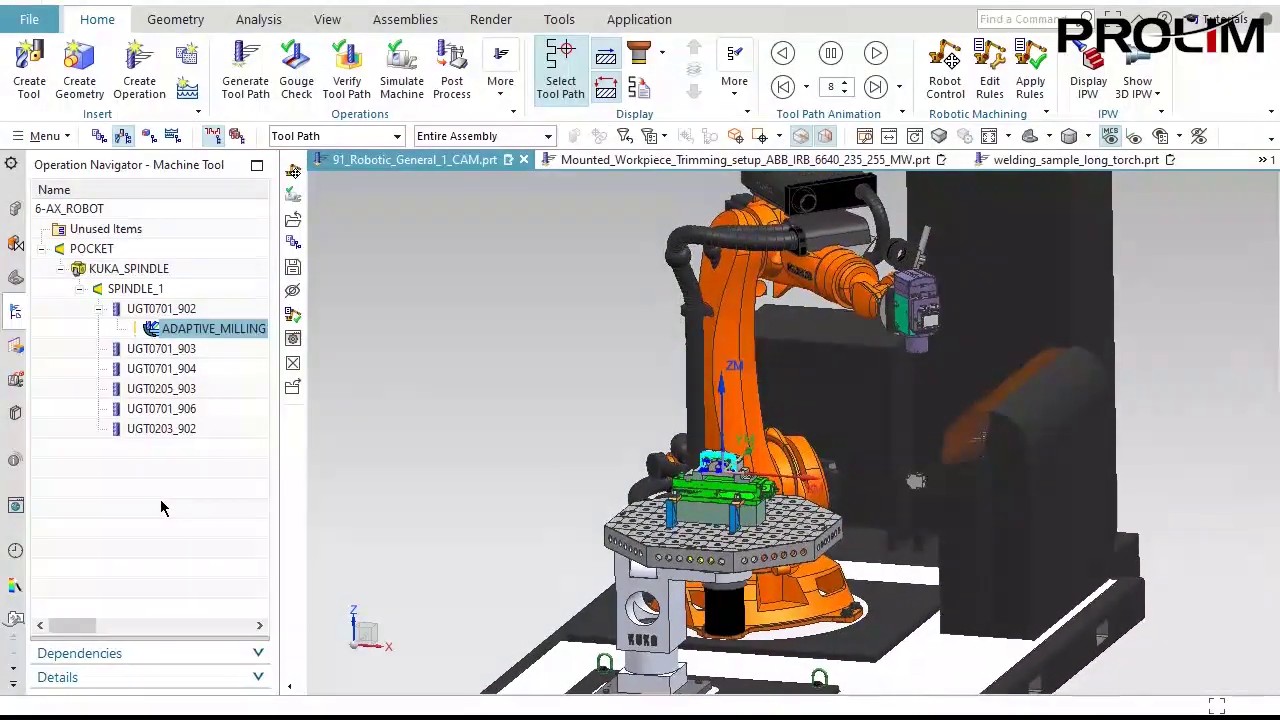
Open Robot Control for the ADAPTIVE_MILLING operation and show its list of poses.
{"action": "middle_click_drag", "start_coordinate": [848, 320], "coordinate": [1111, 377]}
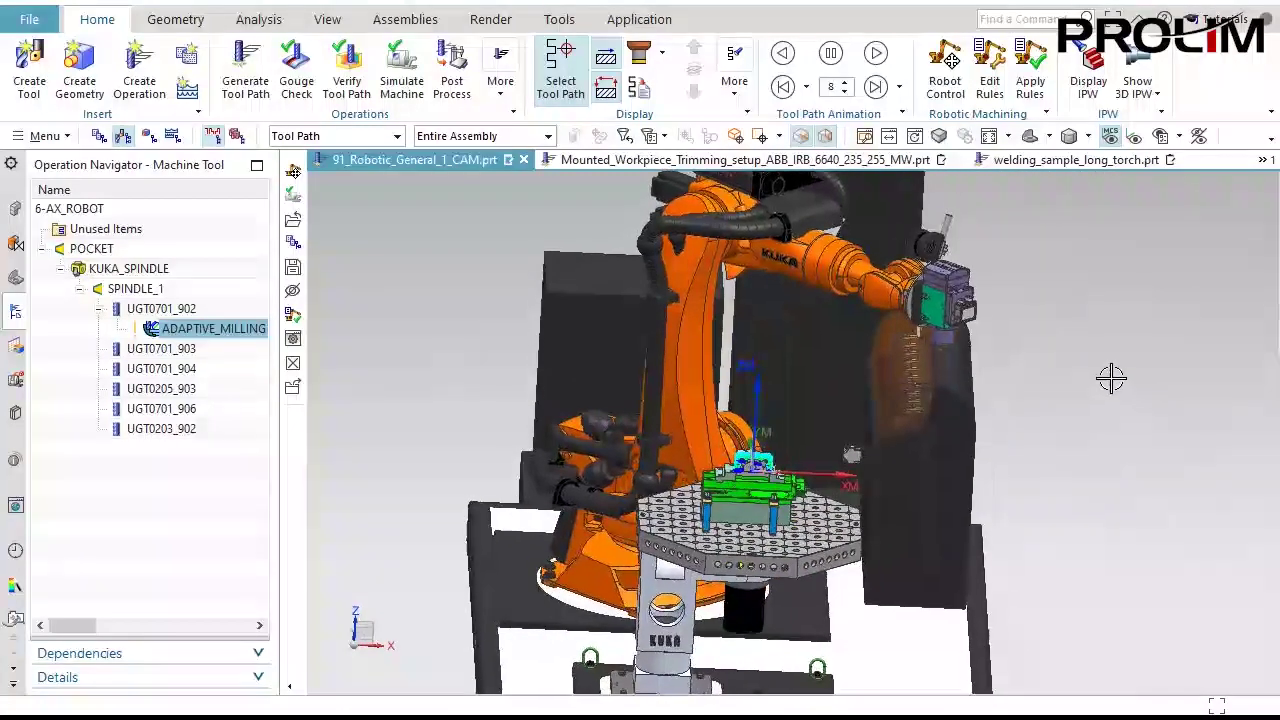
{"action": "middle_click_drag", "start_coordinate": [1035, 345], "coordinate": [804, 409]}
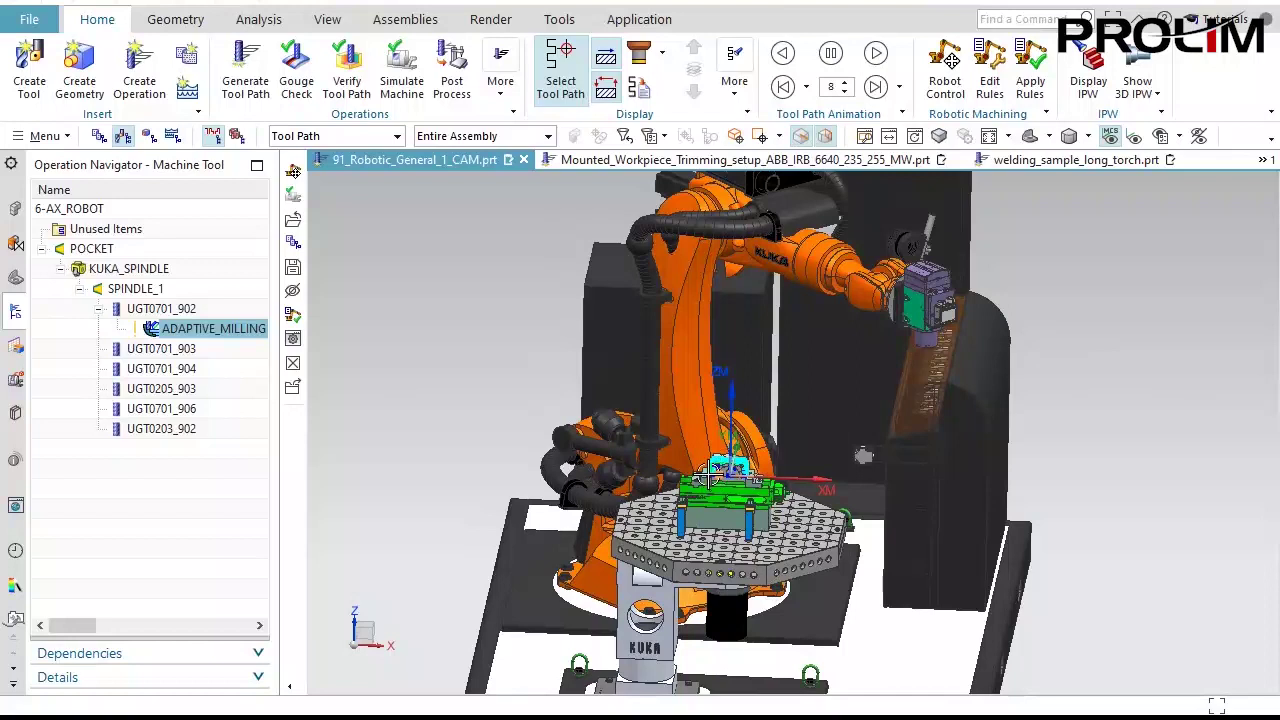
{"action": "left_click", "coordinate": [167, 532]}
{"action": "left_click", "coordinate": [211, 334]}
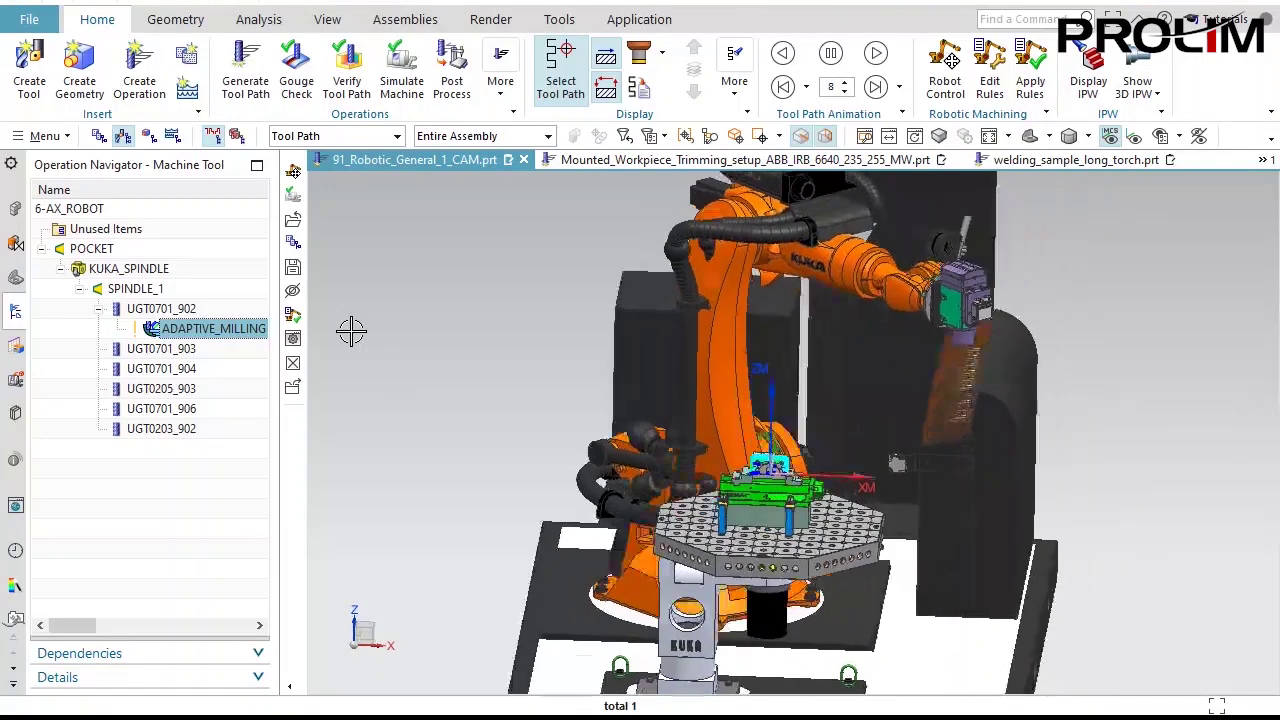
{"action": "left_click", "coordinate": [945, 90]}
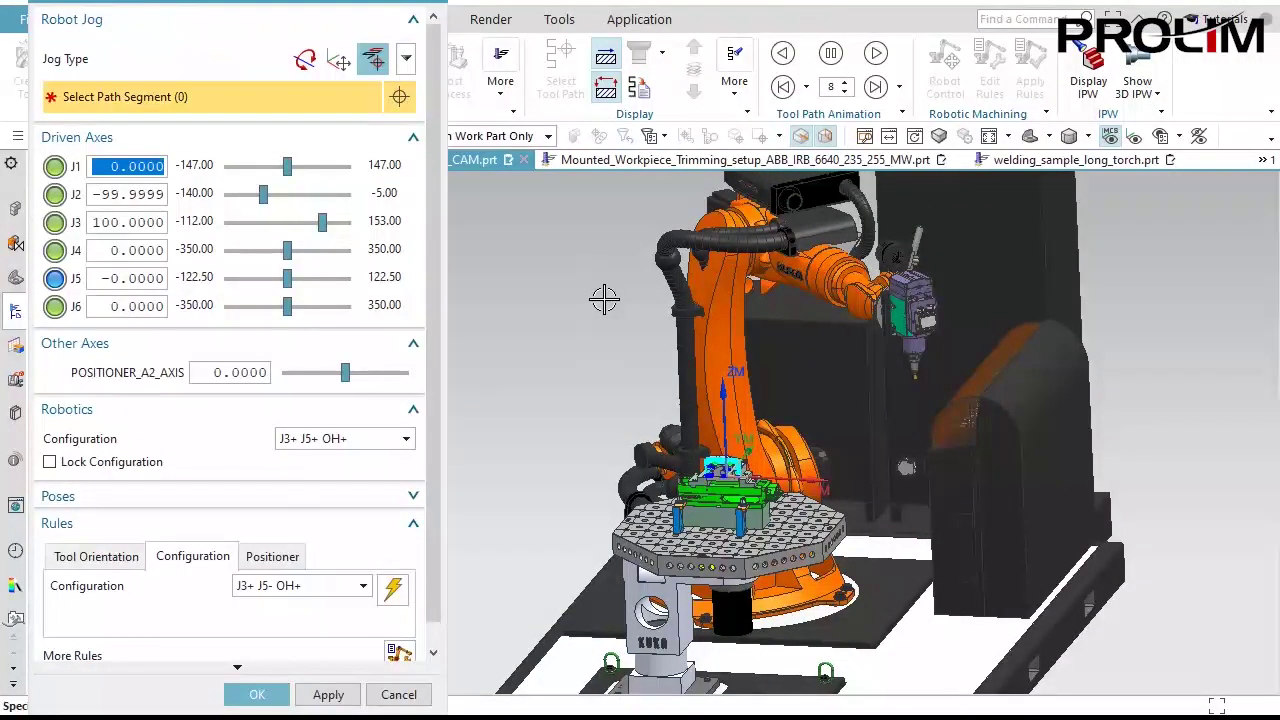
{"action": "scroll", "coordinate": [335, 533], "scroll_direction": "down", "scroll_amount": 1}
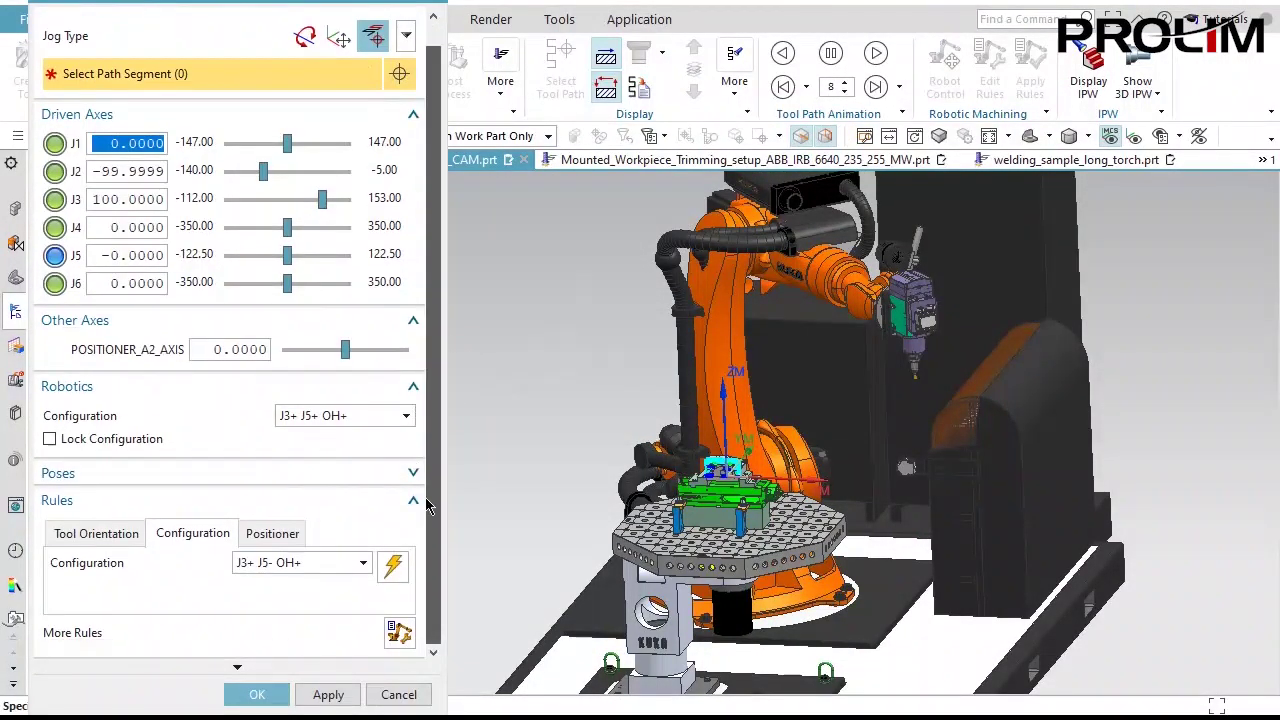
{"action": "left_click", "coordinate": [230, 498]}
{"action": "left_click", "coordinate": [207, 532]}
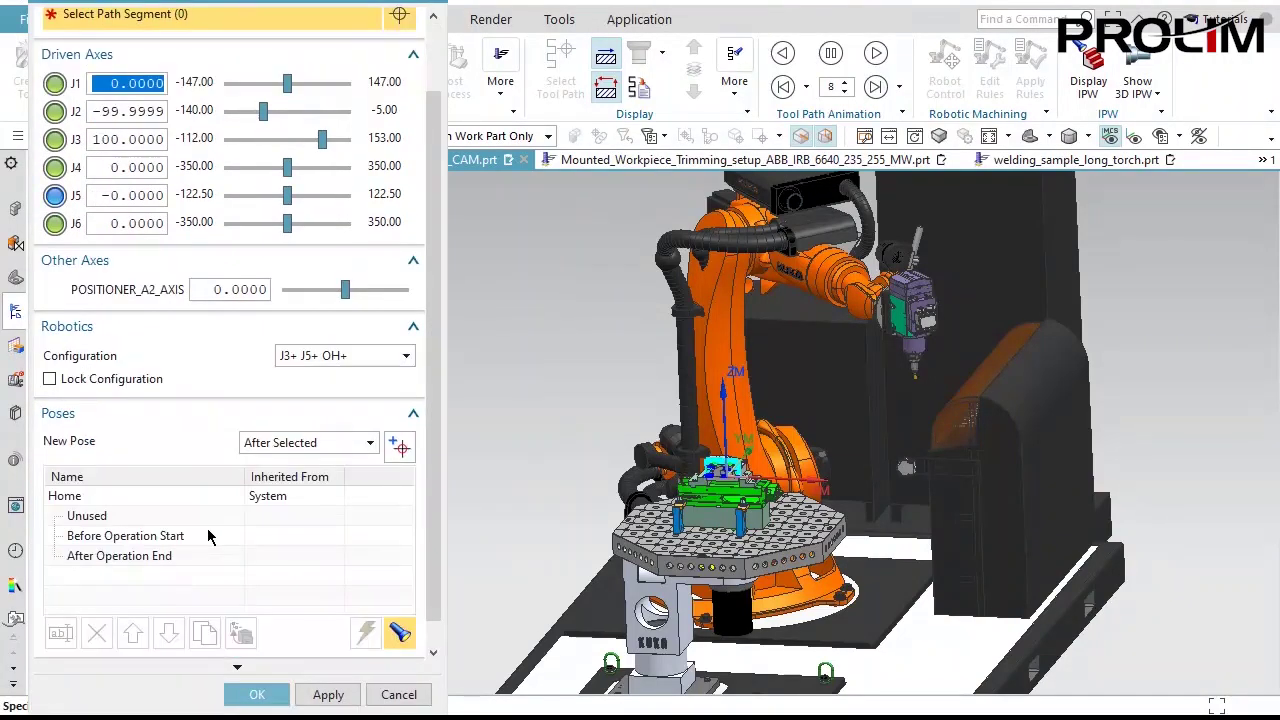
Add a new pose named HomePosition under Before Operation Start.
{"action": "scroll", "coordinate": [234, 517], "scroll_direction": "down", "scroll_amount": 1}
{"action": "left_click", "coordinate": [176, 510]}
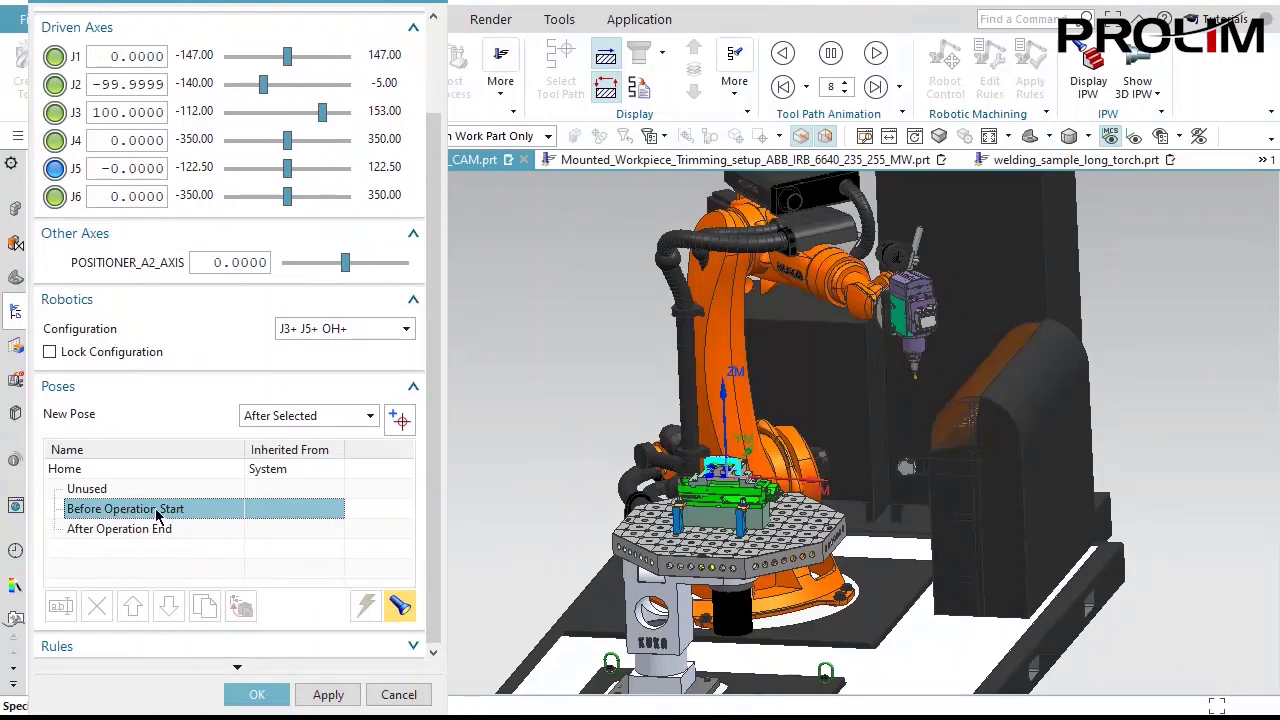
{"action": "left_click", "coordinate": [400, 420]}
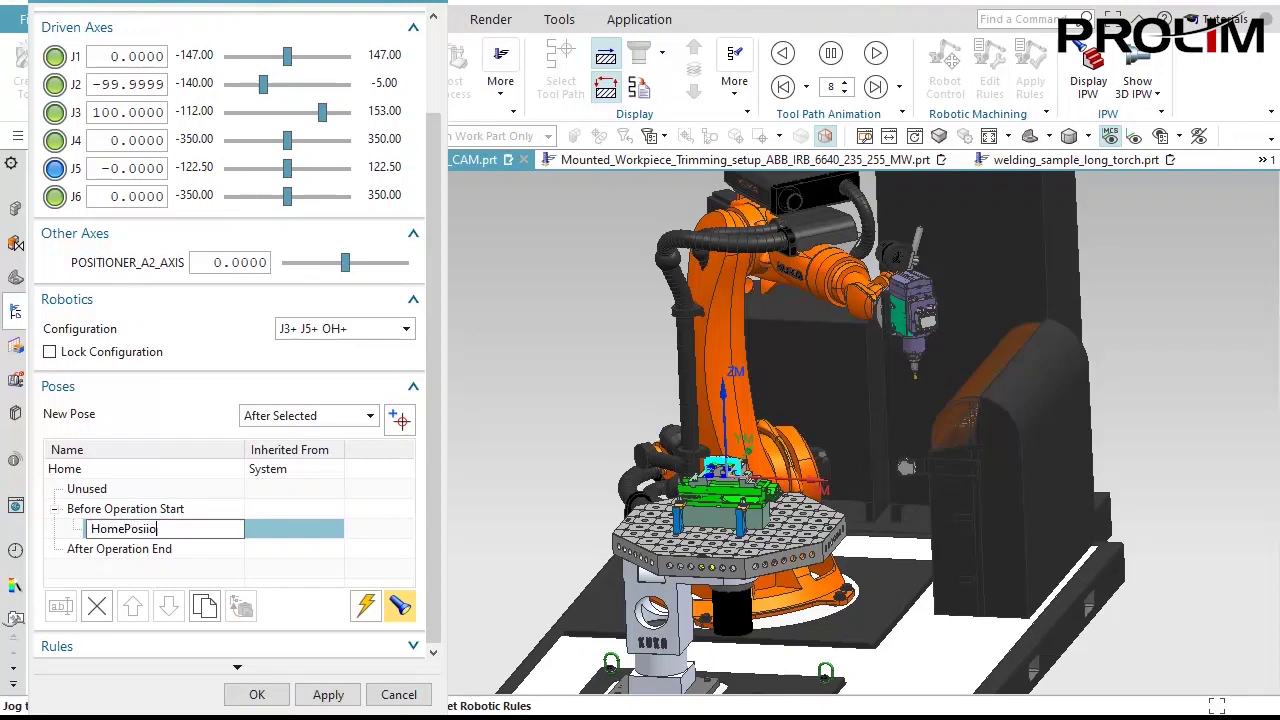
{"action": "left_click", "coordinate": [372, 537]}
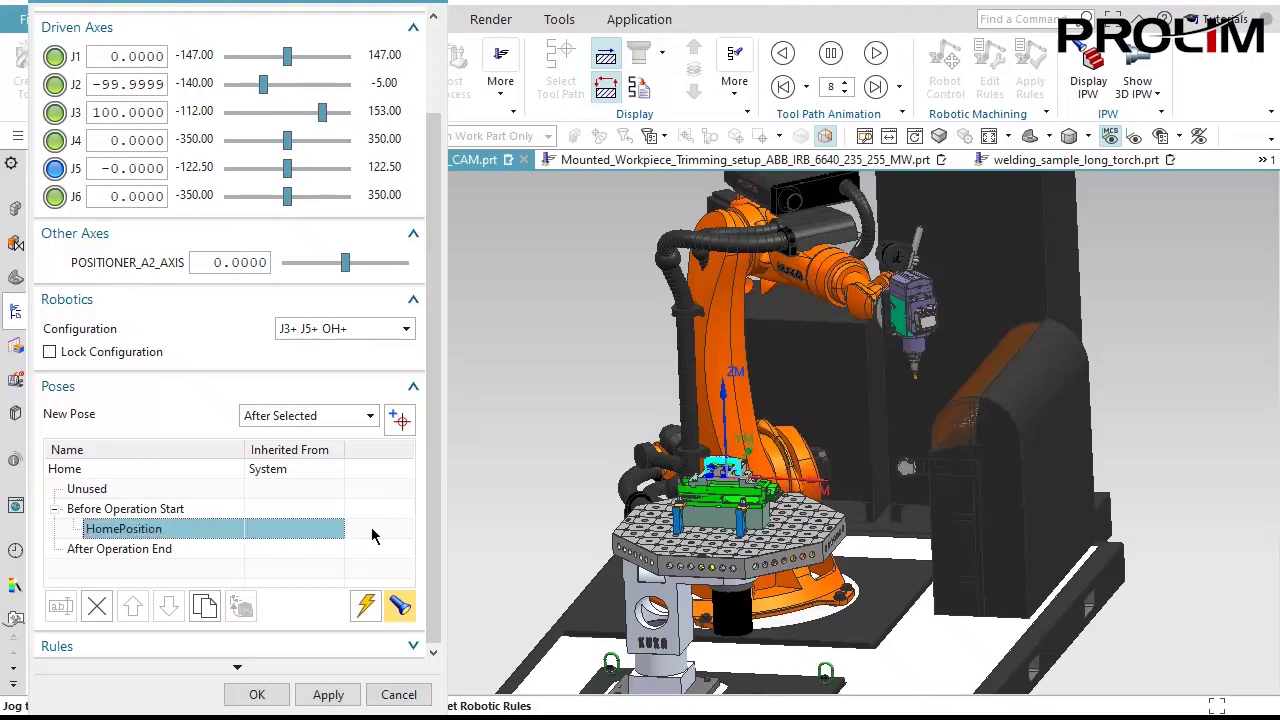
Copy the HomePosition pose and paste it under After Operation End.
{"action": "right_click", "coordinate": [146, 533]}
{"action": "left_click", "coordinate": [184, 611]}
{"action": "right_click", "coordinate": [150, 553]}
{"action": "left_click", "coordinate": [186, 584]}
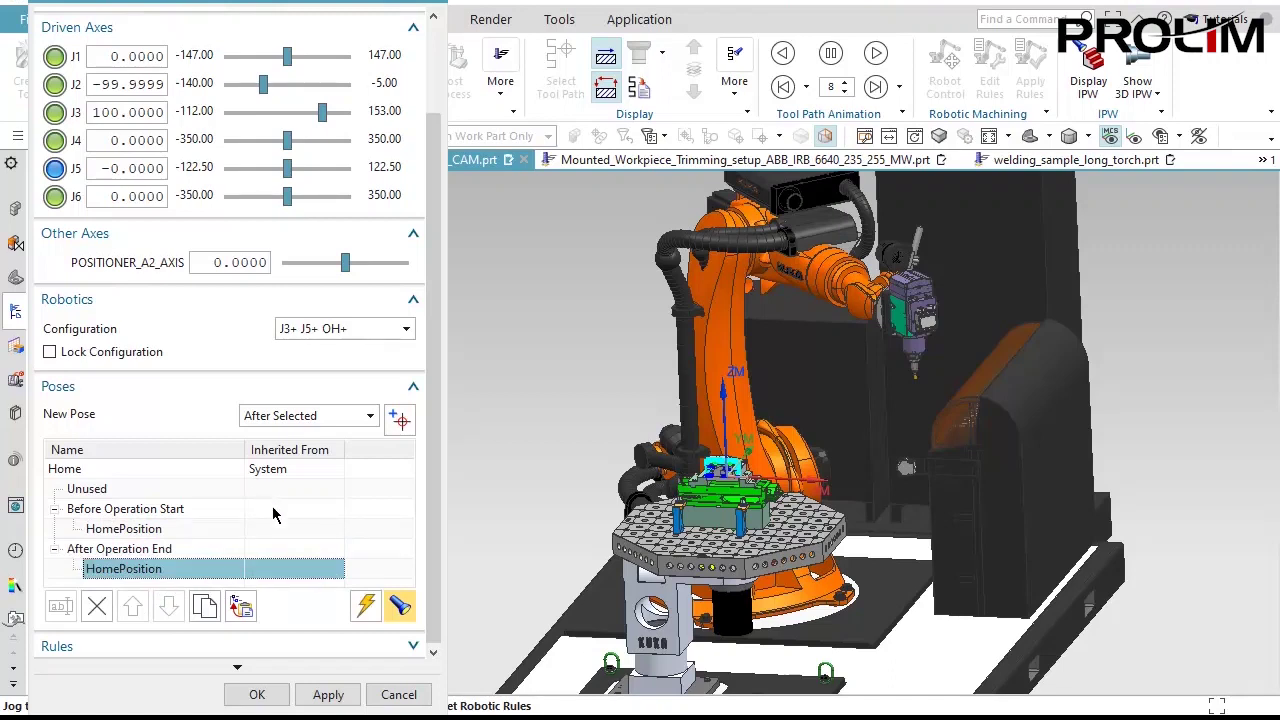
Apply and accept the robot control settings, and process the operation's rules with validation.
{"action": "left_click", "coordinate": [330, 694]}
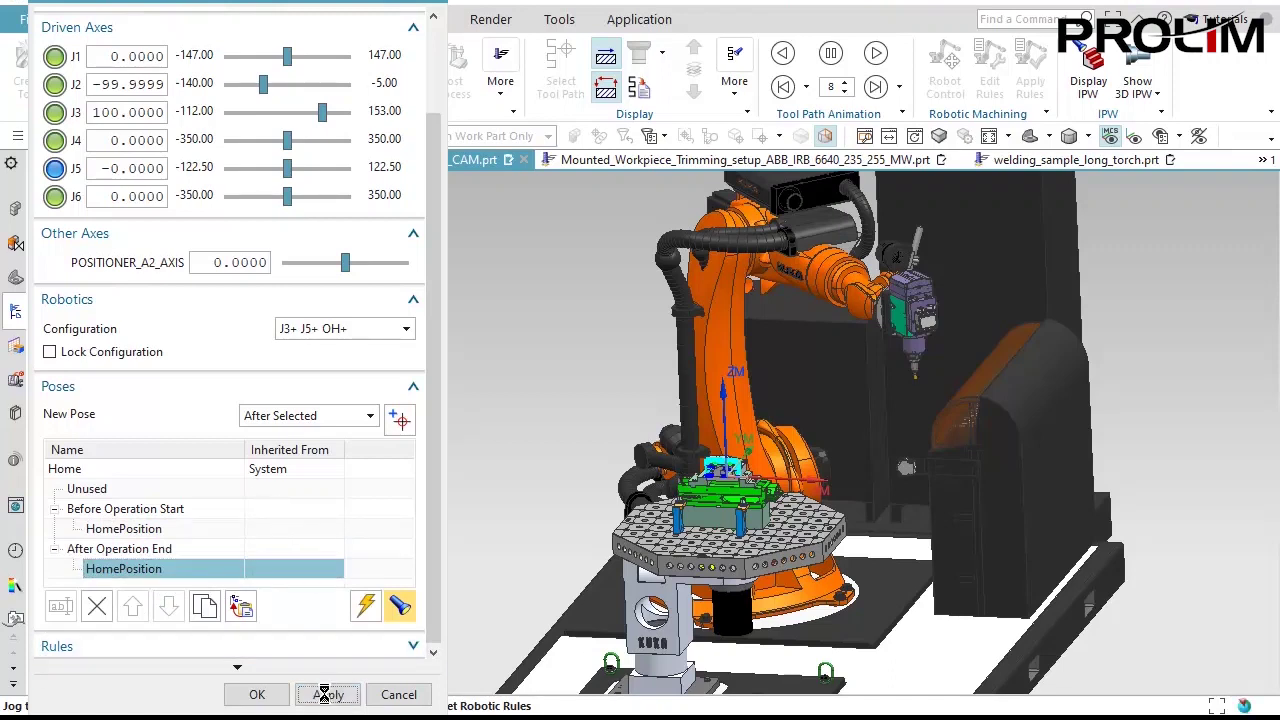
{"action": "left_click", "coordinate": [257, 694]}
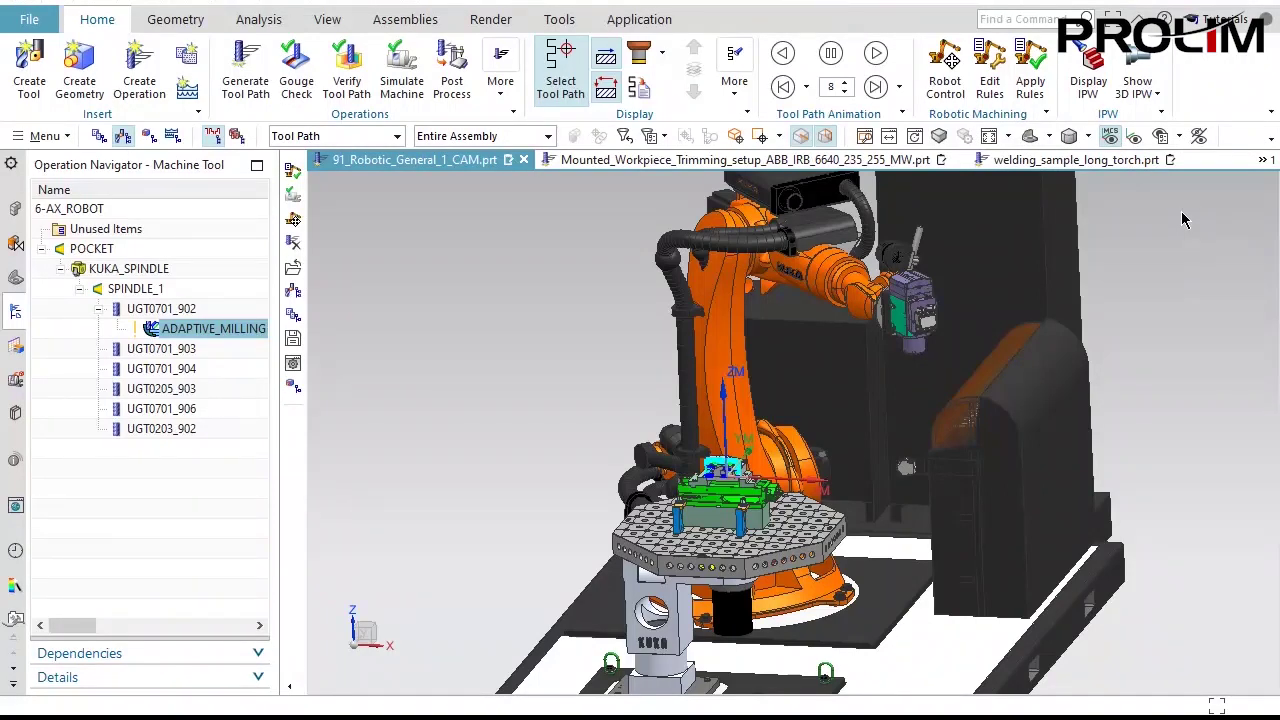
{"action": "left_click", "coordinate": [553, 403]}
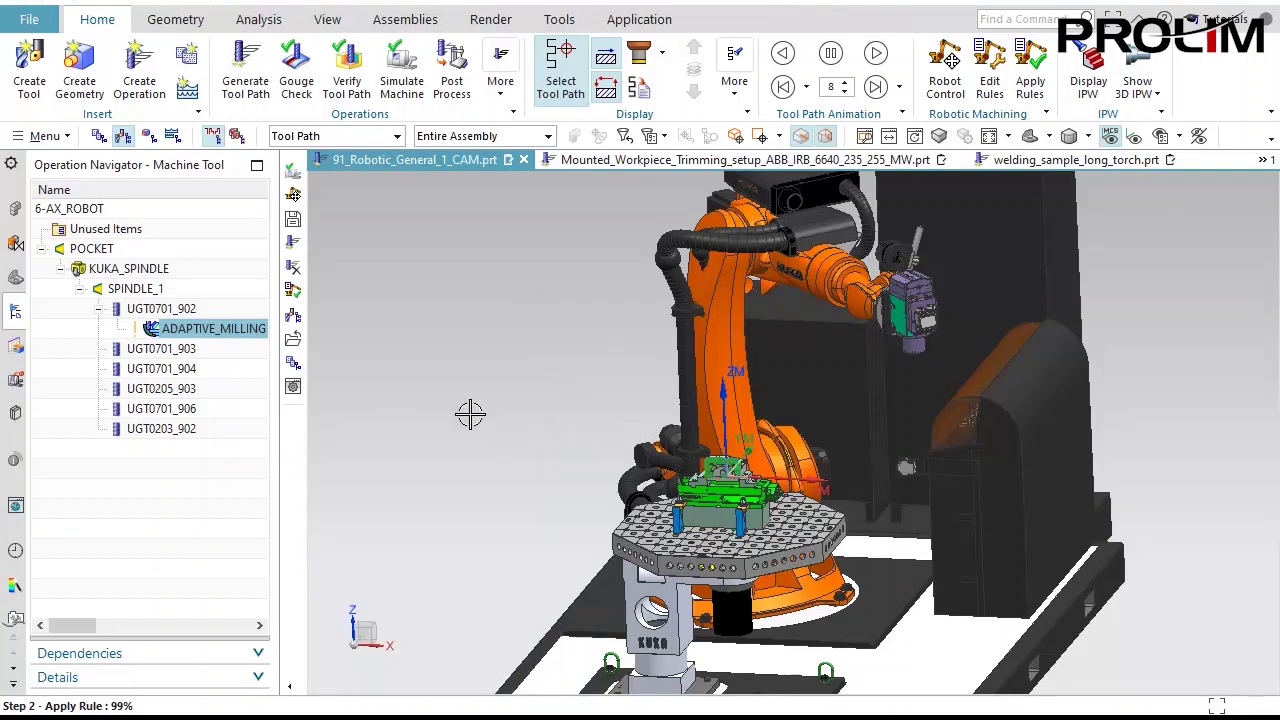
Start the machine simulation for the ADAPTIVE_MILLING operation and advance it by one block to load the tool.
{"action": "left_click", "coordinate": [138, 485]}
{"action": "left_click", "coordinate": [201, 326]}
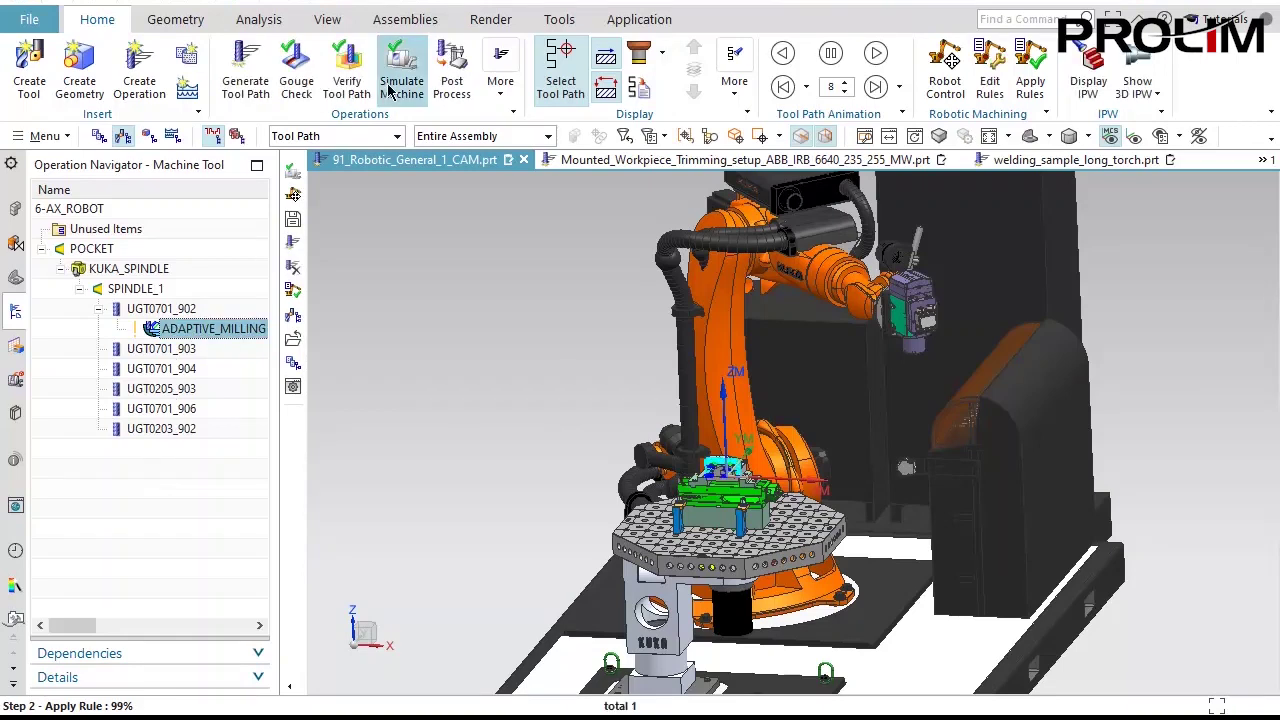
{"action": "left_click", "coordinate": [396, 86]}
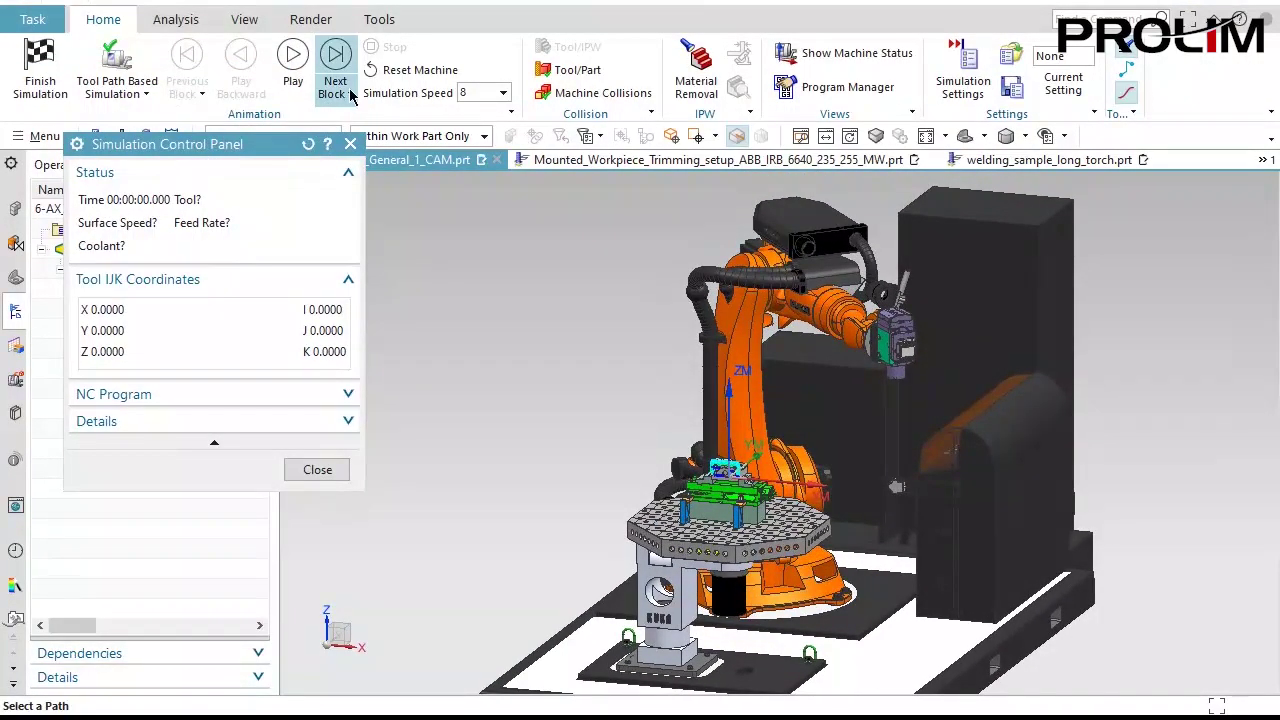
{"action": "left_click", "coordinate": [336, 58]}
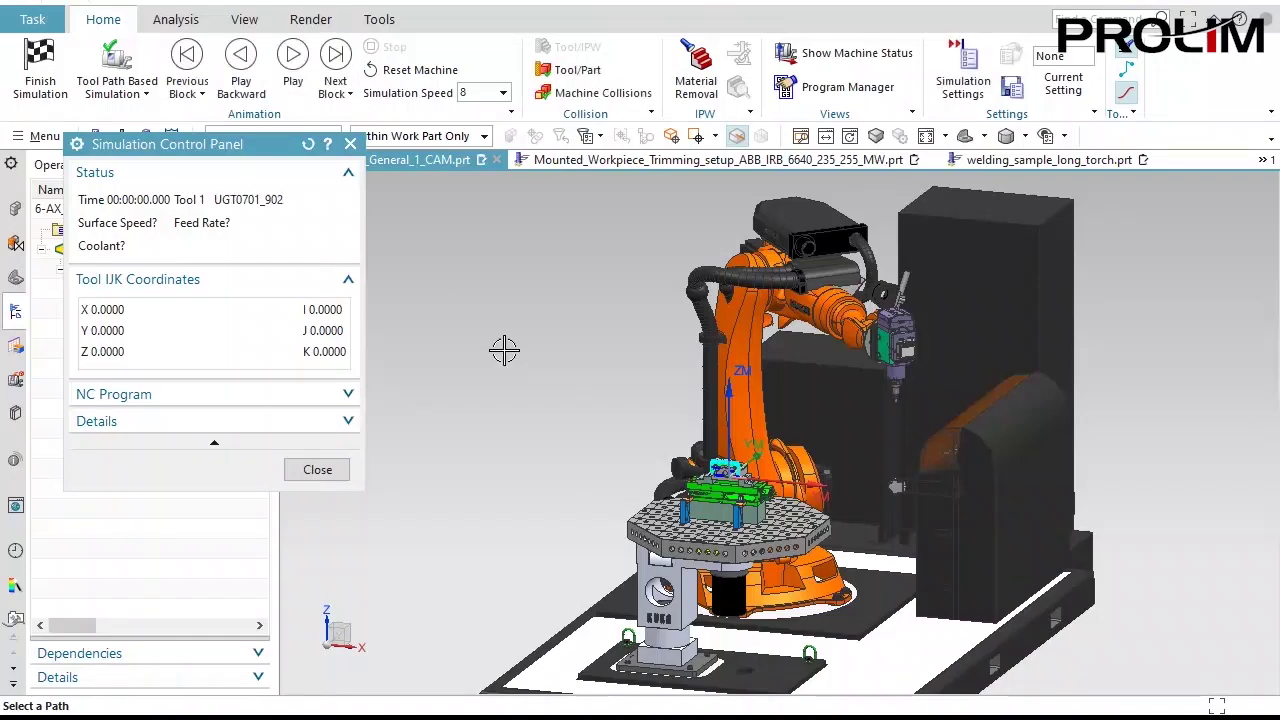
Set the simulation speed to 1 and advance one block to watch the robot's approach to the workpiece.
{"action": "scroll", "coordinate": [937, 371], "scroll_direction": "up", "scroll_amount": 3}
{"action": "middle_click_drag", "start_coordinate": [880, 342], "coordinate": [1170, 325]}
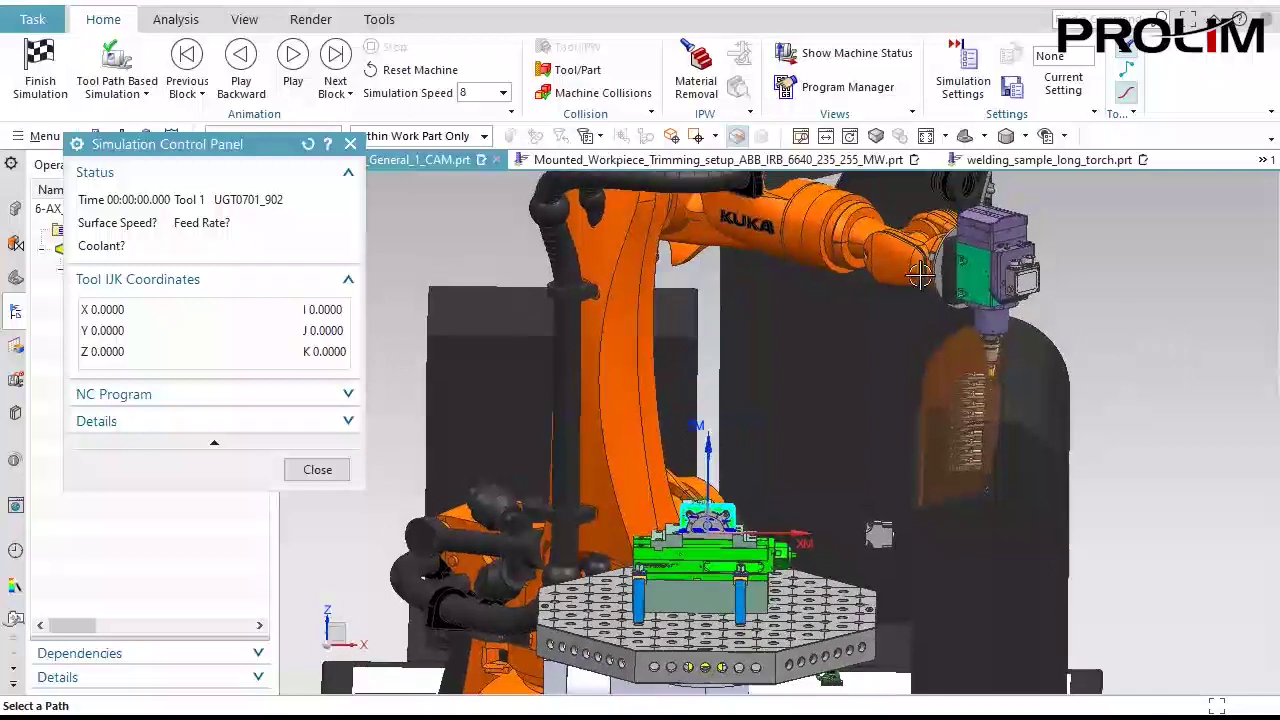
{"action": "left_click", "coordinate": [502, 93]}
{"action": "left_click", "coordinate": [490, 118]}
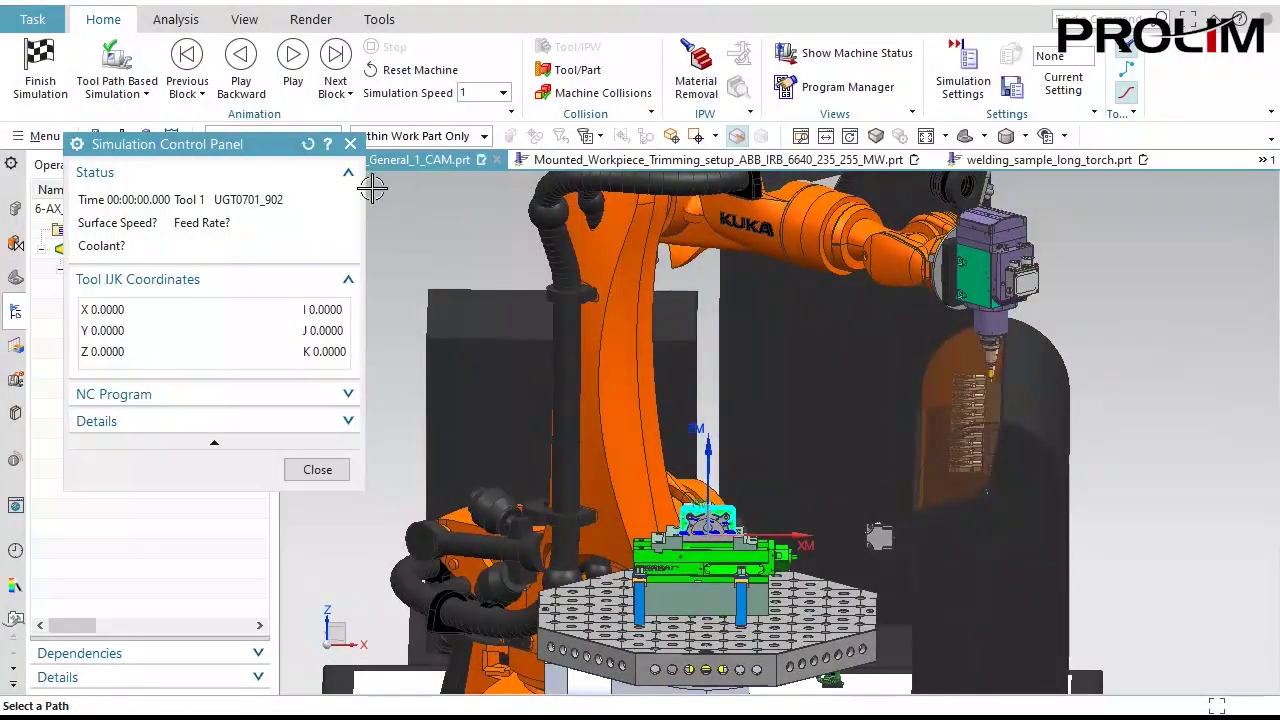
{"action": "left_click", "coordinate": [335, 55]}
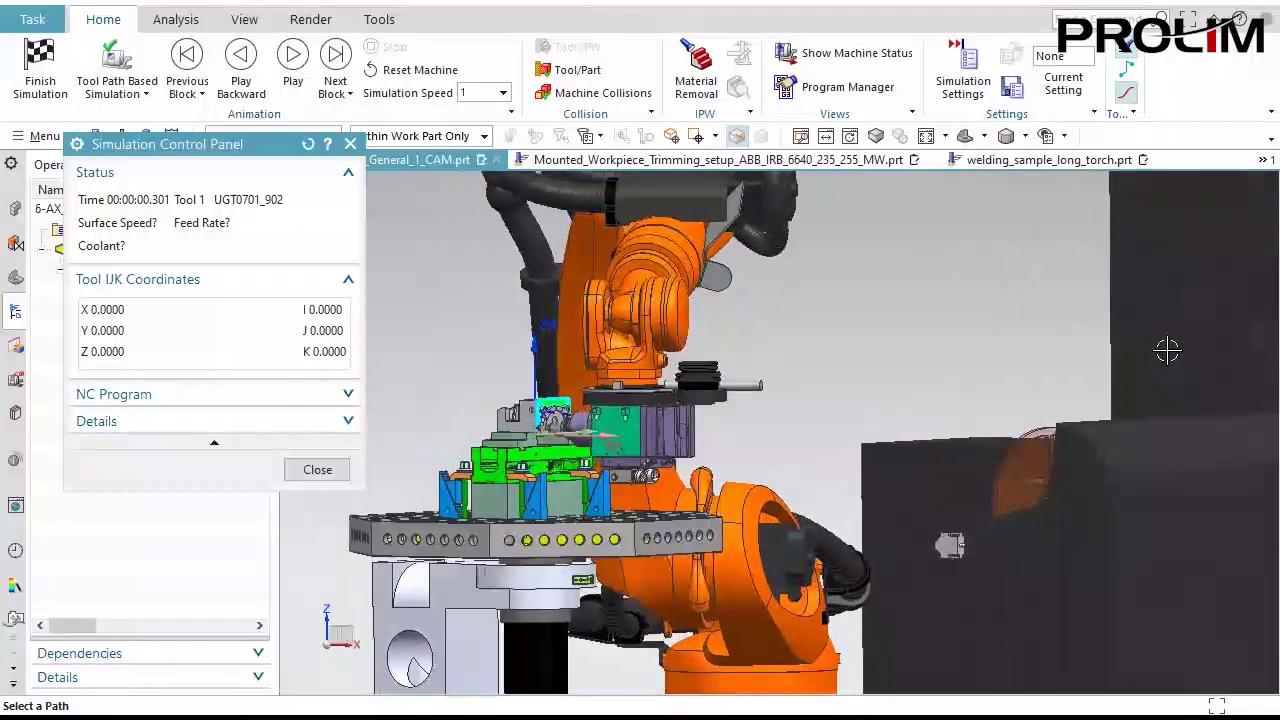
Replay the robot's approach by stepping back one block, forward again, and back to the home pose.
{"action": "left_click", "coordinate": [195, 58]}
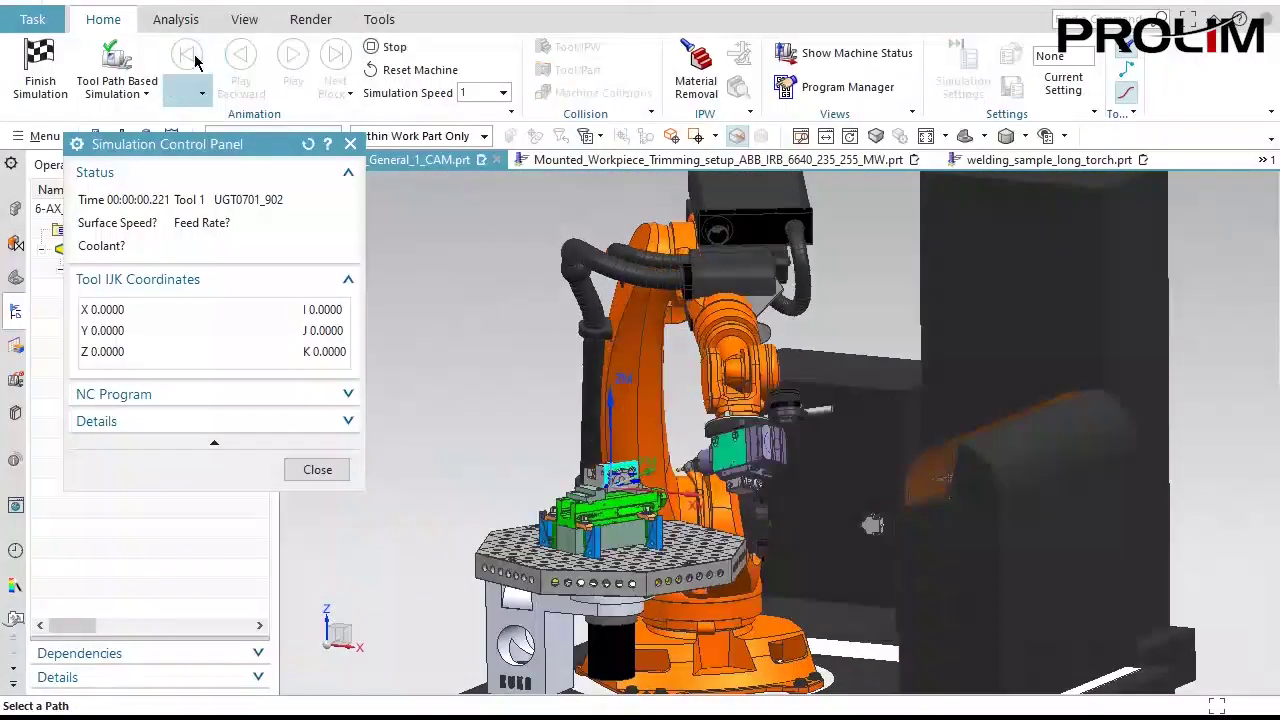
{"action": "left_click", "coordinate": [337, 55]}
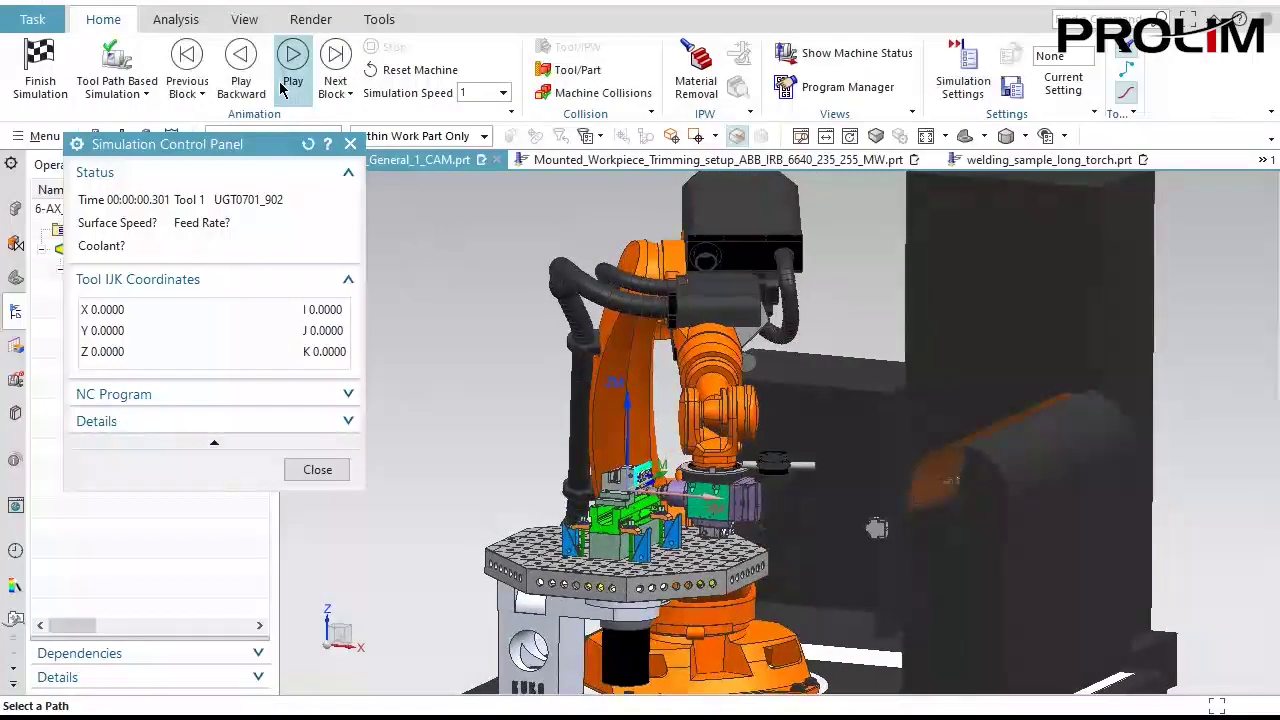
{"action": "left_click", "coordinate": [188, 60]}
{"action": "middle_click_drag", "start_coordinate": [457, 330], "coordinate": [449, 330]}
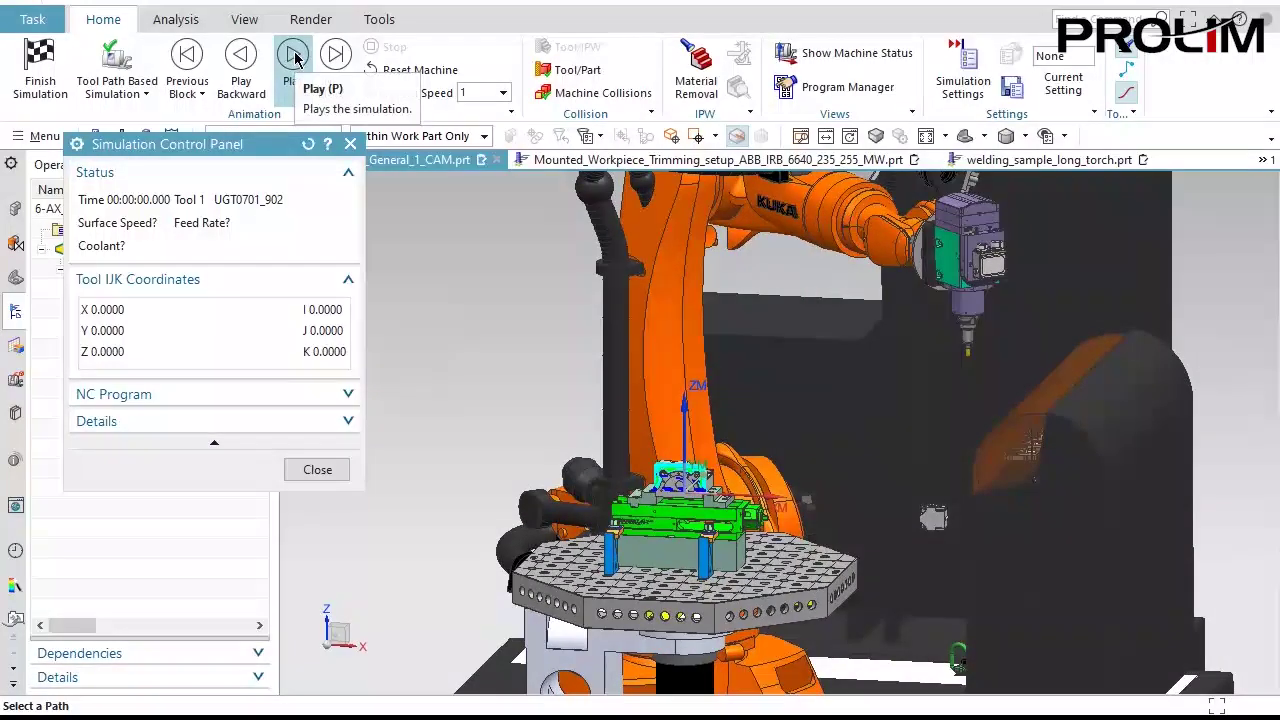
Play the milling simulation, raising the simulation speed to 4 and then 8 while examining the cut up close.
{"action": "left_click", "coordinate": [293, 56]}
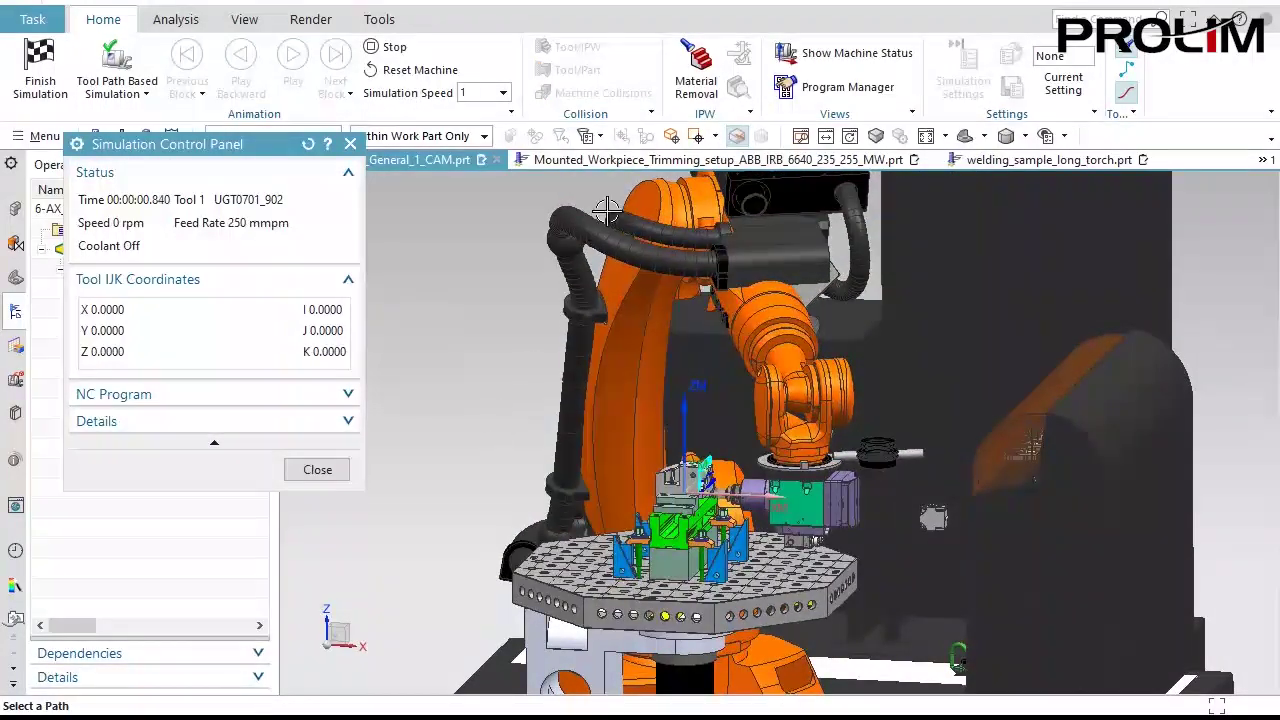
{"action": "left_click", "coordinate": [502, 92]}
{"action": "left_click", "coordinate": [498, 181]}
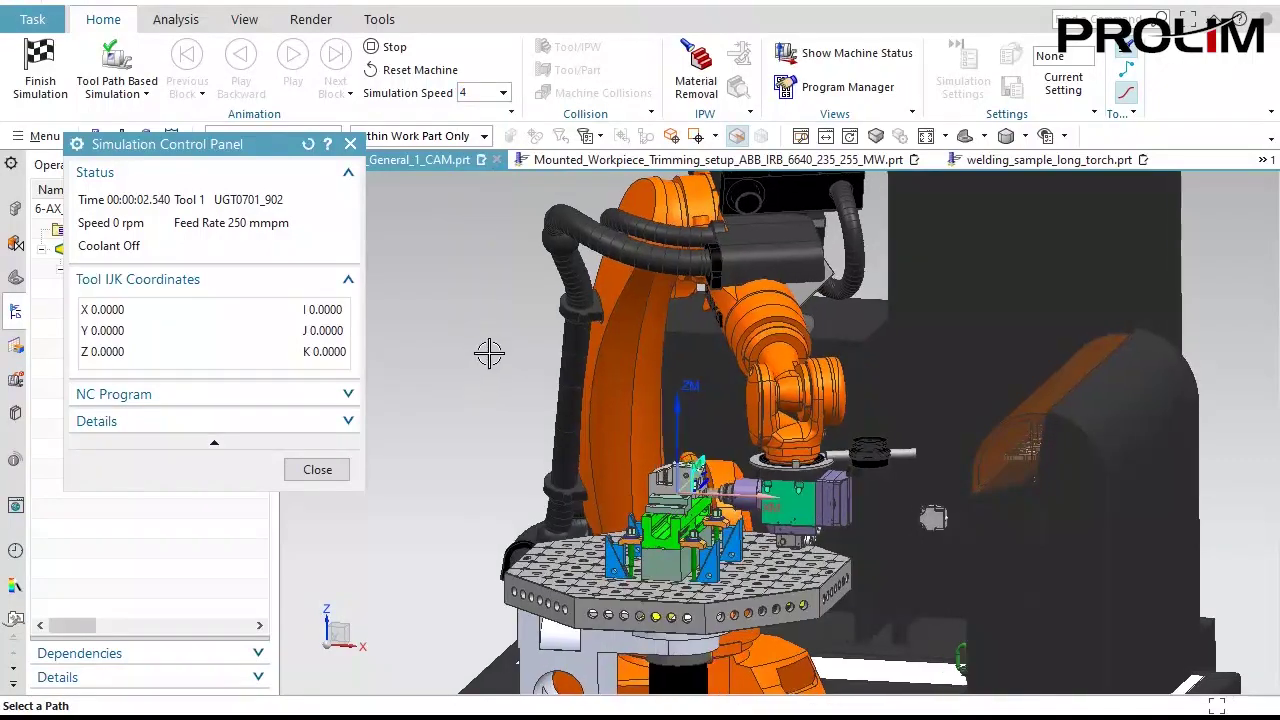
{"action": "scroll", "coordinate": [489, 353], "scroll_direction": "up", "scroll_amount": 5}
{"action": "scroll", "coordinate": [489, 353], "scroll_direction": "up", "scroll_amount": 2}
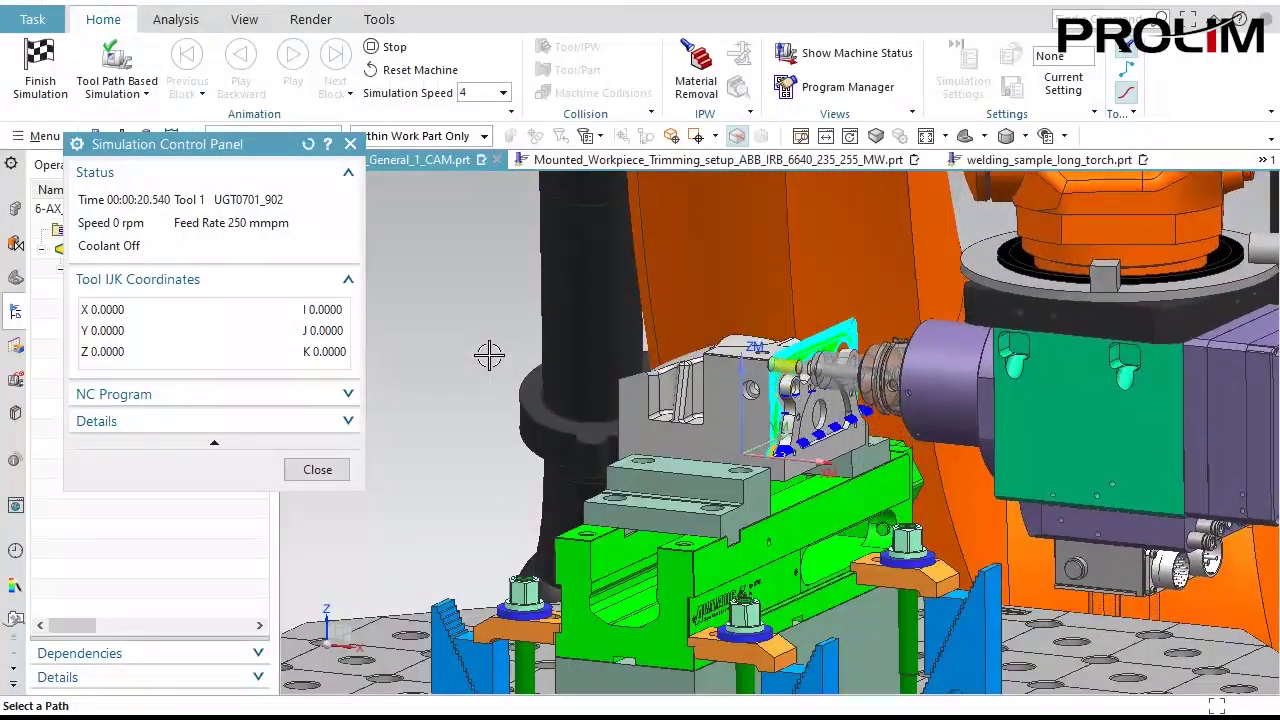
{"action": "left_click", "coordinate": [503, 92]}
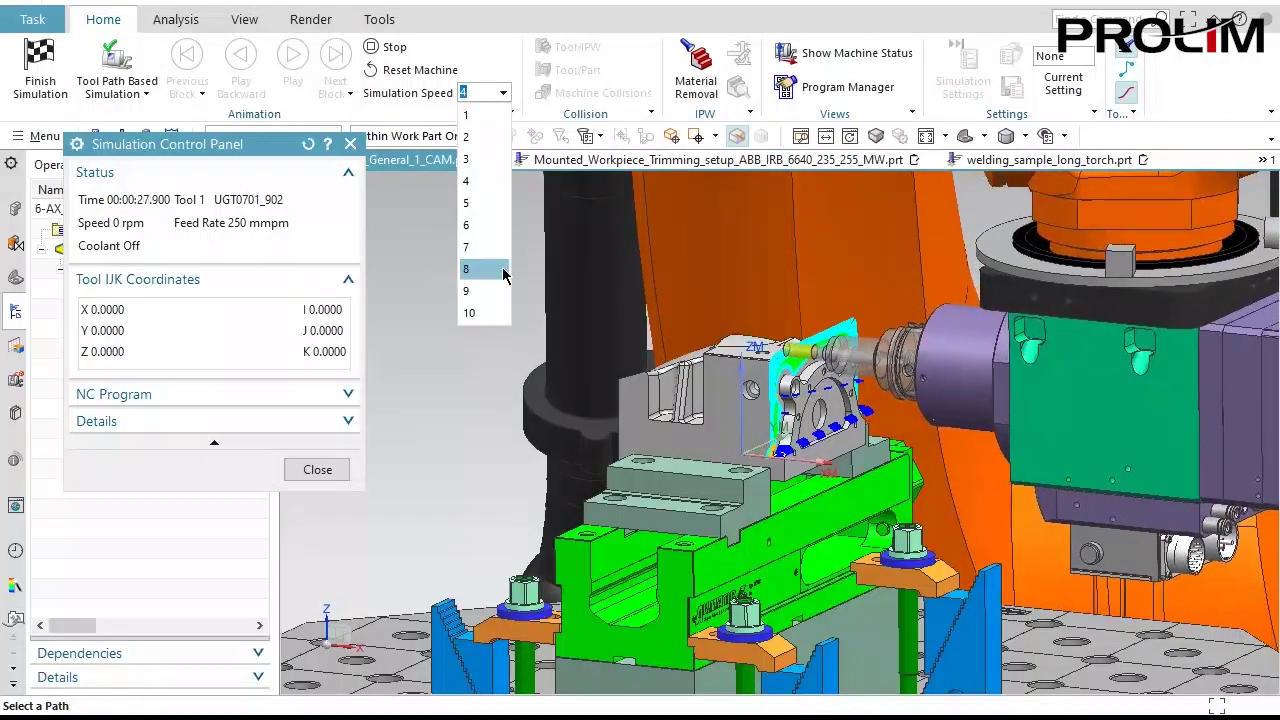
{"action": "left_click", "coordinate": [503, 272]}
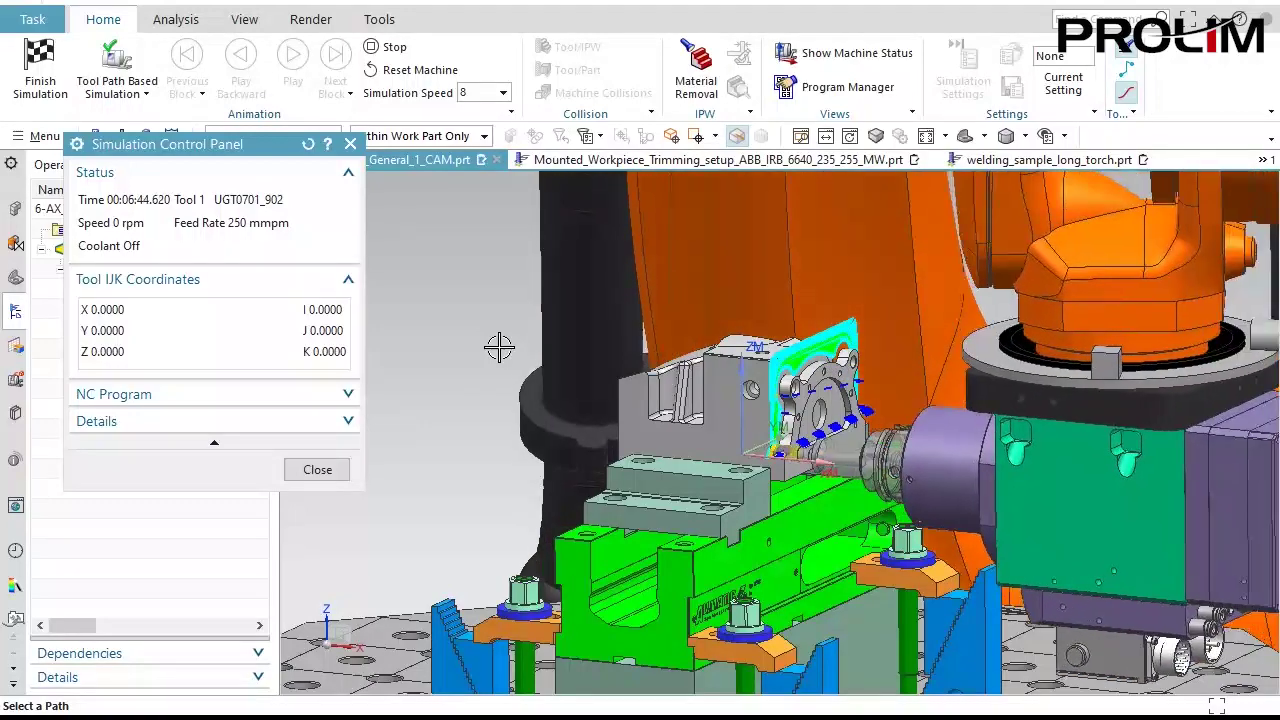
Examine the whole robotic cell, stop the running simulation, and close the simulation session.
{"action": "scroll", "coordinate": [499, 347], "scroll_direction": "down", "scroll_amount": 5}
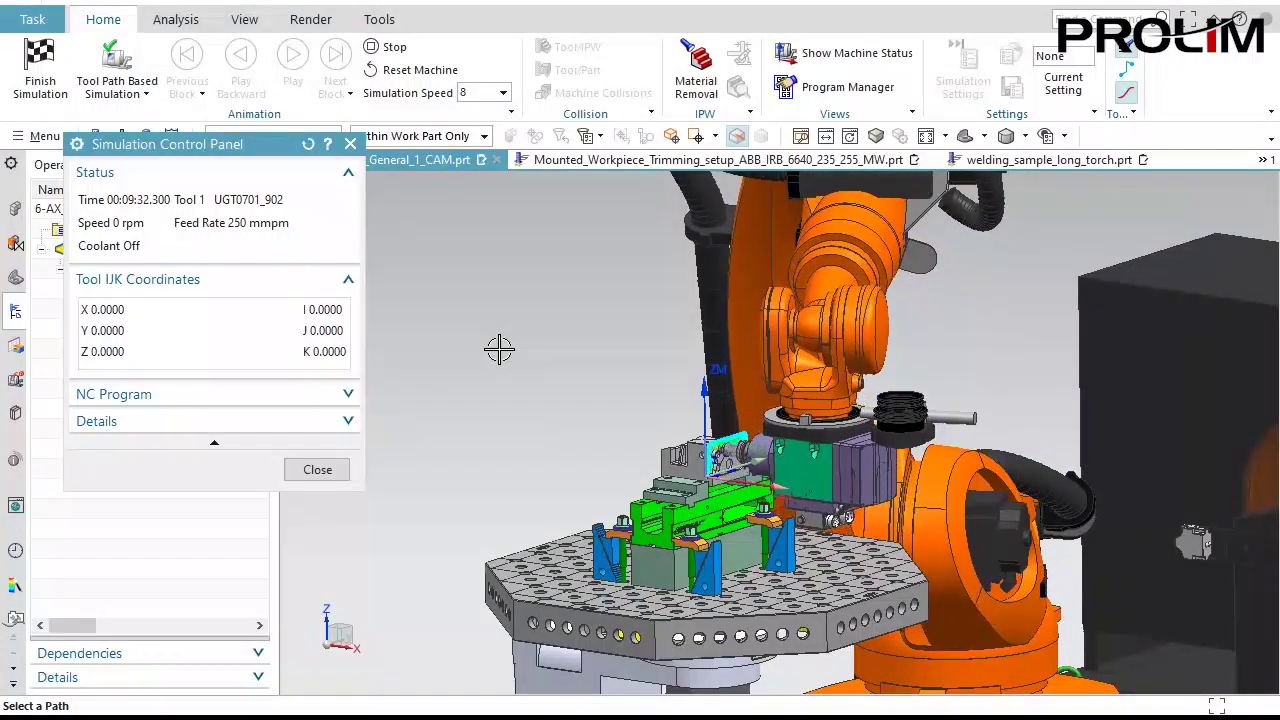
{"action": "left_click", "coordinate": [396, 50]}
{"action": "scroll", "coordinate": [505, 353], "scroll_direction": "down", "scroll_amount": 4}
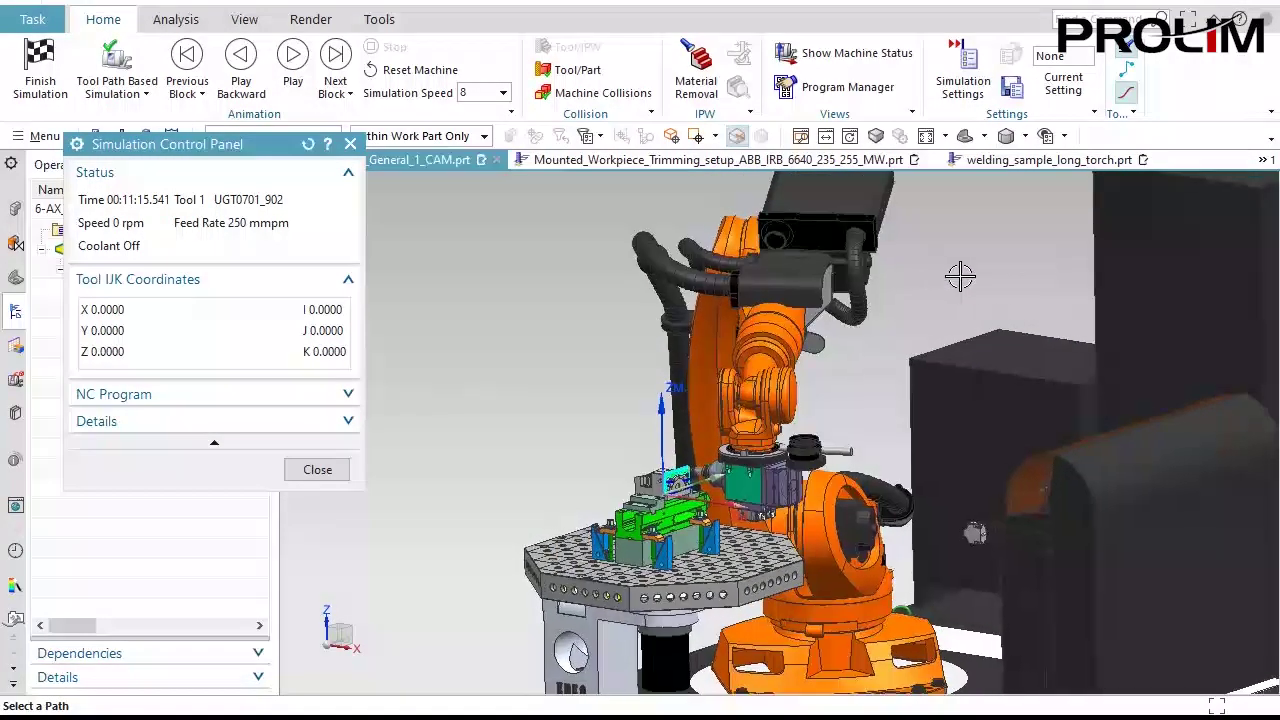
{"action": "scroll", "coordinate": [960, 276], "scroll_direction": "down", "scroll_amount": 3}
{"action": "middle_click_drag", "start_coordinate": [960, 276], "coordinate": [917, 267]}
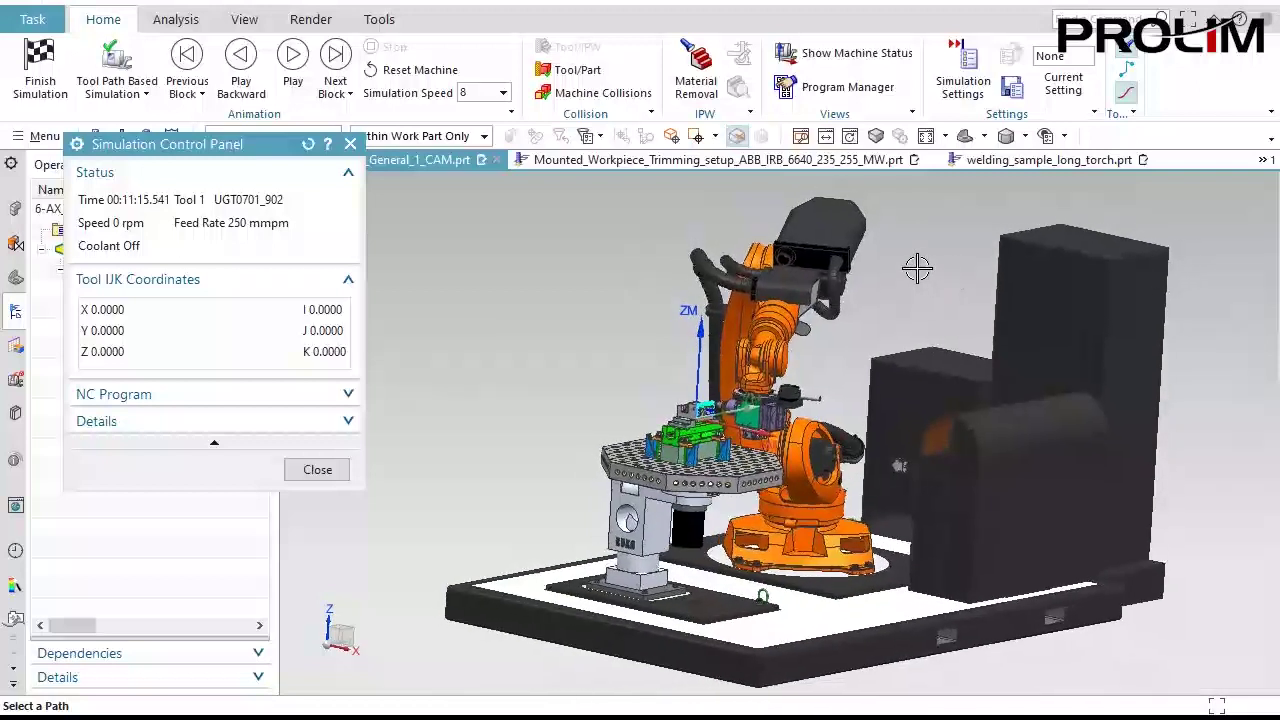
{"action": "left_click", "coordinate": [318, 469]}
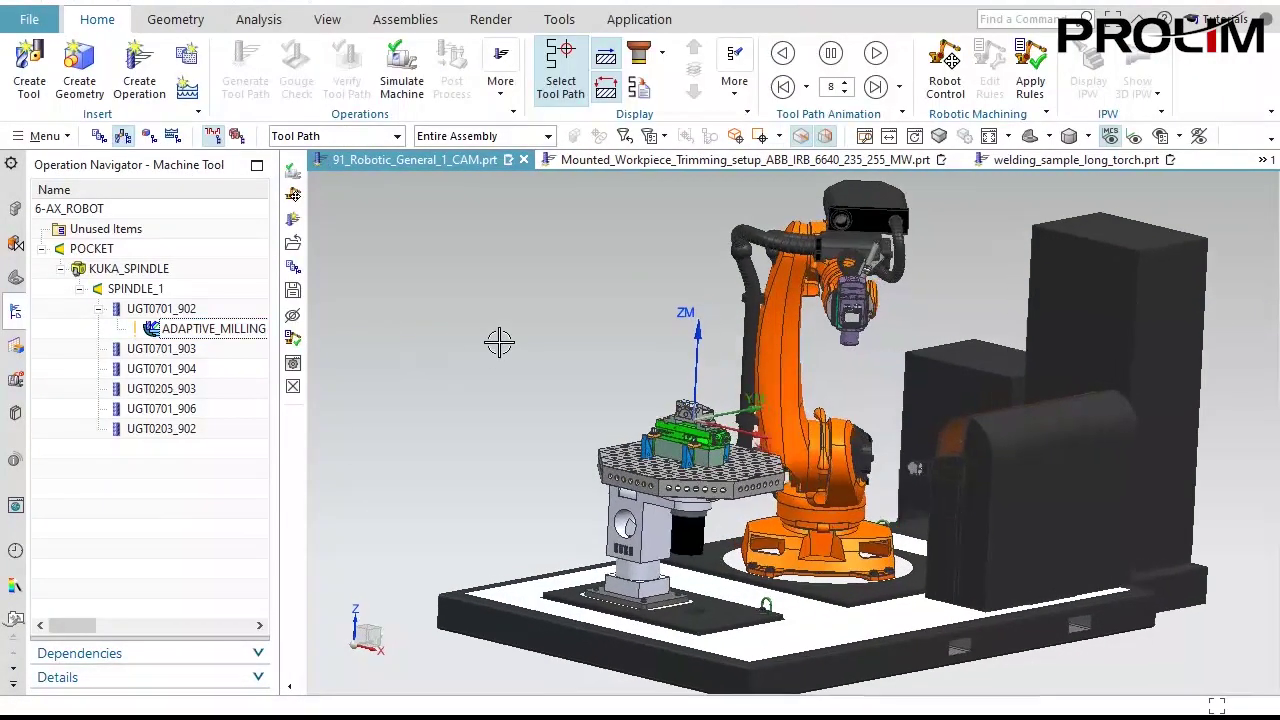
Insert a mill_multi-axis Variable Guiding Curves operation under tool UGT0203_902, using the WORKPIECE geometry.
{"action": "scroll", "coordinate": [499, 342], "scroll_direction": "up", "scroll_amount": 3}
{"action": "scroll", "coordinate": [499, 342], "scroll_direction": "up", "scroll_amount": 5}
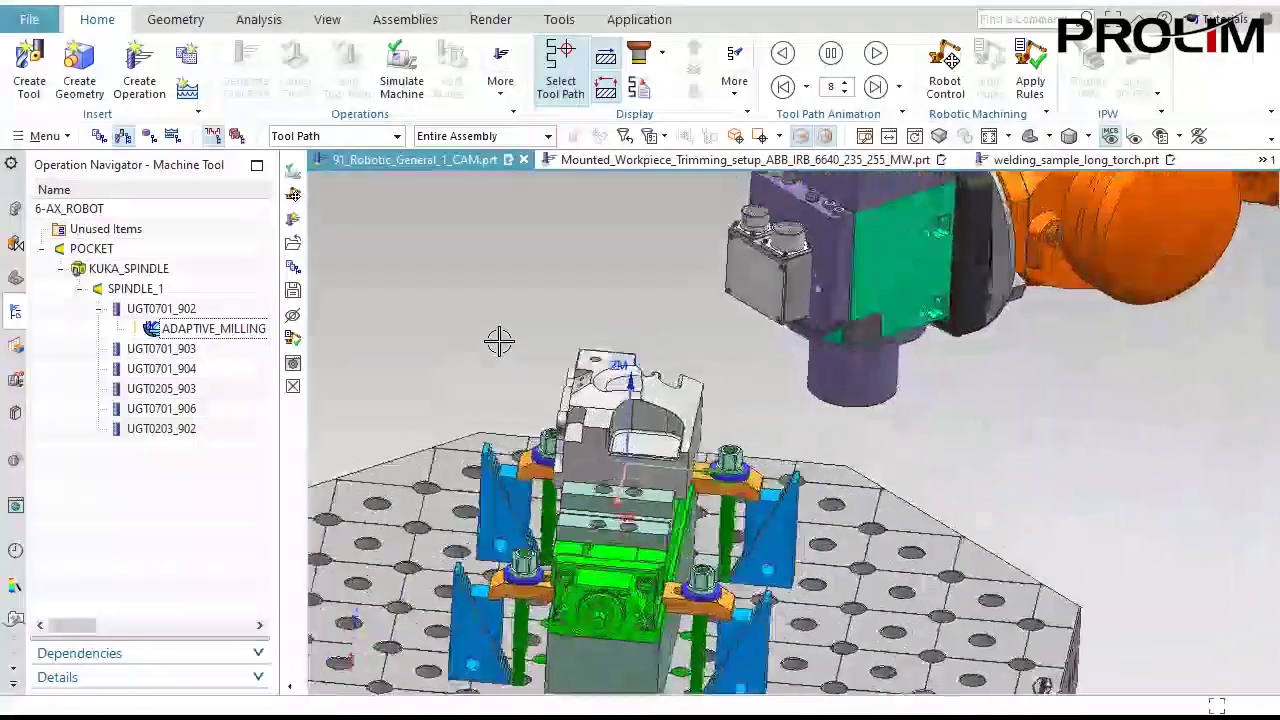
{"action": "scroll", "coordinate": [499, 342], "scroll_direction": "up", "scroll_amount": 5}
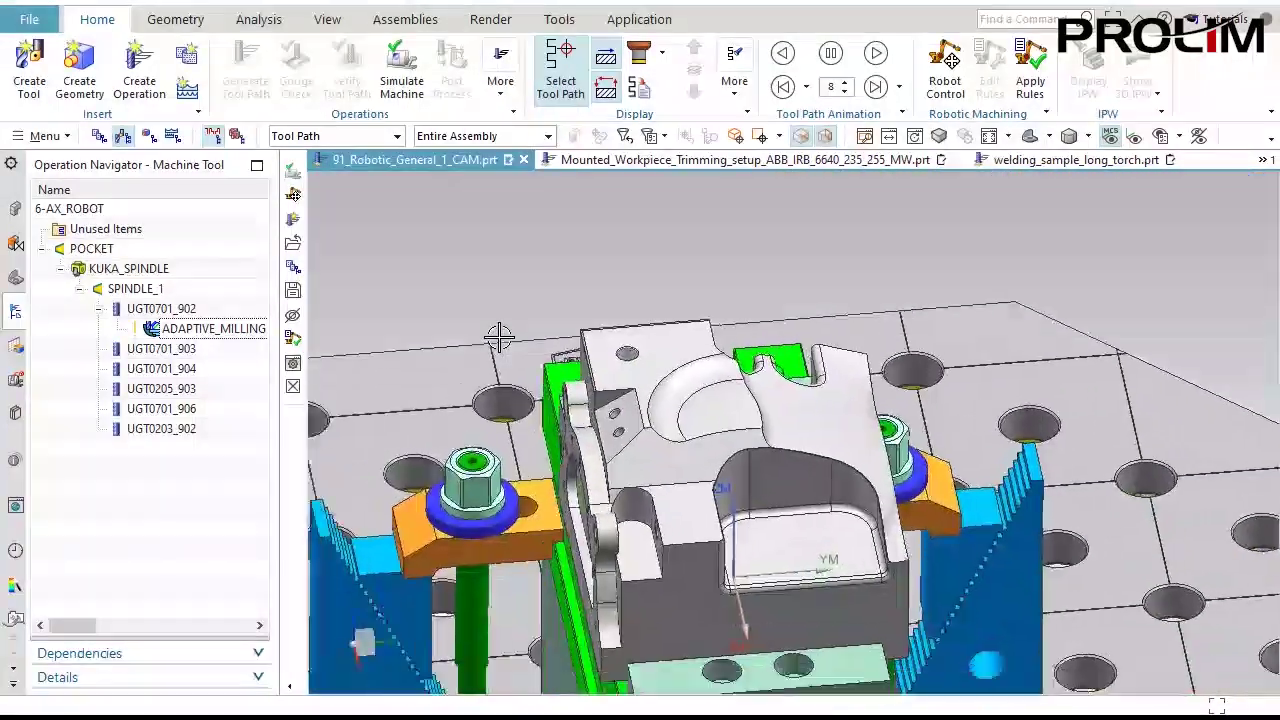
{"action": "scroll", "coordinate": [497, 291], "scroll_direction": "up", "scroll_amount": 1}
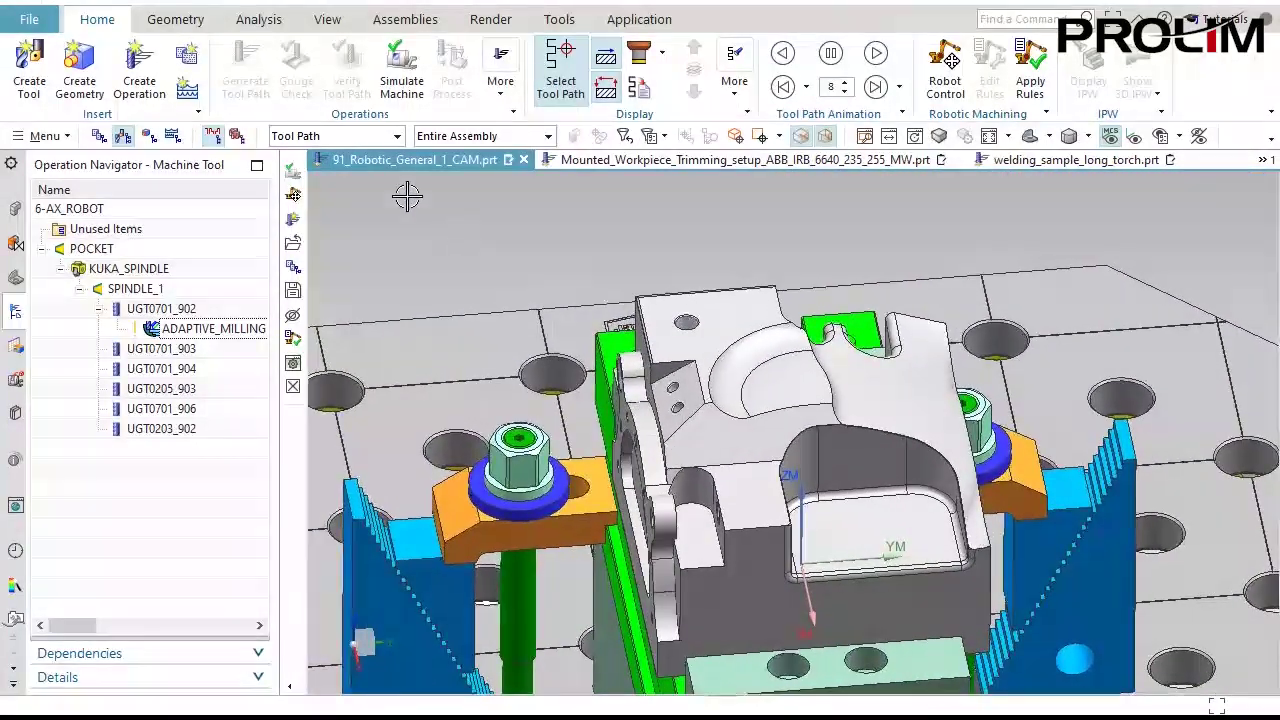
{"action": "left_click", "coordinate": [174, 436]}
{"action": "right_click", "coordinate": [174, 441]}
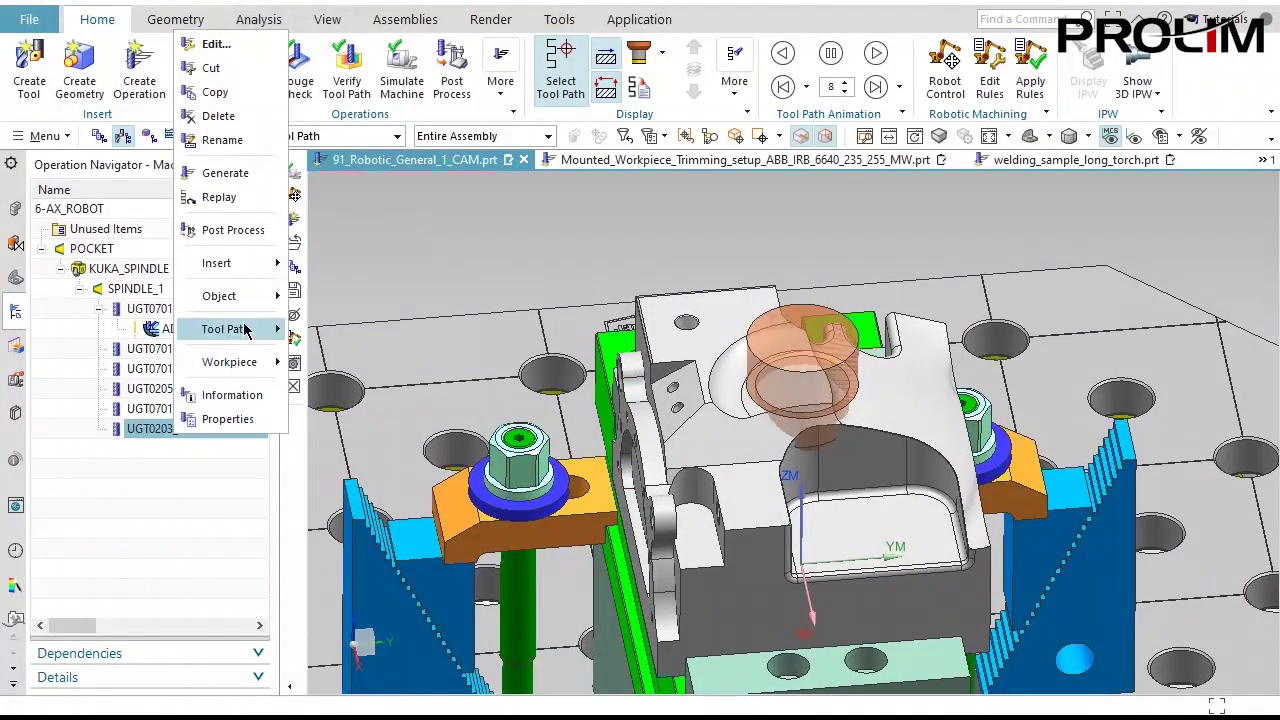
{"action": "mouse_move", "coordinate": [270, 264]}
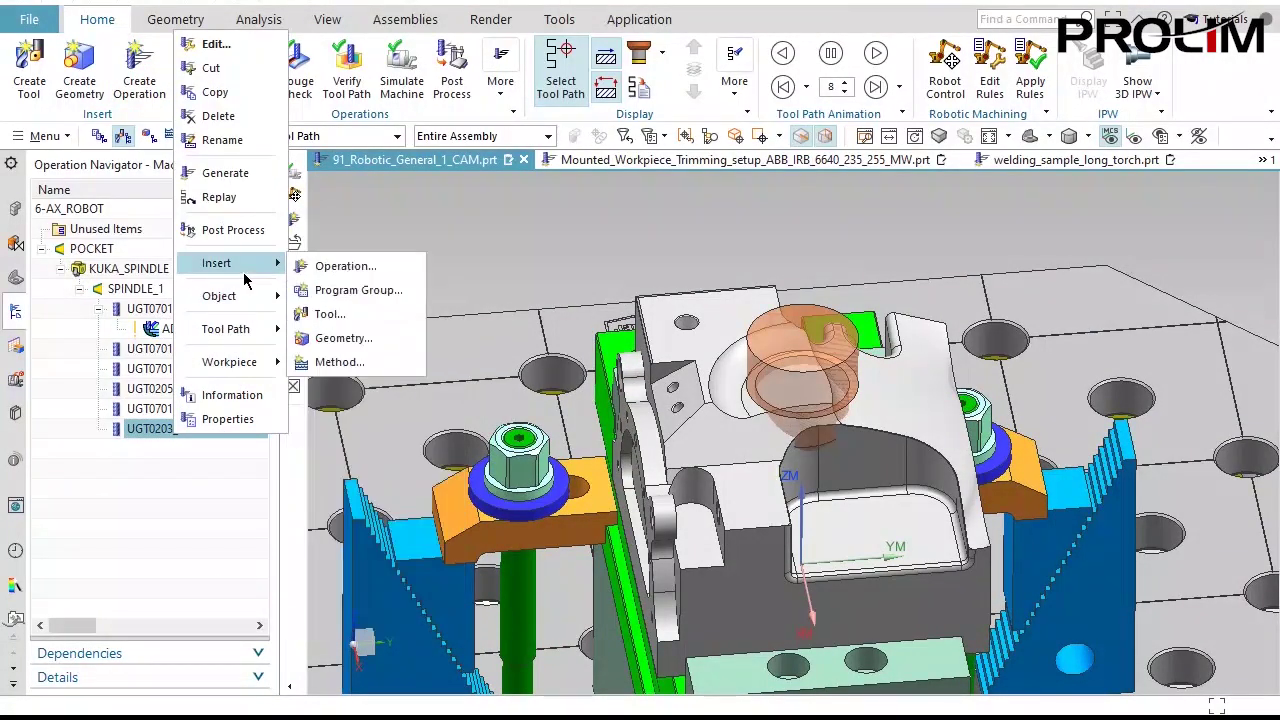
{"action": "left_click", "coordinate": [376, 268]}
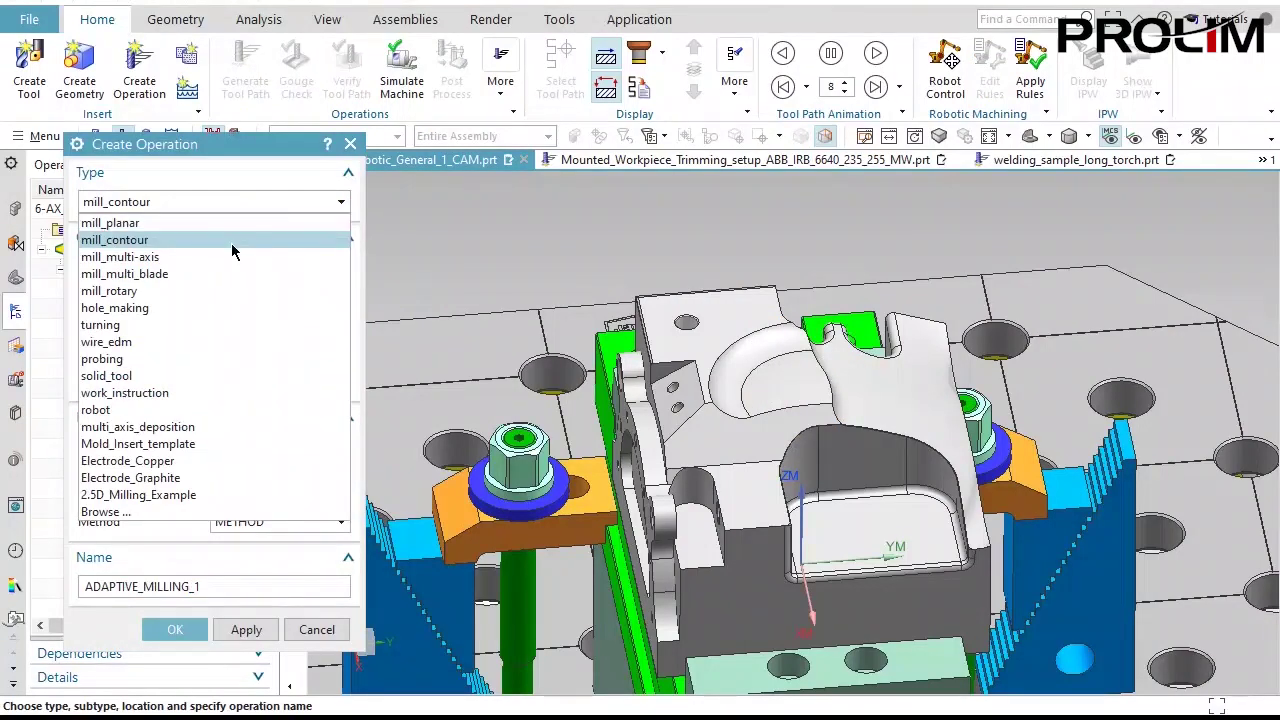
{"action": "left_click", "coordinate": [237, 257]}
{"action": "left_click", "coordinate": [164, 276]}
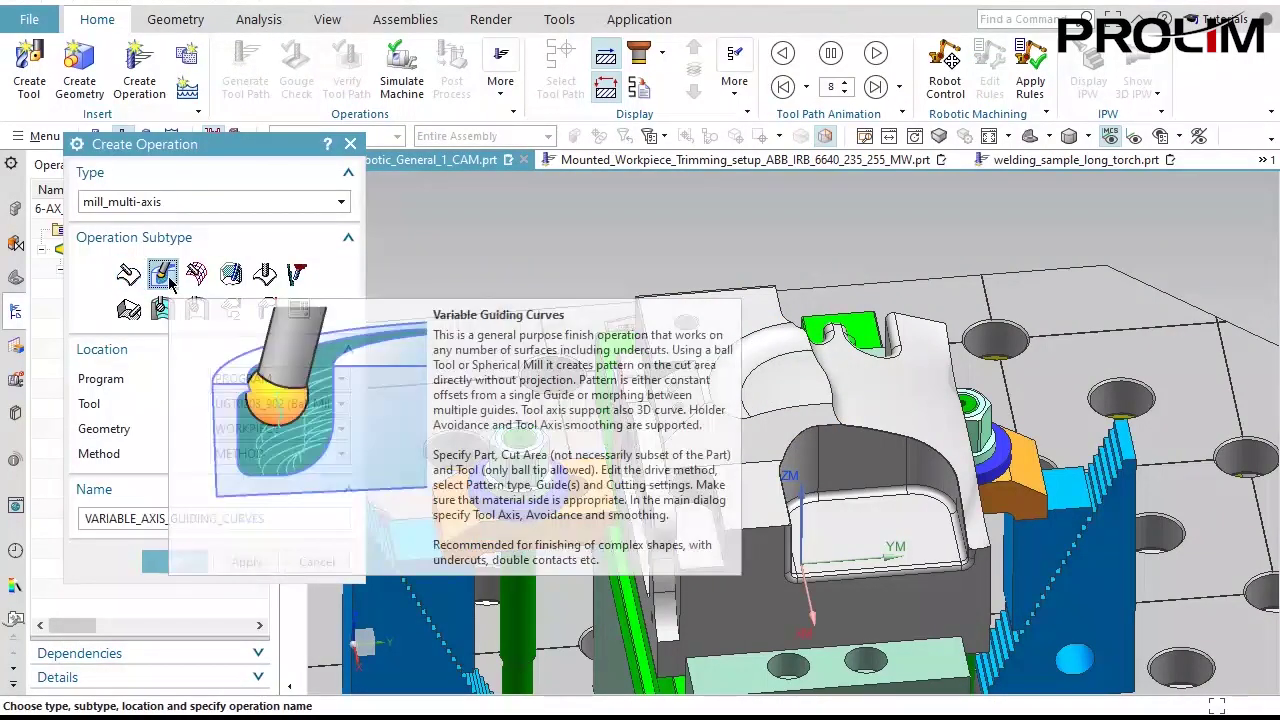
{"action": "left_click", "coordinate": [280, 379]}
{"action": "left_click", "coordinate": [245, 432]}
{"action": "left_click", "coordinate": [175, 561]}
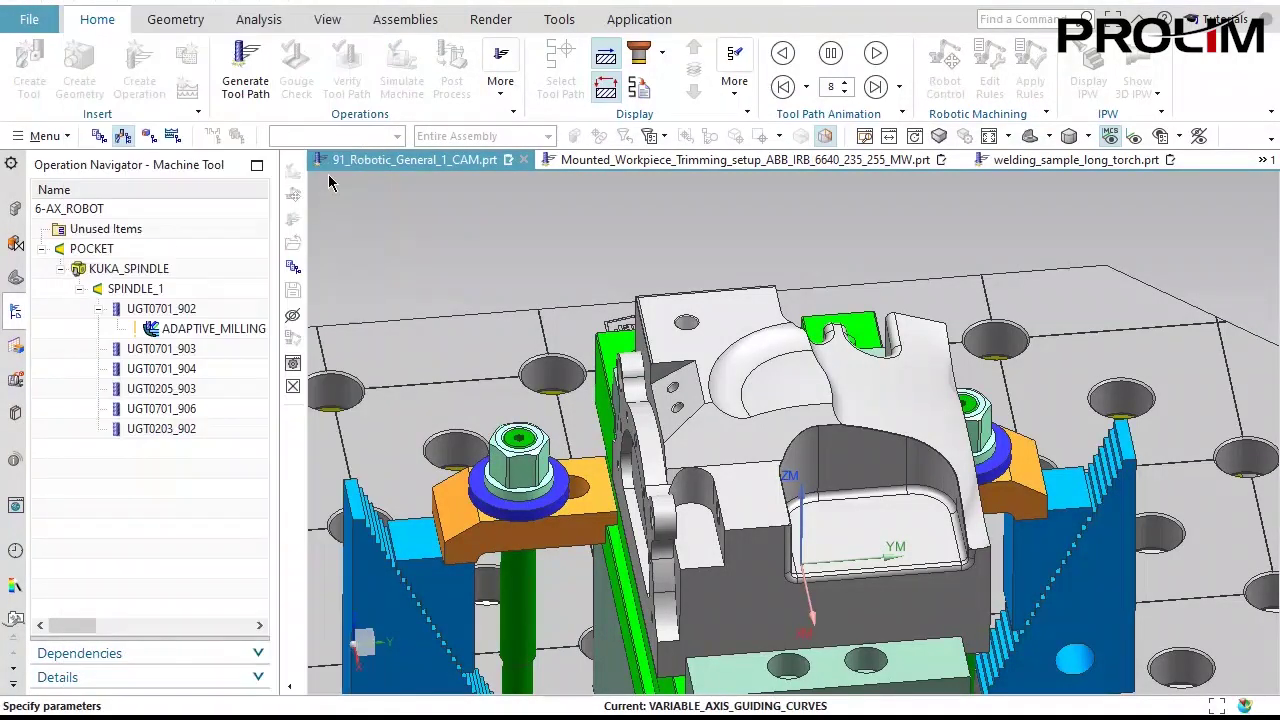
Specify the curved recess's floor face as the cut area and its arc edge as the drive method's guide curve.
{"action": "left_click", "coordinate": [775, 368]}
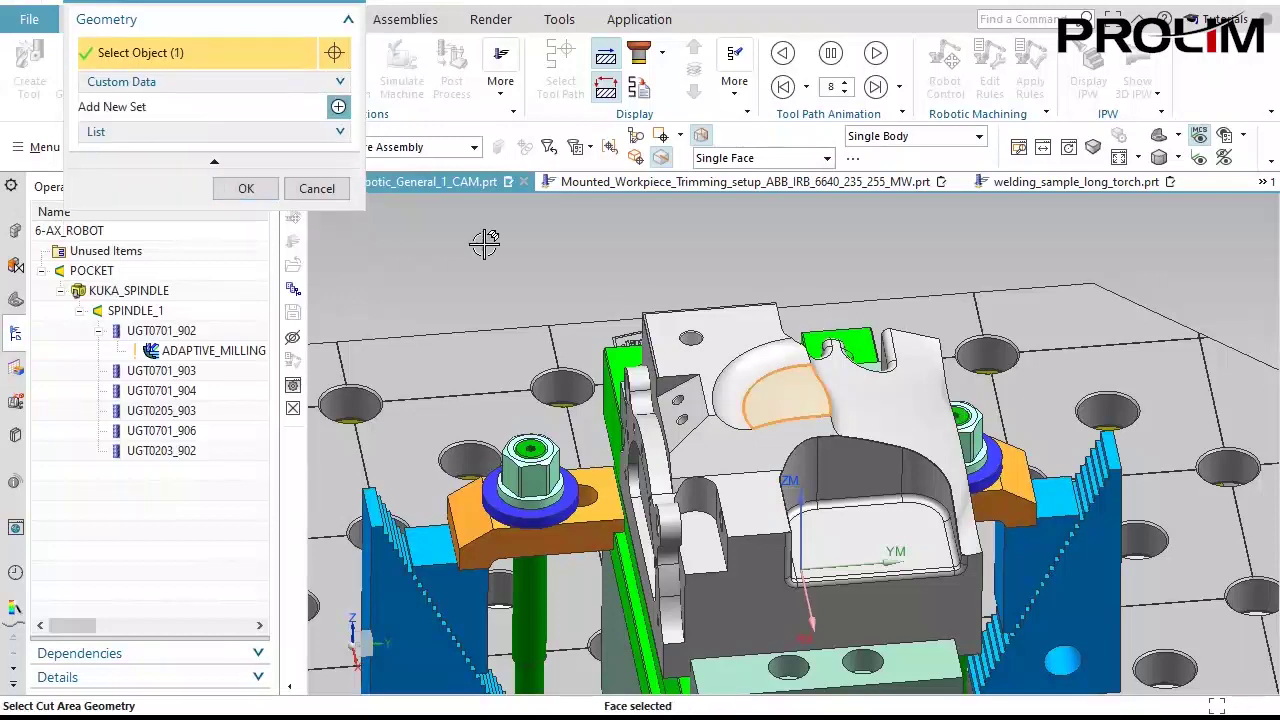
{"action": "left_click", "coordinate": [276, 195]}
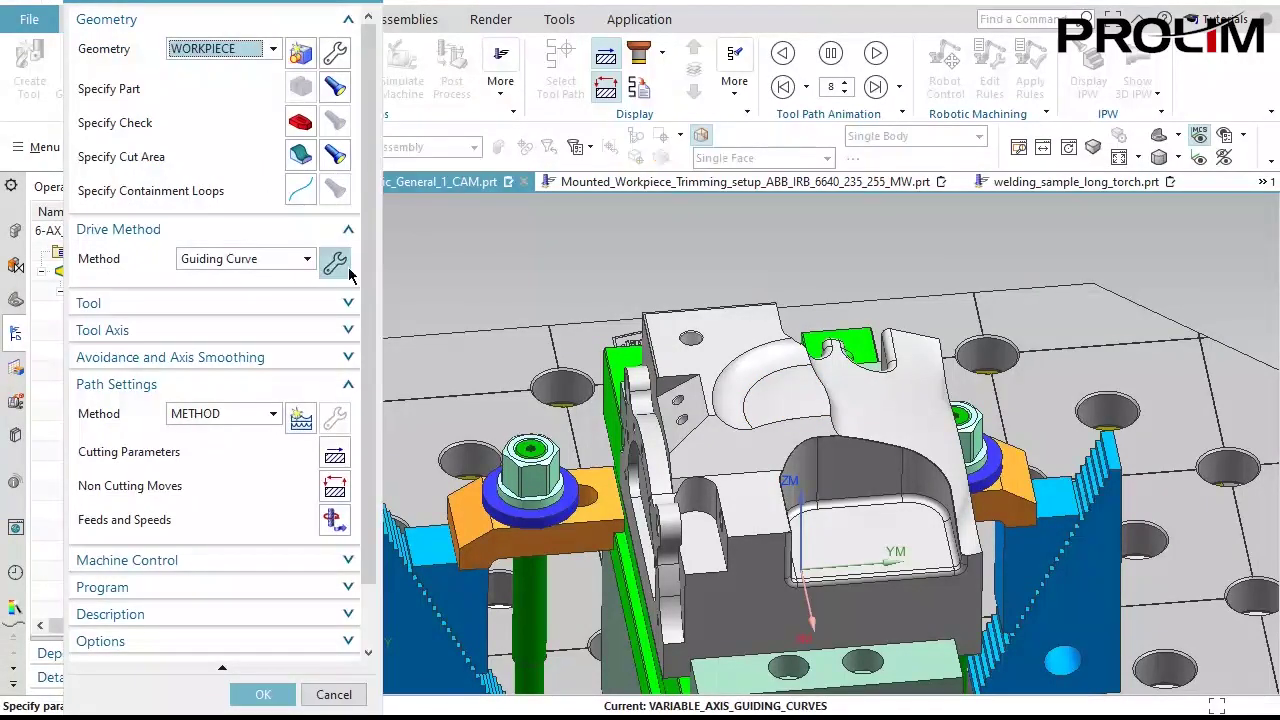
{"action": "left_click", "coordinate": [347, 266]}
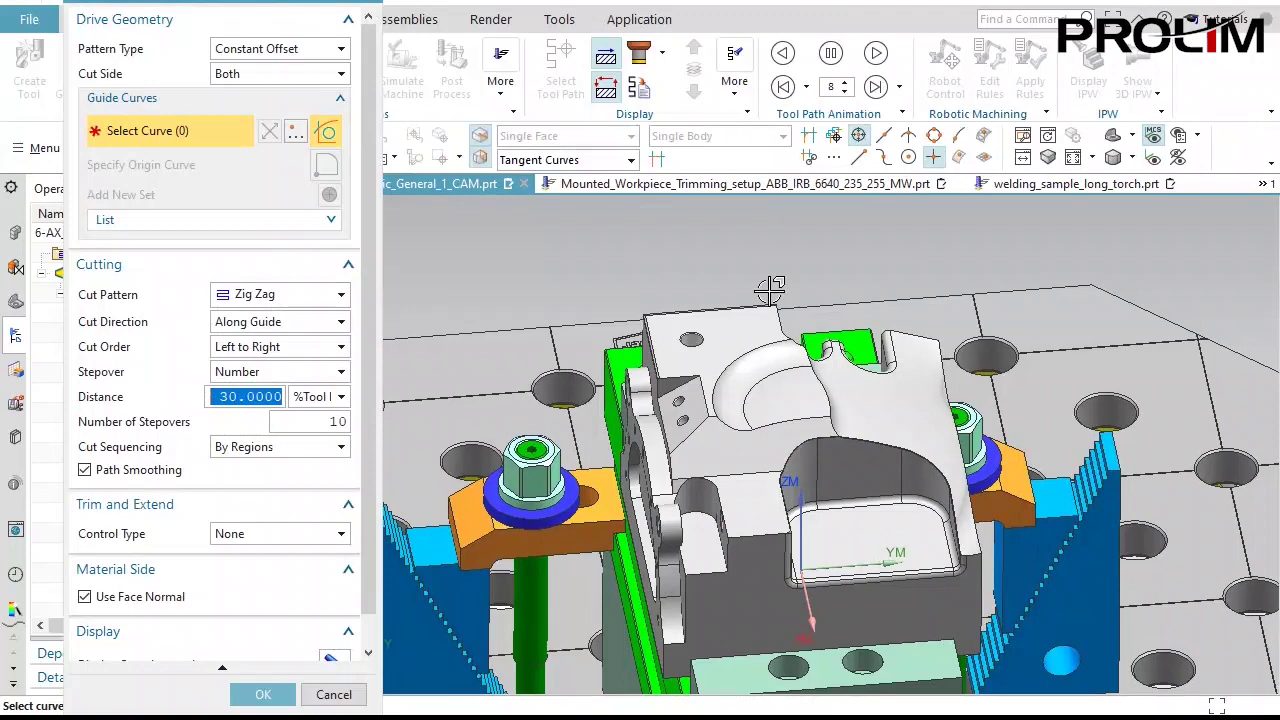
{"action": "left_click", "coordinate": [797, 366]}
{"action": "scroll", "coordinate": [820, 320], "scroll_direction": "down", "scroll_amount": 5}
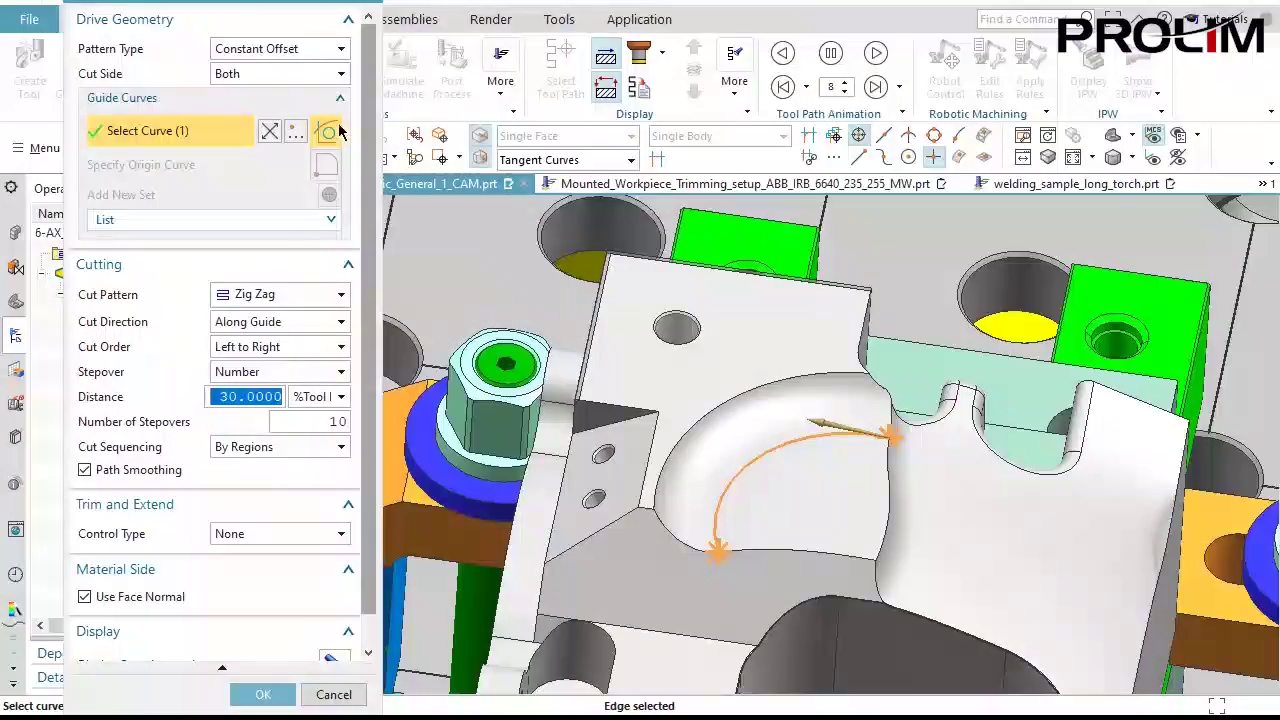
In the guiding curve drive settings, set Cut Side to Left and Cut Order to Away from Guide, with Stepover as Number.
{"action": "left_click", "coordinate": [298, 73]}
{"action": "left_click", "coordinate": [298, 112]}
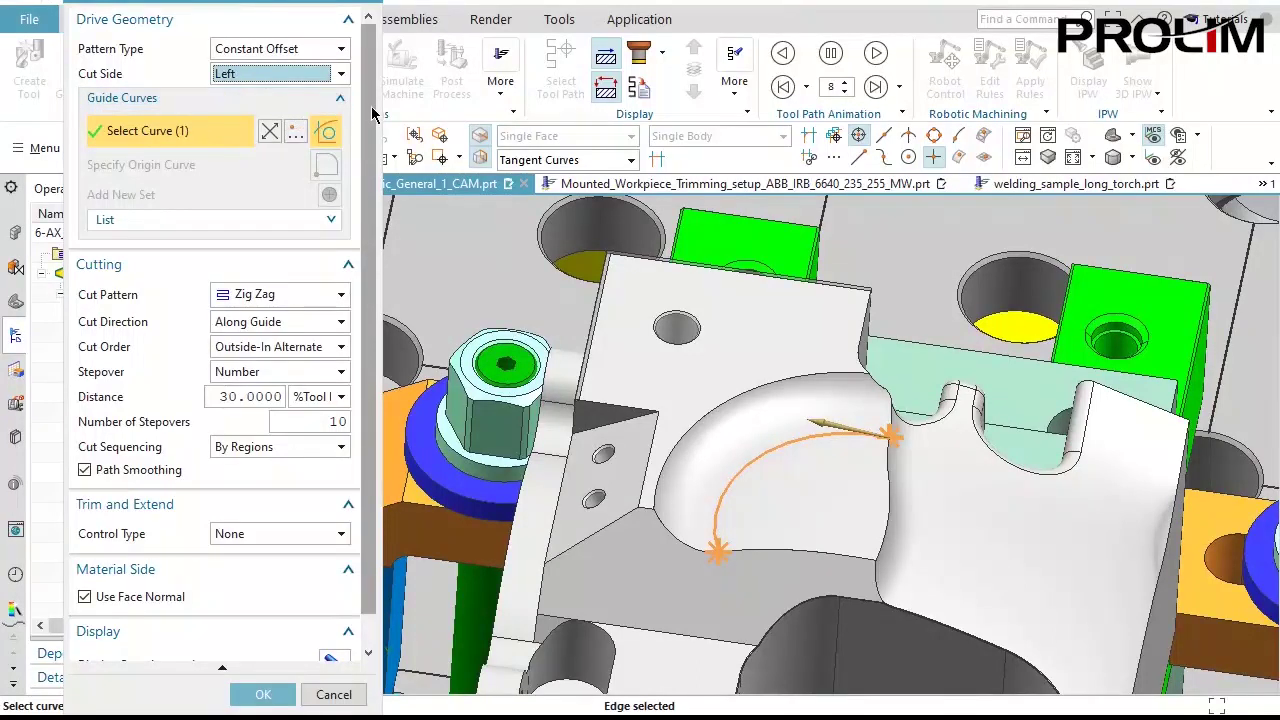
{"action": "scroll", "coordinate": [320, 220], "scroll_direction": "down", "scroll_amount": 1}
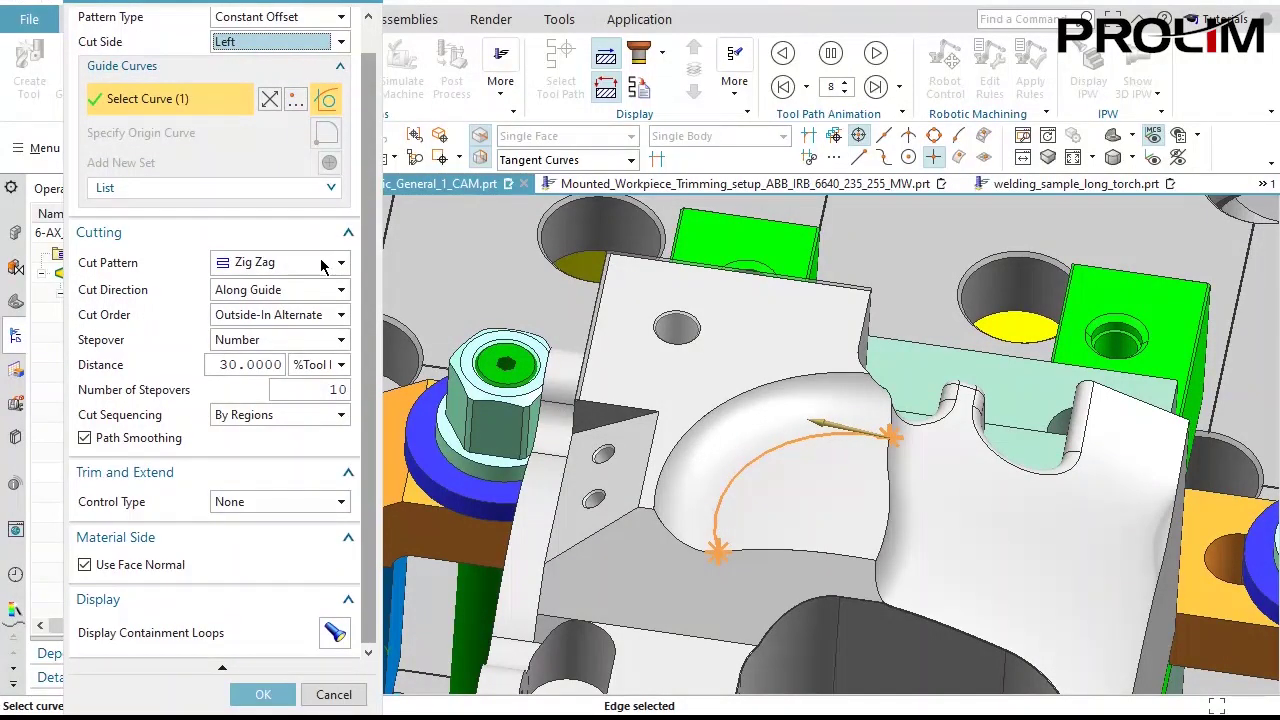
{"action": "left_click", "coordinate": [278, 315]}
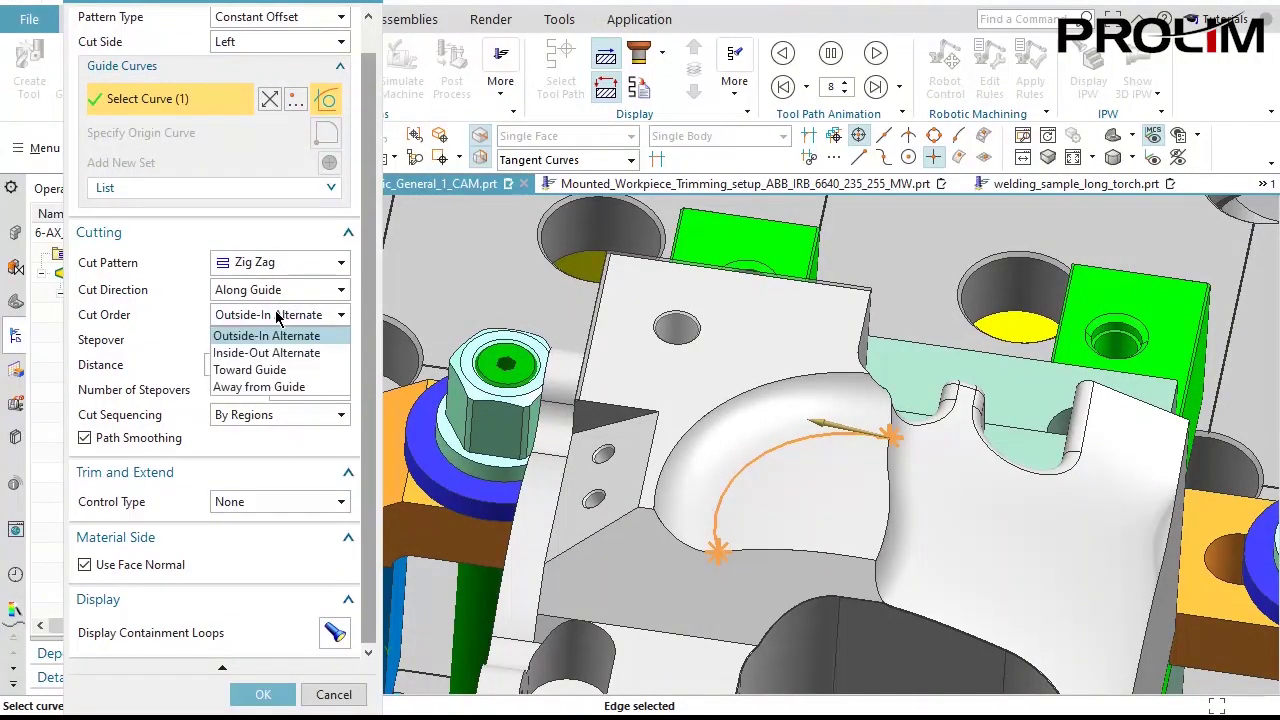
{"action": "left_click", "coordinate": [285, 387]}
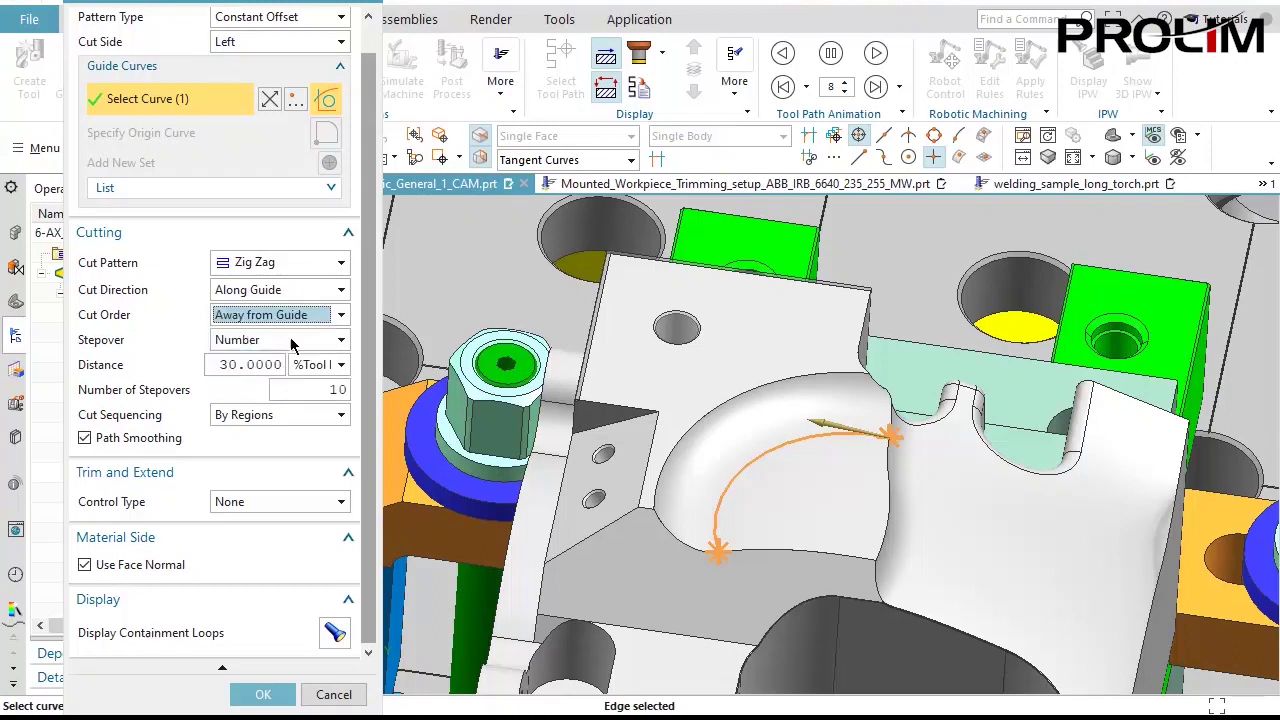
{"action": "left_click", "coordinate": [295, 342]}
{"action": "left_click", "coordinate": [293, 344]}
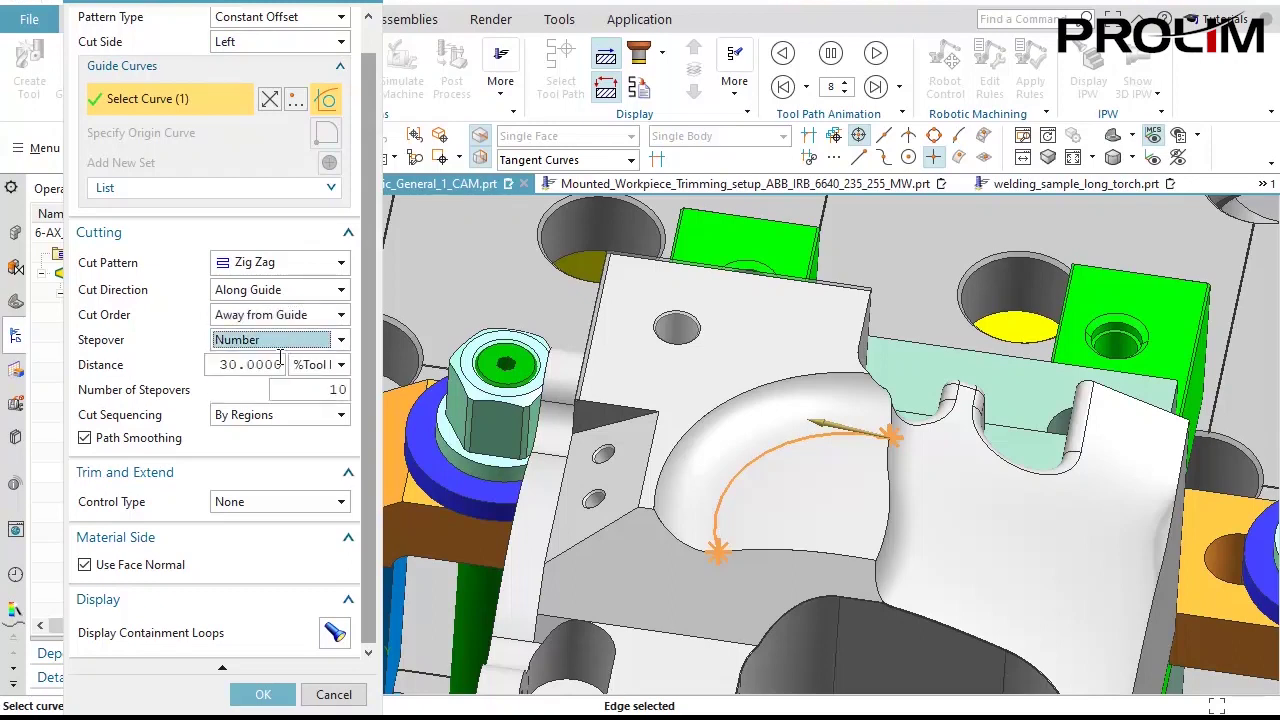
Set the stepover distance to 1 mm and accept the guiding curve drive settings.
{"action": "left_click", "coordinate": [318, 365]}
{"action": "left_click", "coordinate": [310, 382]}
{"action": "double_click", "coordinate": [265, 366]}
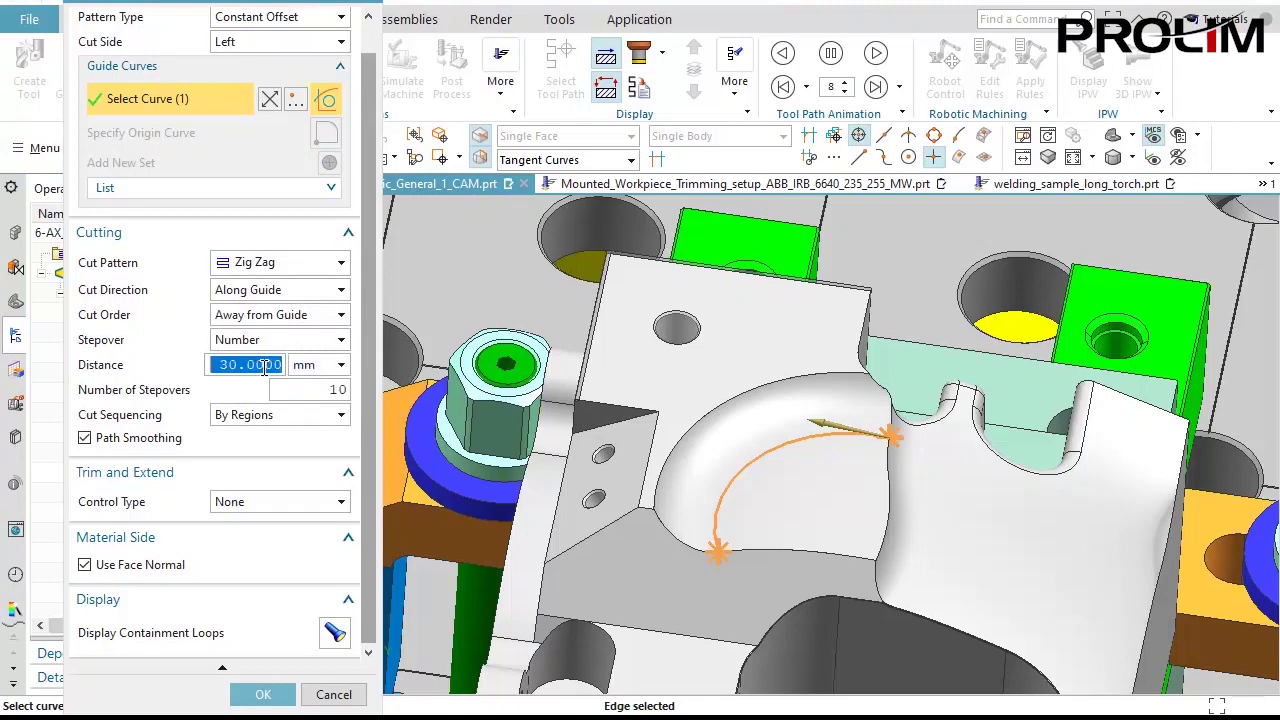
{"action": "type", "text": "1"}
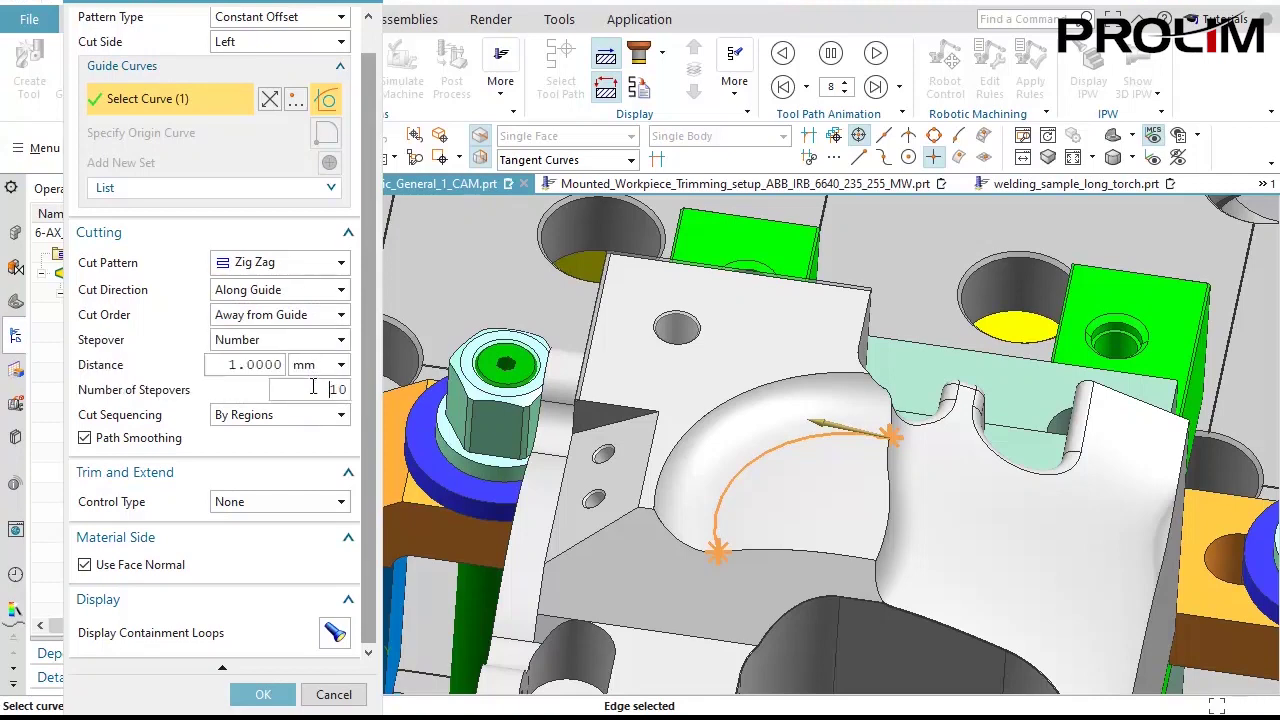
{"action": "left_click", "coordinate": [262, 694]}
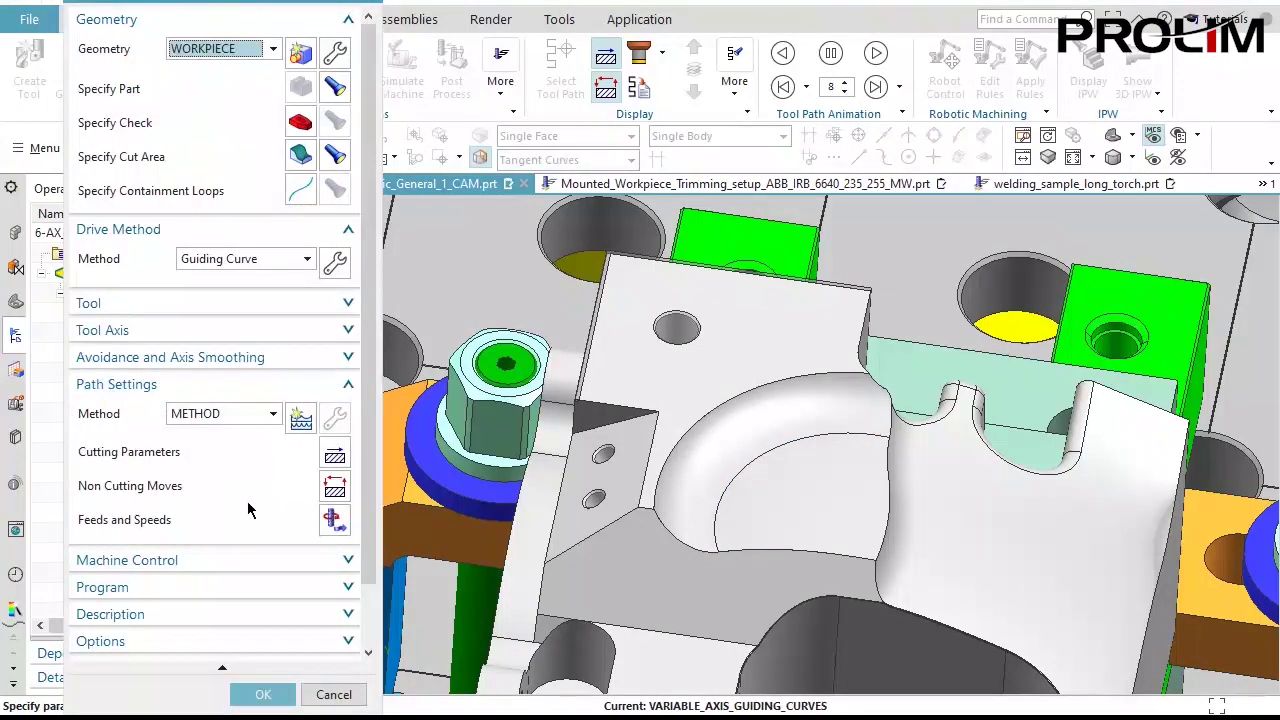
Check the operation's tool axis setting, generate the guiding curves tool path, and accept the operation.
{"action": "left_click", "coordinate": [149, 332]}
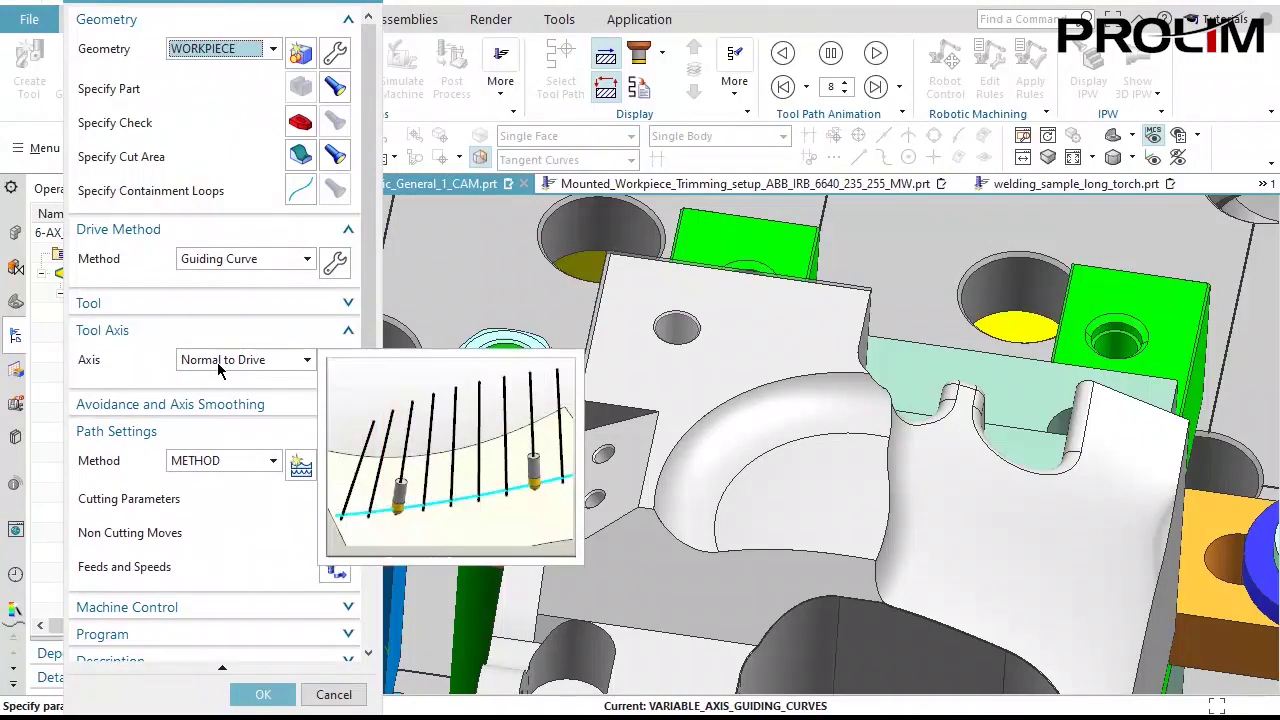
{"action": "left_click", "coordinate": [206, 332]}
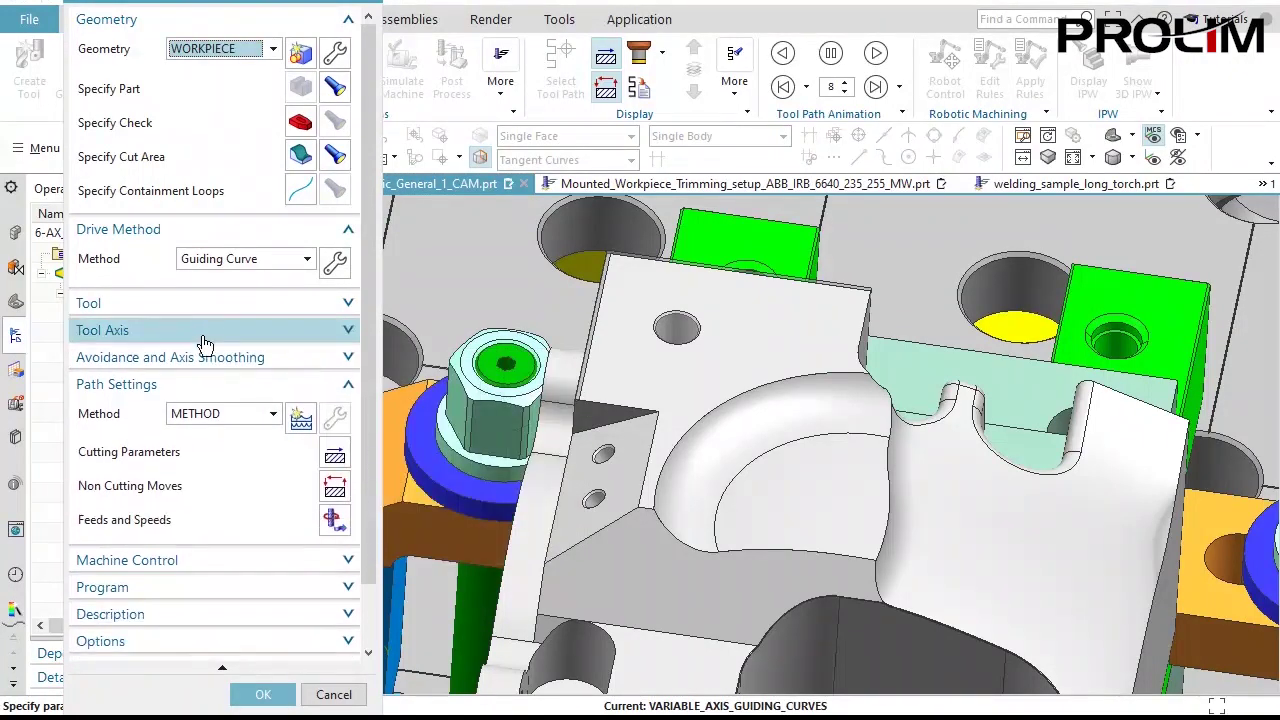
{"action": "scroll", "coordinate": [170, 637], "scroll_direction": "down", "scroll_amount": 2}
{"action": "left_click", "coordinate": [170, 636]}
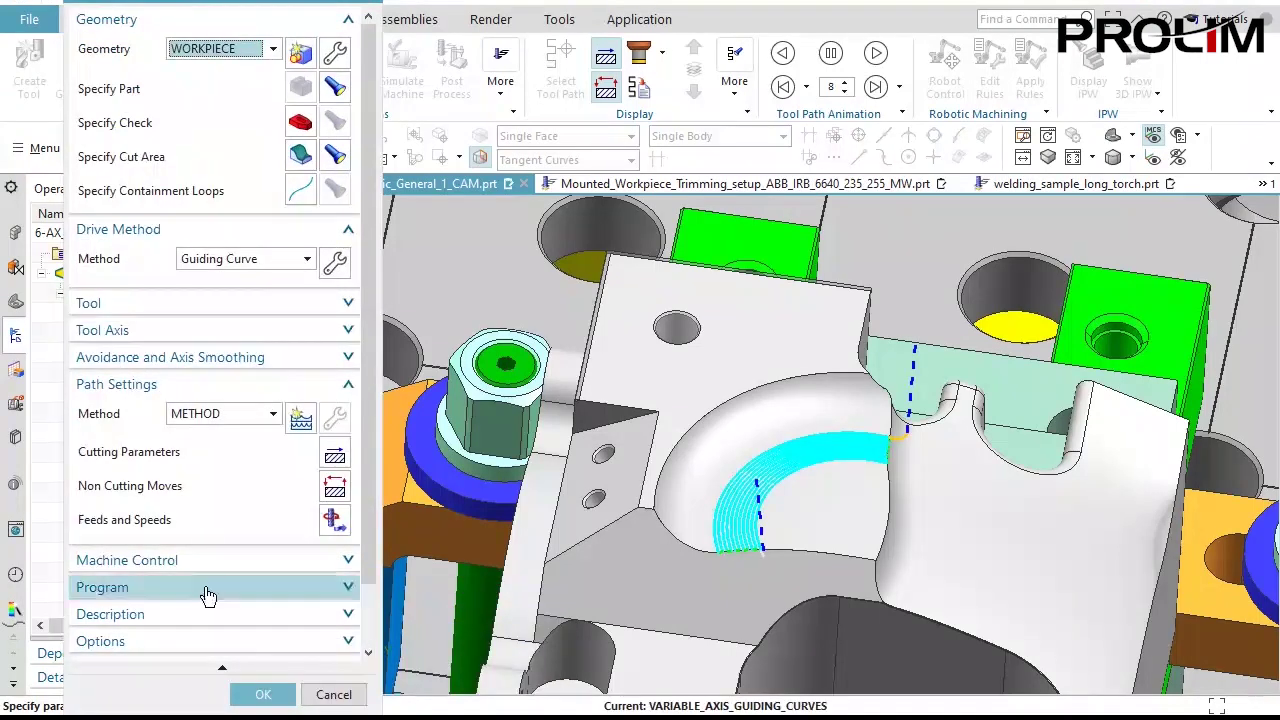
{"action": "left_click", "coordinate": [261, 695]}
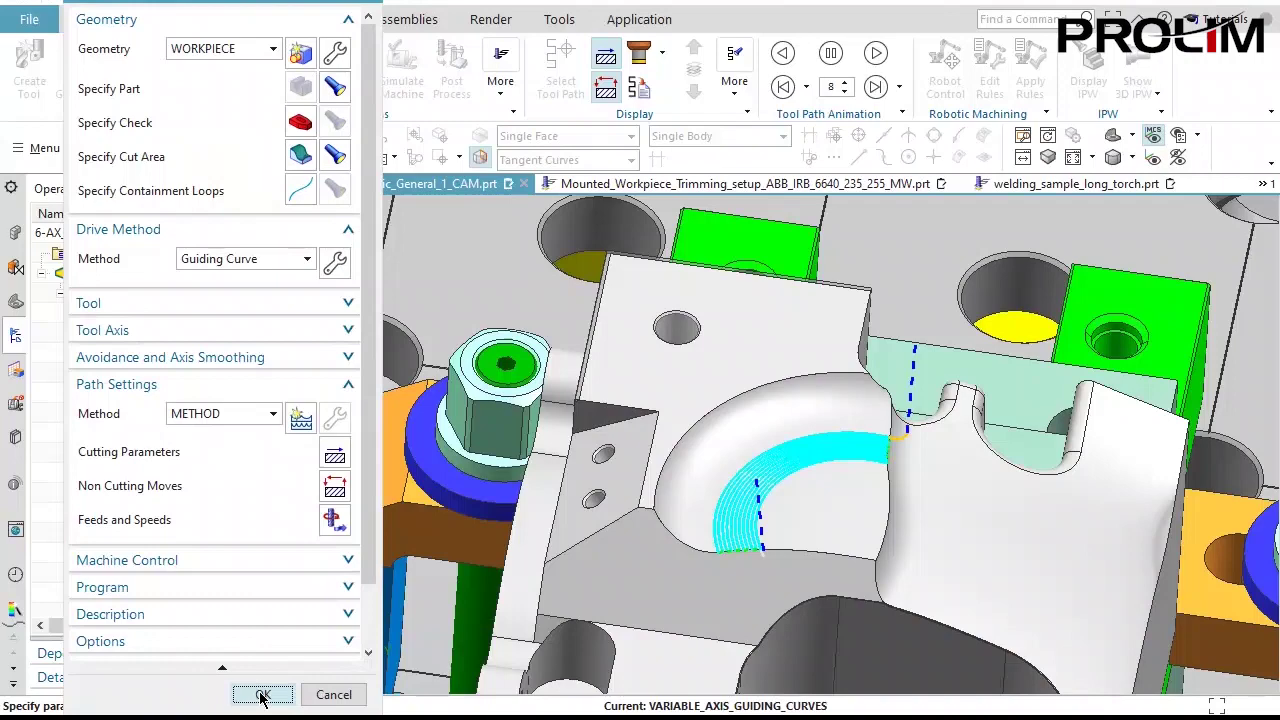
Verify the guiding curves tool path by replaying the tool motion at varied animation speeds, stop the replay, and close the verification.
{"action": "left_click", "coordinate": [297, 65]}
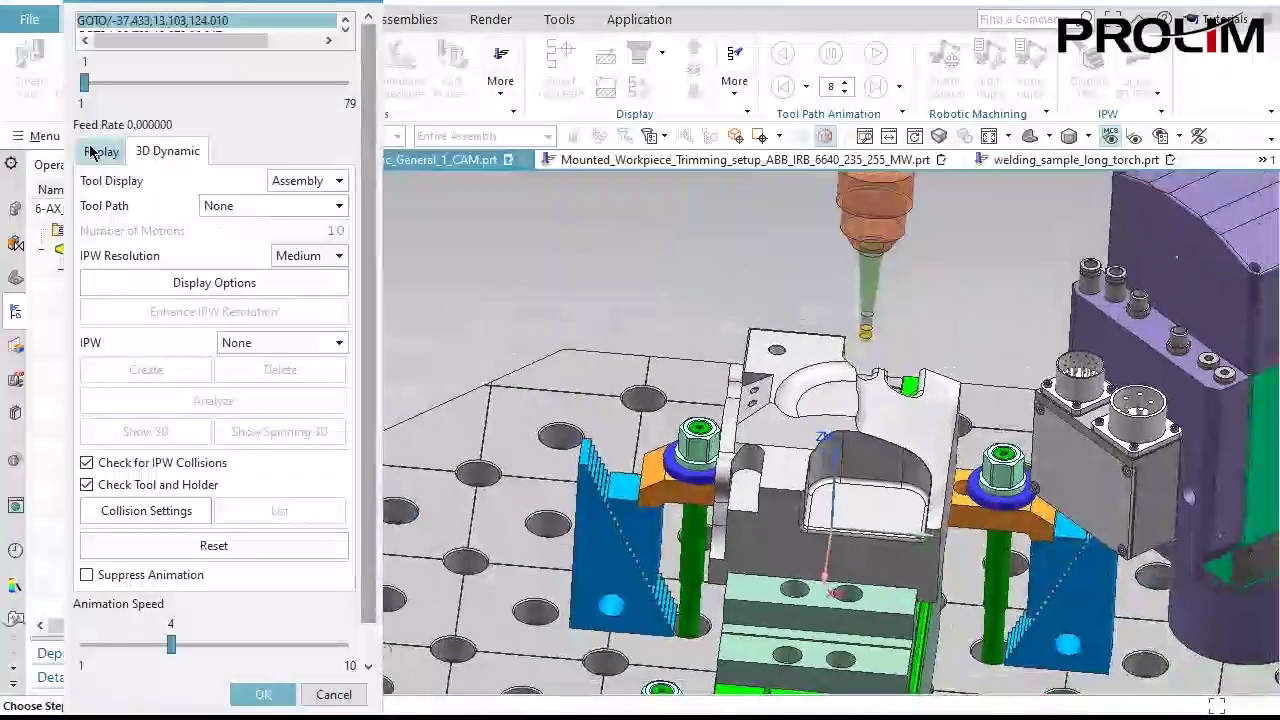
{"action": "left_click", "coordinate": [101, 151]}
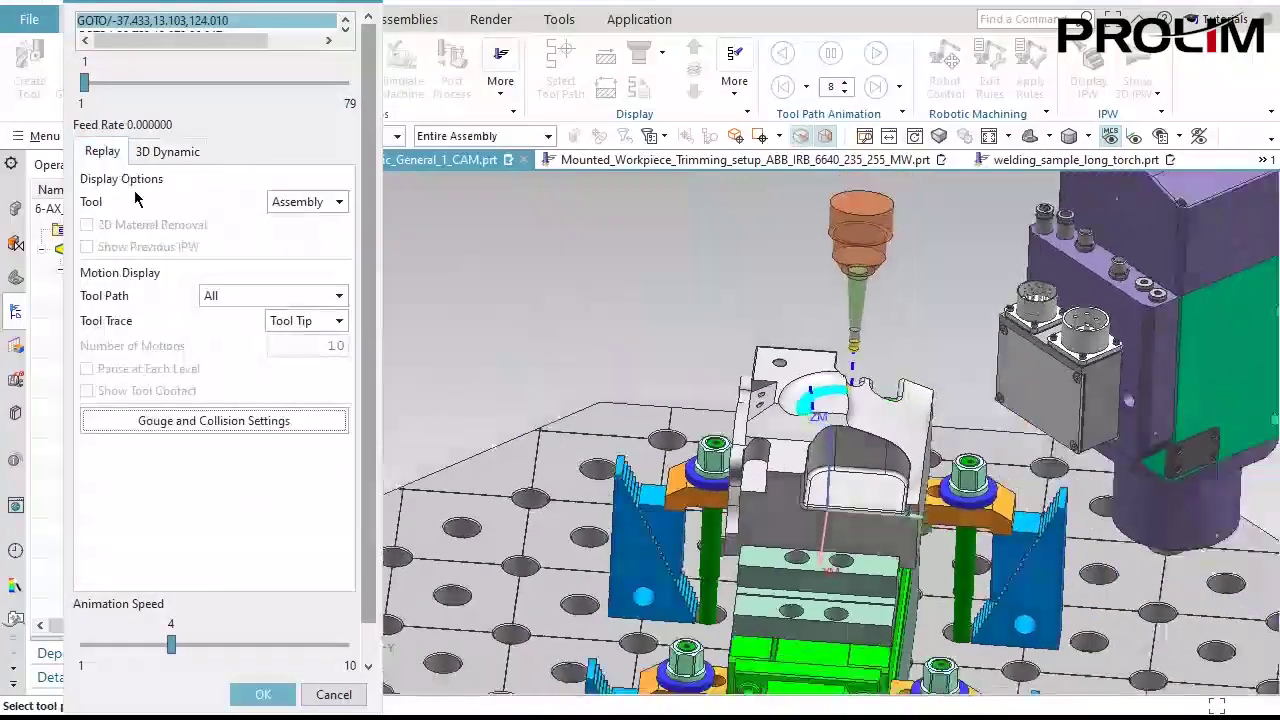
{"action": "scroll", "coordinate": [200, 560], "scroll_direction": "down", "scroll_amount": 1}
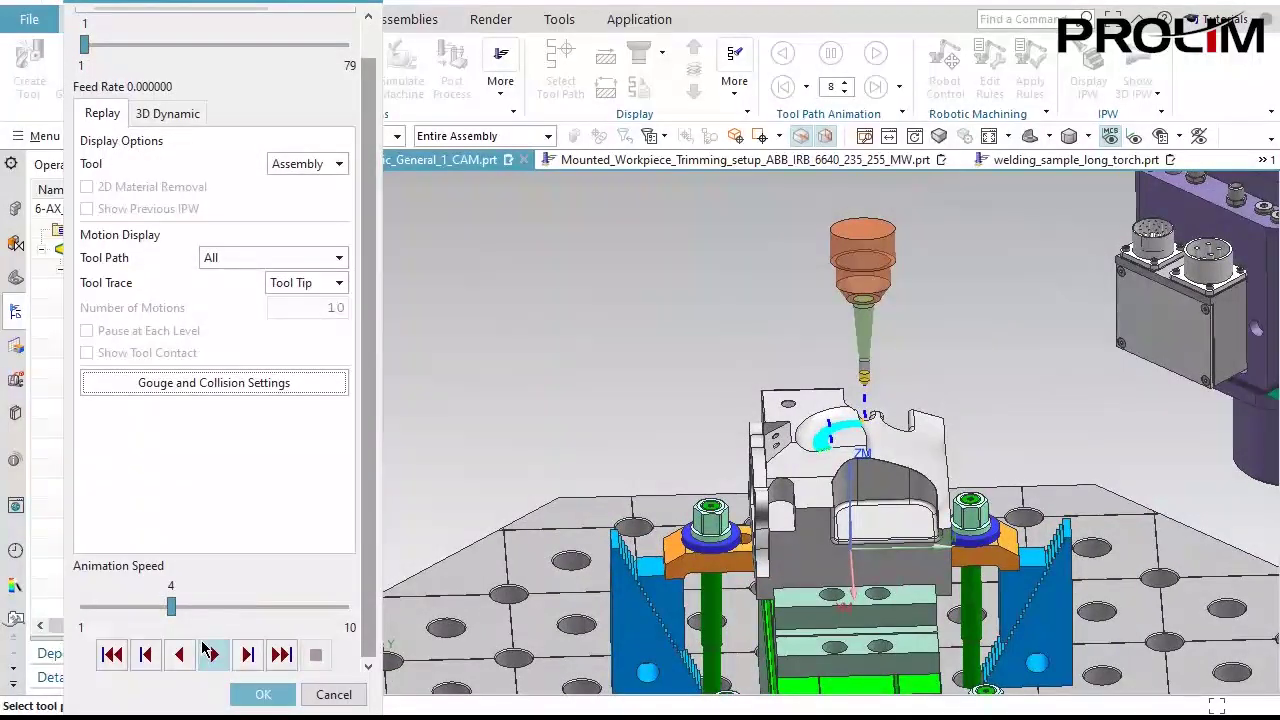
{"action": "left_click", "coordinate": [142, 605]}
{"action": "left_click", "coordinate": [214, 654]}
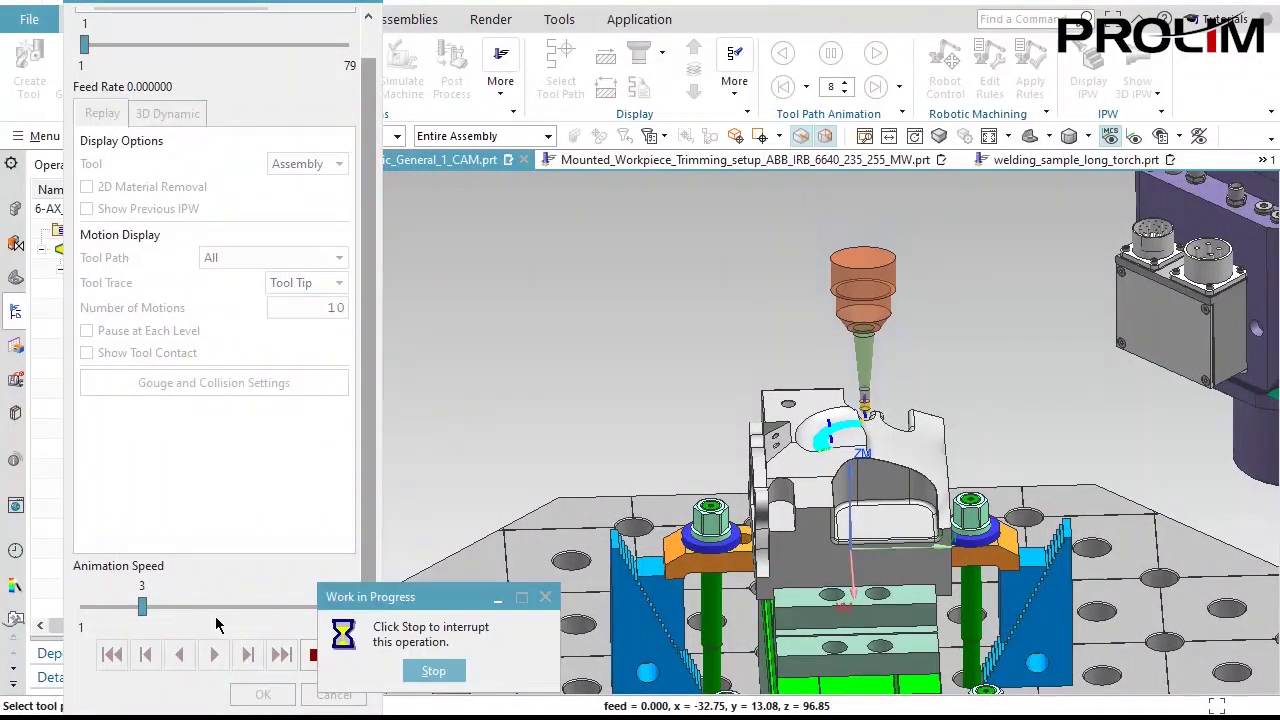
{"action": "left_click", "coordinate": [216, 614]}
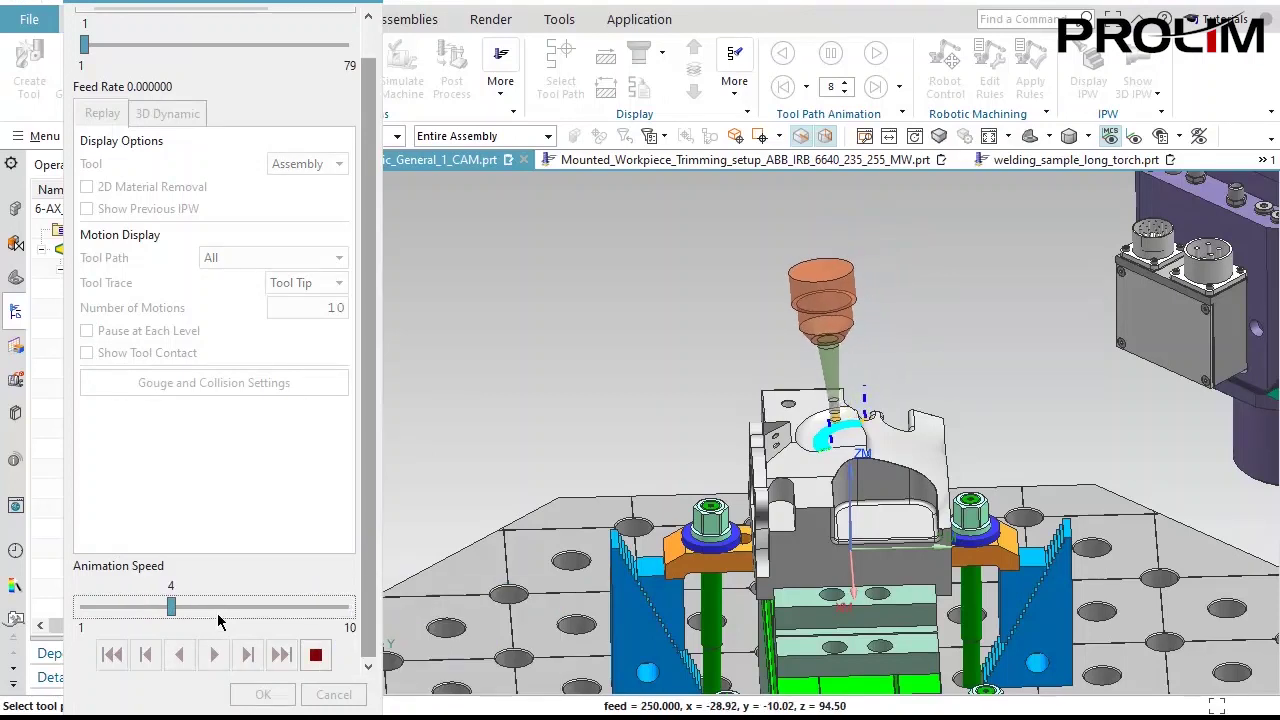
{"action": "left_click", "coordinate": [220, 609]}
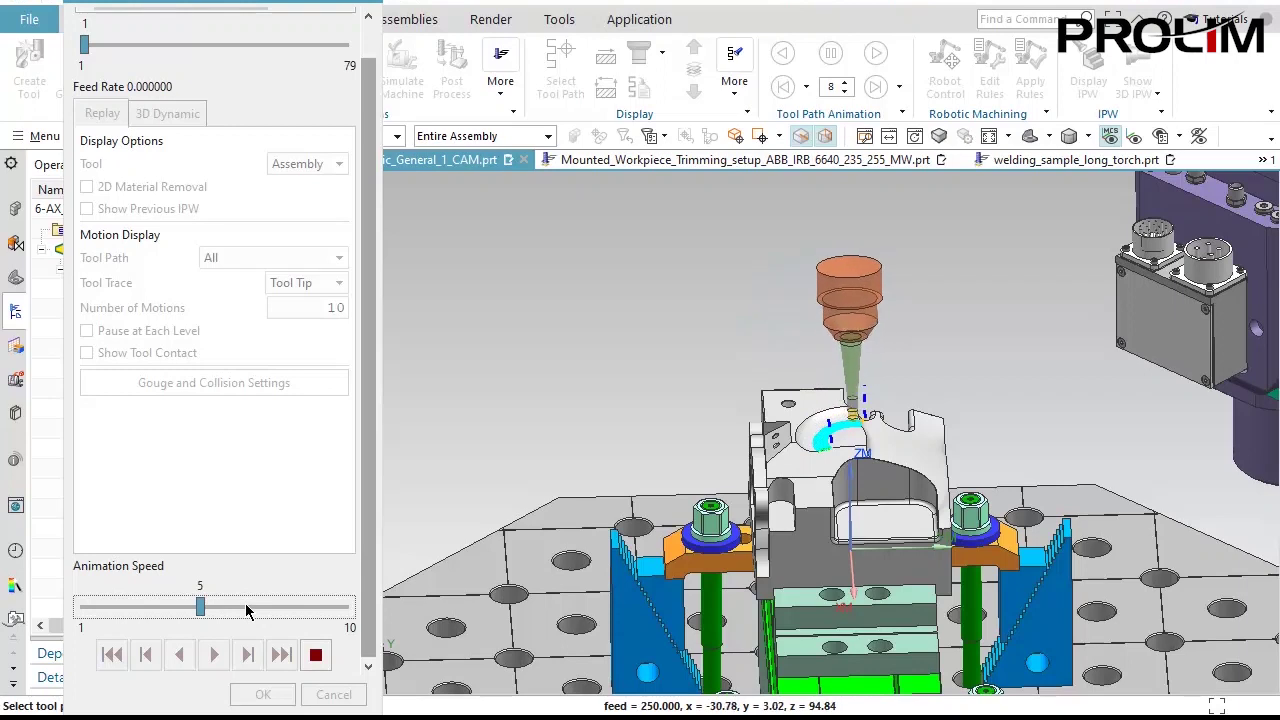
{"action": "left_click", "coordinate": [314, 658]}
{"action": "left_click", "coordinate": [263, 694]}
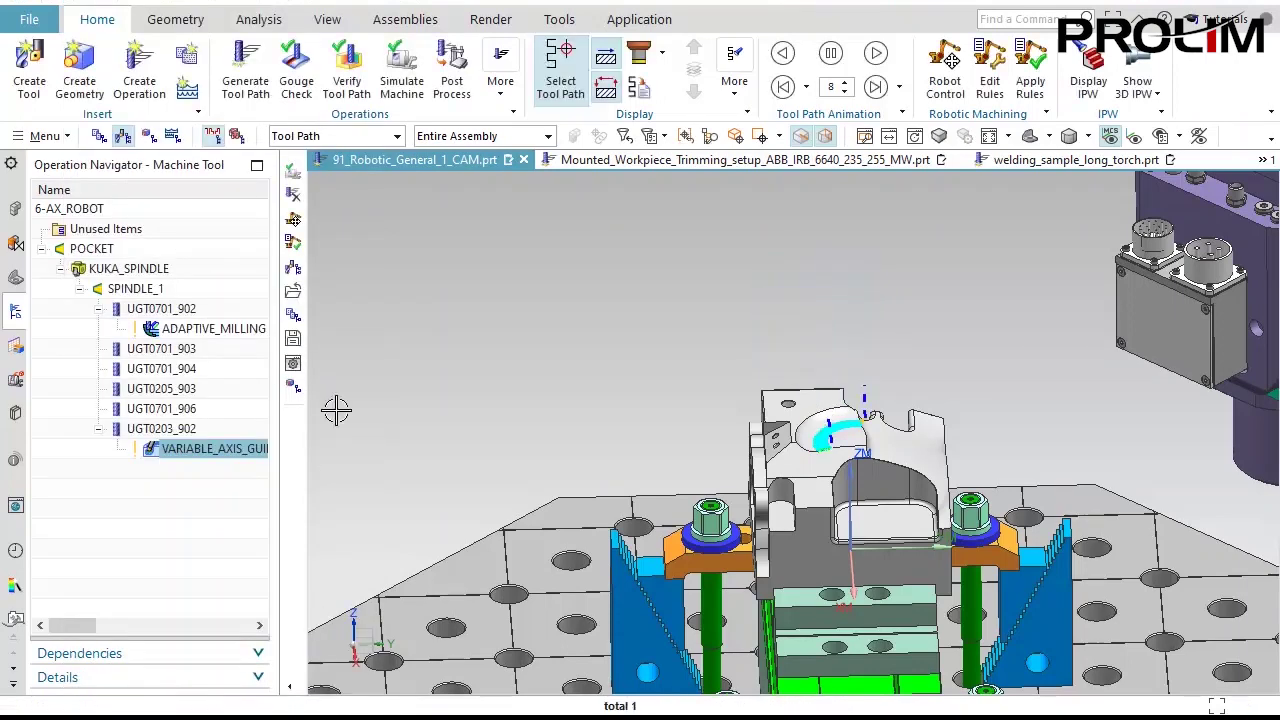
Open the machine simulation for the variable-axis guiding curves operation, inspect the robot's starting position, and leave the simulation without playing it.
{"action": "left_click", "coordinate": [401, 70]}
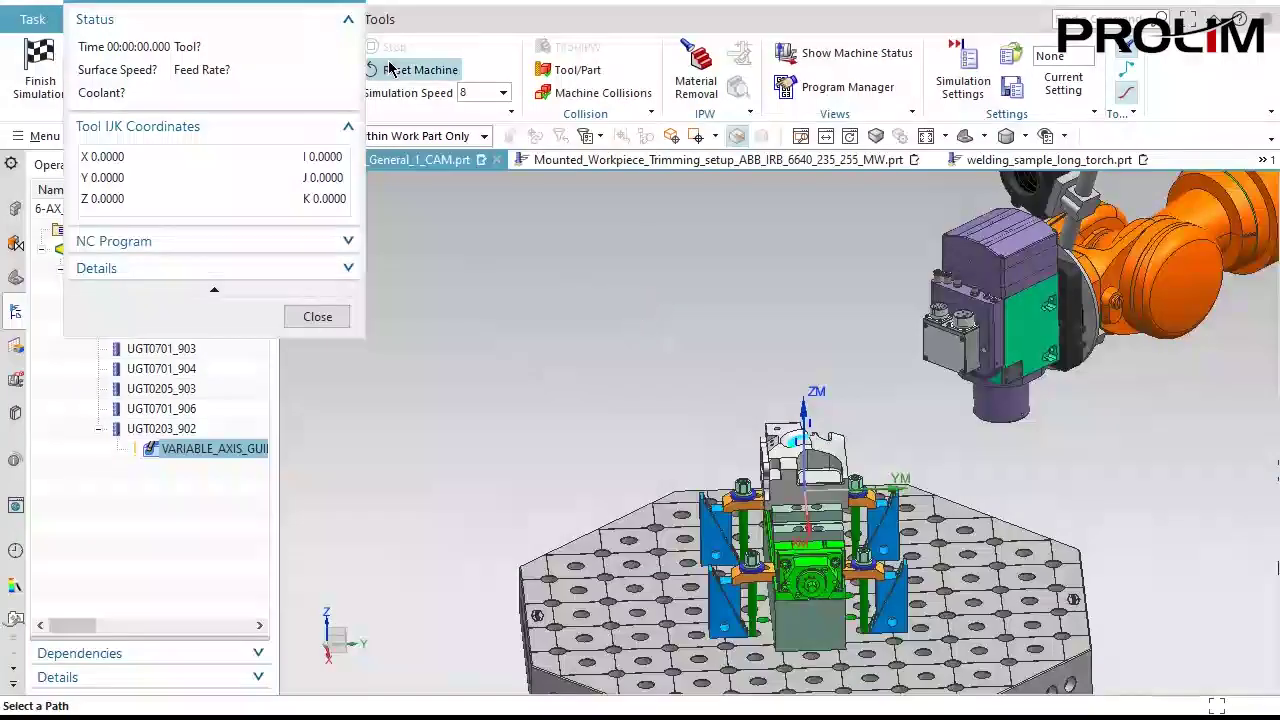
{"action": "left_click", "coordinate": [335, 57]}
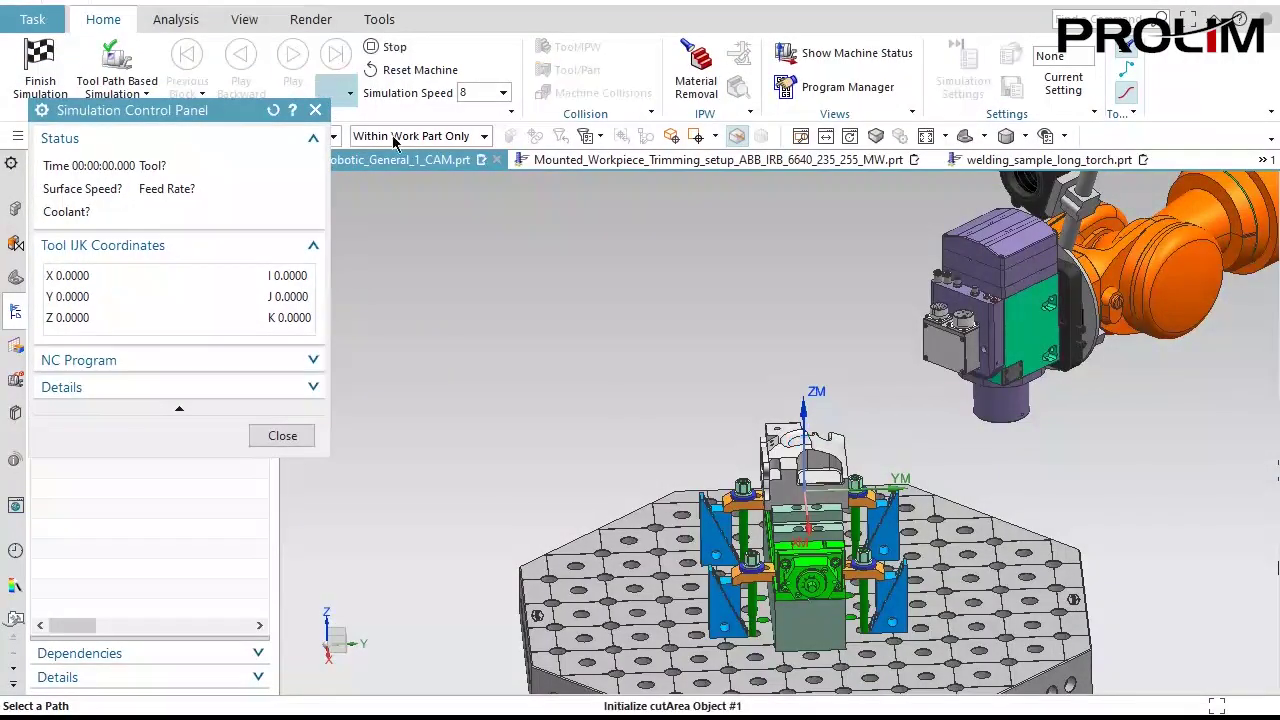
{"action": "left_click", "coordinate": [664, 389]}
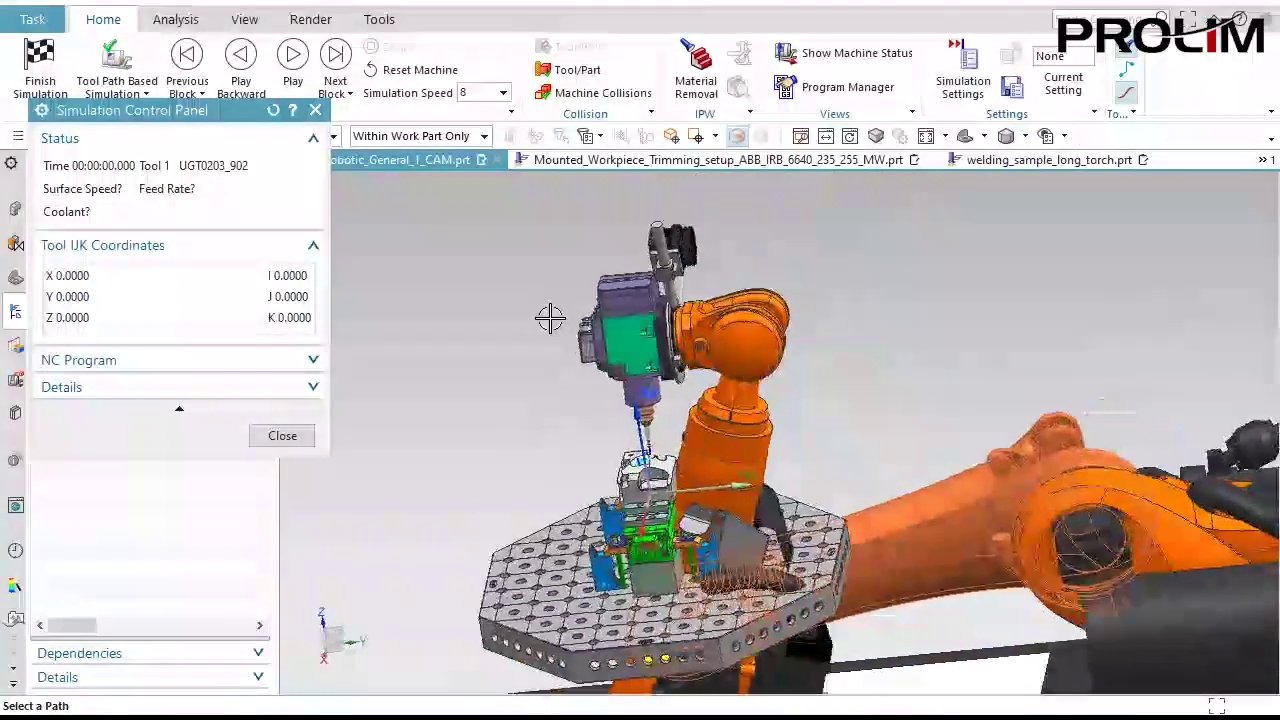
{"action": "left_click", "coordinate": [282, 435]}
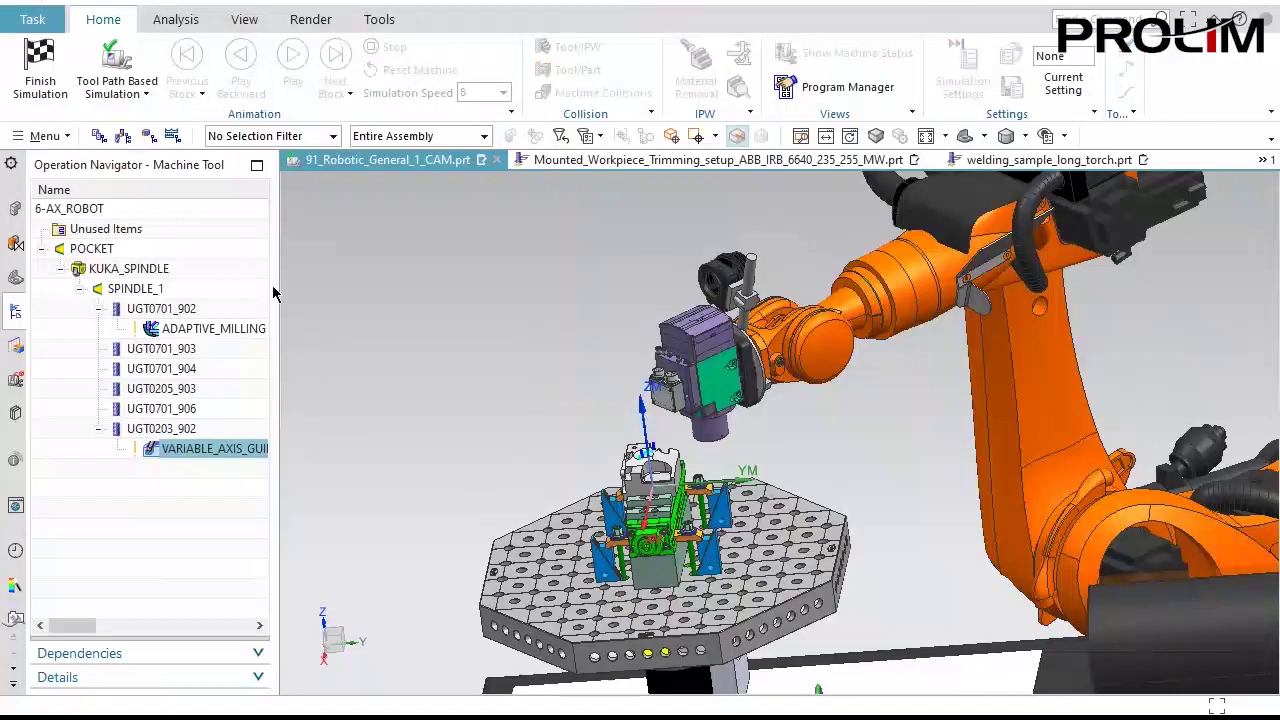
{"action": "left_click", "coordinate": [220, 503]}
{"action": "left_click", "coordinate": [234, 451]}
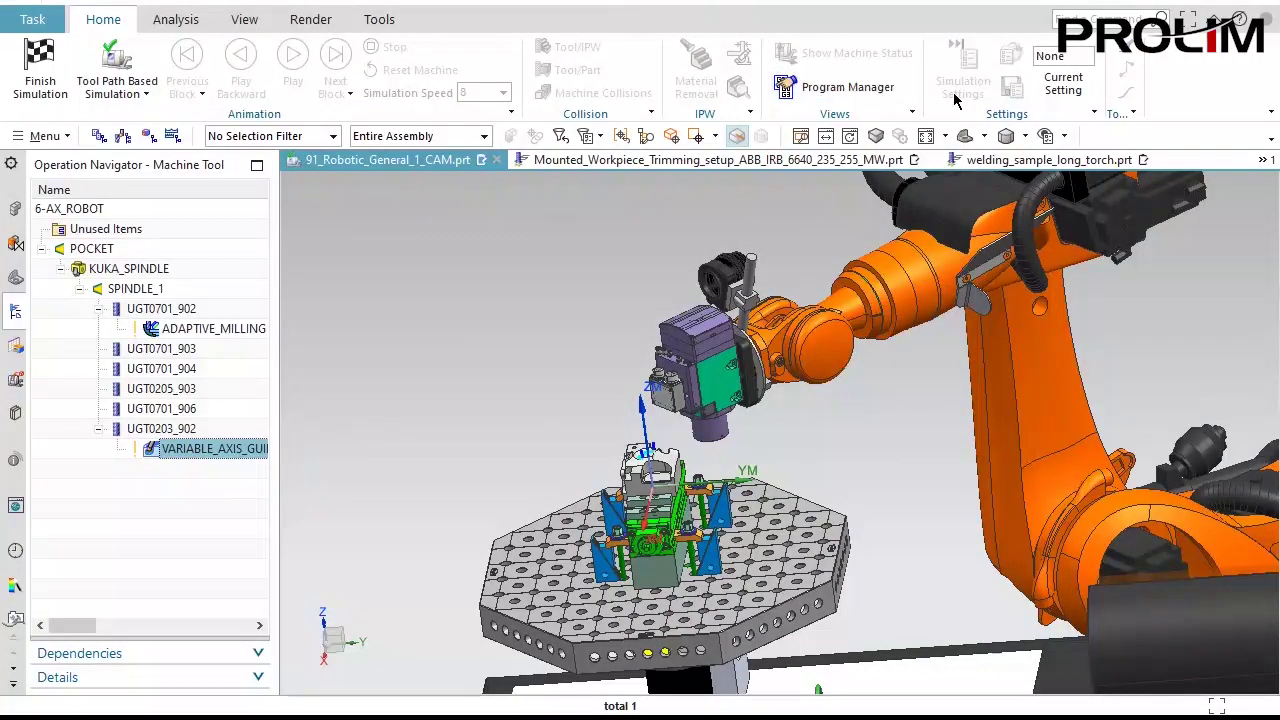
{"action": "left_click", "coordinate": [40, 70]}
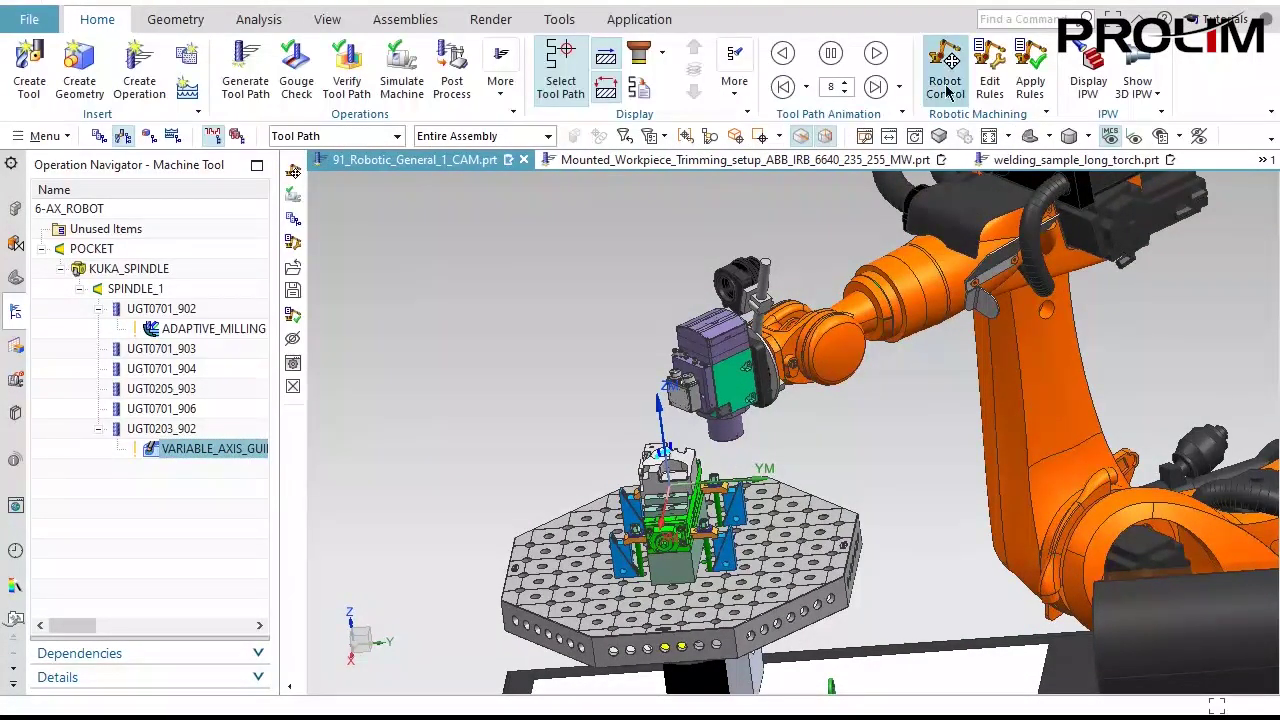
In the operation's robot control settings, add a pose named HomePosition under Before Operation Start.
{"action": "left_click", "coordinate": [947, 90]}
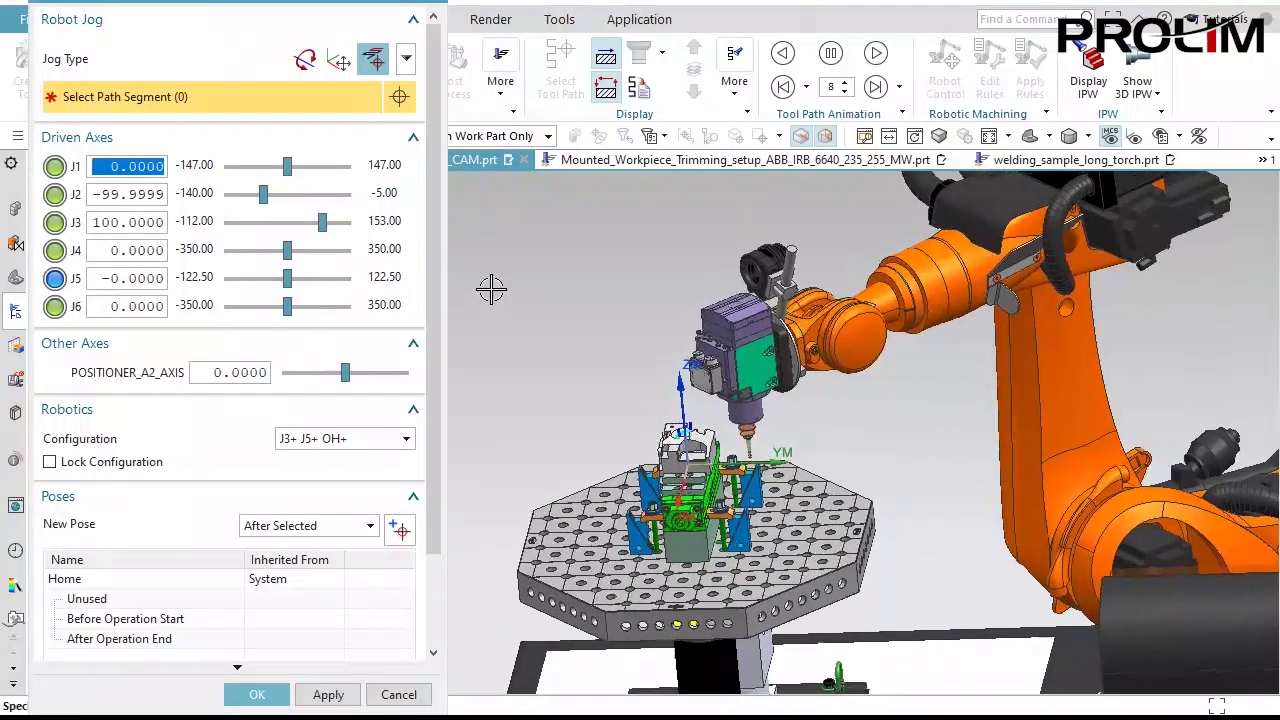
{"action": "scroll", "coordinate": [433, 278], "scroll_direction": "down", "scroll_amount": 3}
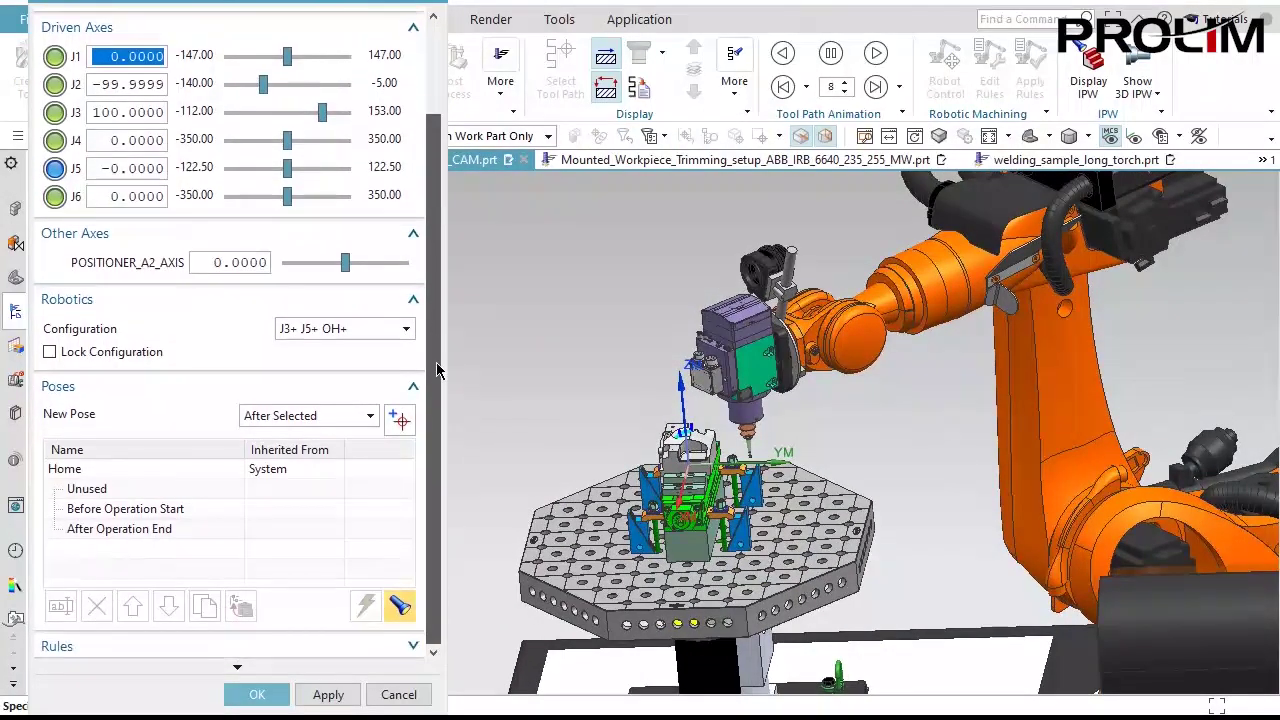
{"action": "left_click", "coordinate": [147, 512]}
{"action": "left_click", "coordinate": [400, 419]}
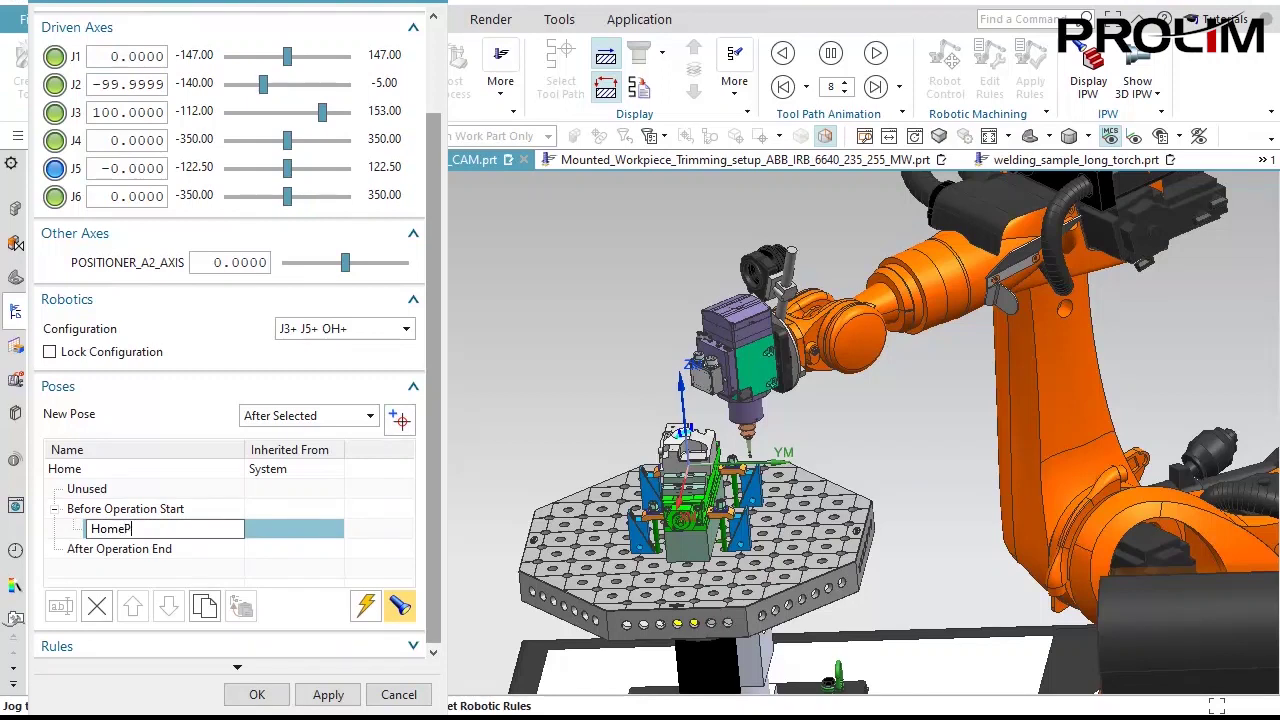
{"action": "type", "text": "HomePosition"}
{"action": "key", "text": "Return"}
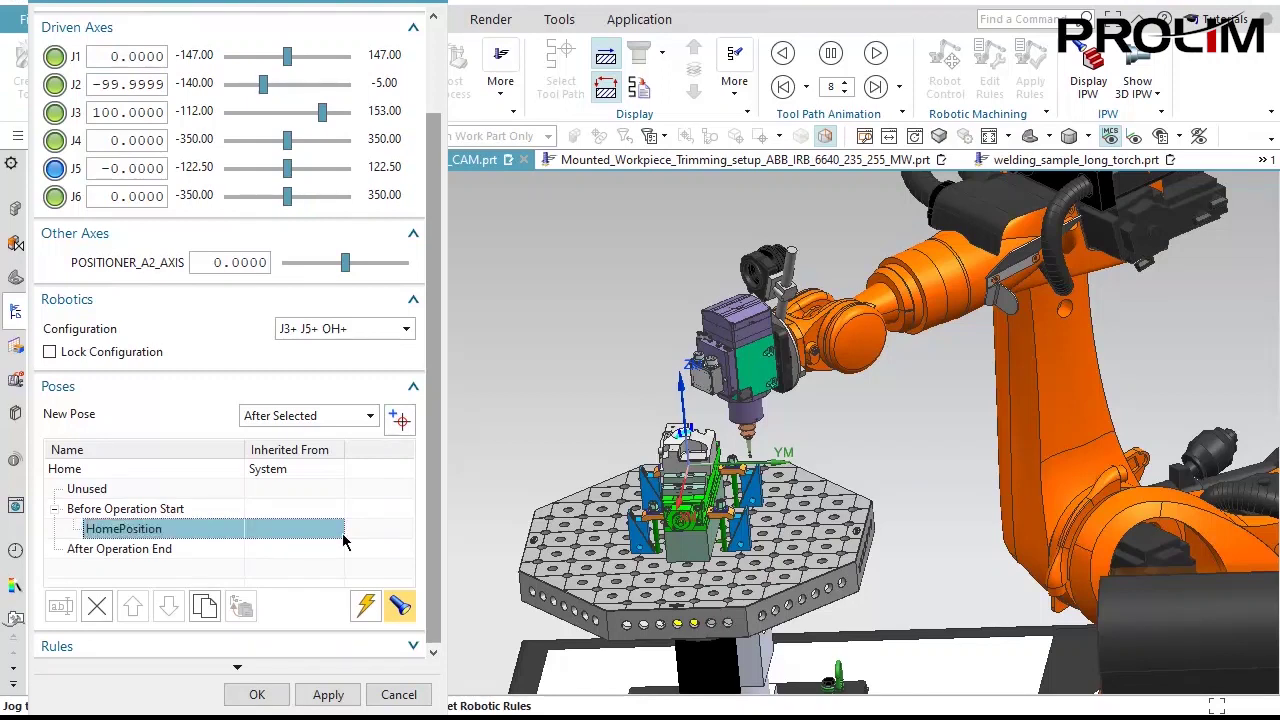
Copy the HomePosition pose to After Operation End and apply the robot control settings.
{"action": "right_click", "coordinate": [104, 538]}
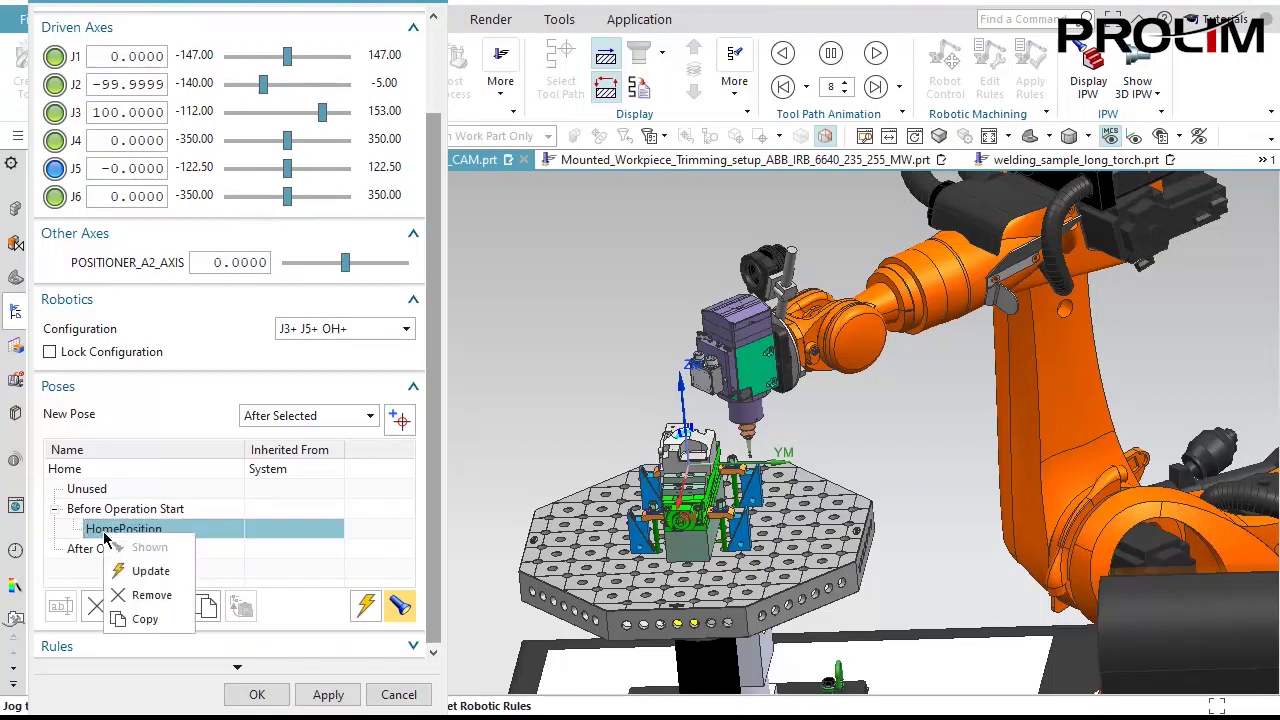
{"action": "left_click", "coordinate": [146, 614]}
{"action": "right_click", "coordinate": [152, 552]}
{"action": "left_click", "coordinate": [168, 591]}
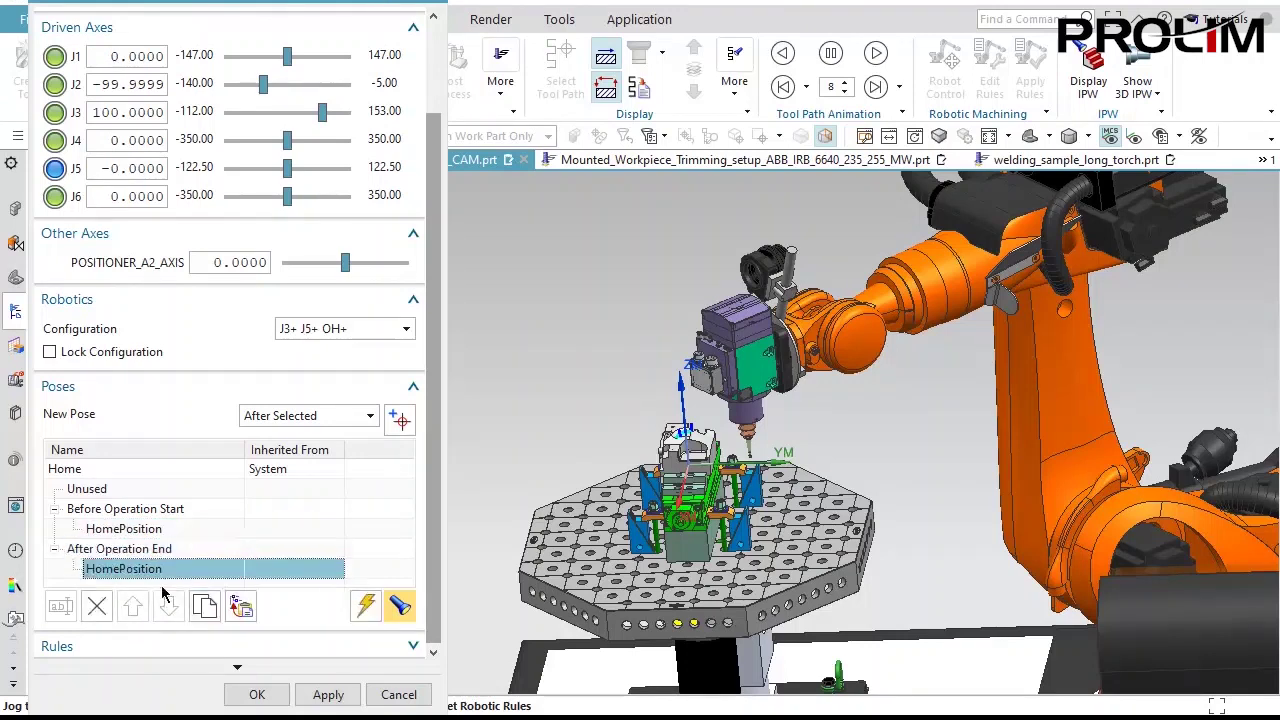
{"action": "left_click", "coordinate": [329, 694]}
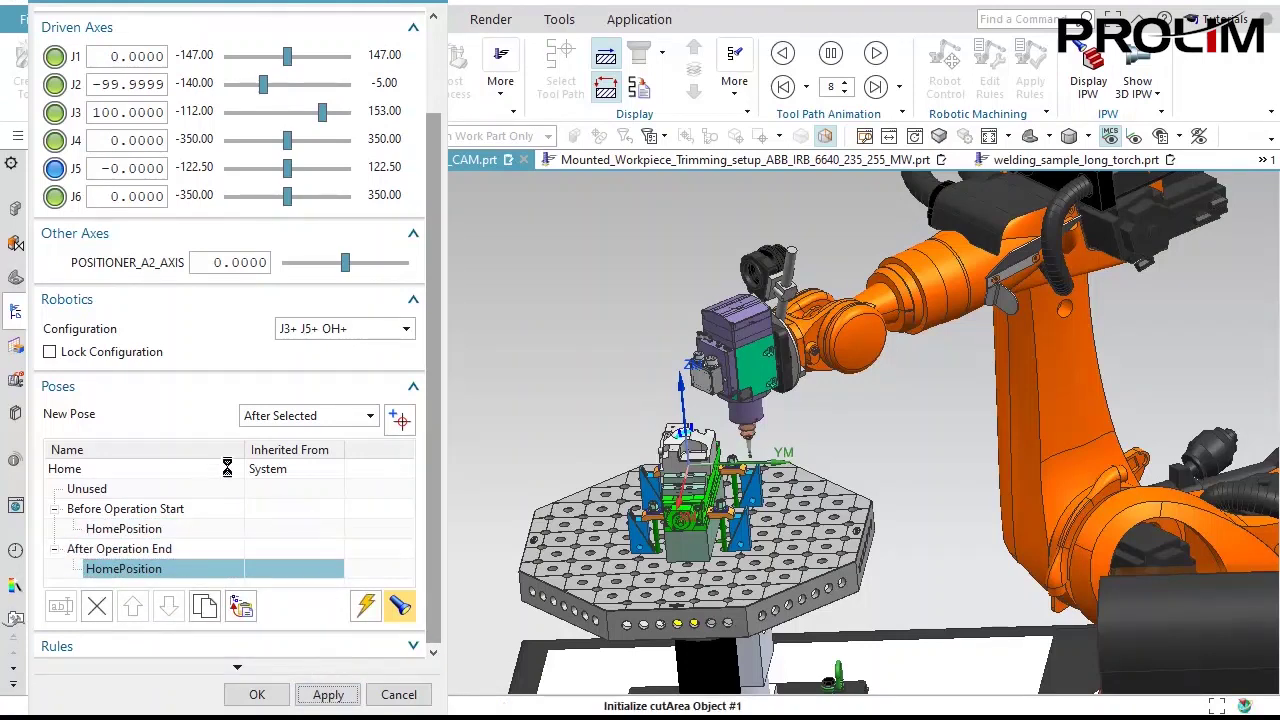
Jog the robot to a point on the cyan cutting passes of the curved recess and inspect its posture.
{"action": "left_click", "coordinate": [163, 497]}
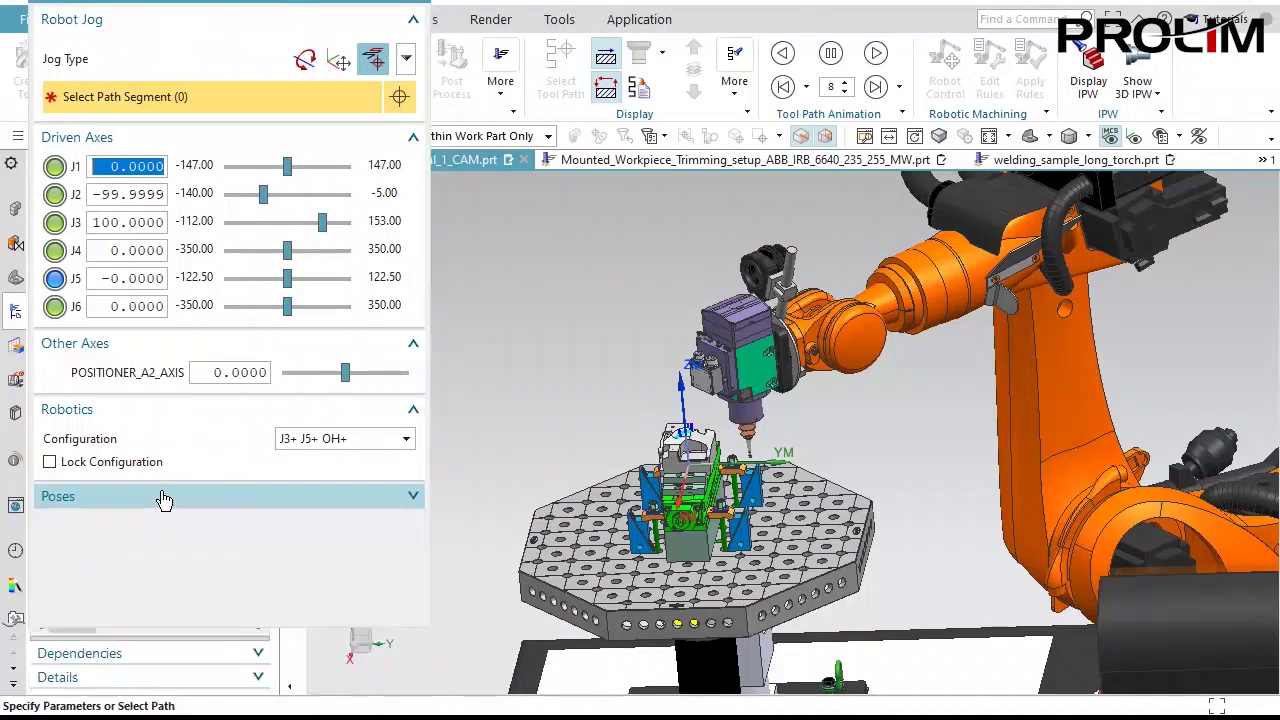
{"action": "scroll", "coordinate": [511, 431], "scroll_direction": "up", "scroll_amount": 5}
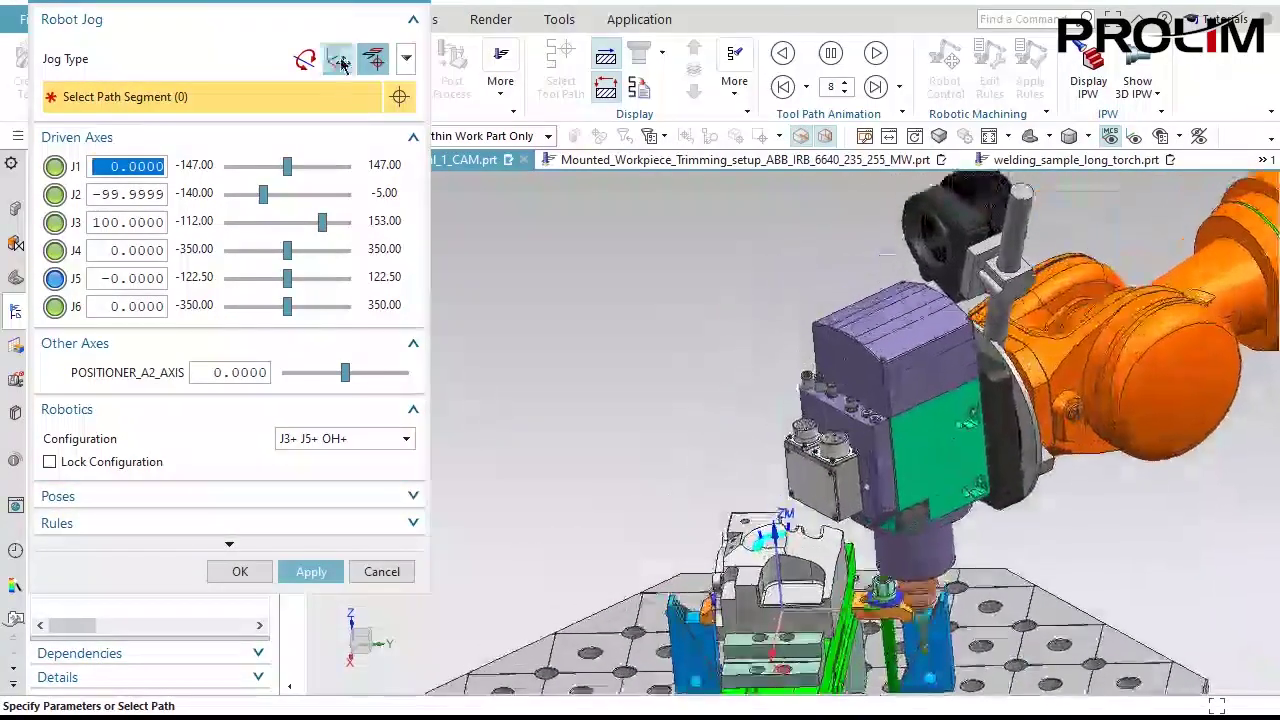
{"action": "scroll", "coordinate": [765, 528], "scroll_direction": "down", "scroll_amount": 3}
{"action": "scroll", "coordinate": [774, 514], "scroll_direction": "up", "scroll_amount": 8}
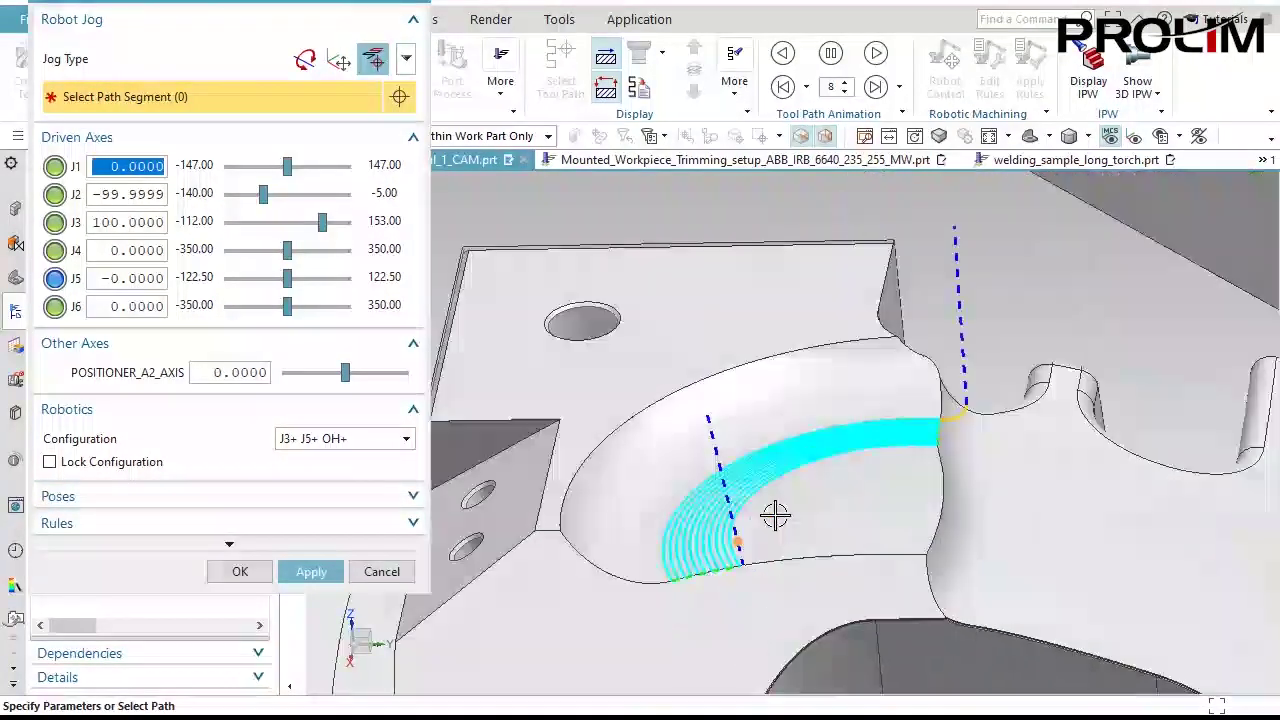
{"action": "left_click", "coordinate": [750, 391]}
{"action": "scroll", "coordinate": [737, 434], "scroll_direction": "down", "scroll_amount": 6}
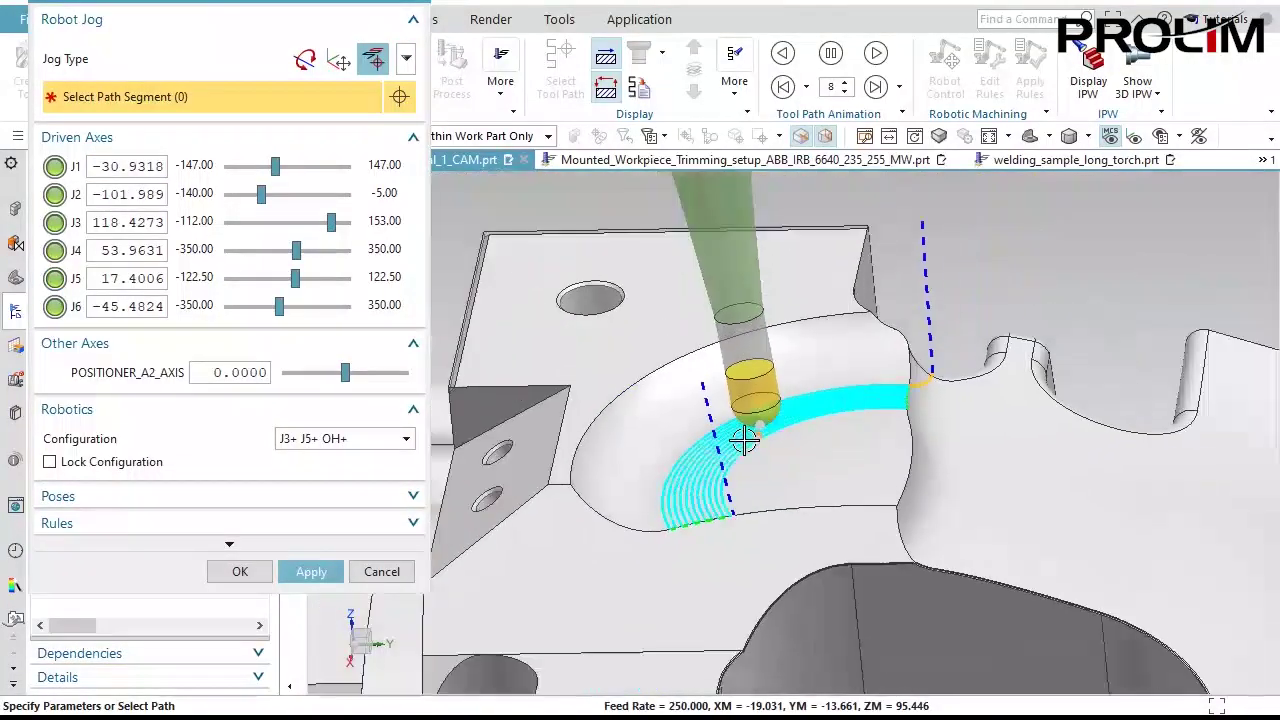
{"action": "scroll", "coordinate": [543, 386], "scroll_direction": "down", "scroll_amount": 5}
{"action": "middle_click_drag", "start_coordinate": [857, 509], "coordinate": [857, 506]}
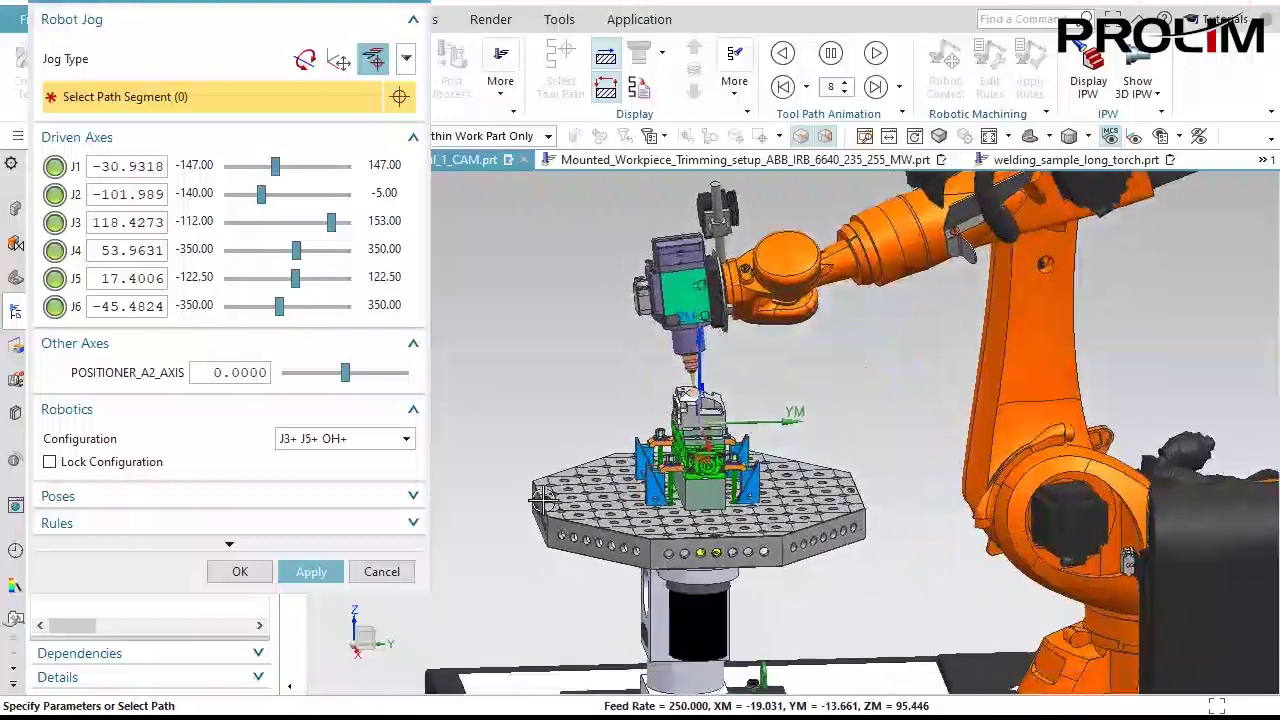
Set the configuration rule to the robot's current J3+ J5+ OH+ configuration and accept the robot control settings.
{"action": "left_click", "coordinate": [151, 524]}
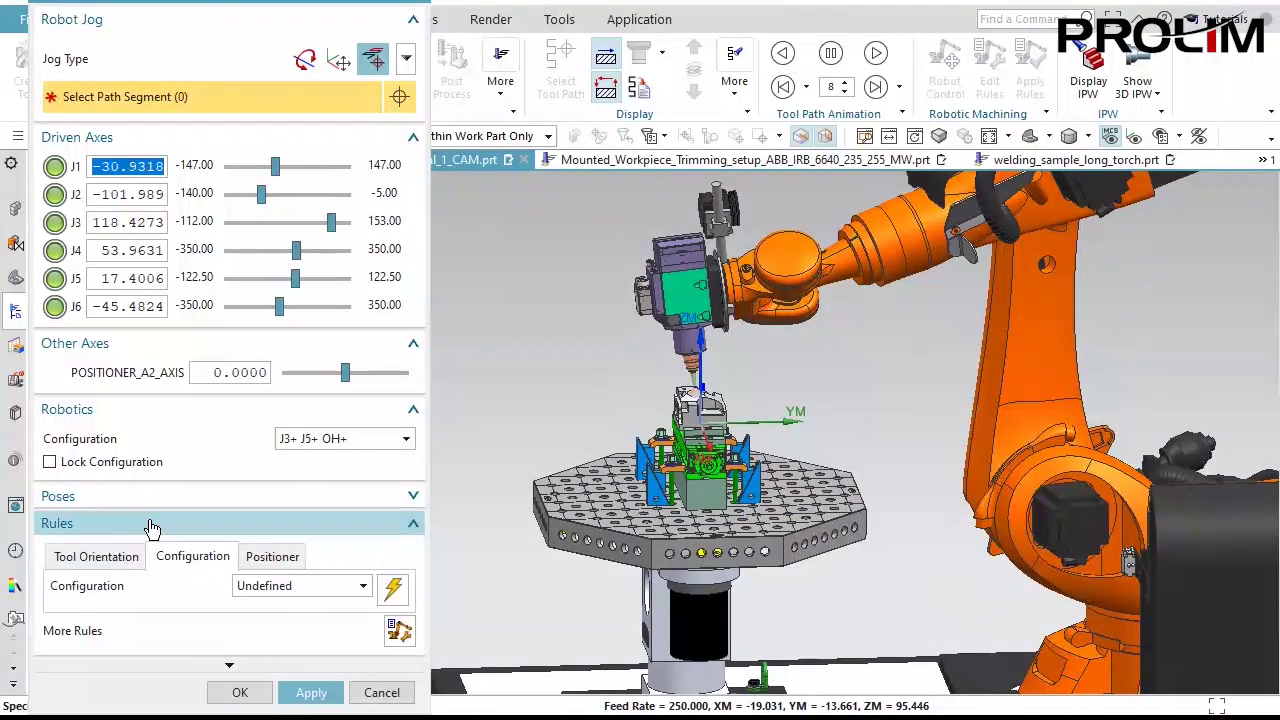
{"action": "left_click", "coordinate": [395, 596]}
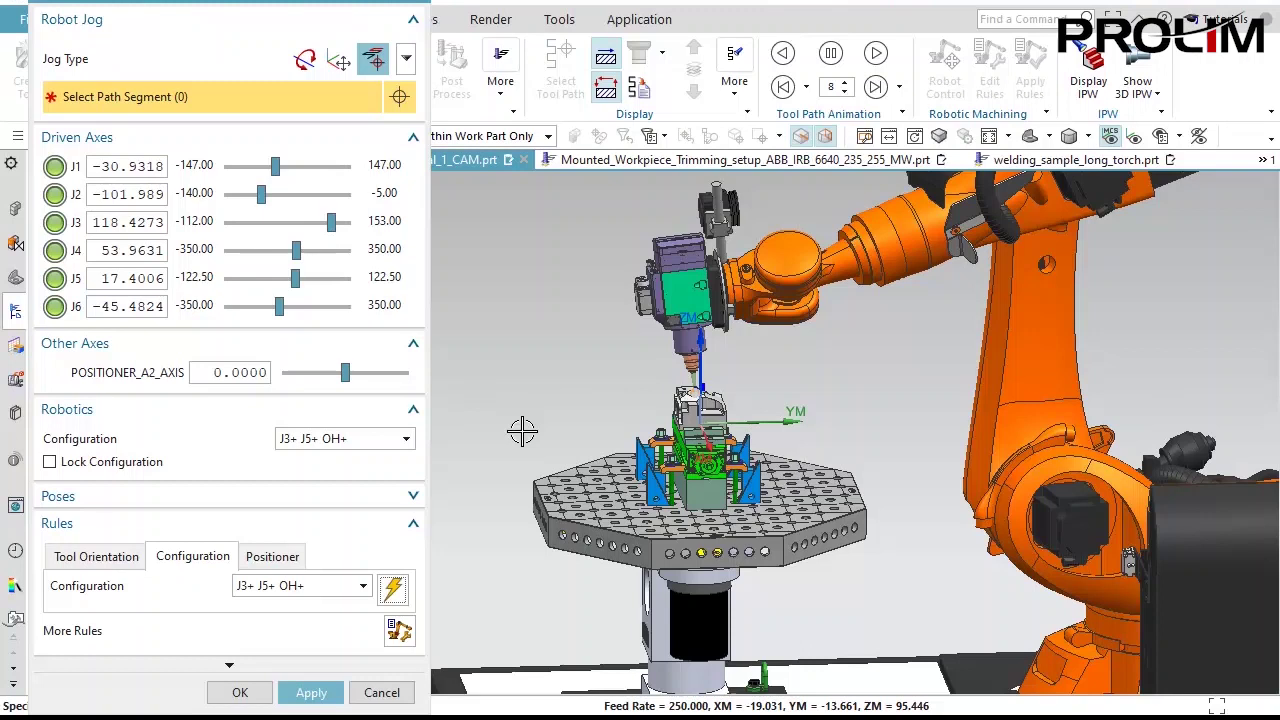
{"action": "left_click", "coordinate": [240, 693]}
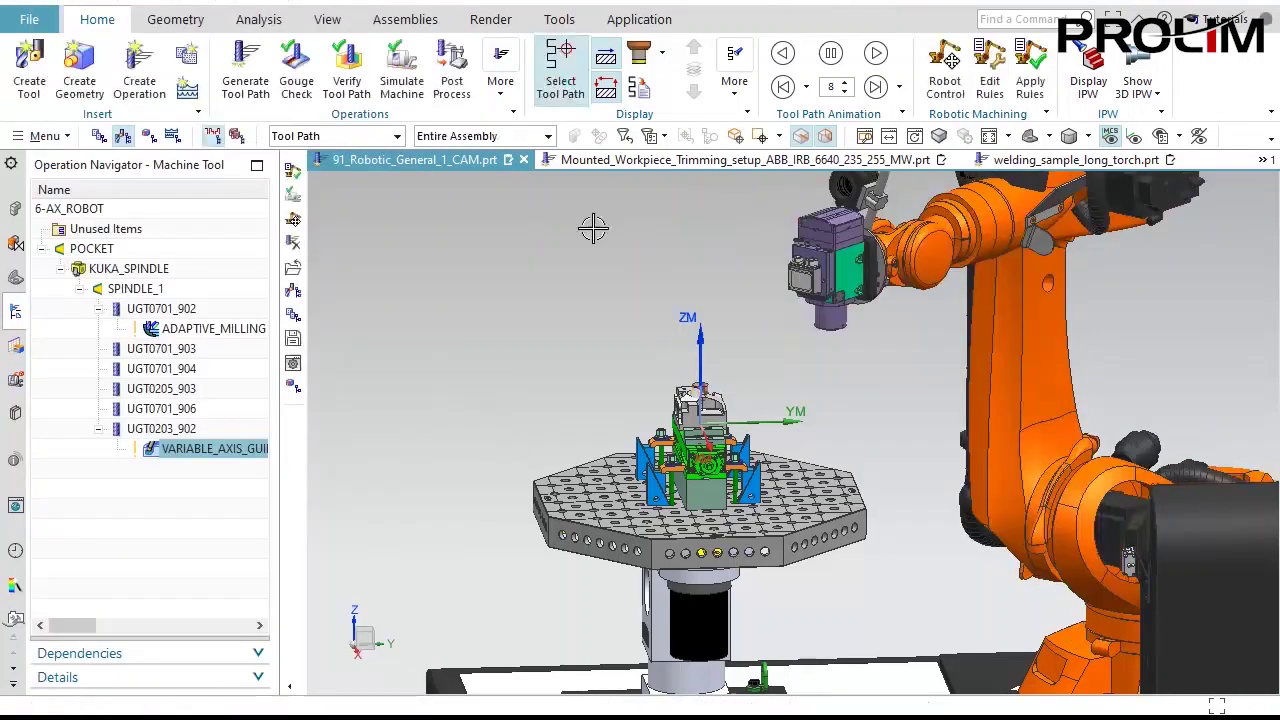
Apply the robotic rules to the VARIABLE_AXIS_GUIDING_CURVES operation and run the tool path validation.
{"action": "left_click", "coordinate": [1028, 87]}
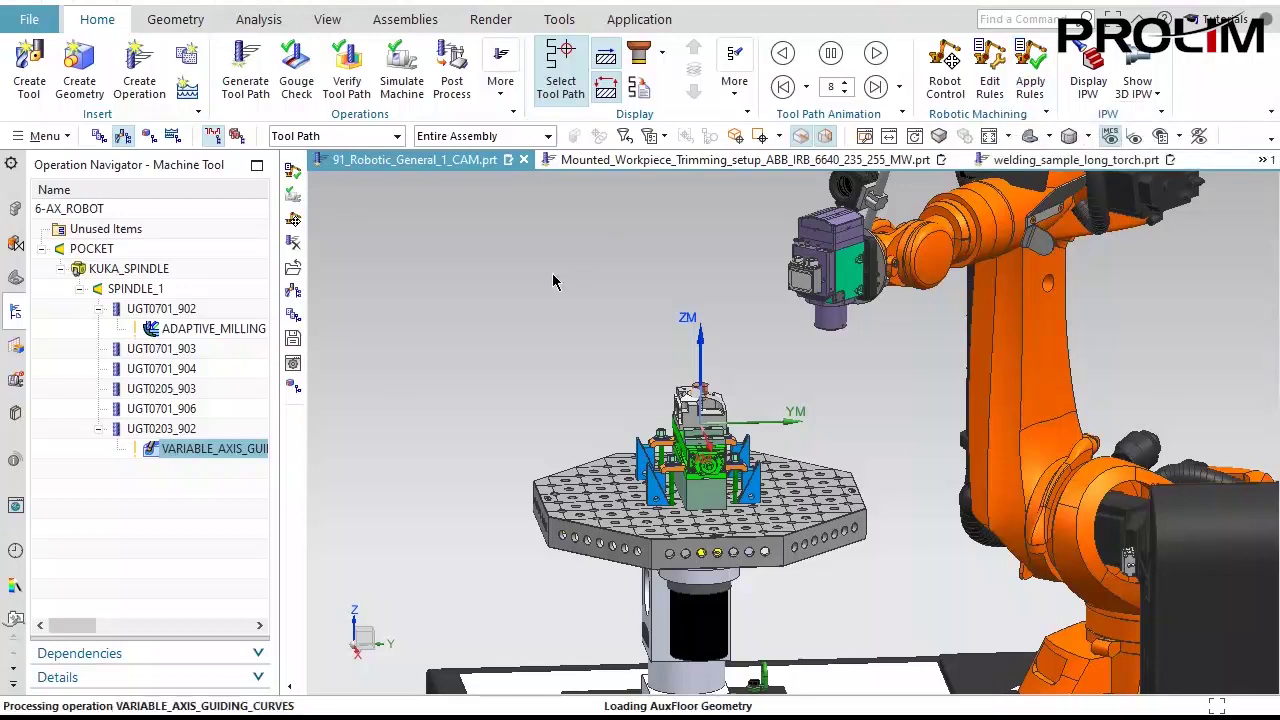
{"action": "left_click", "coordinate": [548, 402]}
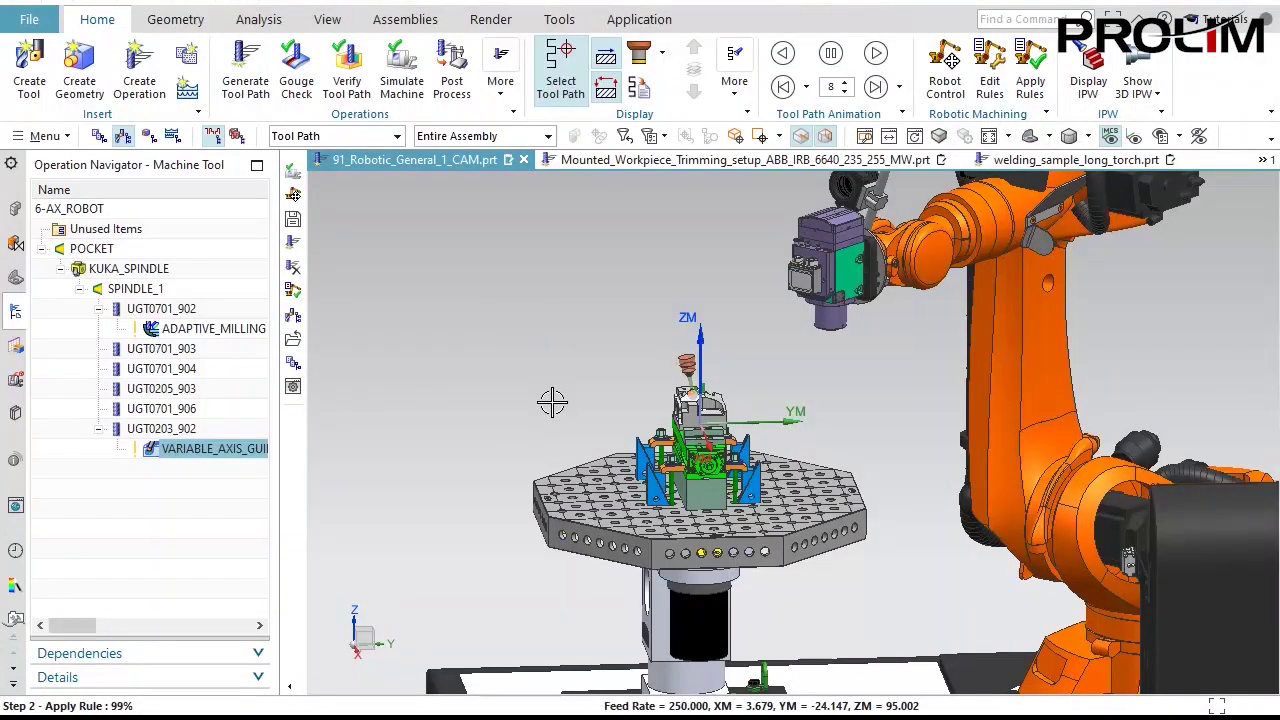
{"action": "left_click", "coordinate": [185, 532]}
Simulate VARIABLE_AXIS_GUIDING_CURVES on the machine block by block at speed 1 and inspect the tool's approach to the part.
{"action": "left_click", "coordinate": [196, 450]}
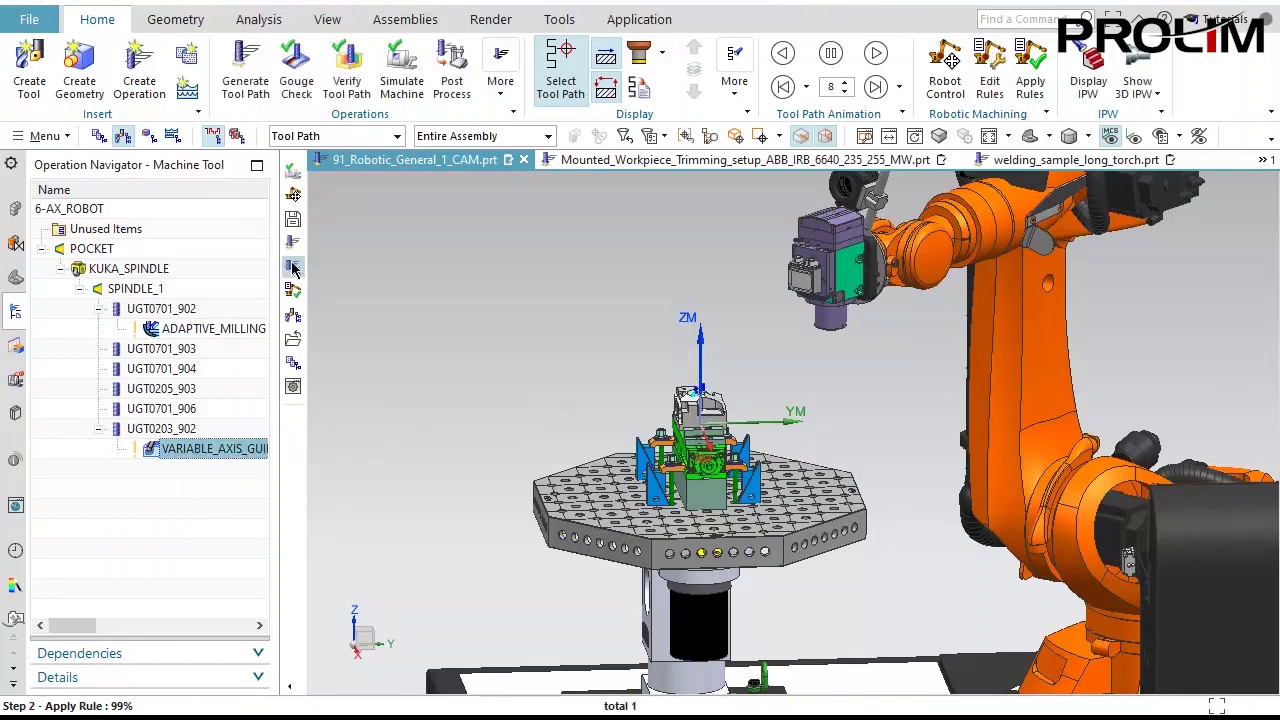
{"action": "left_click", "coordinate": [398, 82]}
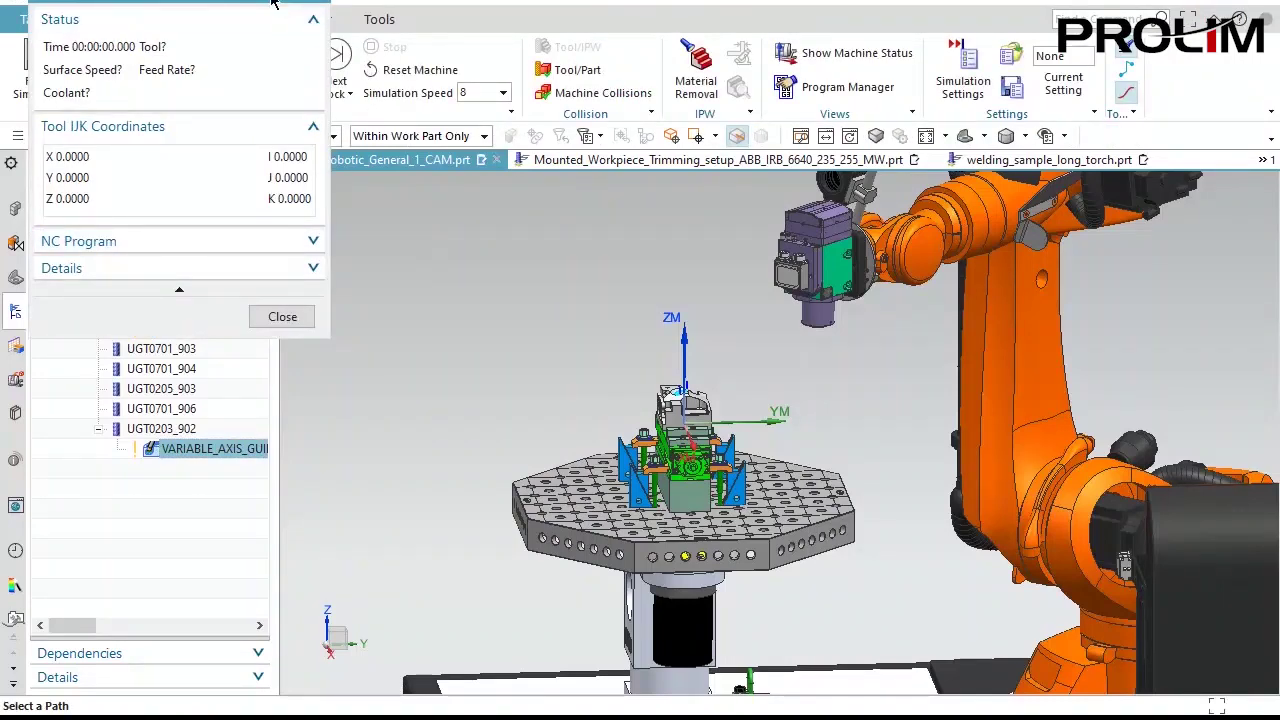
{"action": "left_click", "coordinate": [338, 56]}
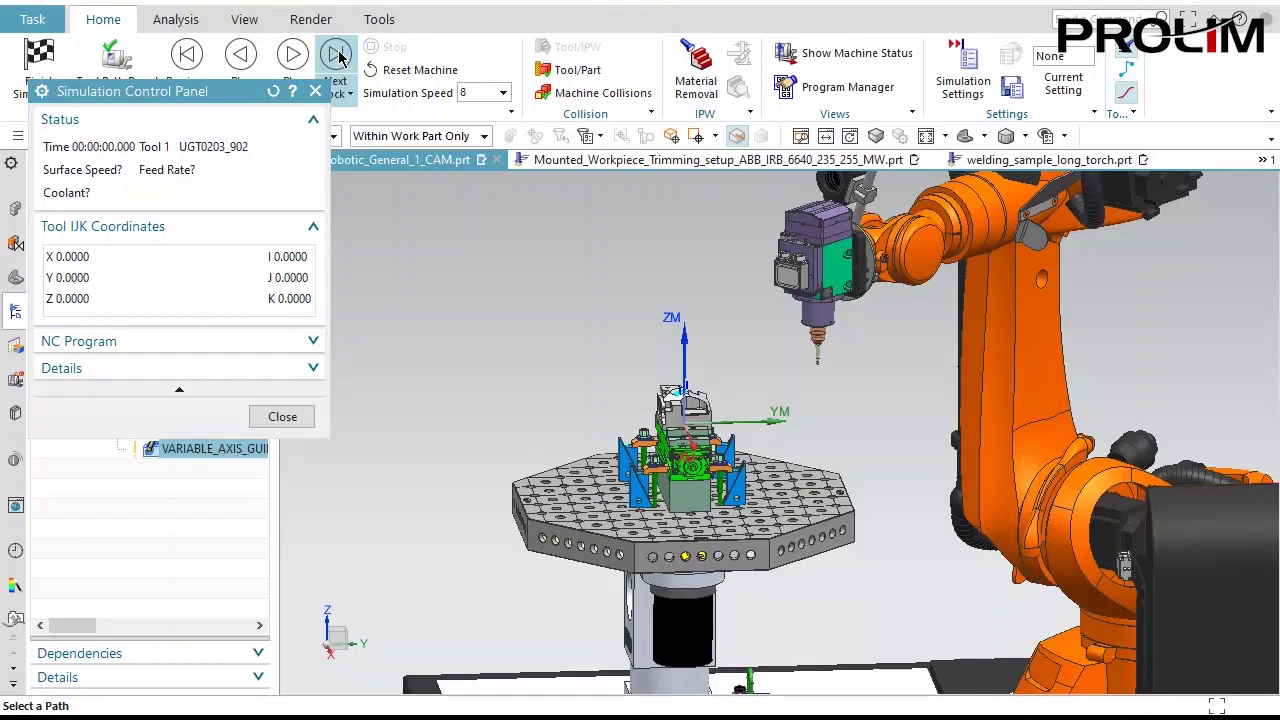
{"action": "left_click", "coordinate": [503, 93]}
{"action": "left_click", "coordinate": [474, 113]}
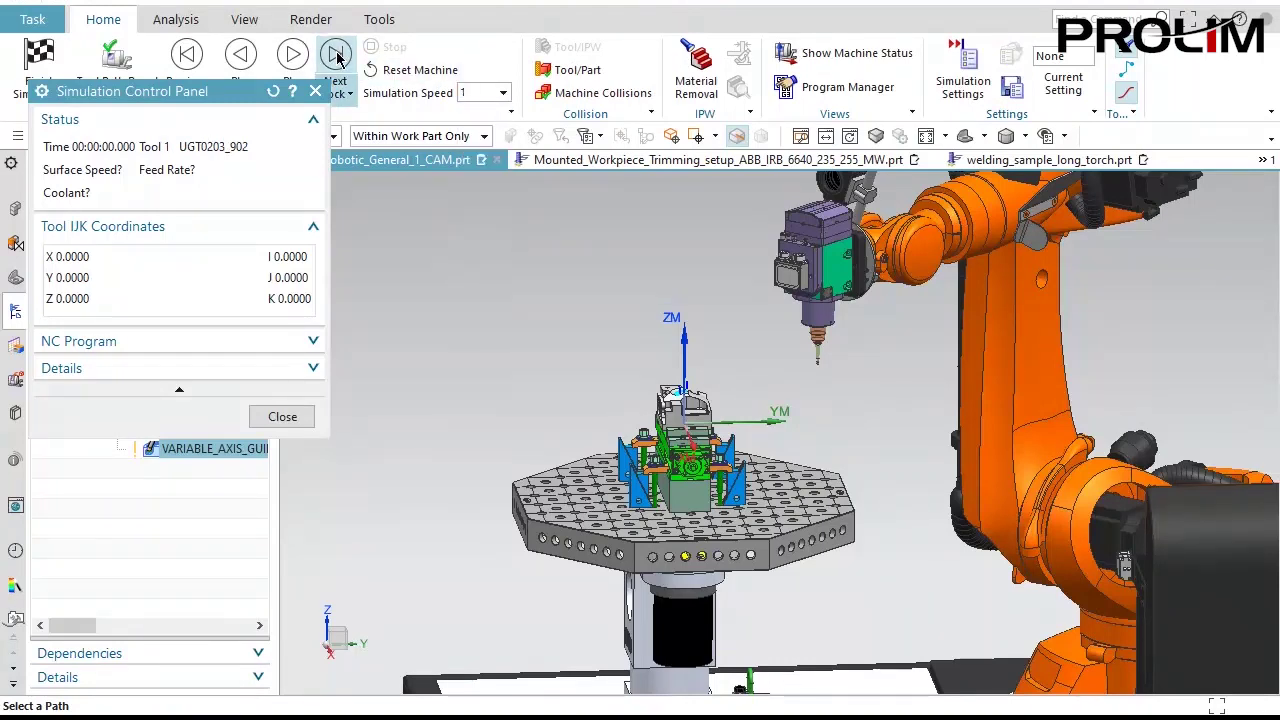
{"action": "left_click", "coordinate": [336, 54]}
{"action": "middle_click_drag", "start_coordinate": [511, 382], "coordinate": [625, 402]}
{"action": "scroll", "coordinate": [511, 382], "scroll_direction": "up", "scroll_amount": 5}
{"action": "scroll", "coordinate": [511, 382], "scroll_direction": "up", "scroll_amount": 2}
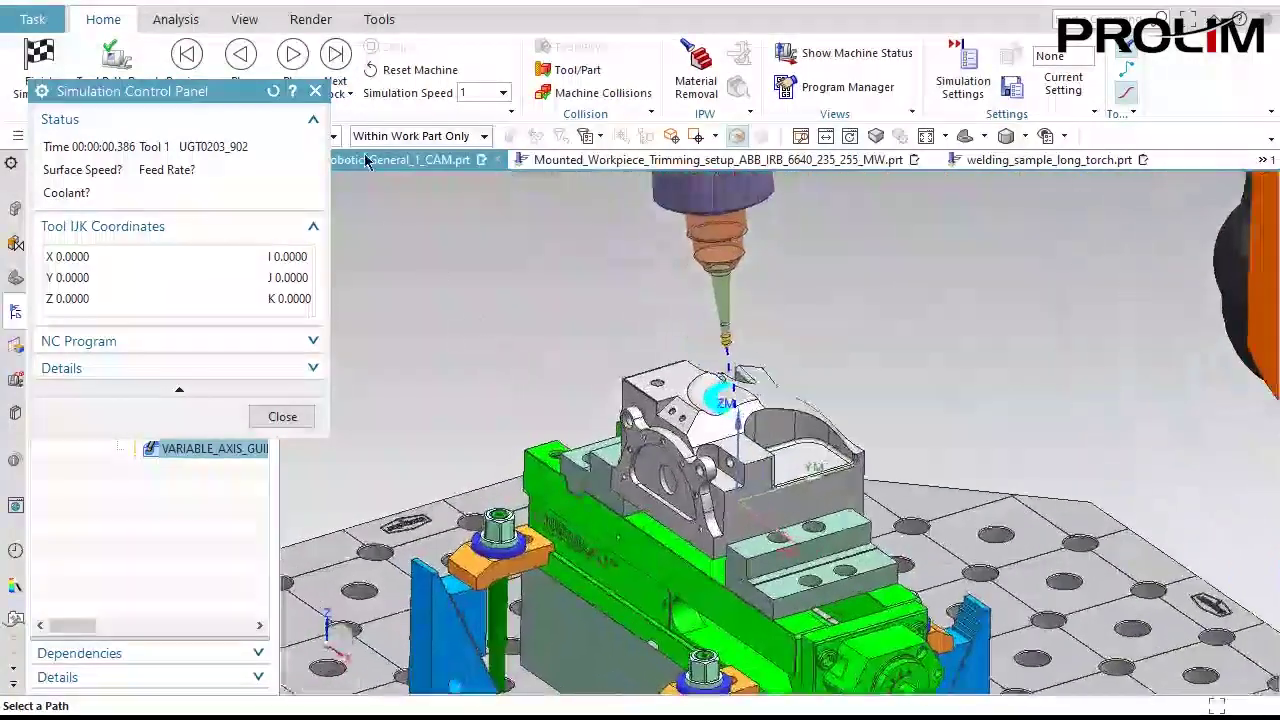
Play the rest of the machine simulation at speed 4 and inspect the robot and tool while cutting the curved recess.
{"action": "left_click", "coordinate": [292, 54]}
{"action": "scroll", "coordinate": [425, 268], "scroll_direction": "down", "scroll_amount": 5}
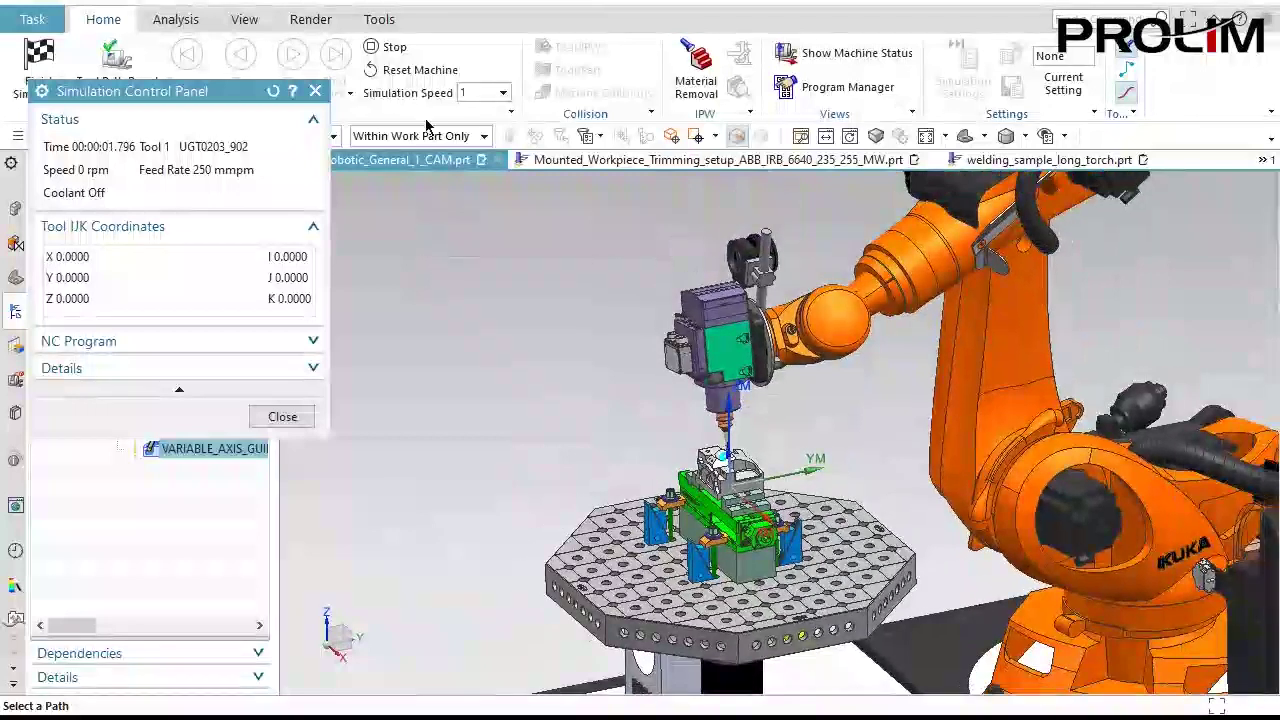
{"action": "left_click", "coordinate": [501, 92]}
{"action": "left_click", "coordinate": [488, 181]}
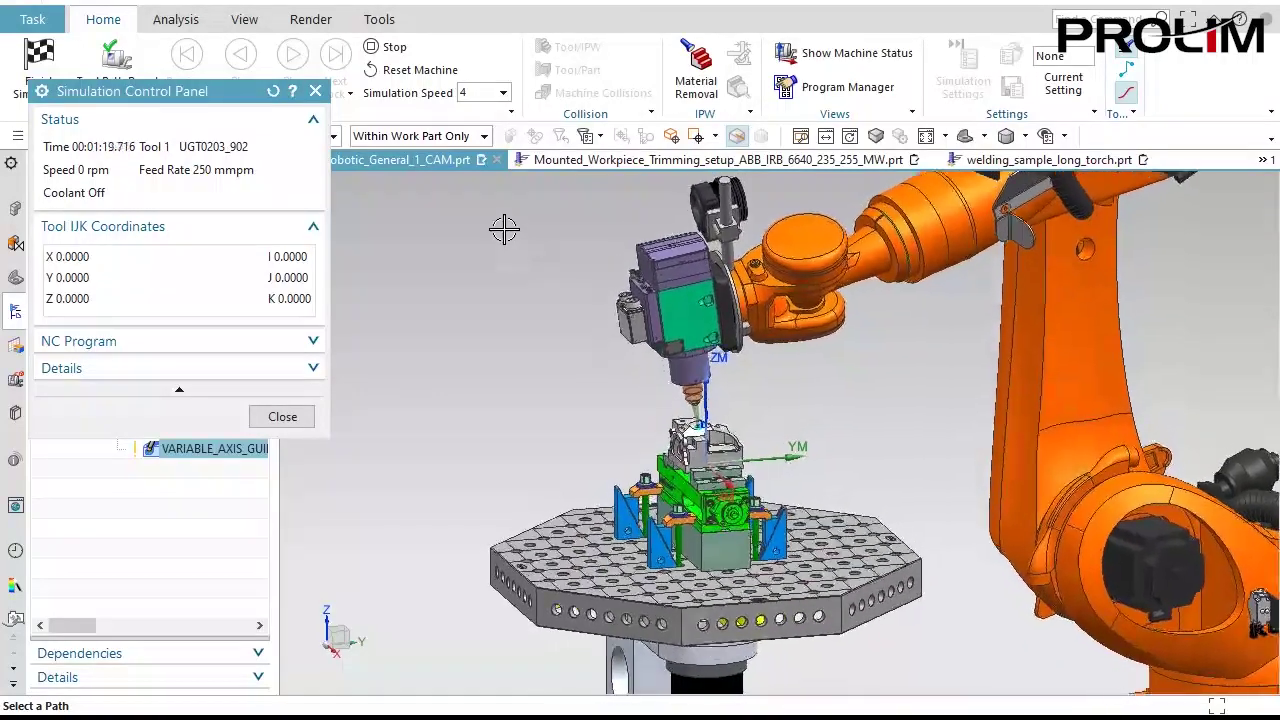
{"action": "scroll", "coordinate": [503, 229], "scroll_direction": "up", "scroll_amount": 5}
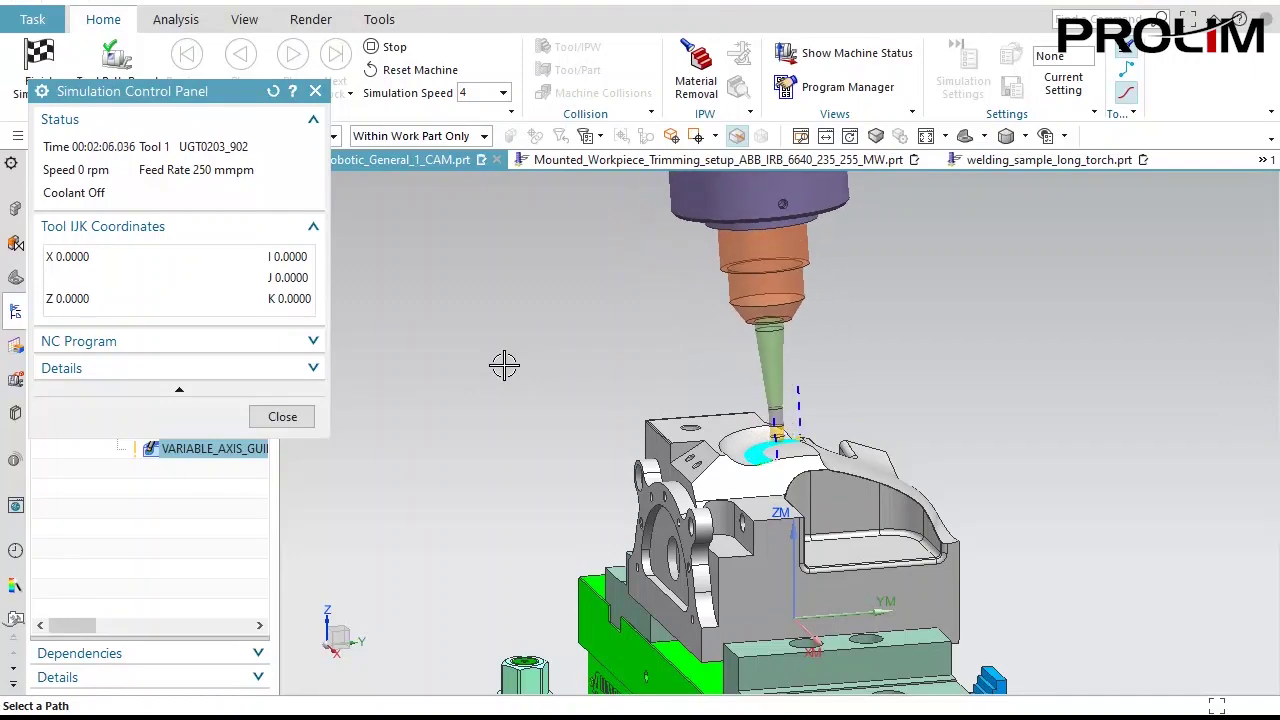
{"action": "scroll", "coordinate": [504, 365], "scroll_direction": "down", "scroll_amount": 6}
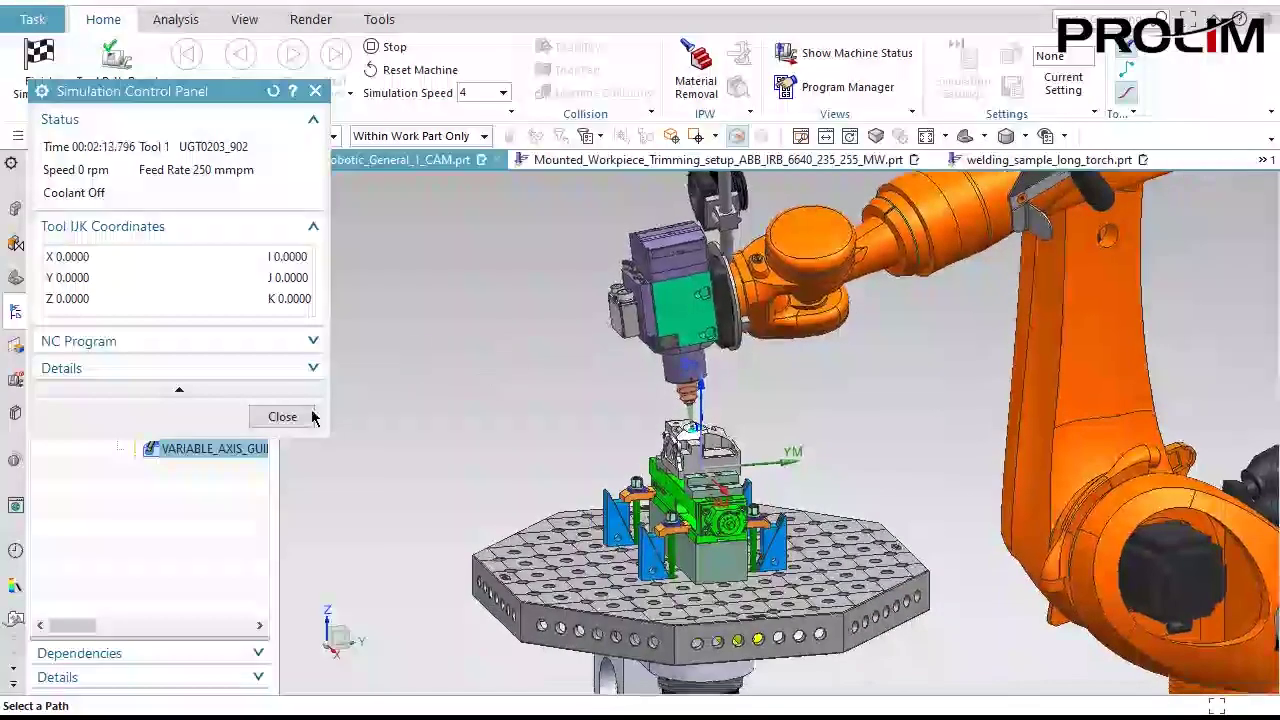
Close the simulation controls, reselect the VARIABLE_AXIS_GUIDING_CURVES operation and finish the machine simulation.
{"action": "left_click", "coordinate": [282, 416]}
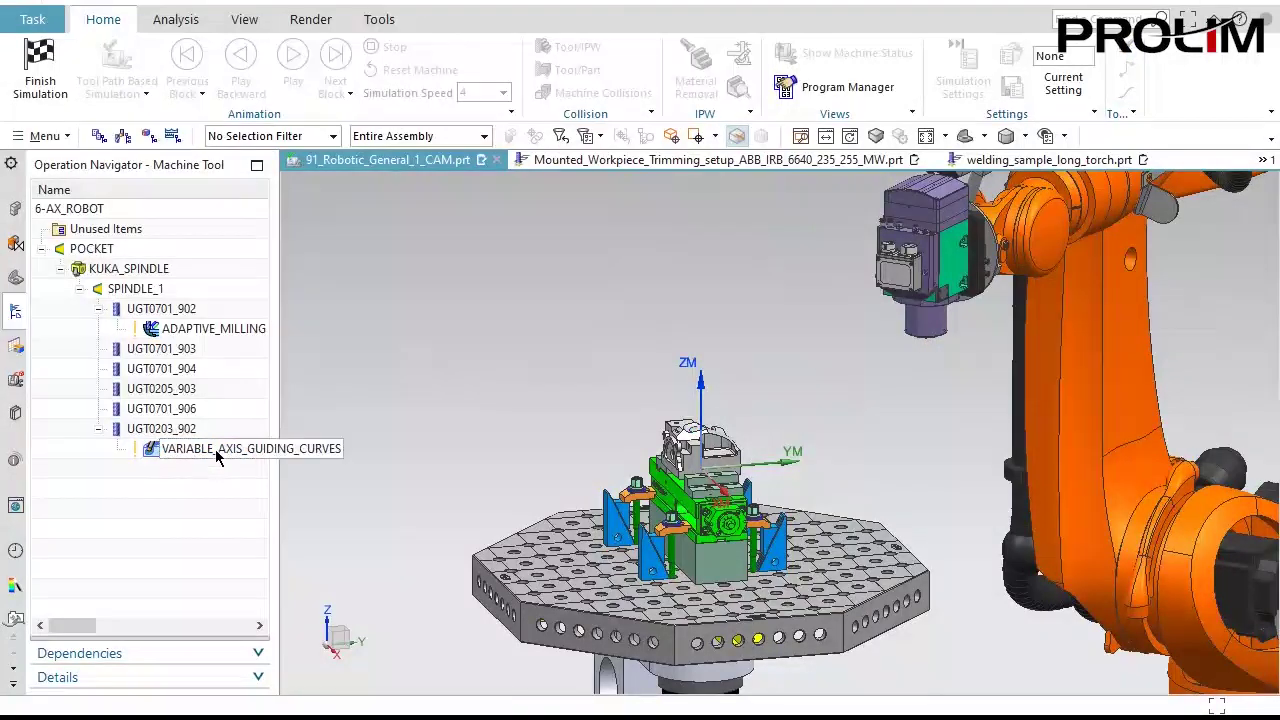
{"action": "left_click", "coordinate": [294, 449]}
{"action": "scroll", "coordinate": [460, 340], "scroll_direction": "down", "scroll_amount": 5}
{"action": "scroll", "coordinate": [482, 340], "scroll_direction": "up", "scroll_amount": 2}
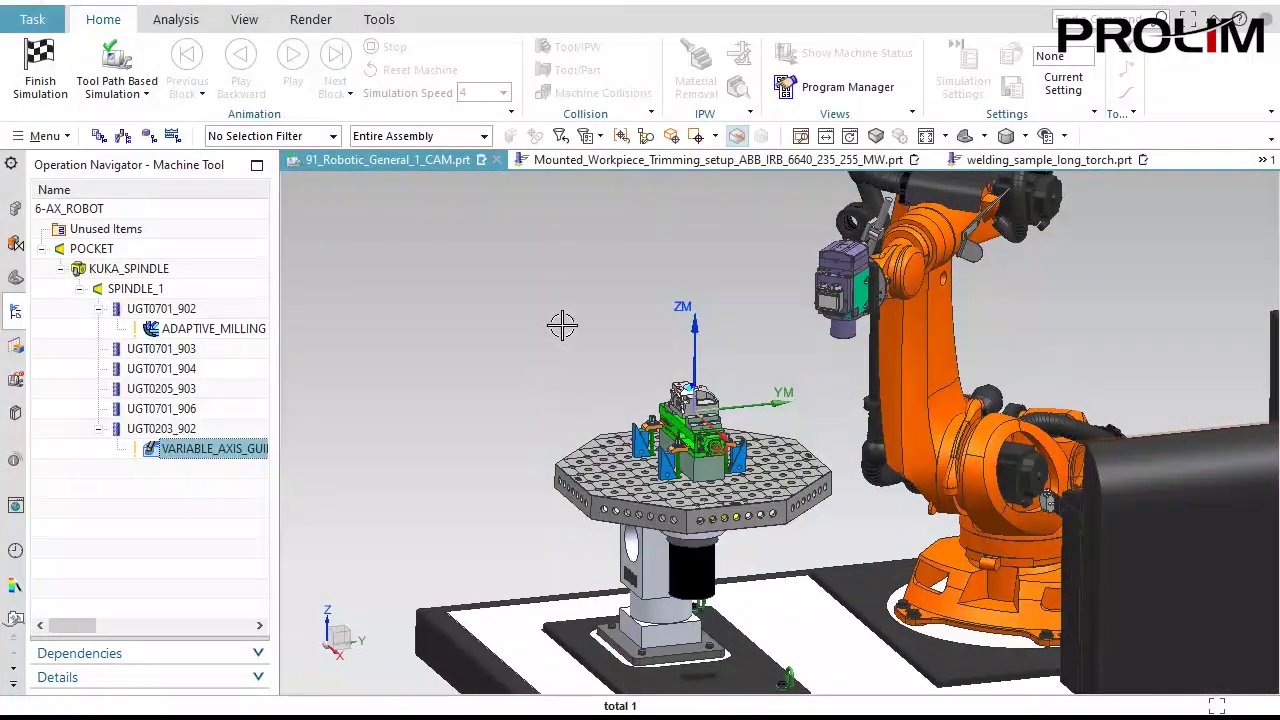
{"action": "scroll", "coordinate": [575, 280], "scroll_direction": "up", "scroll_amount": 1}
{"action": "scroll", "coordinate": [575, 280], "scroll_direction": "up", "scroll_amount": 1}
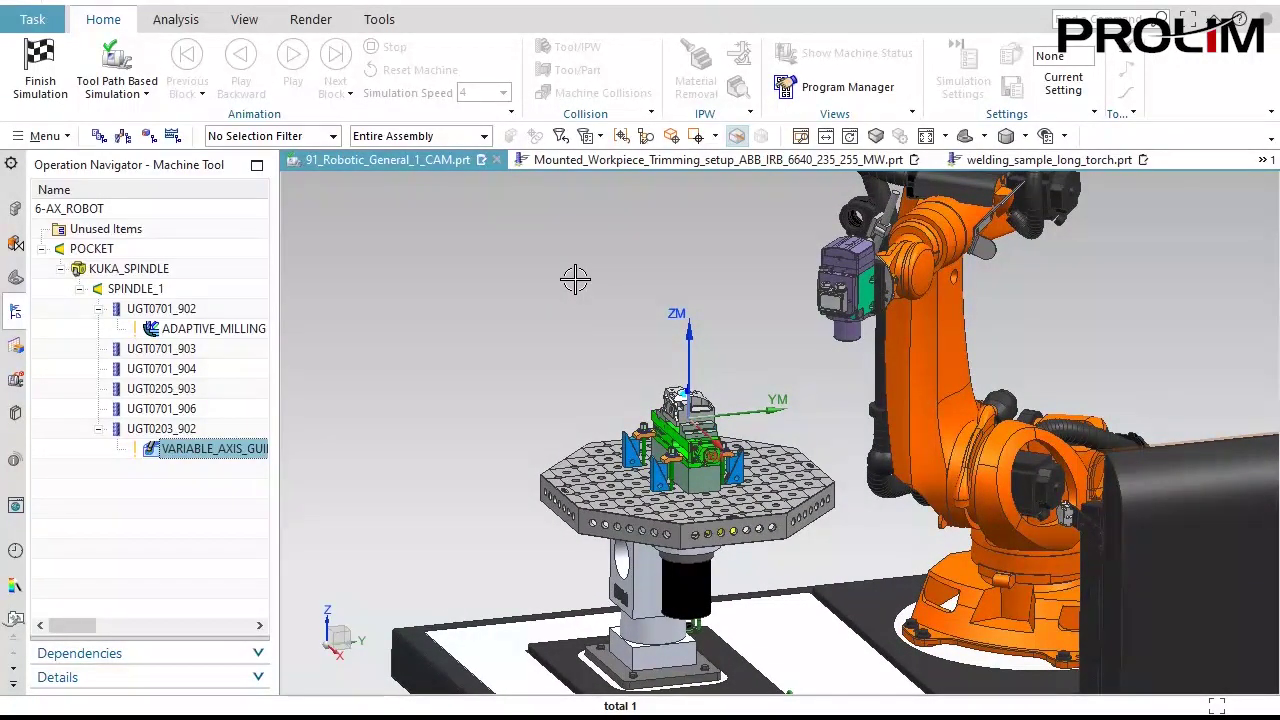
{"action": "left_click", "coordinate": [38, 88]}
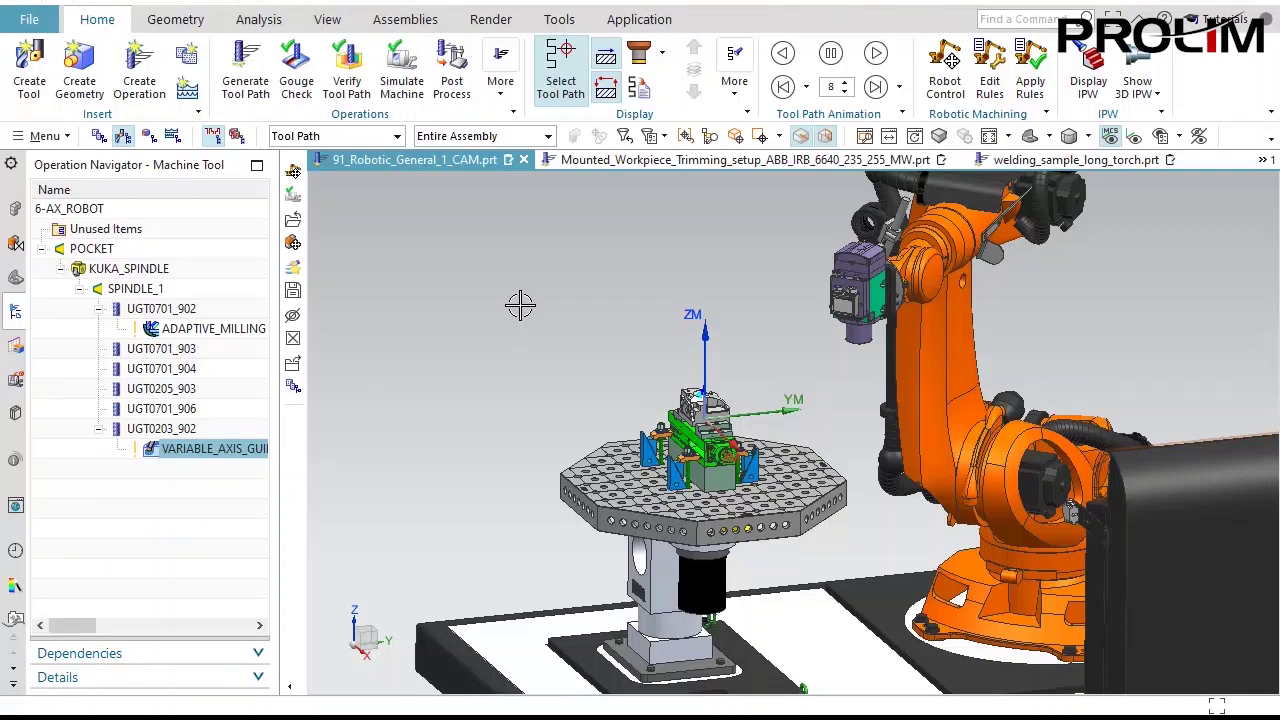
Open the operation's robot control settings and jog the robot to a point on the cyan cutting passes.
{"action": "left_click", "coordinate": [946, 88]}
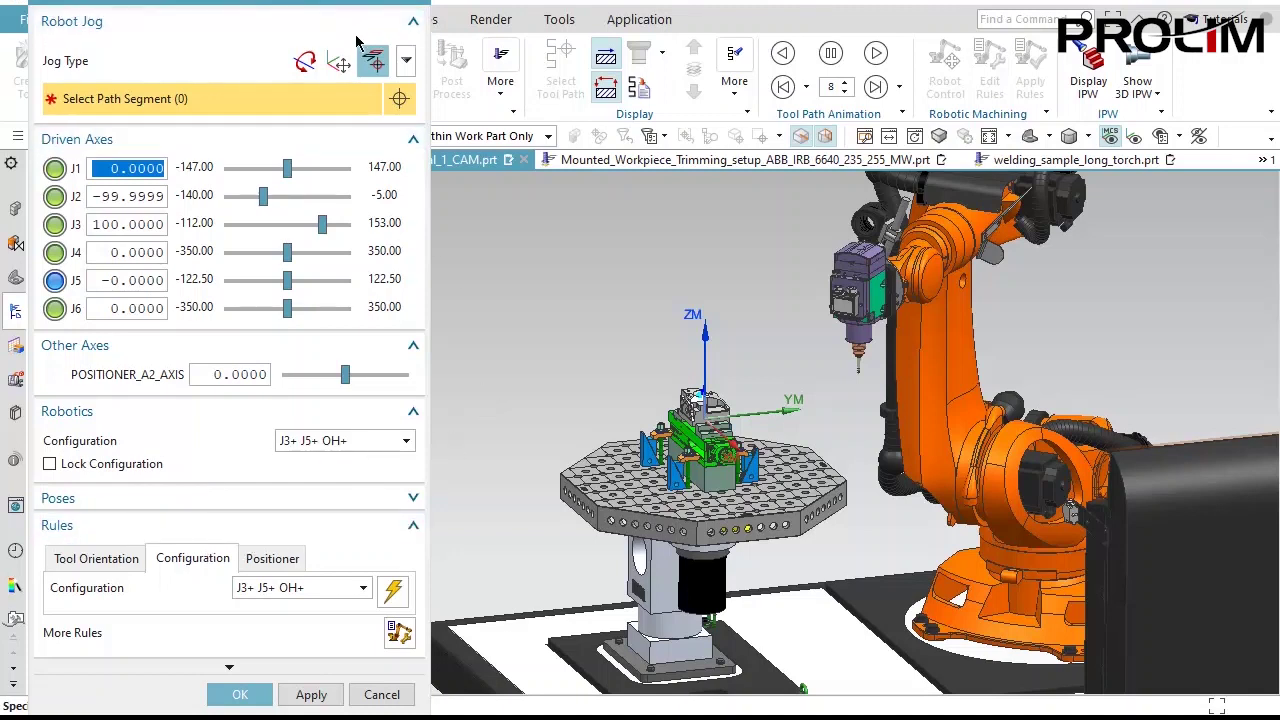
{"action": "scroll", "coordinate": [707, 402], "scroll_direction": "up", "scroll_amount": 8}
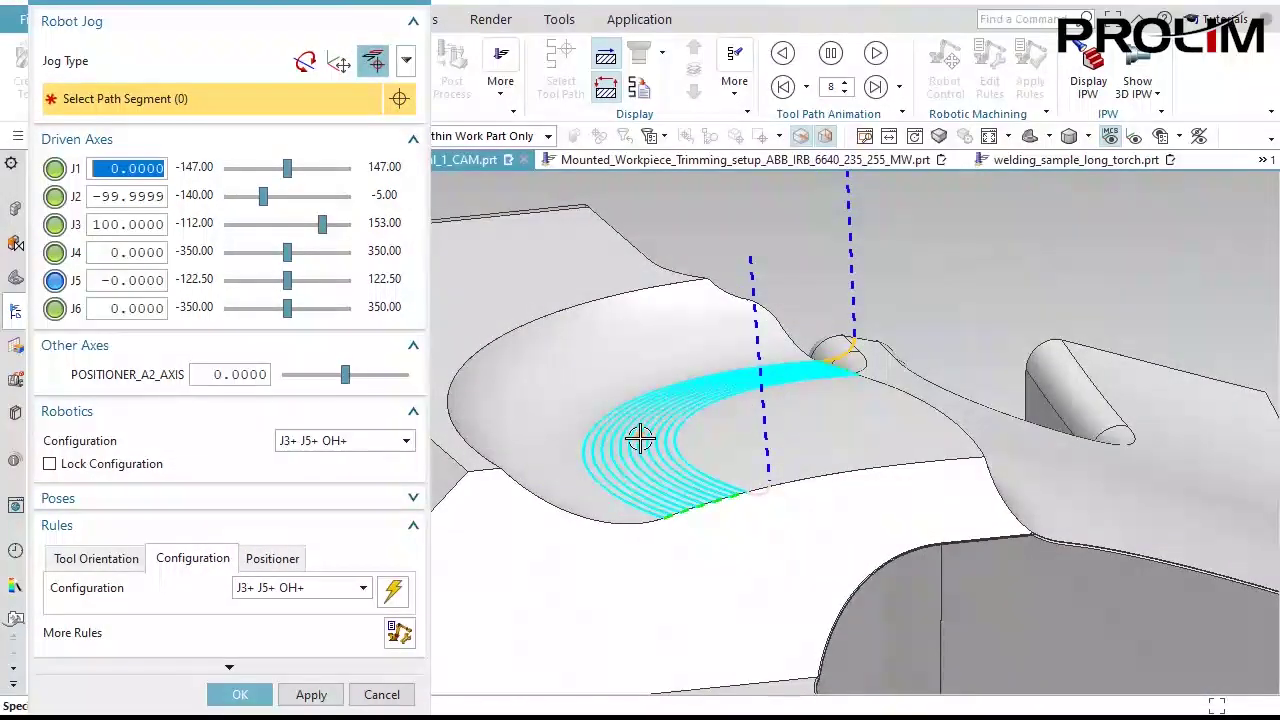
{"action": "left_click", "coordinate": [640, 437]}
{"action": "scroll", "coordinate": [694, 360], "scroll_direction": "down", "scroll_amount": 5}
{"action": "scroll", "coordinate": [700, 362], "scroll_direction": "down", "scroll_amount": 6}
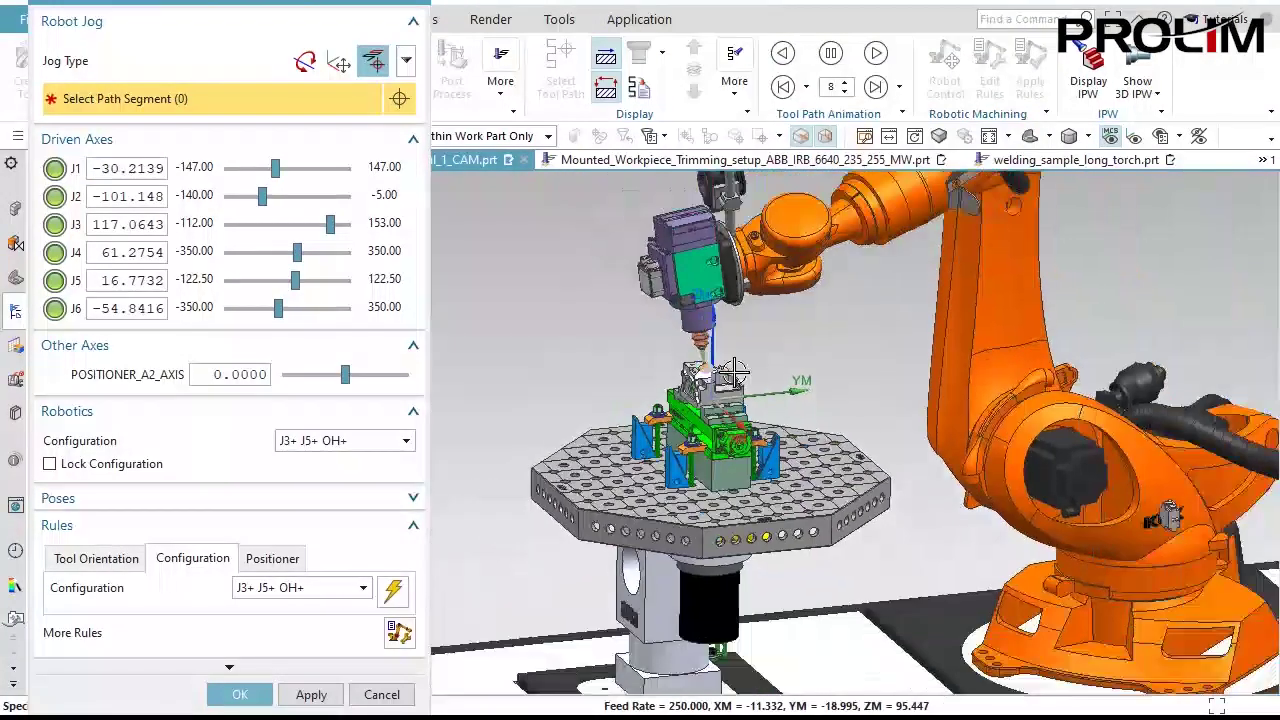
{"action": "scroll", "coordinate": [748, 308], "scroll_direction": "up", "scroll_amount": 3}
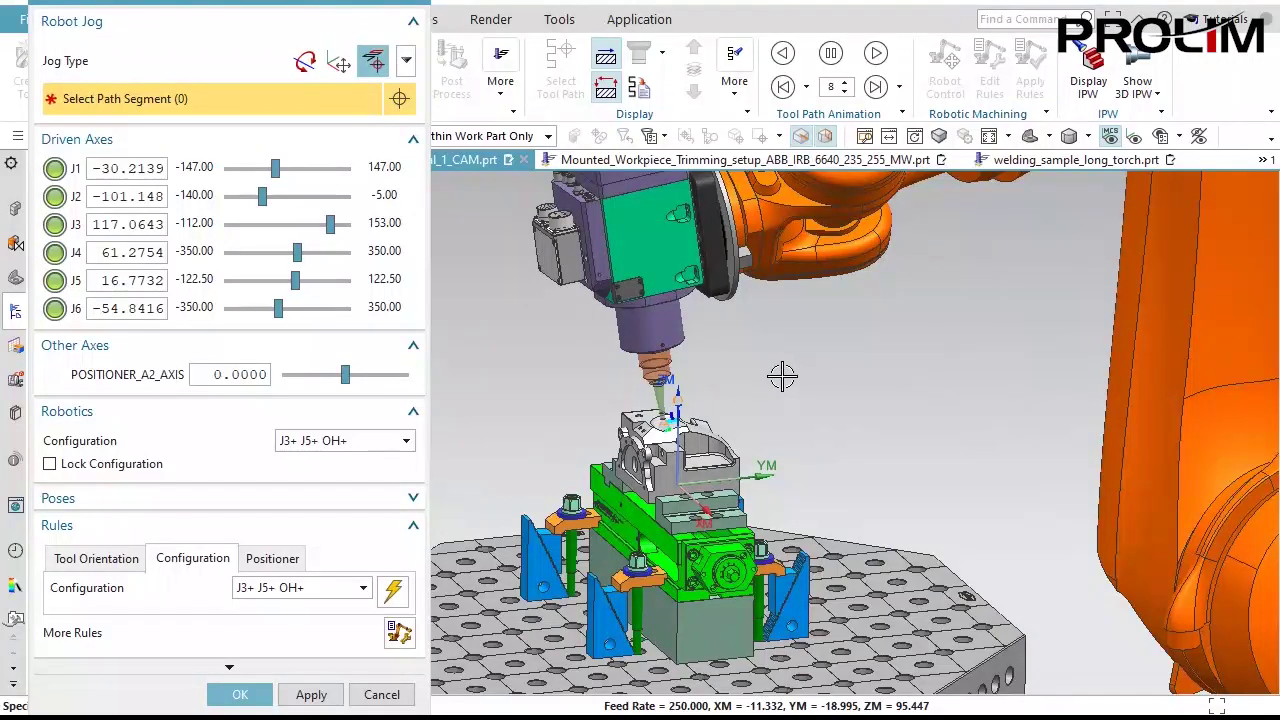
Set the positioner rule to Constant Tool Axis, take the target axis direction from the current tool posture and accept the settings.
{"action": "left_click", "coordinate": [272, 558]}
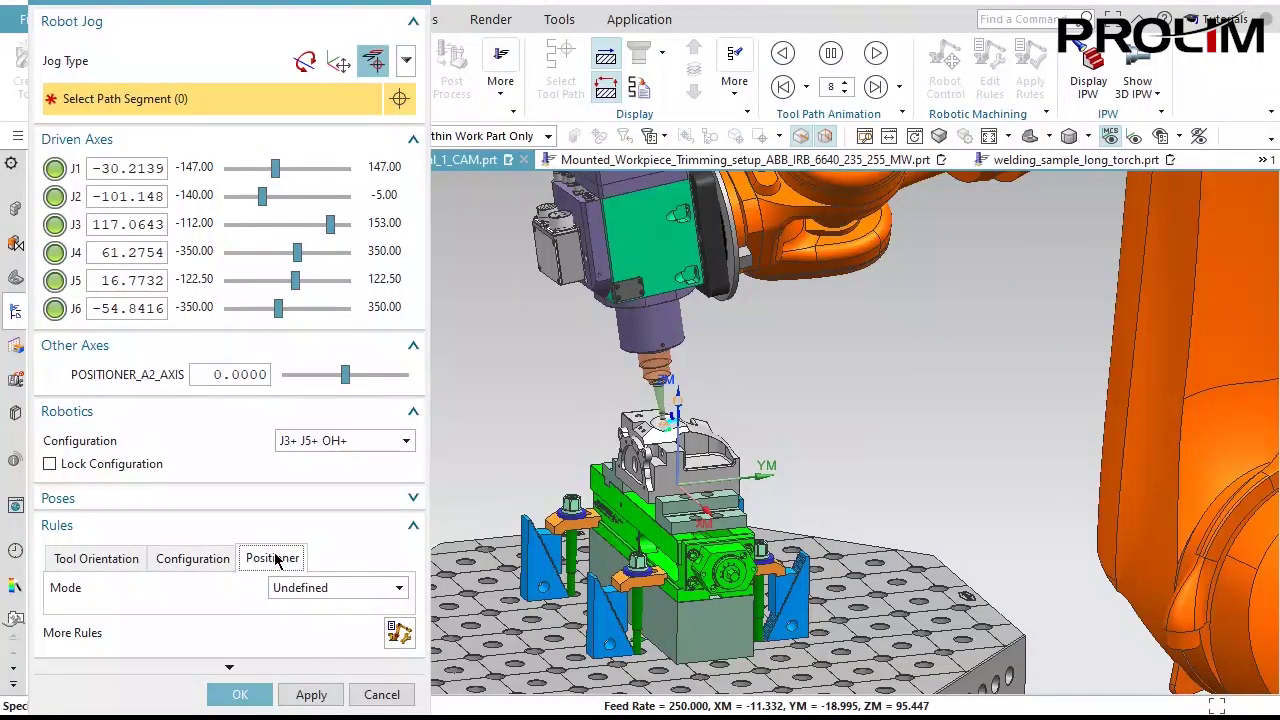
{"action": "left_click", "coordinate": [289, 590]}
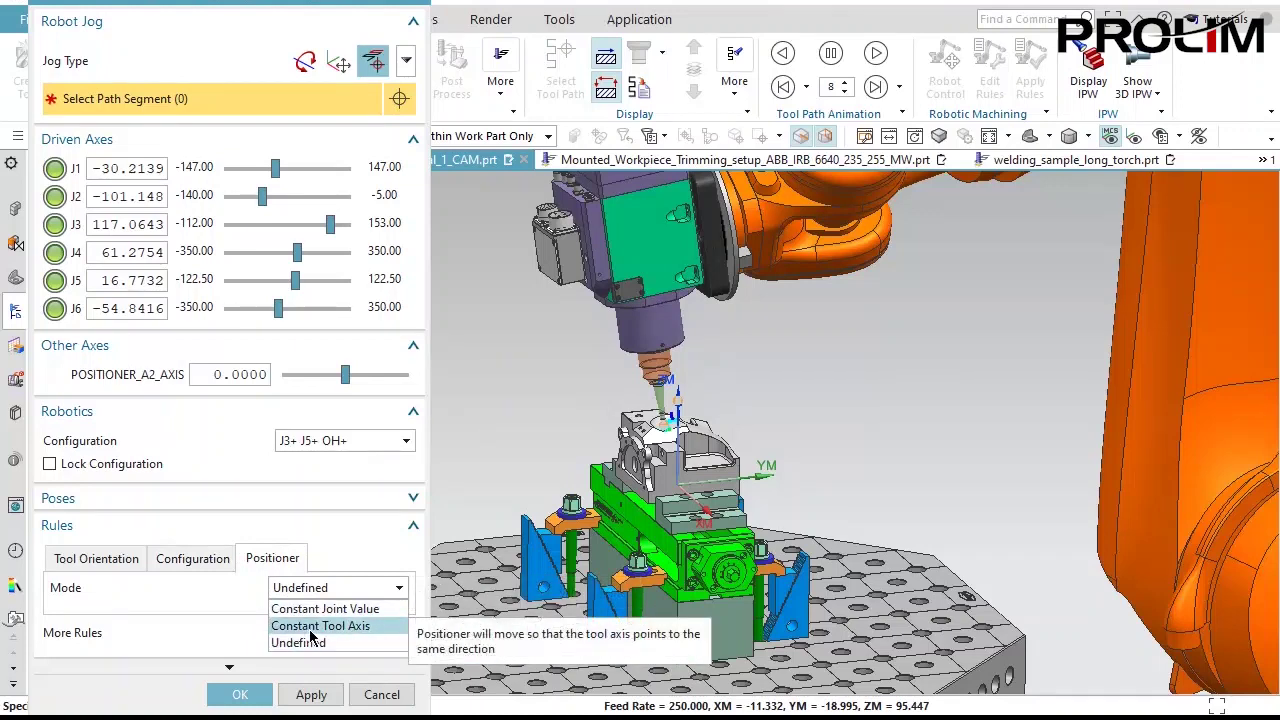
{"action": "left_click", "coordinate": [310, 627]}
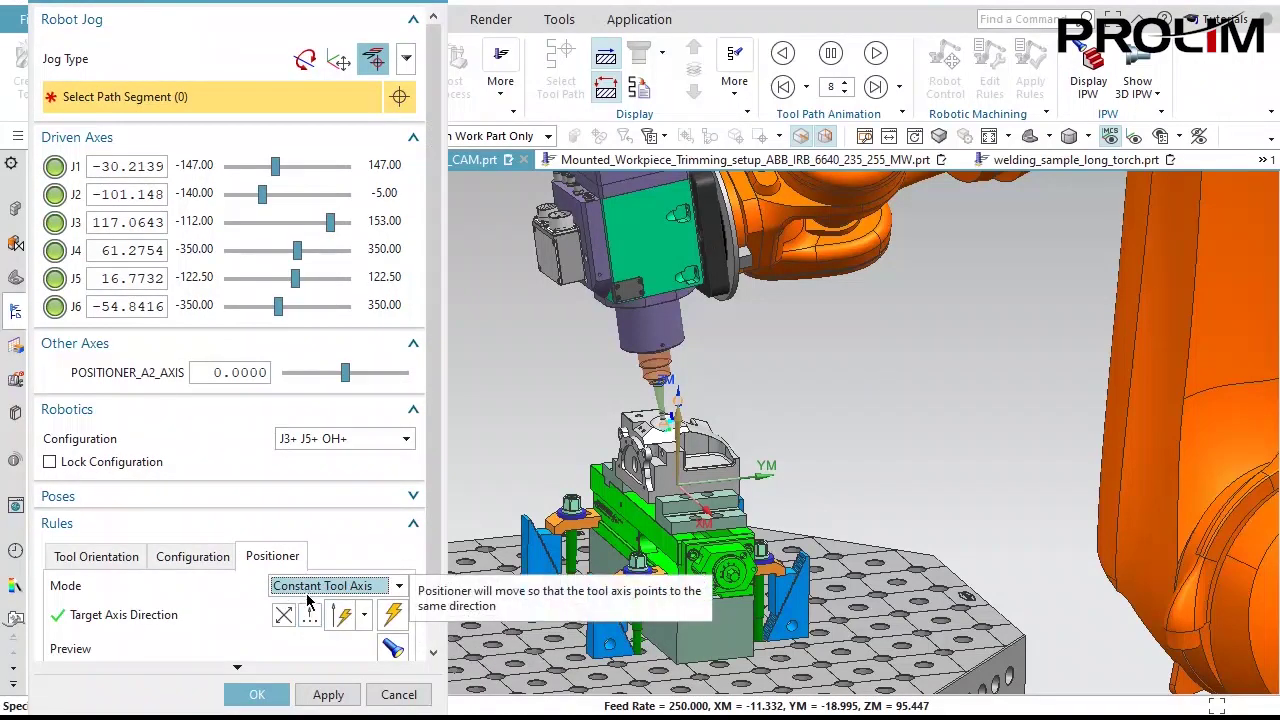
{"action": "left_click", "coordinate": [393, 614]}
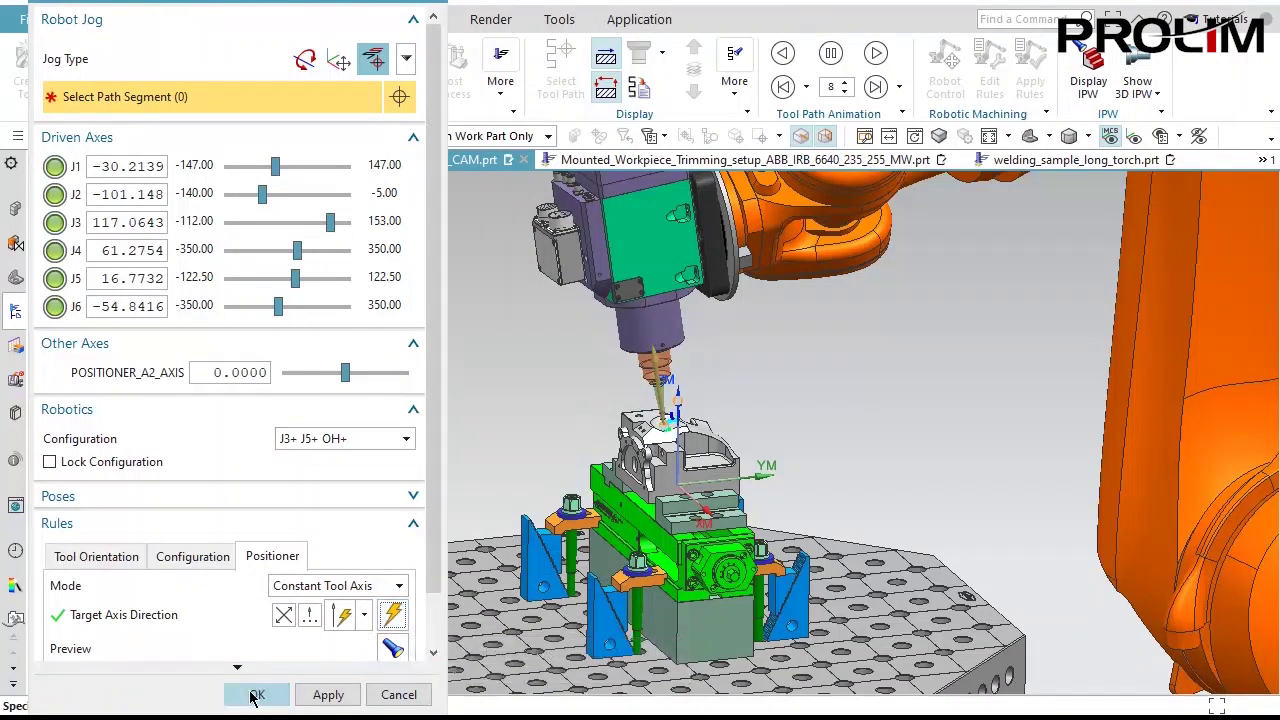
{"action": "left_click", "coordinate": [252, 697]}
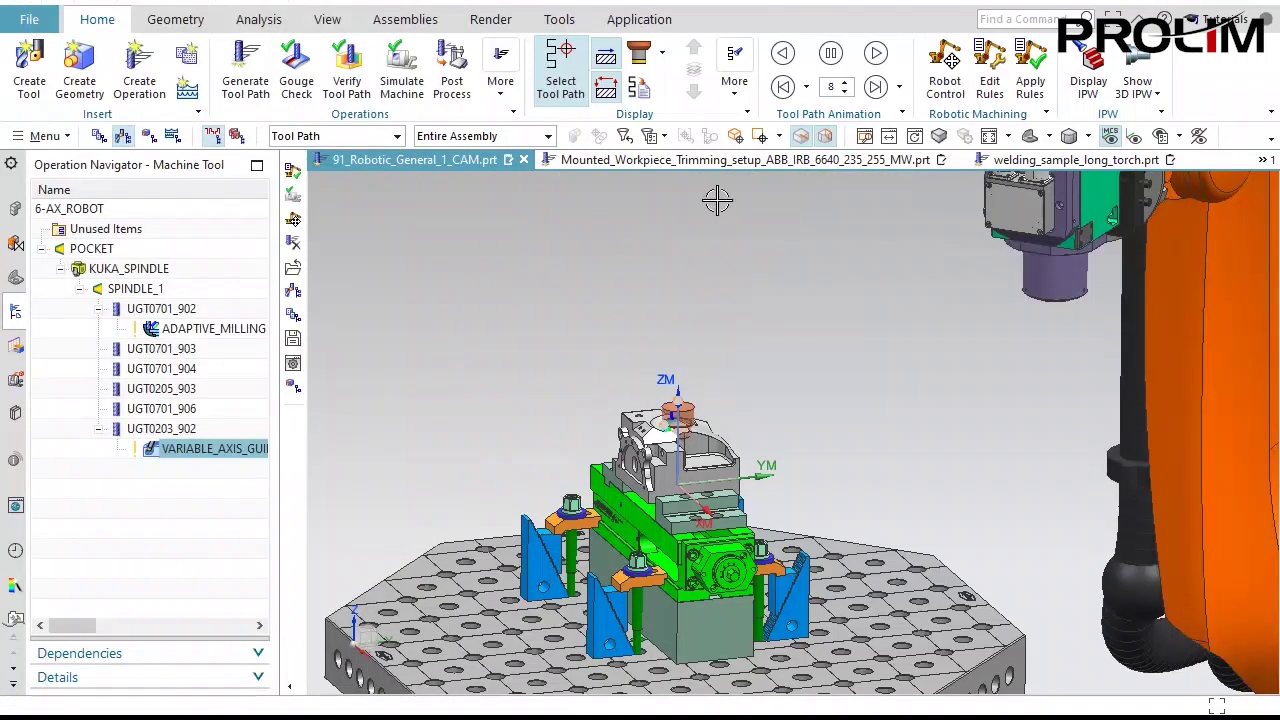
Reapply the robotic rules to the guiding curves operation with the positioner rule included and validate the tool path.
{"action": "left_click", "coordinate": [1038, 94]}
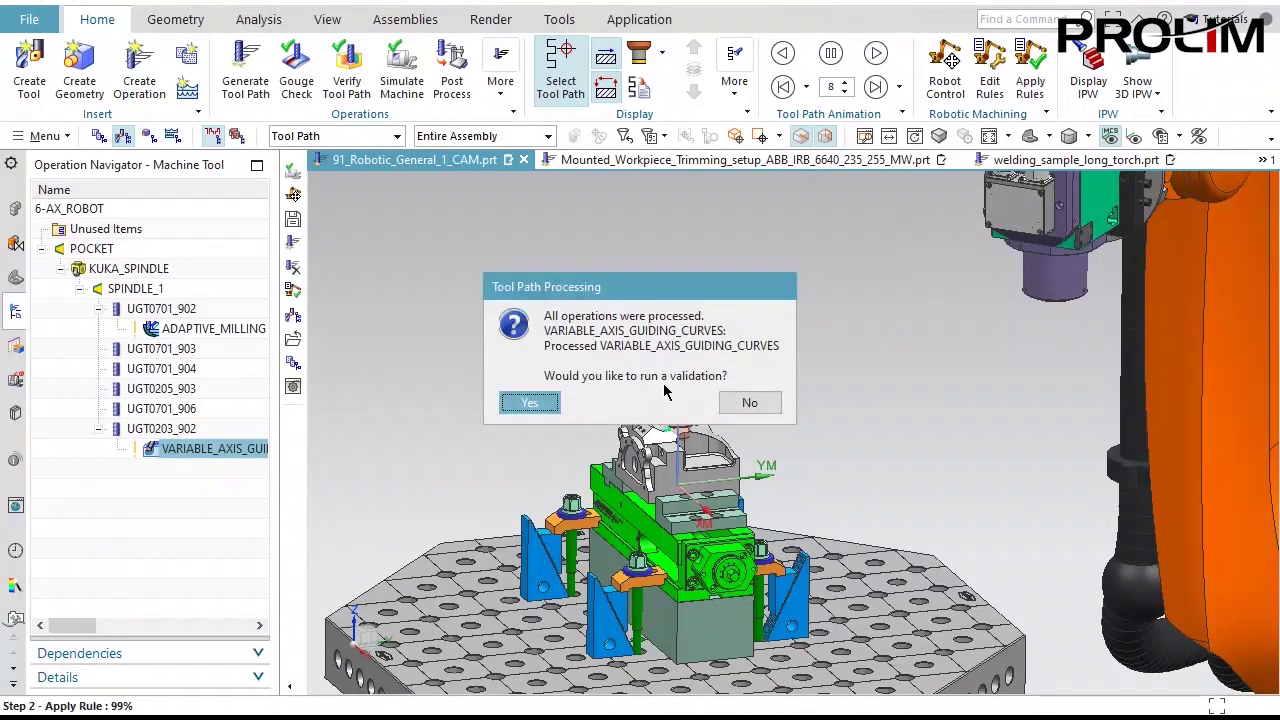
{"action": "left_click", "coordinate": [530, 403]}
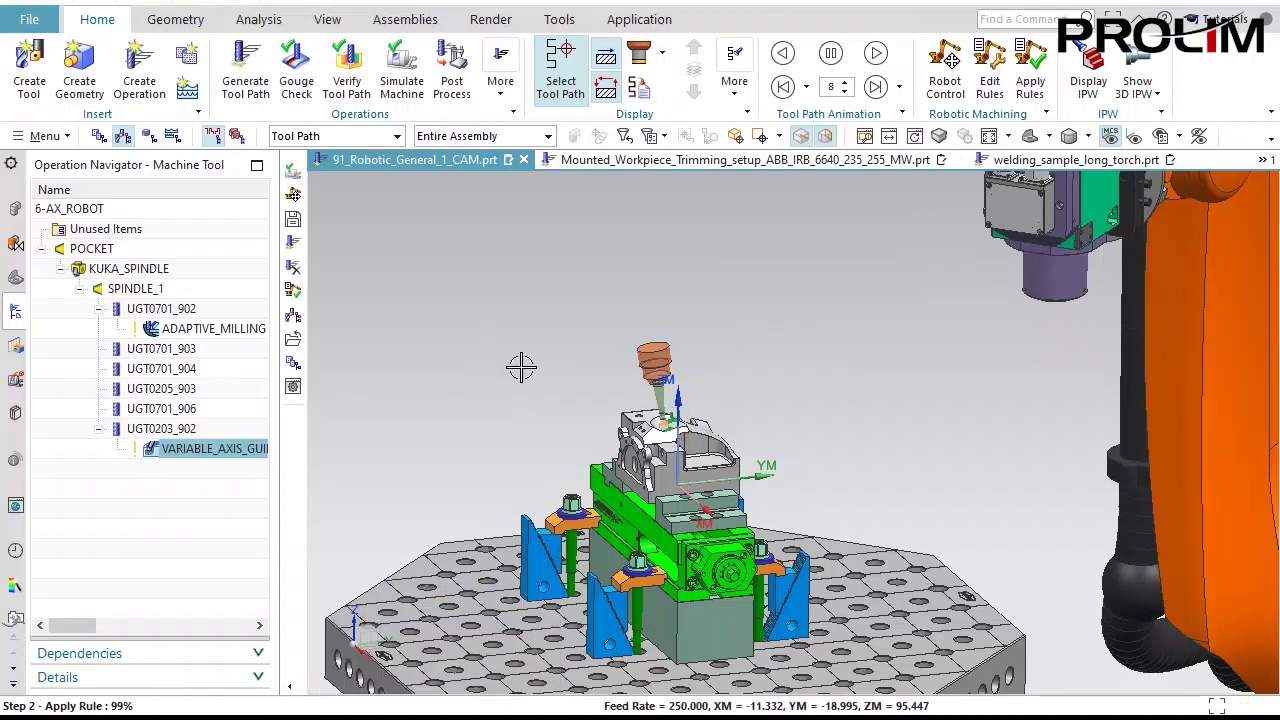
Simulate the reprocessed guiding curves operation block by block at speed 1 to check how the positioner turns during the approach.
{"action": "left_click", "coordinate": [200, 450]}
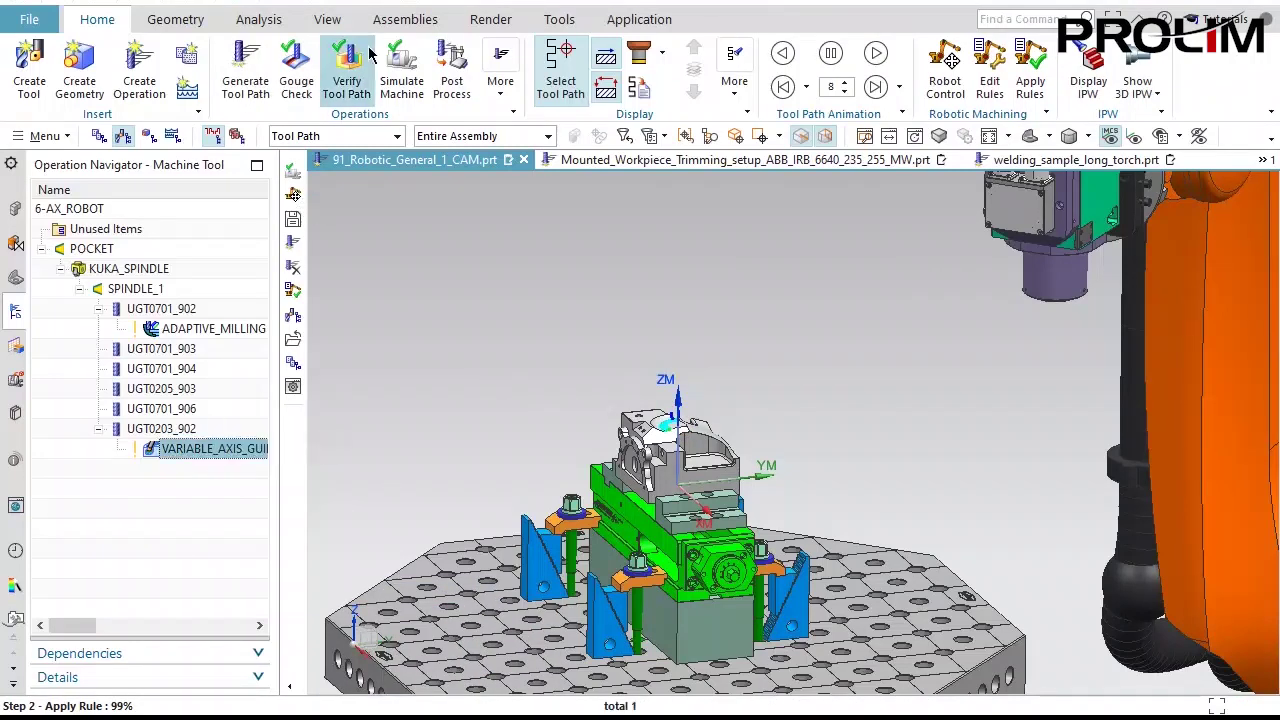
{"action": "left_click", "coordinate": [398, 62]}
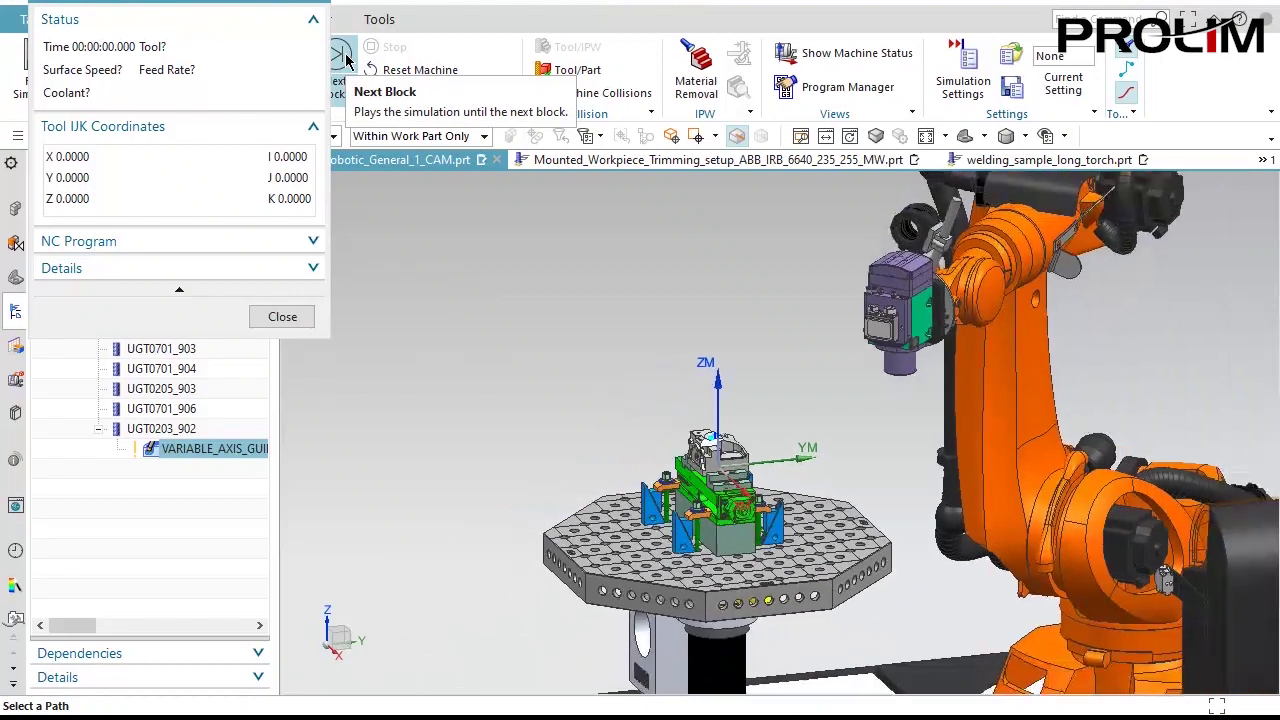
{"action": "left_click_drag", "start_coordinate": [224, 5], "coordinate": [225, 203]}
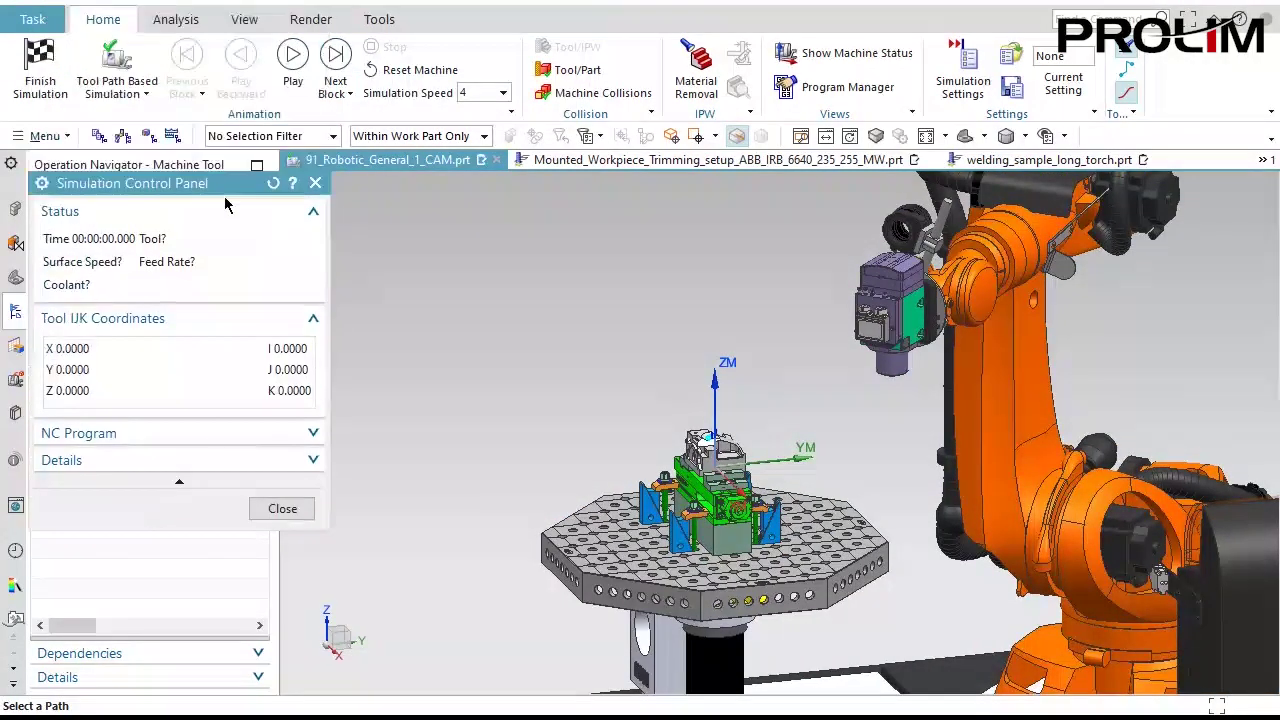
{"action": "left_click", "coordinate": [503, 92]}
{"action": "left_click", "coordinate": [468, 107]}
{"action": "left_click", "coordinate": [336, 55]}
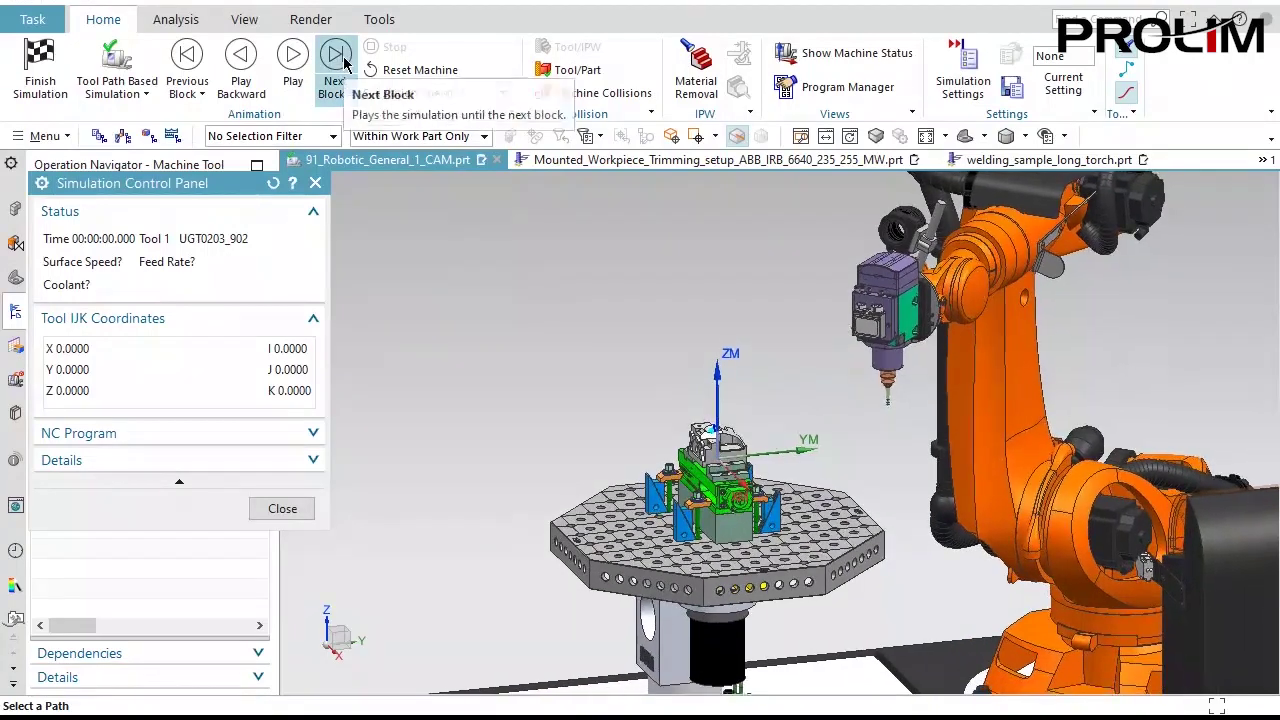
{"action": "left_click", "coordinate": [343, 62]}
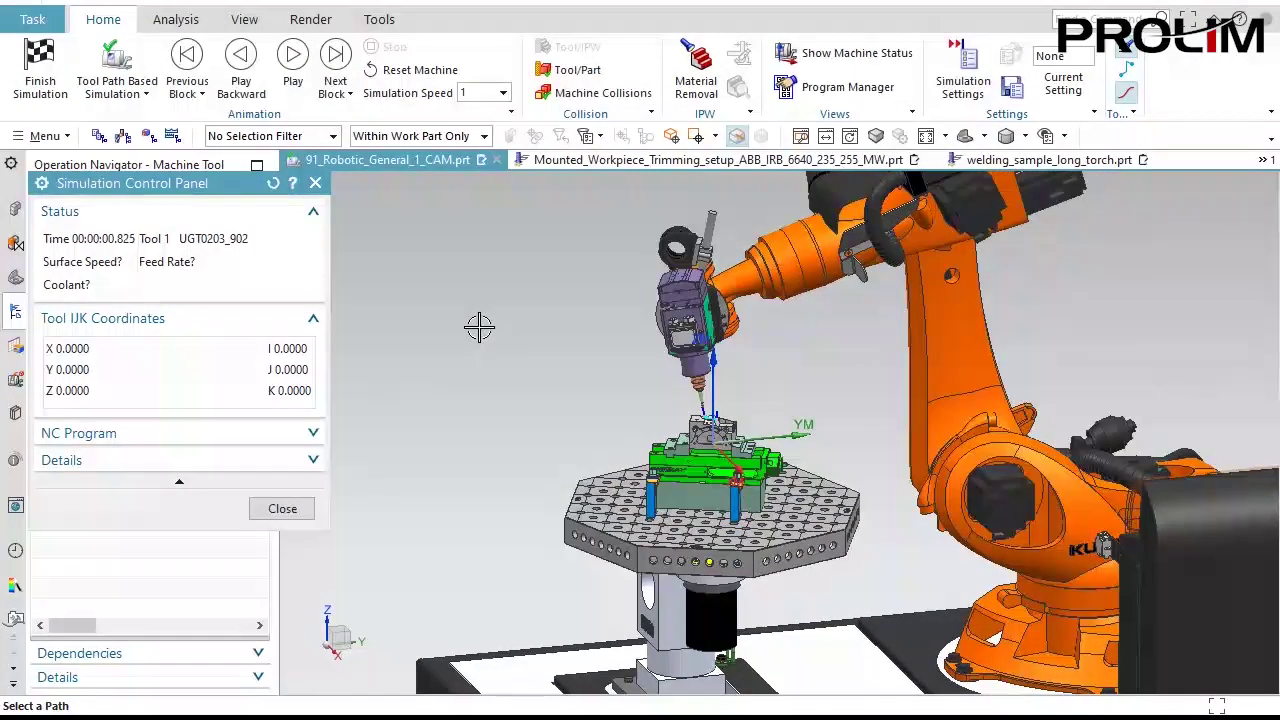
Play the simulation at speed 4 to watch the positioner and robot move together, and finish the simulation.
{"action": "left_click", "coordinate": [293, 60]}
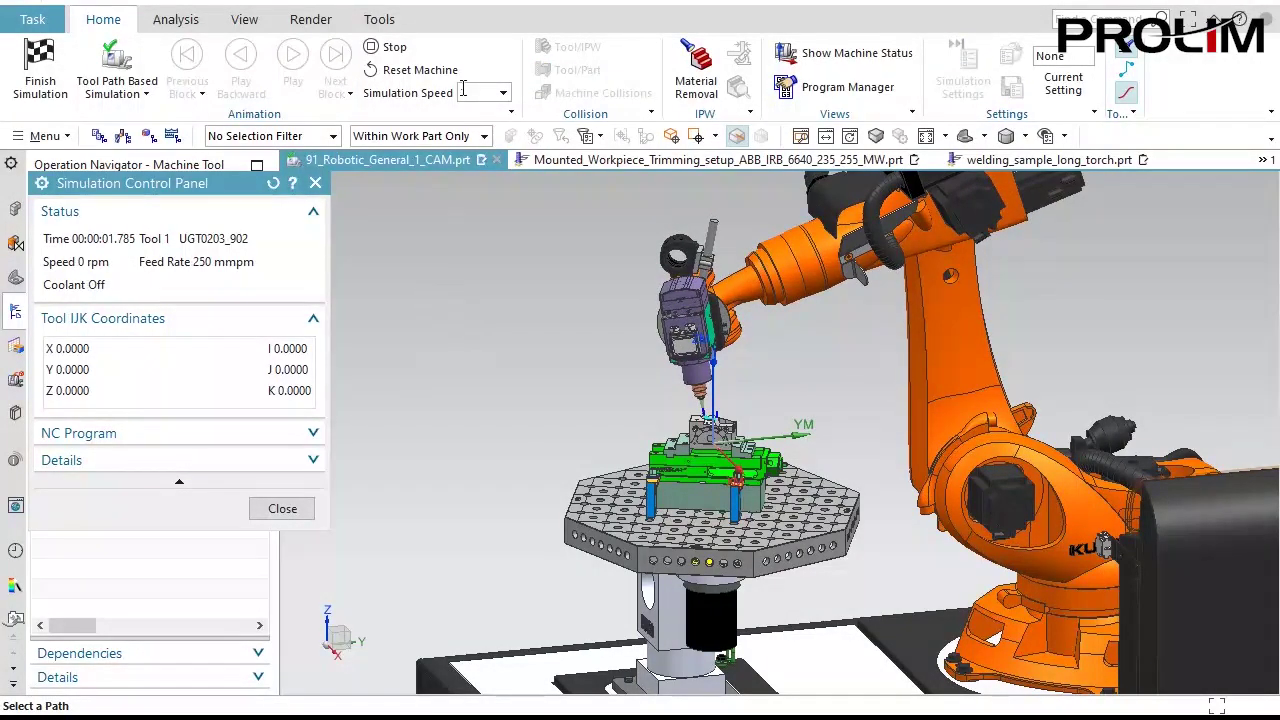
{"action": "left_click", "coordinate": [503, 93]}
{"action": "left_click", "coordinate": [490, 180]}
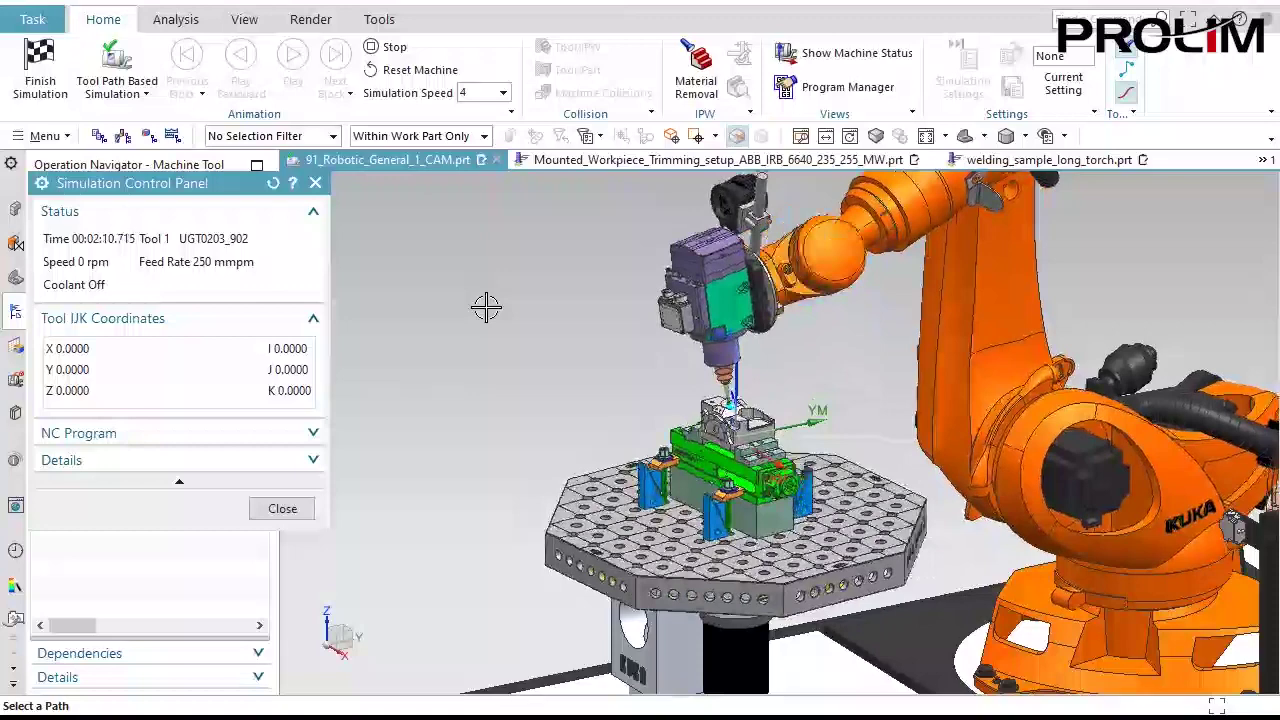
{"action": "left_click", "coordinate": [48, 88]}
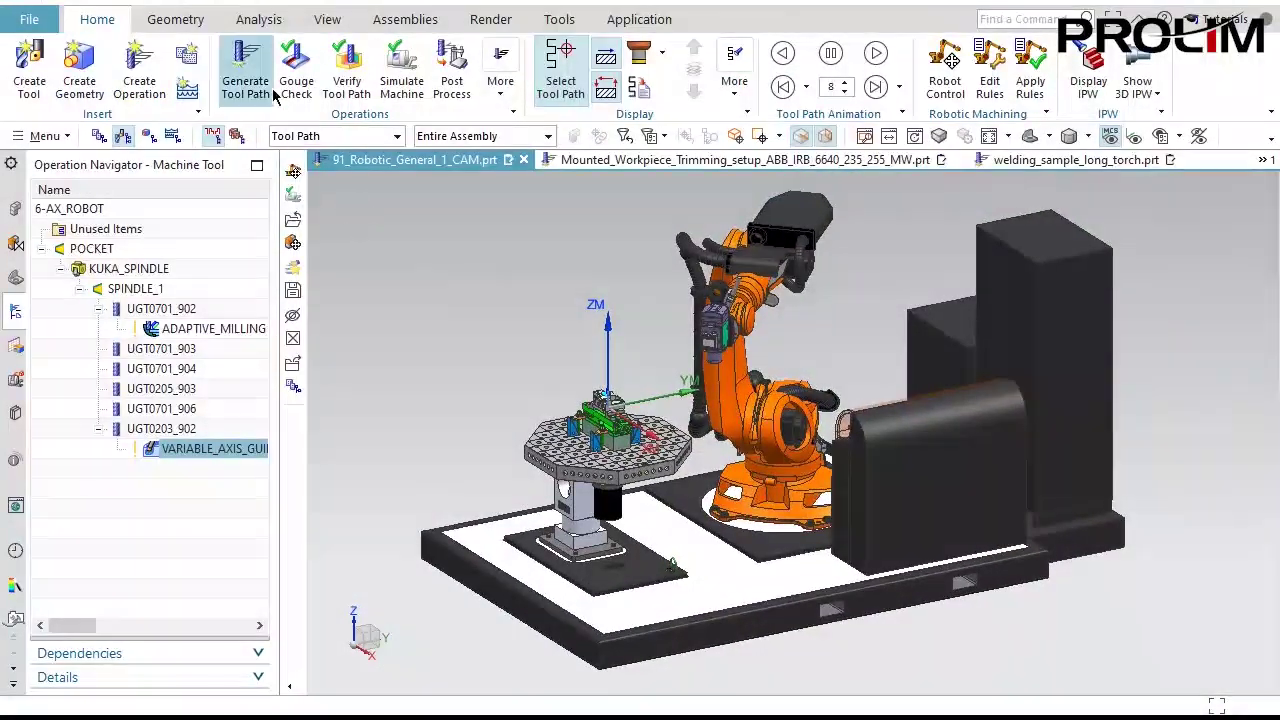
Open the machine simulation of the guiding curves operation, turn on material removal and enable the check for machine collisions.
{"action": "left_click", "coordinate": [401, 80]}
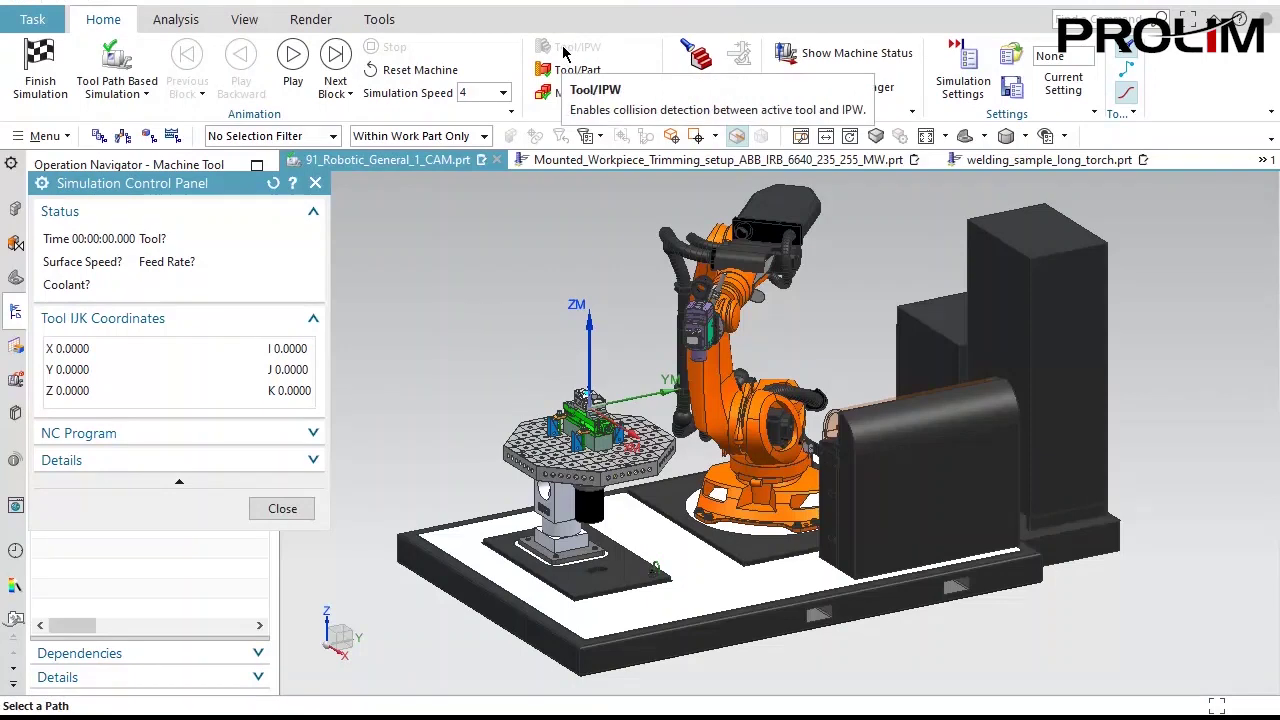
{"action": "left_click", "coordinate": [695, 90]}
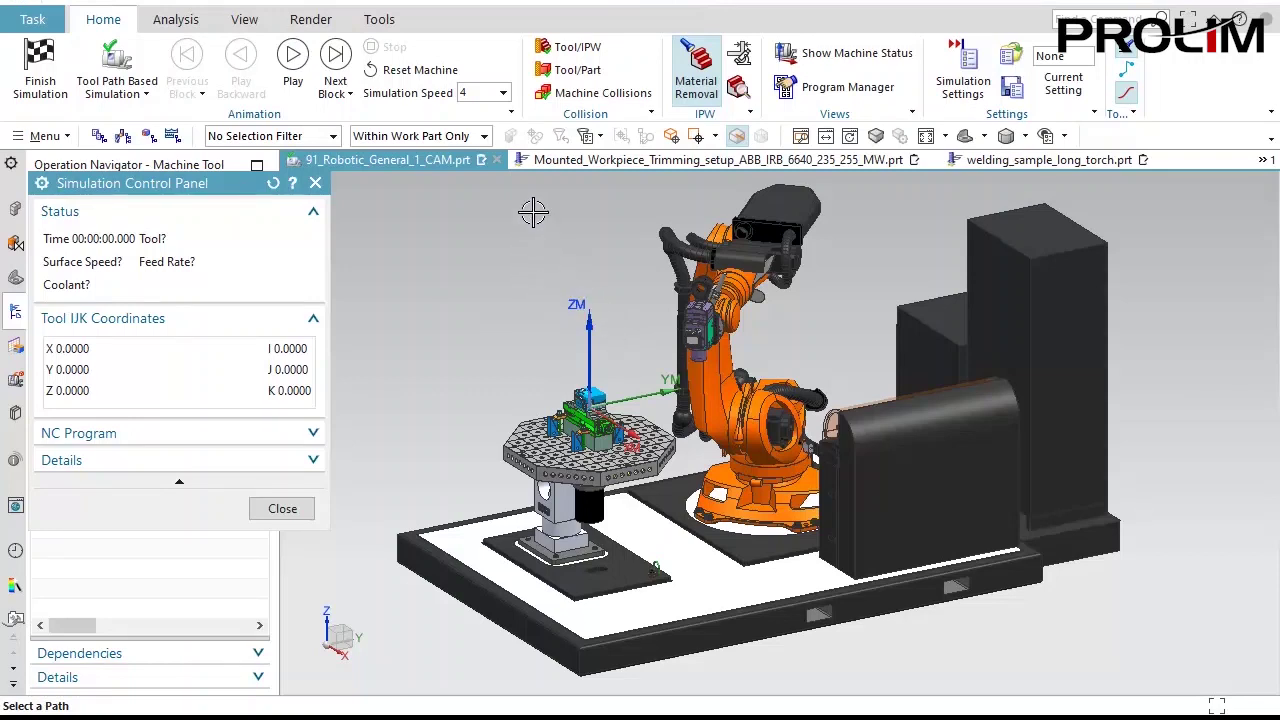
{"action": "left_click", "coordinate": [966, 88]}
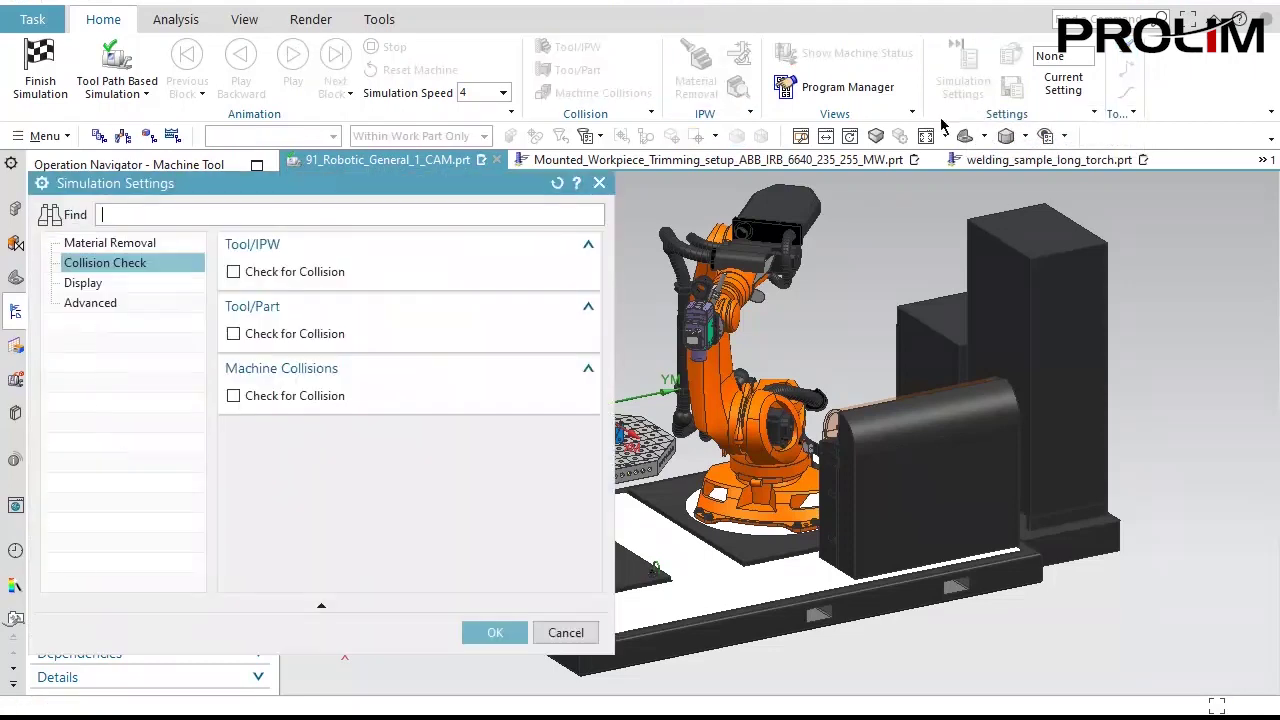
{"action": "left_click", "coordinate": [236, 397]}
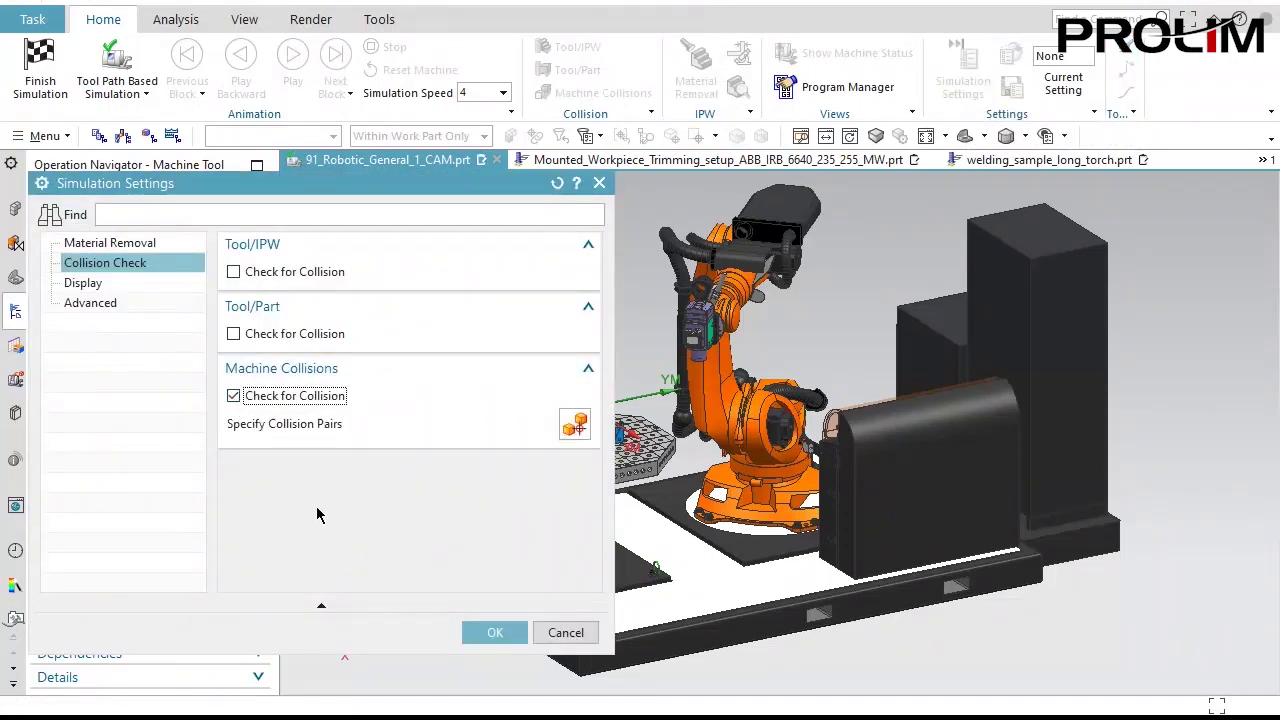
Start a collision pair and pick the KUKA_SPINDLE component as its first object.
{"action": "left_click", "coordinate": [572, 426]}
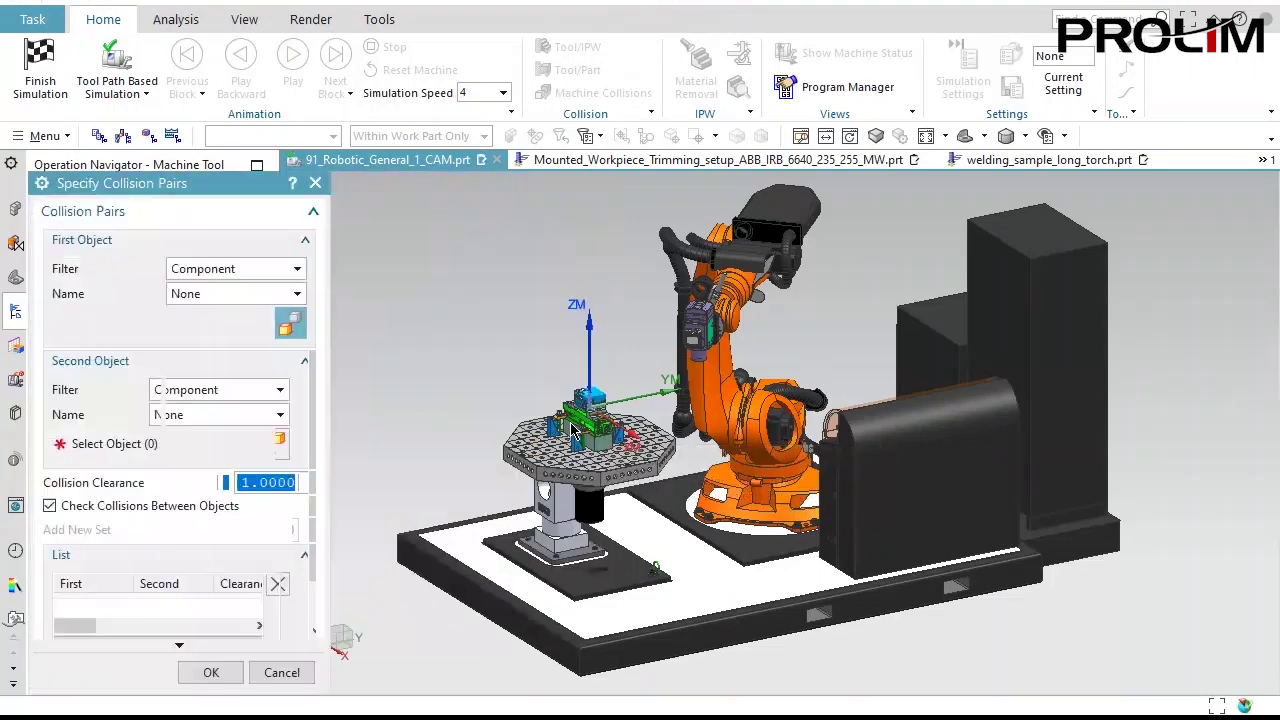
{"action": "left_click", "coordinate": [263, 270]}
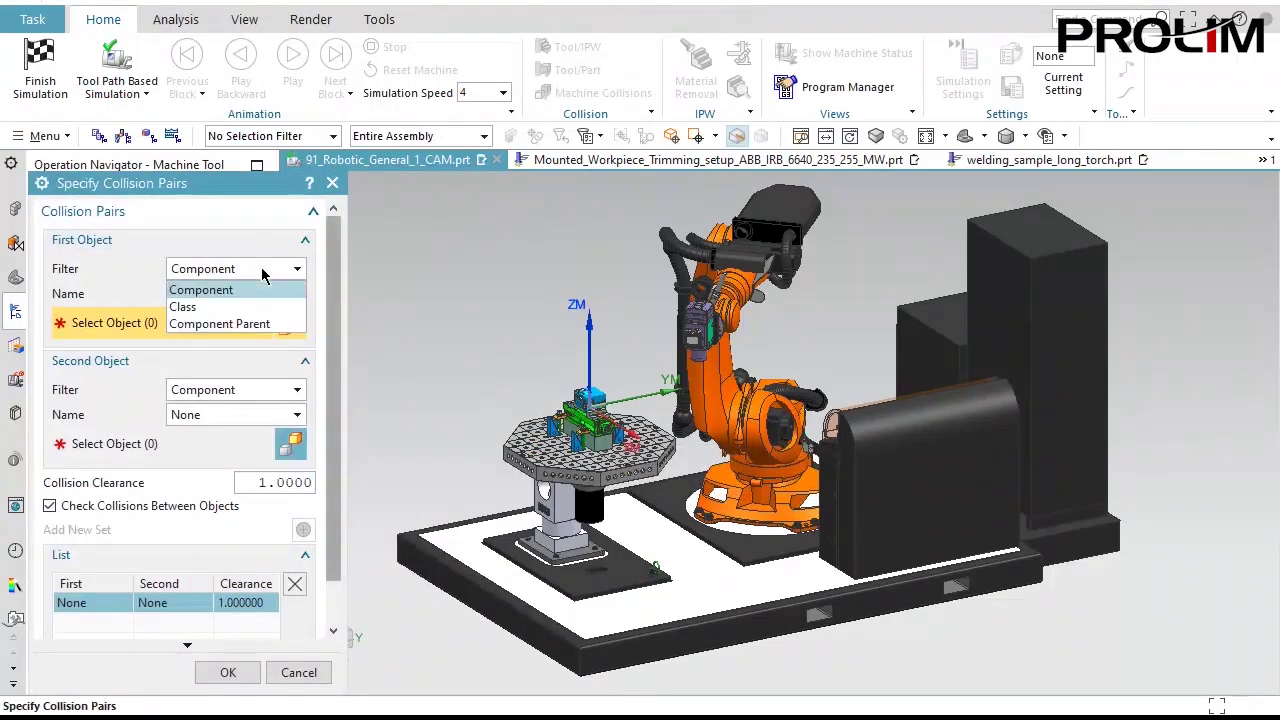
{"action": "left_click", "coordinate": [262, 272]}
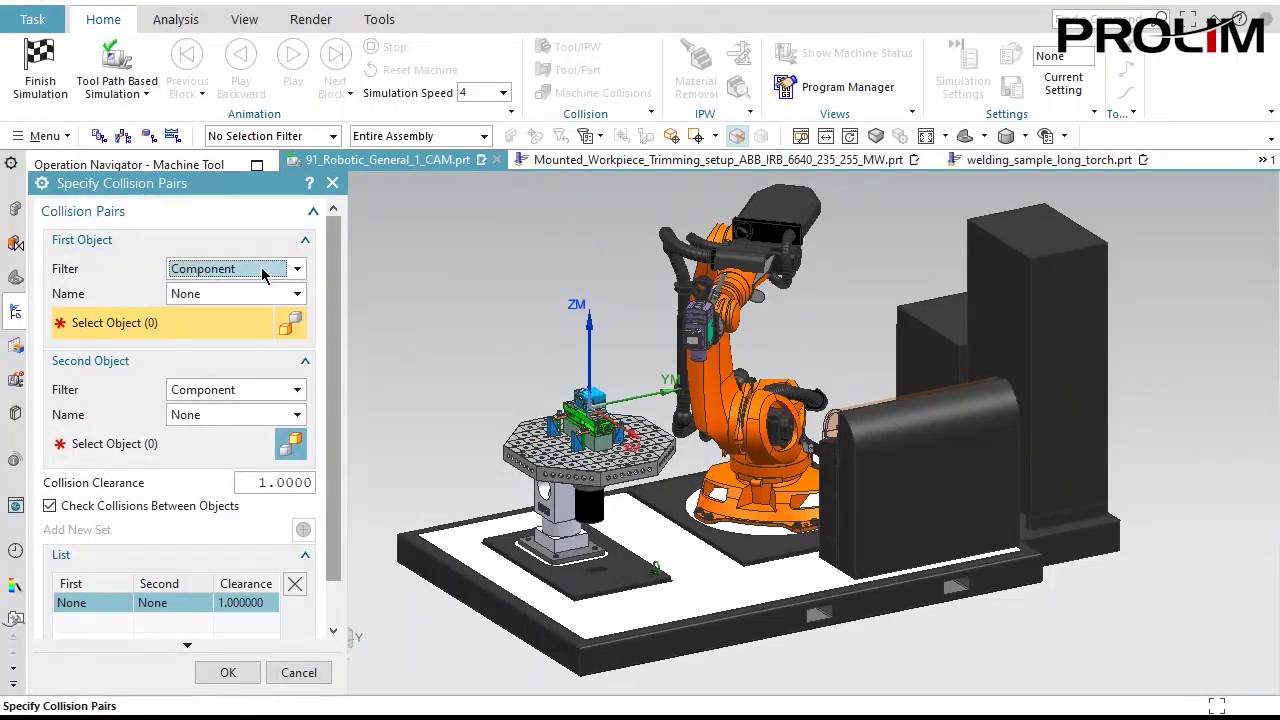
{"action": "mouse_move", "coordinate": [624, 320]}
{"action": "middle_mouse_down"}
{"action": "mouse_move", "coordinate": [600, 312]}
{"action": "mouse_move", "coordinate": [635, 305]}
{"action": "mouse_move", "coordinate": [617, 298]}
{"action": "middle_mouse_up"}
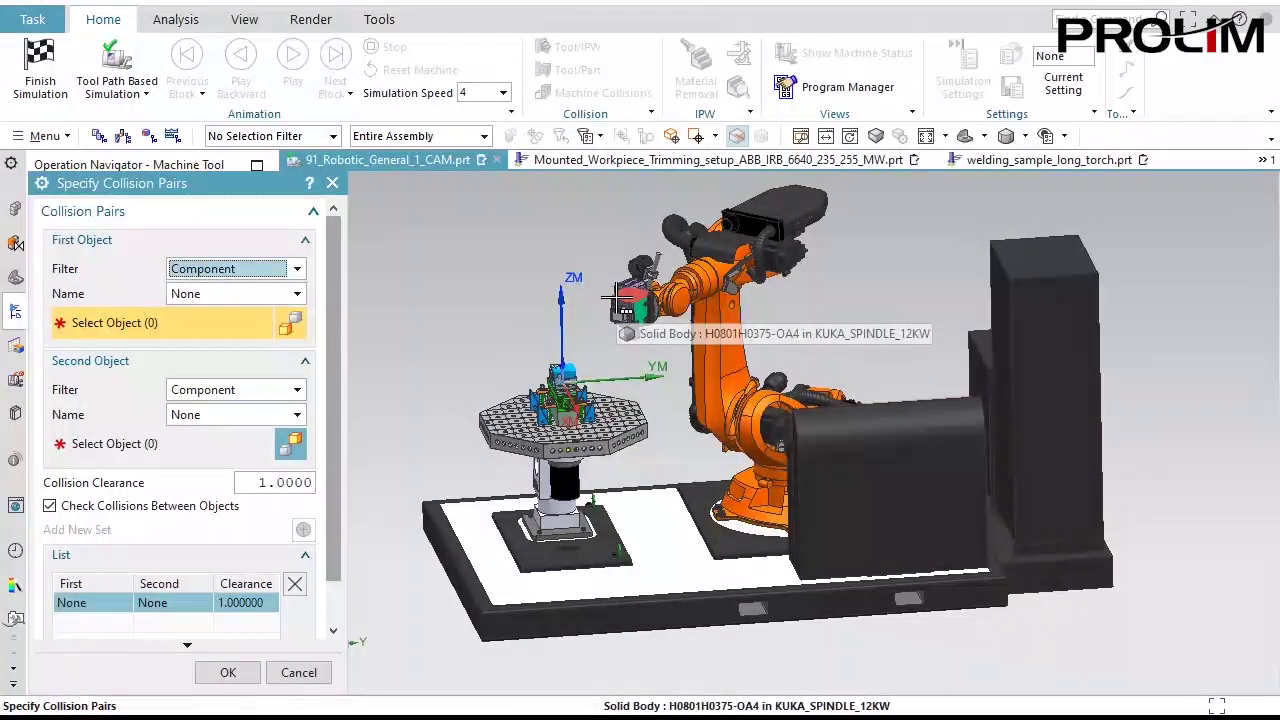
{"action": "left_click", "coordinate": [620, 300]}
{"action": "left_click", "coordinate": [700, 367]}
{"action": "middle_click_drag", "start_coordinate": [483, 226], "coordinate": [466, 240]}
{"action": "mouse_move", "coordinate": [470, 297]}
{"action": "middle_mouse_down"}
{"action": "mouse_move", "coordinate": [412, 310]}
{"action": "mouse_move", "coordinate": [460, 277]}
{"action": "middle_mouse_up"}
Pick the positioner's table plate as the pair's second object, set the collision clearance to 10 and accept the simulation settings.
{"action": "left_click", "coordinate": [150, 445]}
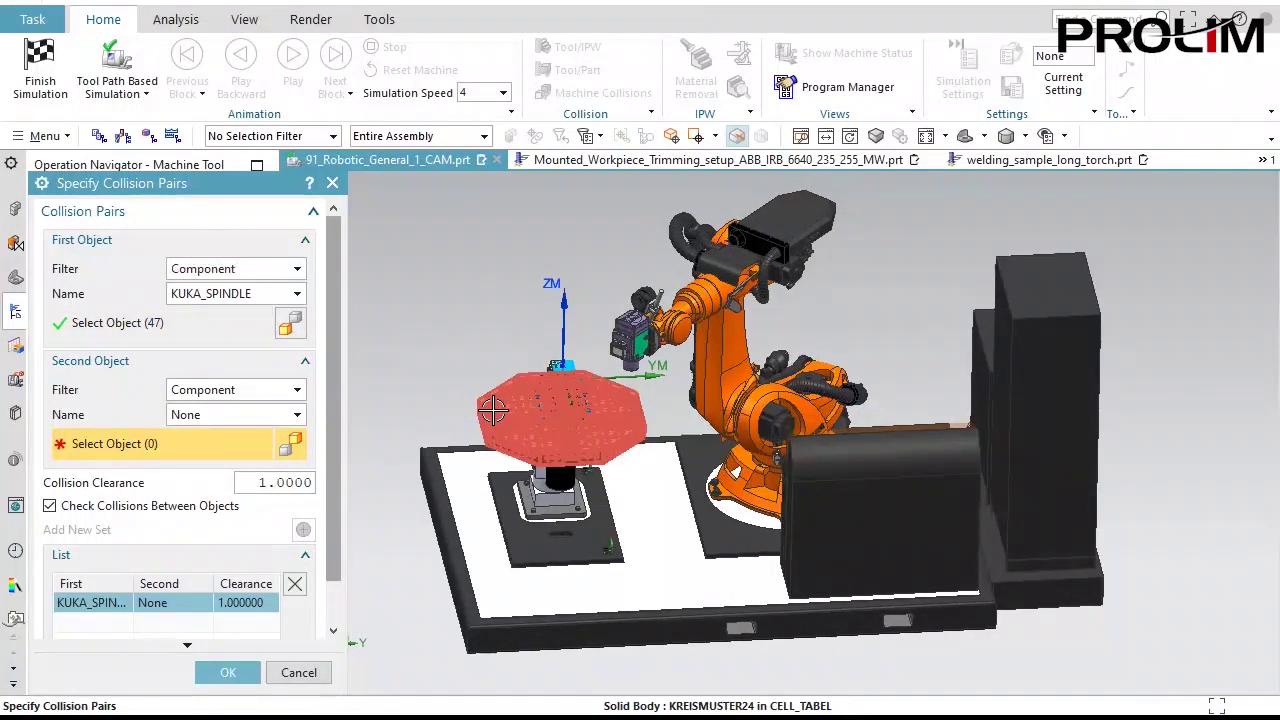
{"action": "left_click", "coordinate": [492, 410]}
{"action": "mouse_move", "coordinate": [536, 302]}
{"action": "middle_mouse_down"}
{"action": "mouse_move", "coordinate": [530, 268]}
{"action": "mouse_move", "coordinate": [543, 283]}
{"action": "middle_mouse_up"}
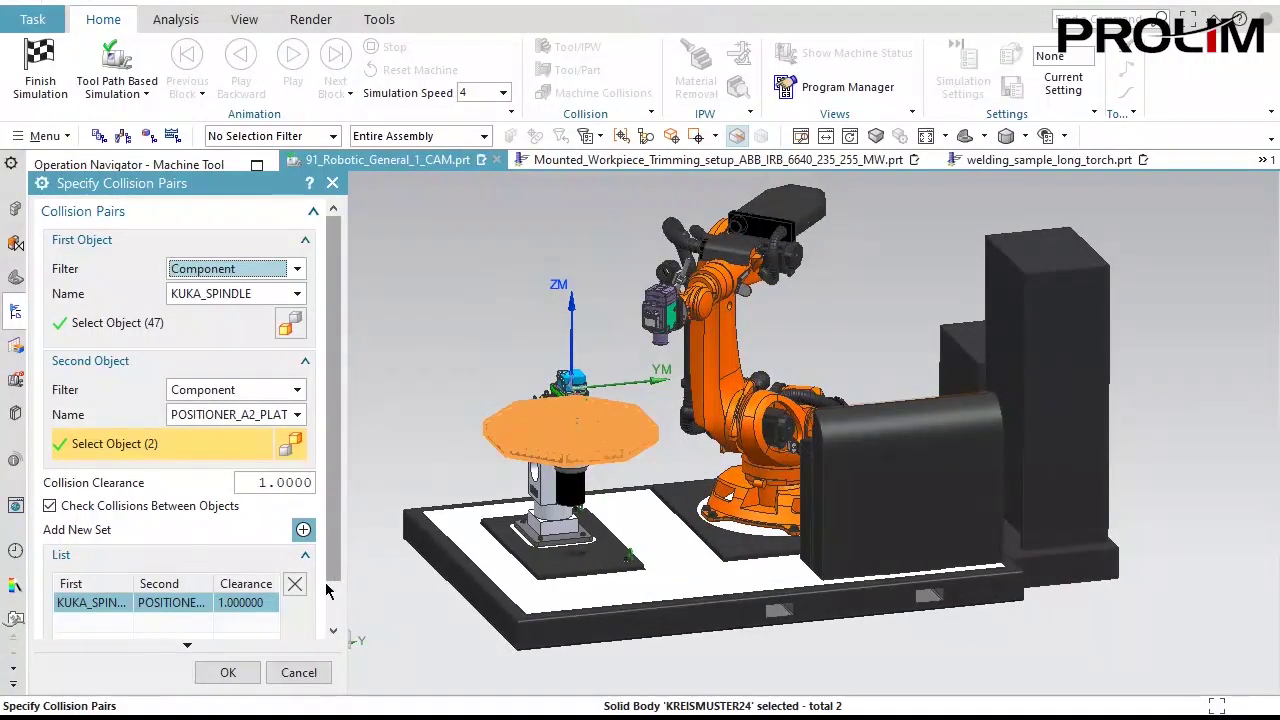
{"action": "left_click", "coordinate": [259, 481]}
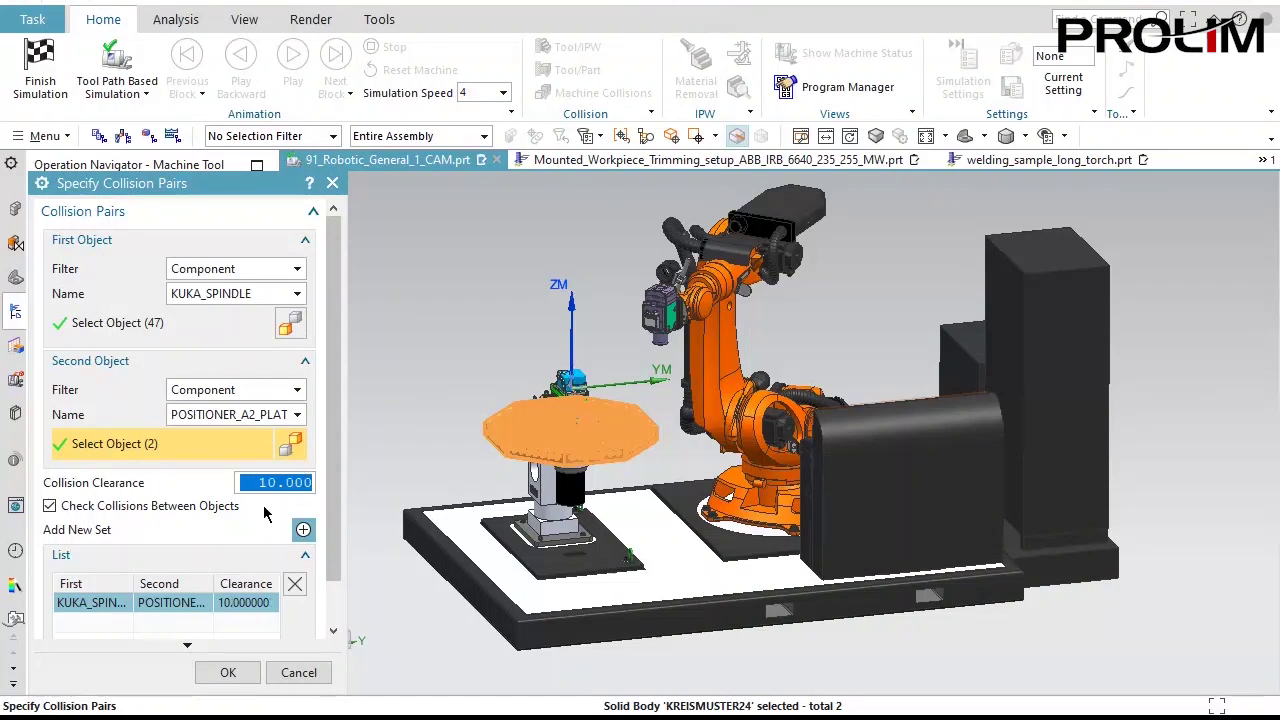
{"action": "left_click", "coordinate": [236, 673]}
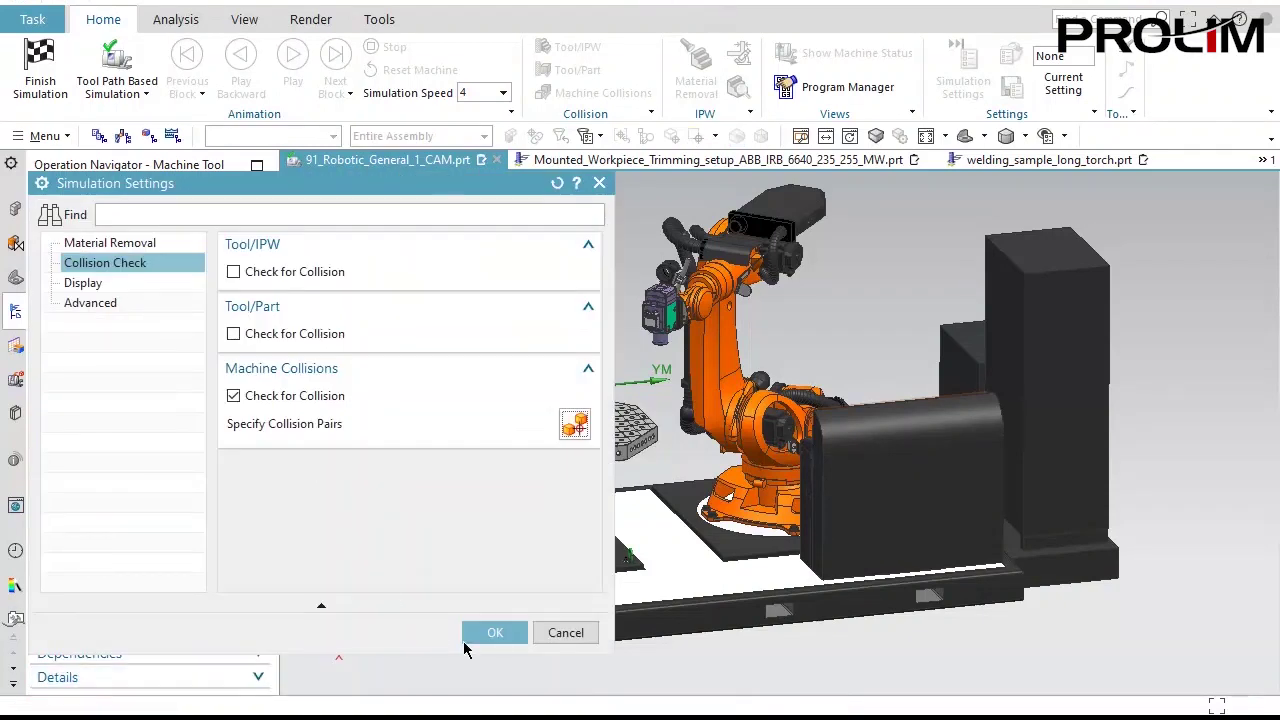
{"action": "left_click", "coordinate": [497, 634]}
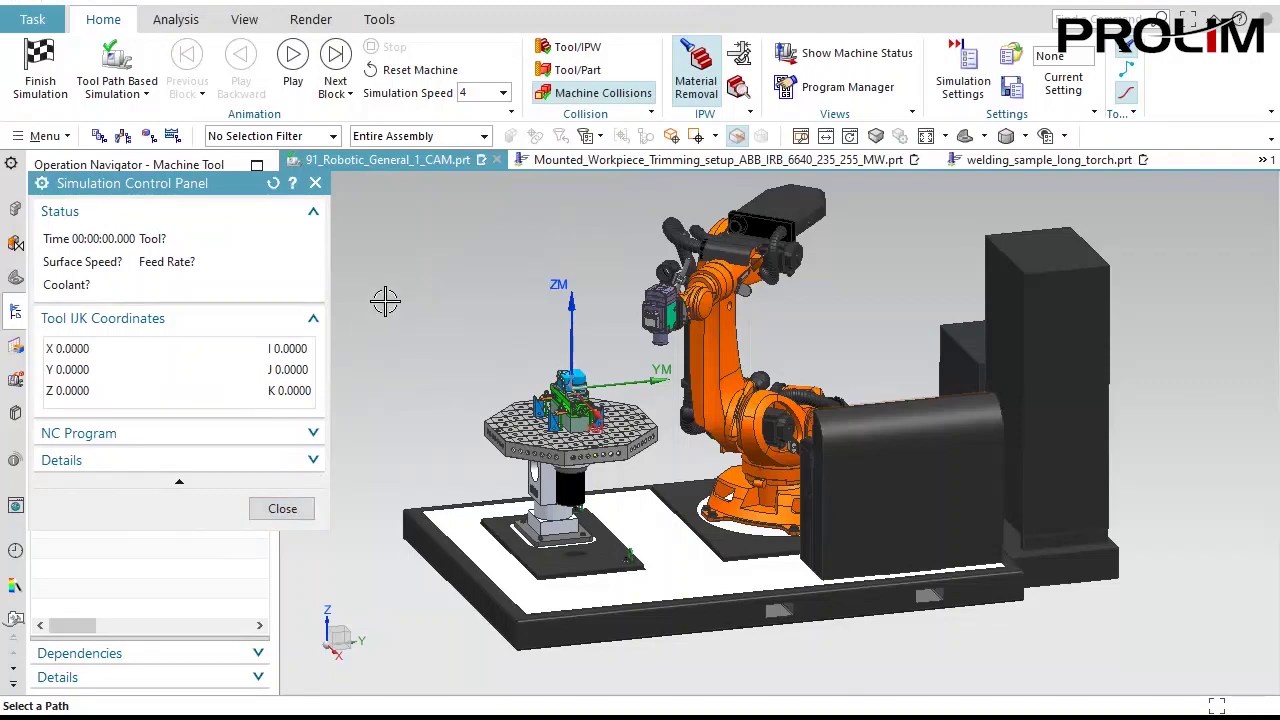
Examine the blank on the positioner table and the robot spindle up close, and finish the simulation.
{"action": "scroll", "coordinate": [377, 295], "scroll_direction": "up", "scroll_amount": 5}
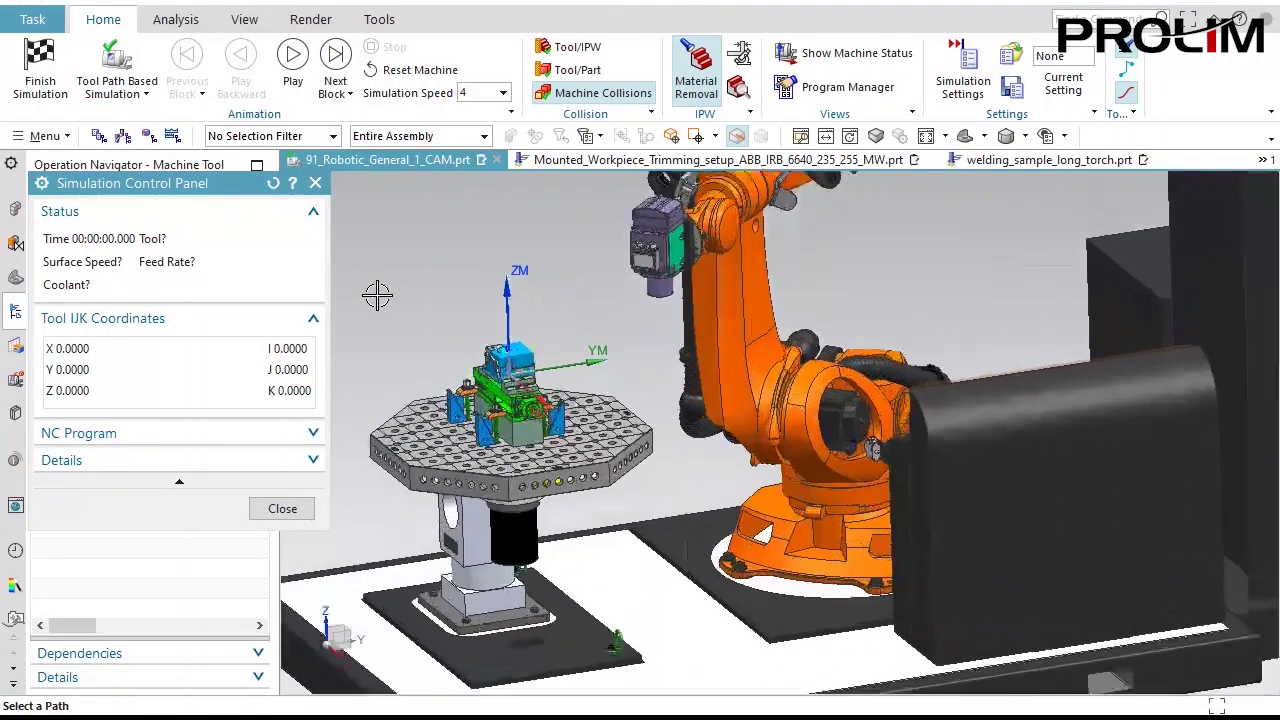
{"action": "middle_click_drag", "start_coordinate": [516, 281], "coordinate": [791, 323]}
{"action": "middle_click_drag", "start_coordinate": [744, 466], "coordinate": [737, 484]}
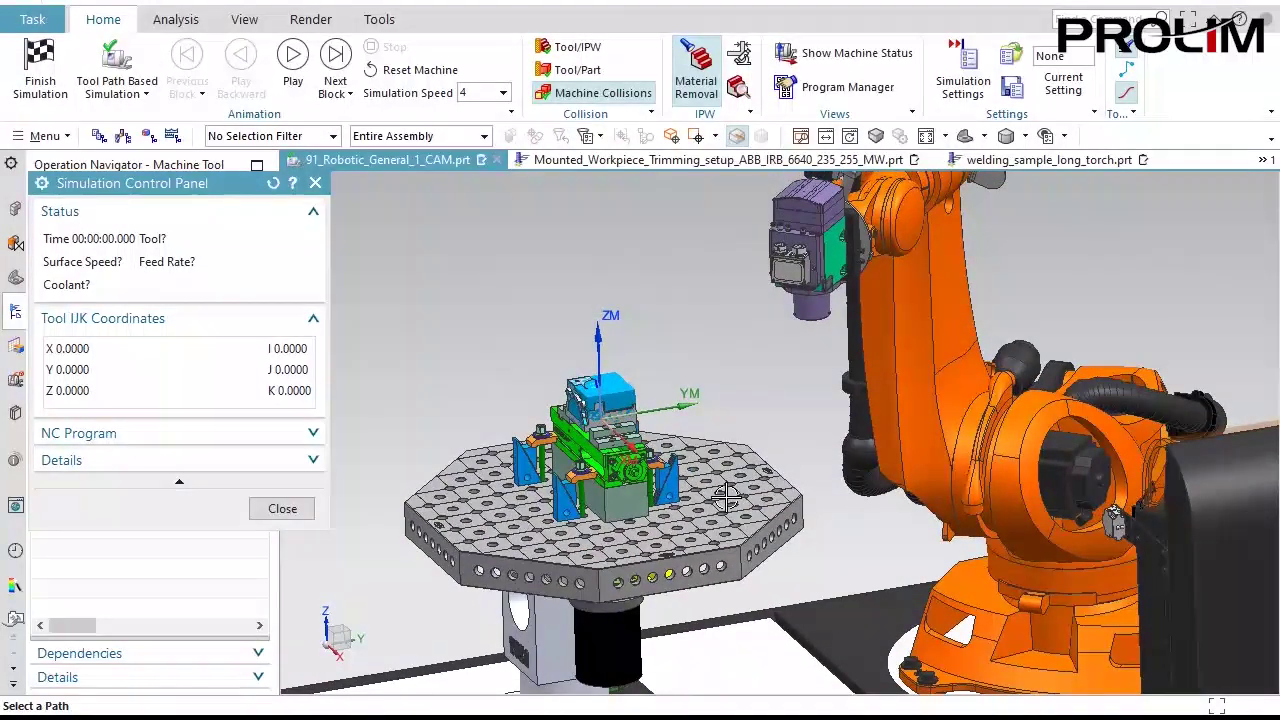
{"action": "middle_click_drag", "start_coordinate": [701, 272], "coordinate": [704, 272]}
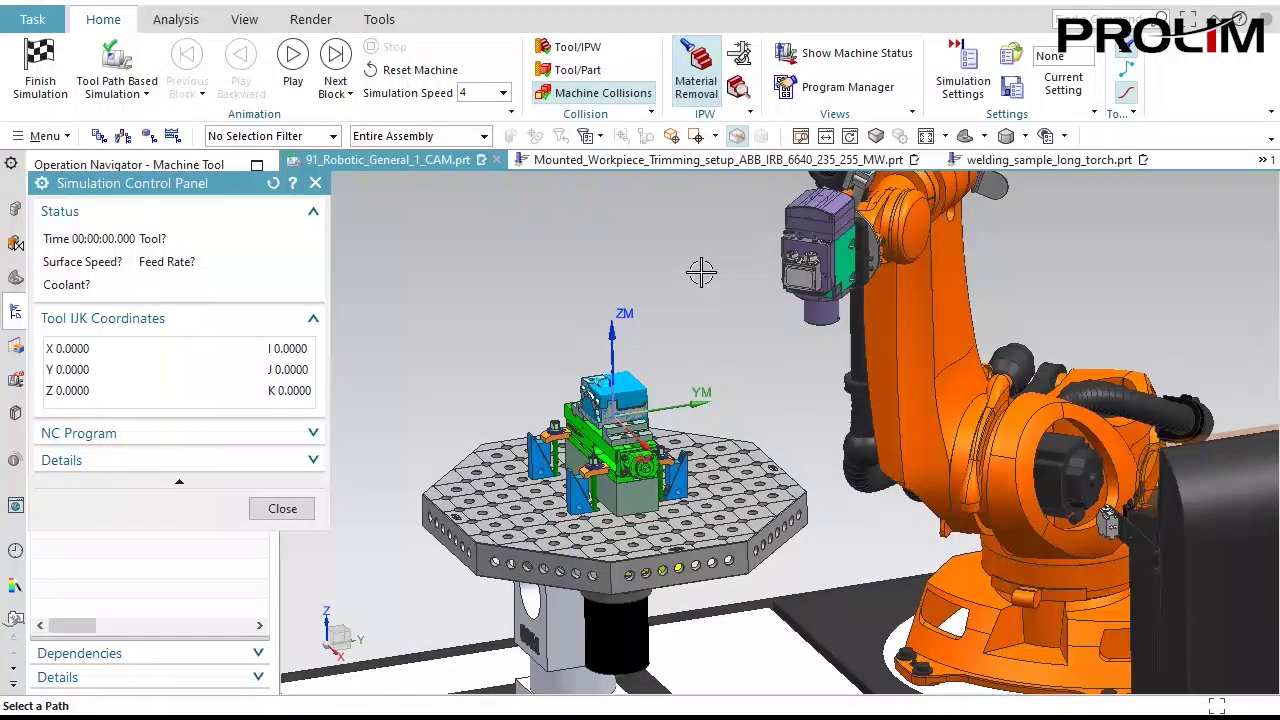
{"action": "scroll", "coordinate": [701, 272], "scroll_direction": "down", "scroll_amount": 5}
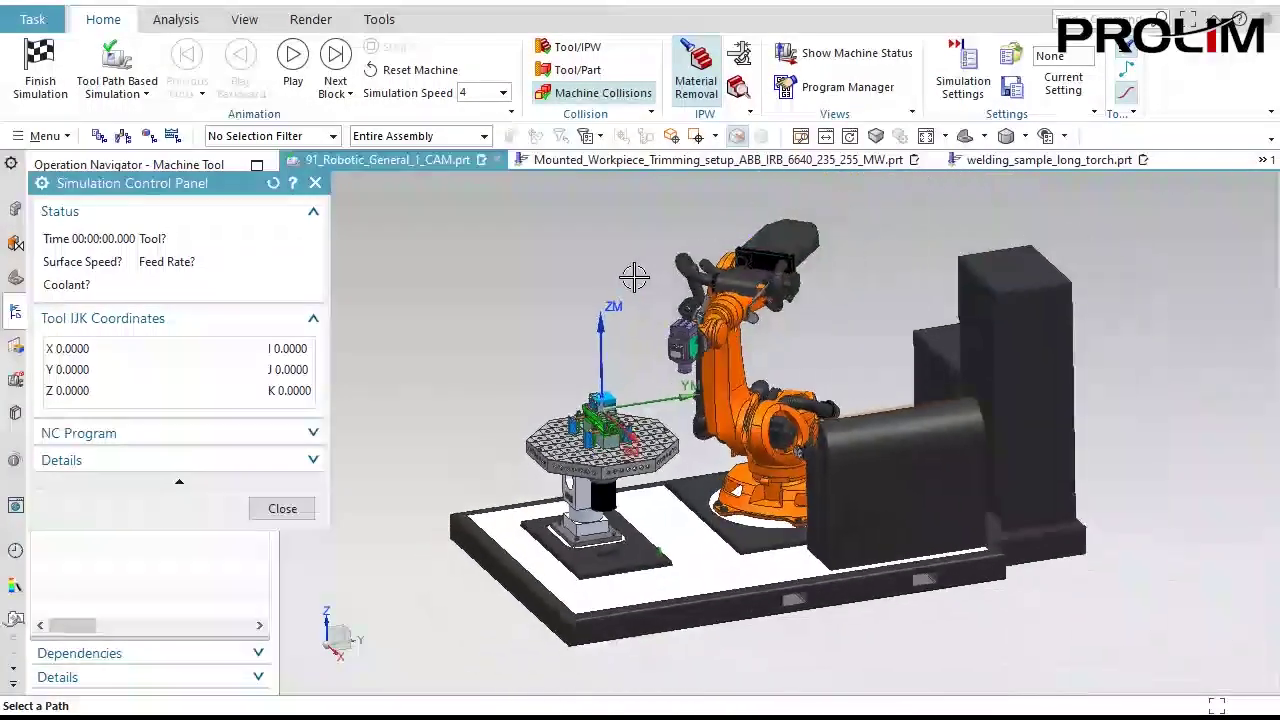
{"action": "middle_click_drag", "start_coordinate": [626, 278], "coordinate": [625, 276]}
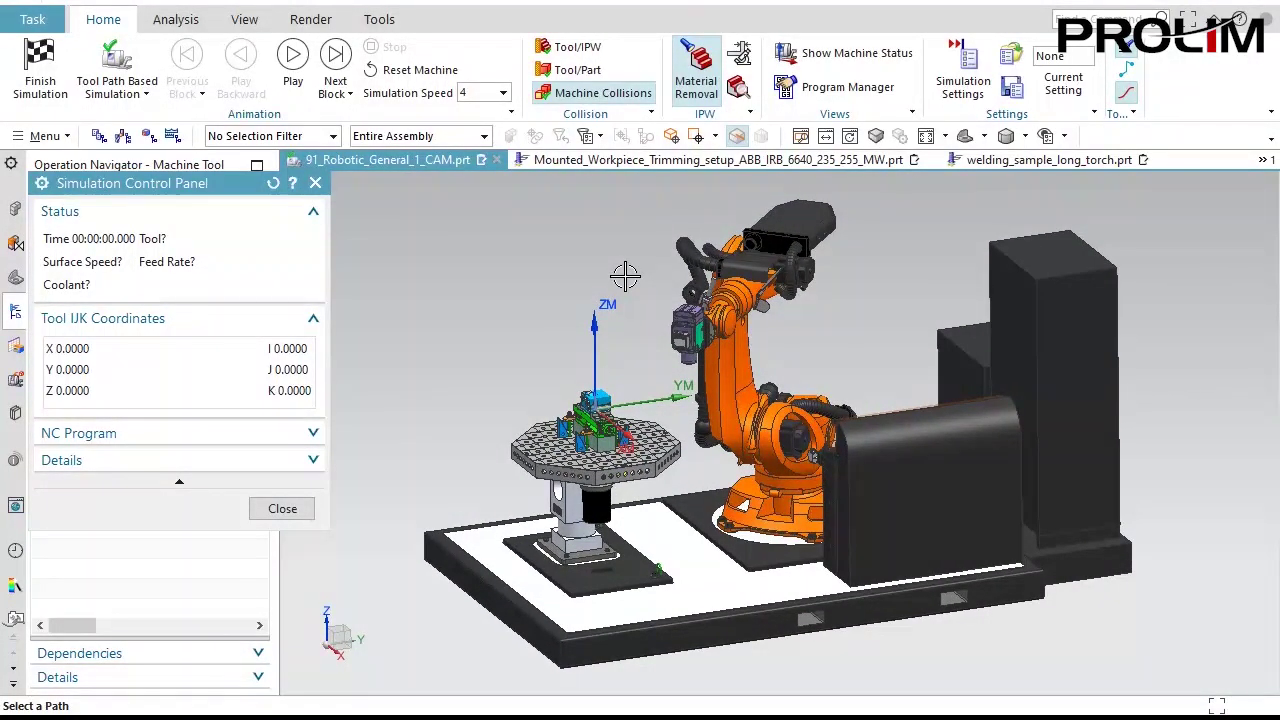
{"action": "left_click", "coordinate": [40, 60]}
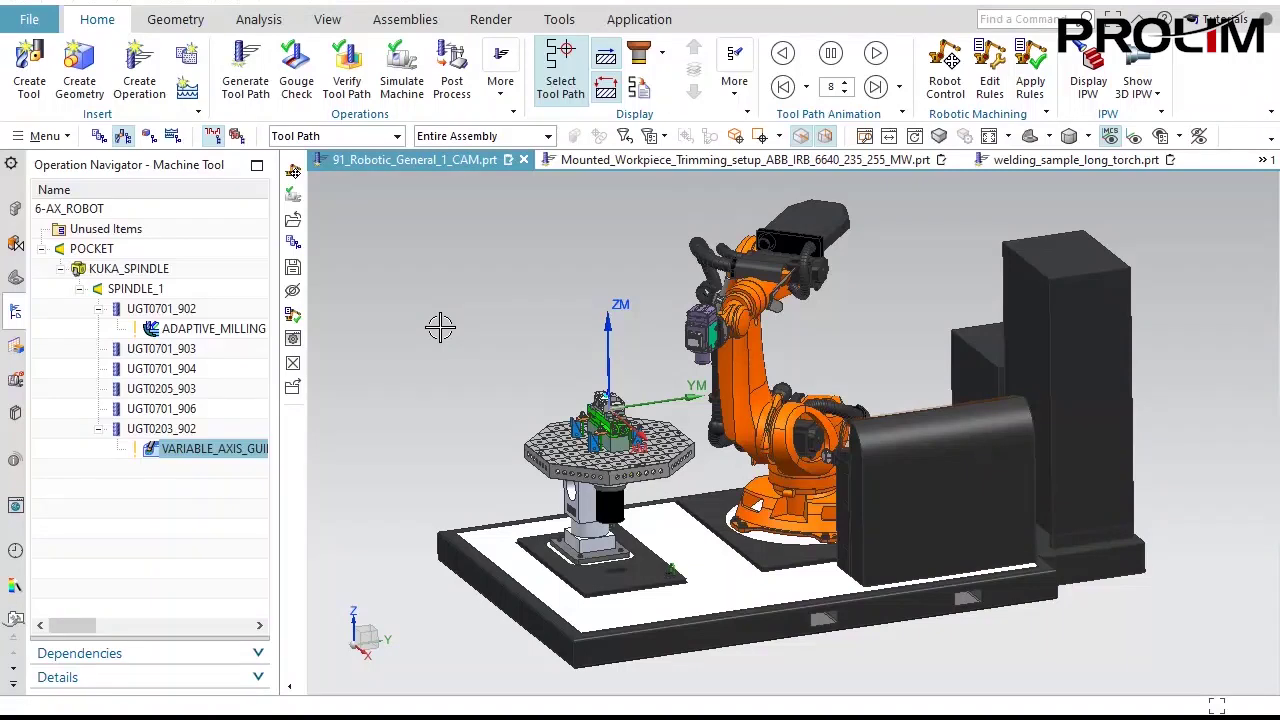
Switch to the Mounted_Workpiece_Trimming_setup_ABB_IRB_6640_235_255_MW part and examine the workpiece held on the robot flange.
{"action": "left_click", "coordinate": [636, 160]}
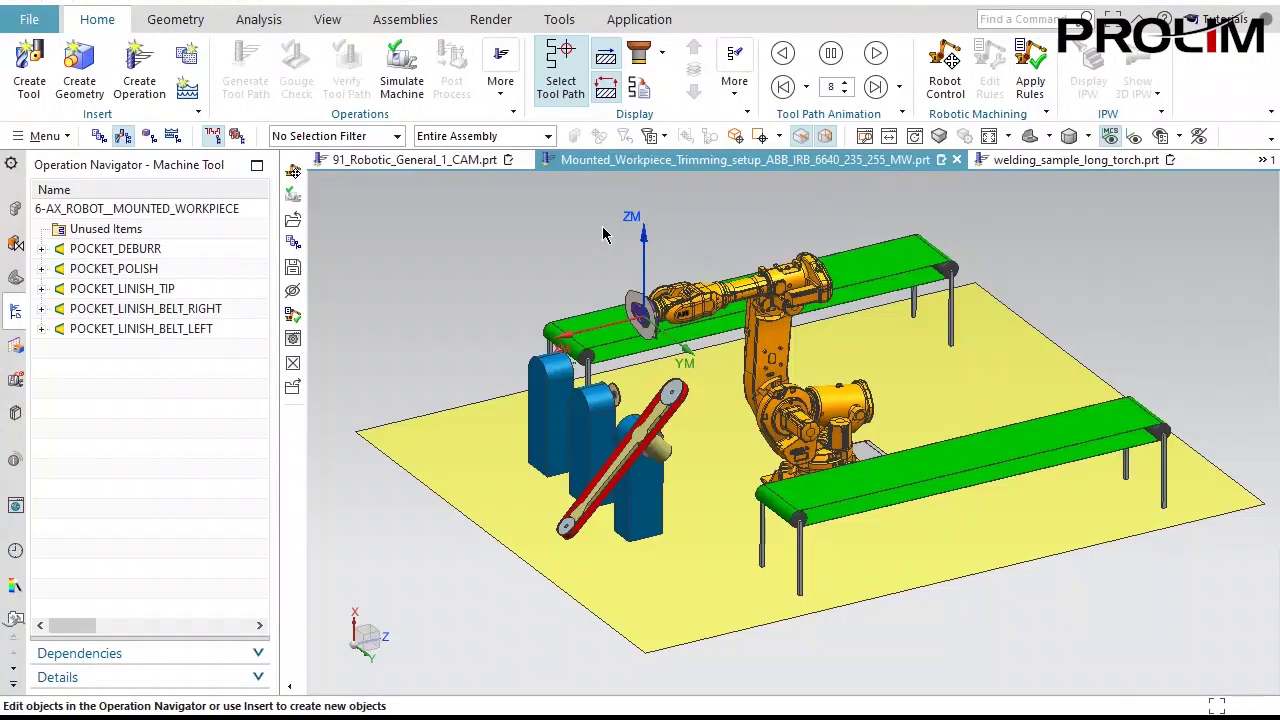
{"action": "scroll", "coordinate": [602, 220], "scroll_direction": "up", "scroll_amount": 7}
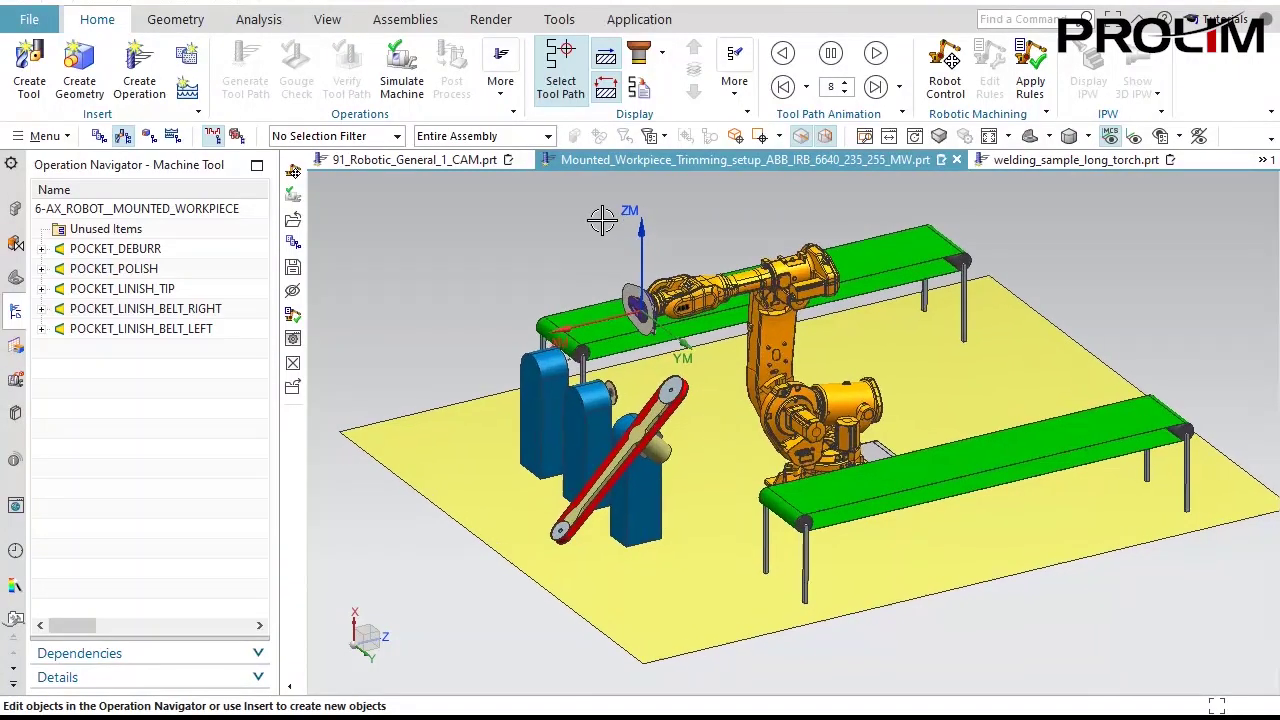
{"action": "middle_click_drag", "start_coordinate": [602, 220], "coordinate": [596, 247]}
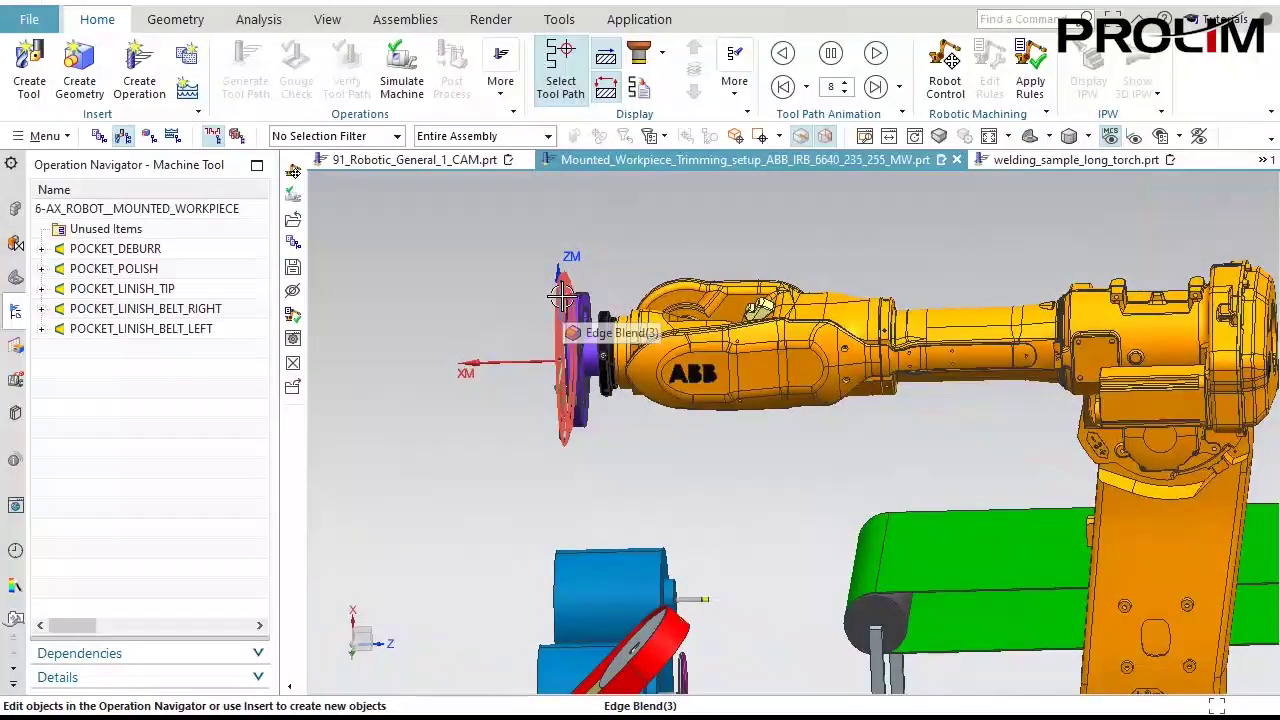
{"action": "middle_click_drag", "start_coordinate": [664, 223], "coordinate": [653, 224]}
{"action": "scroll", "coordinate": [655, 223], "scroll_direction": "down", "scroll_amount": 5}
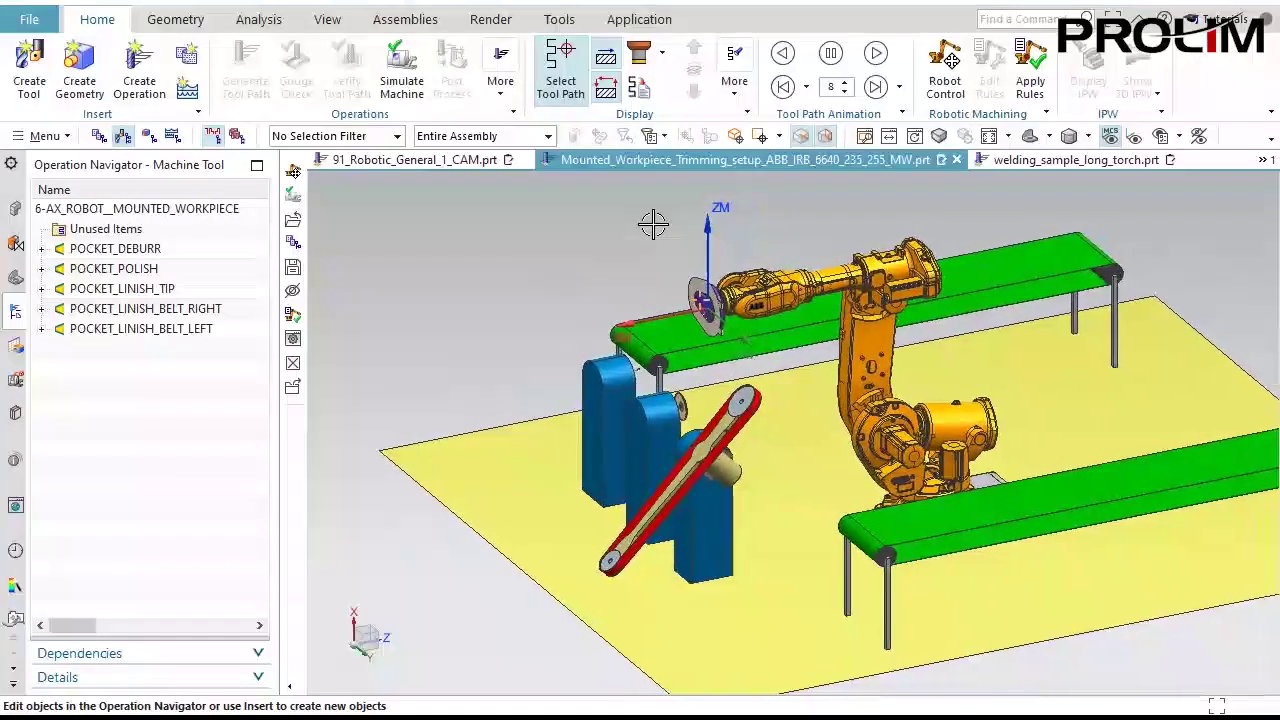
Show the mounted workpiece operations in program order in the Operation Navigator.
{"action": "right_click", "coordinate": [106, 457]}
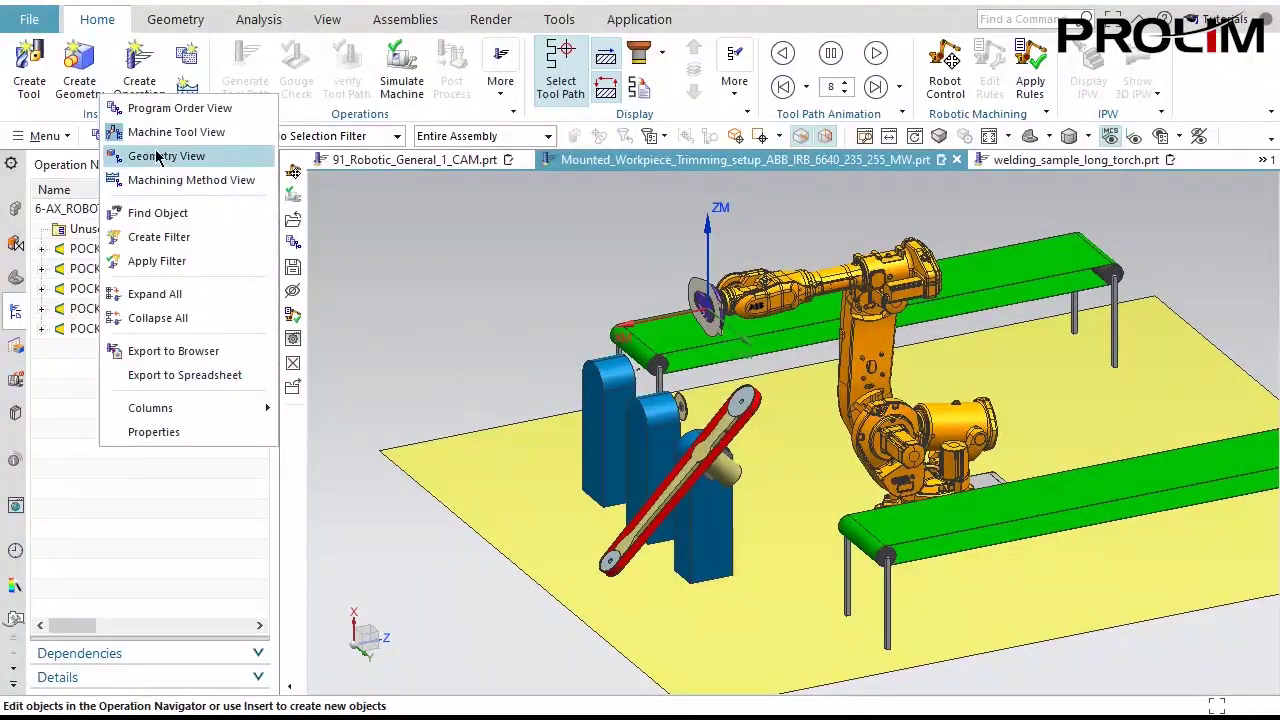
{"action": "left_click", "coordinate": [152, 109]}
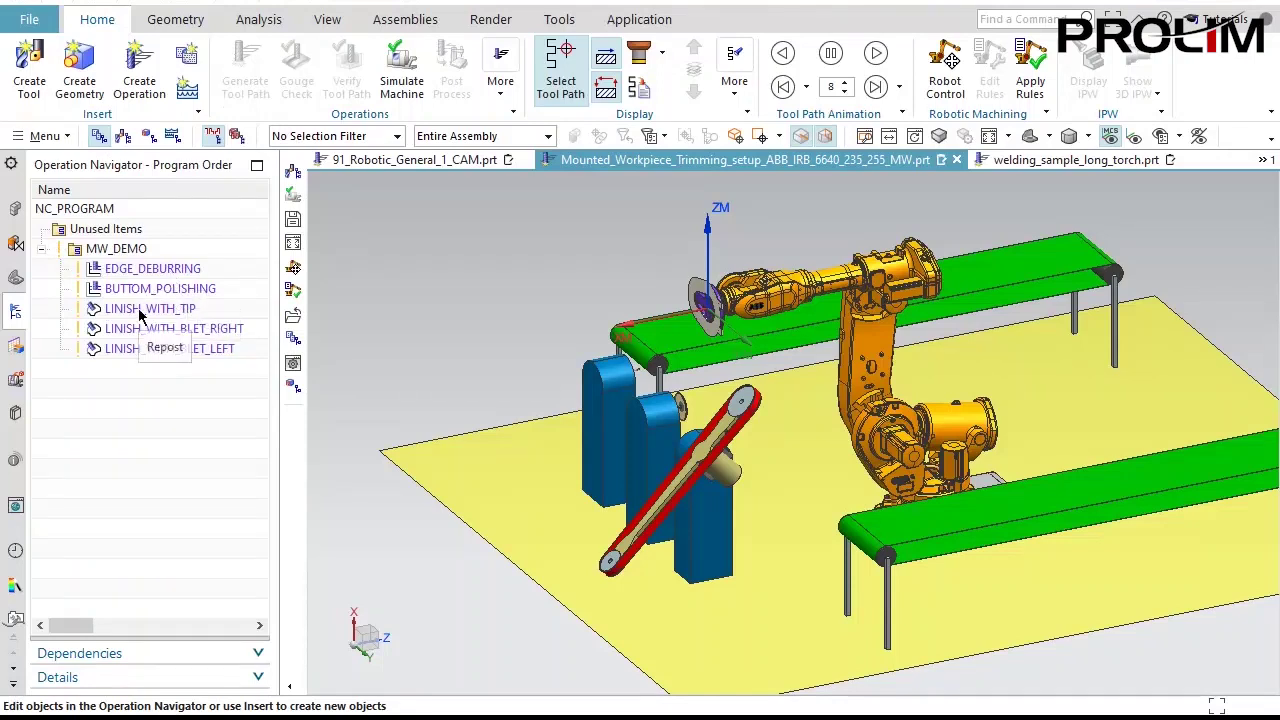
{"action": "scroll", "coordinate": [446, 249], "scroll_direction": "up", "scroll_amount": 5}
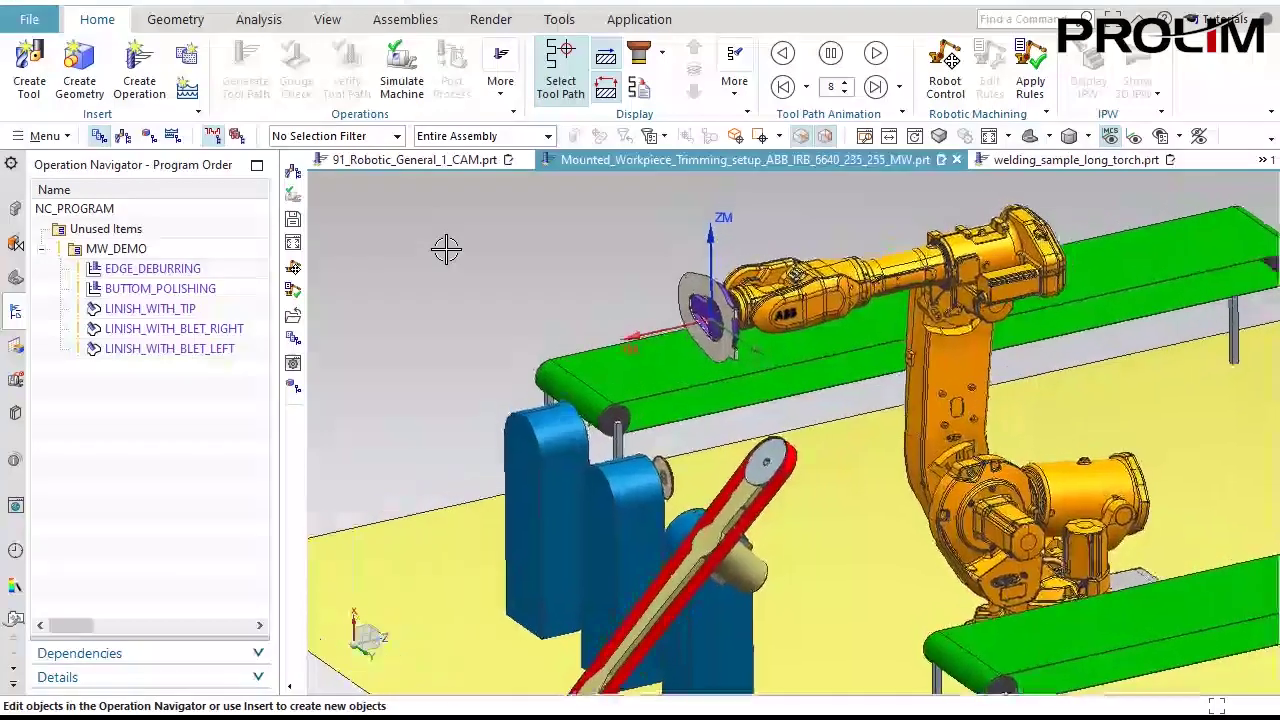
{"action": "scroll", "coordinate": [446, 249], "scroll_direction": "up", "scroll_amount": 3}
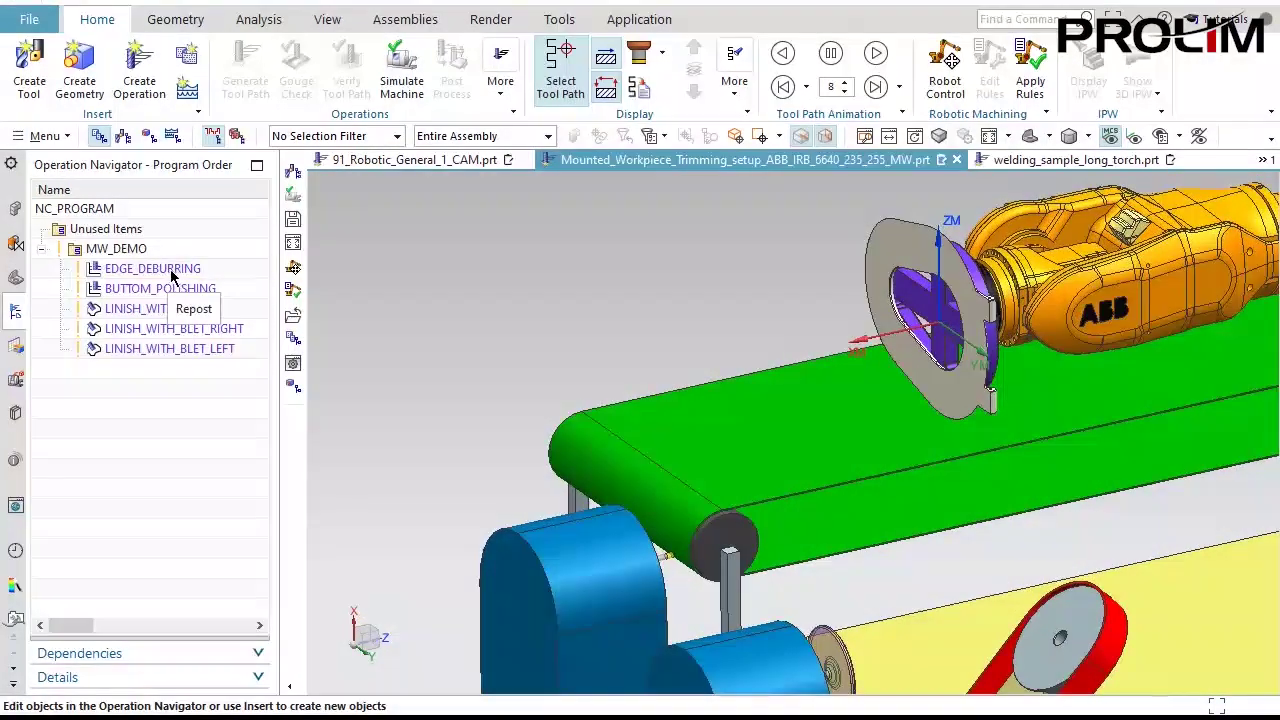
Open the EDGE_DEBURRING planar profile operation, review its geometry, tool axis and path settings, and accept it.
{"action": "double_click", "coordinate": [160, 269]}
{"action": "left_click", "coordinate": [470, 396]}
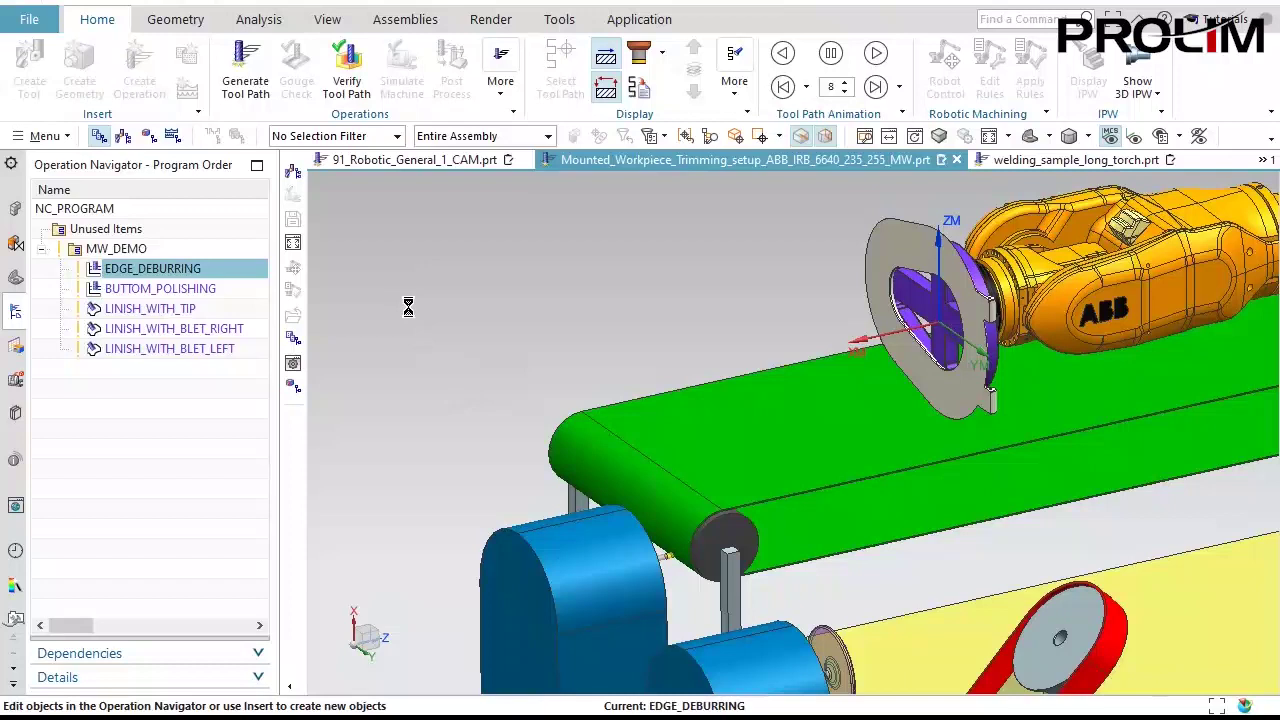
{"action": "left_click_drag", "start_coordinate": [225, 185], "coordinate": [456, 16]}
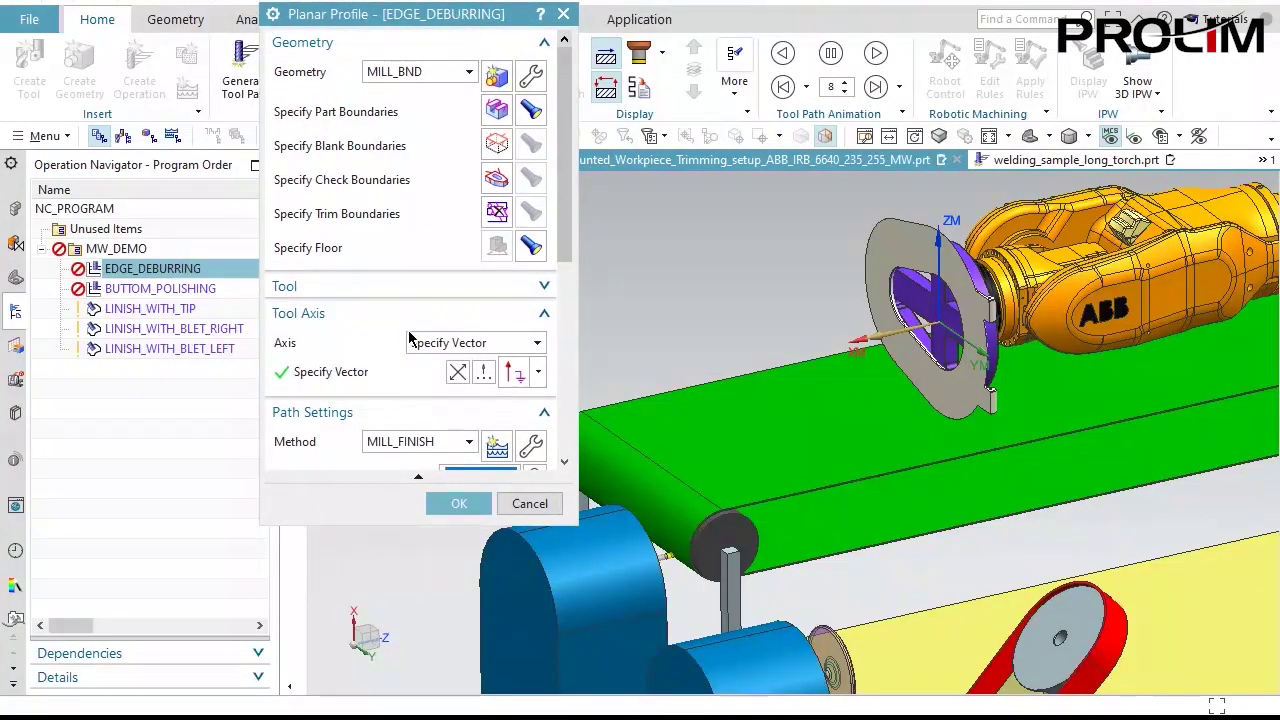
{"action": "scroll", "coordinate": [428, 230], "scroll_direction": "down", "scroll_amount": 5}
{"action": "scroll", "coordinate": [428, 230], "scroll_direction": "up", "scroll_amount": 5}
{"action": "left_click", "coordinate": [398, 313]}
{"action": "scroll", "coordinate": [395, 218], "scroll_direction": "down", "scroll_amount": 3}
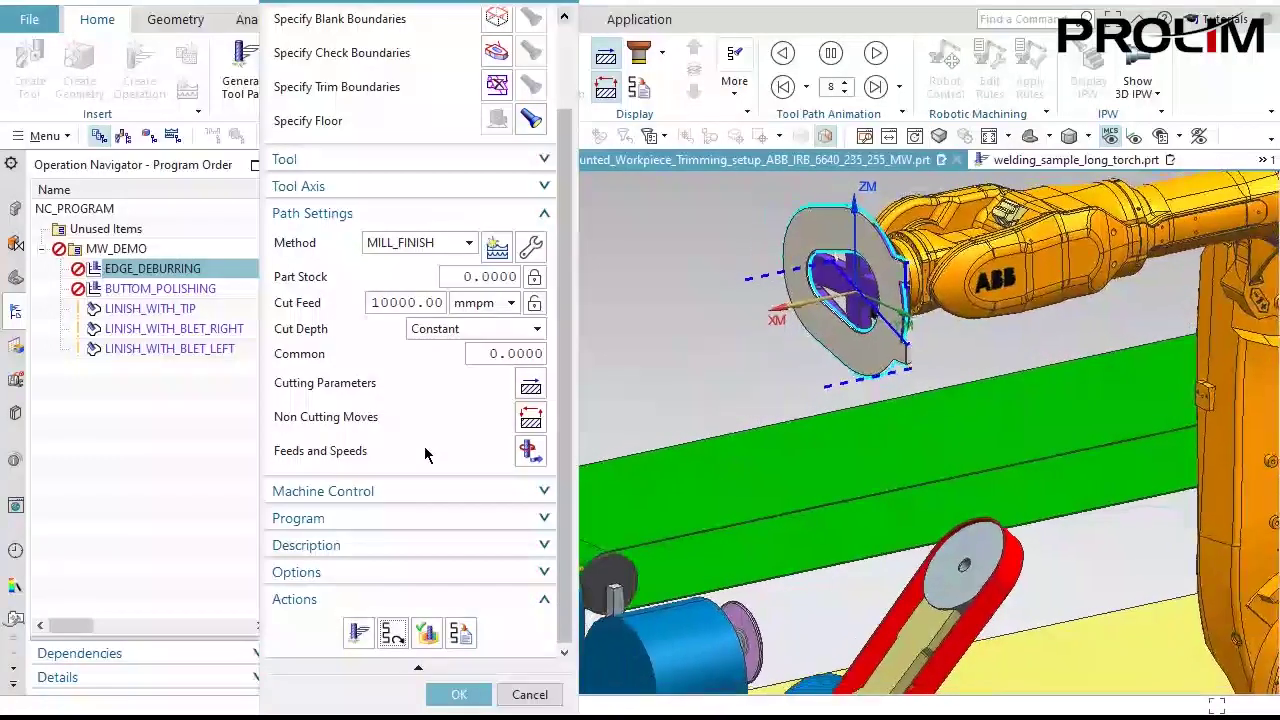
{"action": "left_click", "coordinate": [458, 694]}
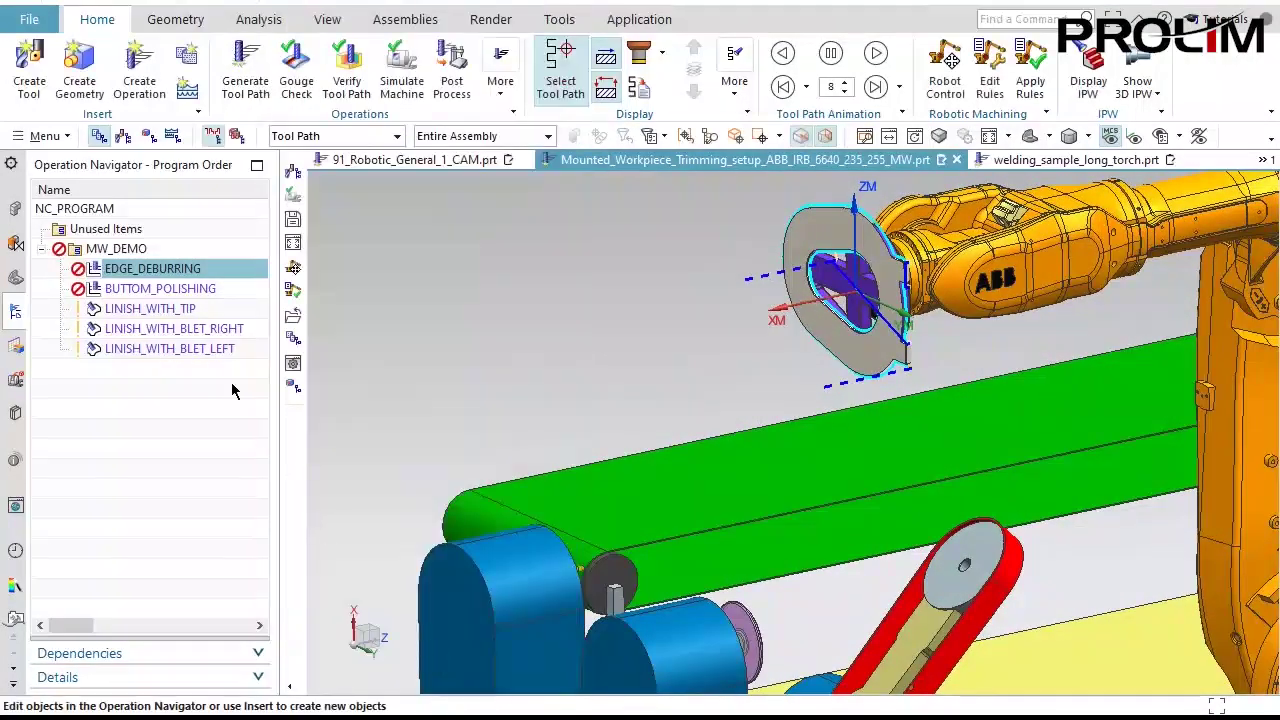
Open the LINISH_WITH_TIP operation, review its drive method and path settings, and view its tool path verification before cancelling the verification.
{"action": "left_click", "coordinate": [145, 310]}
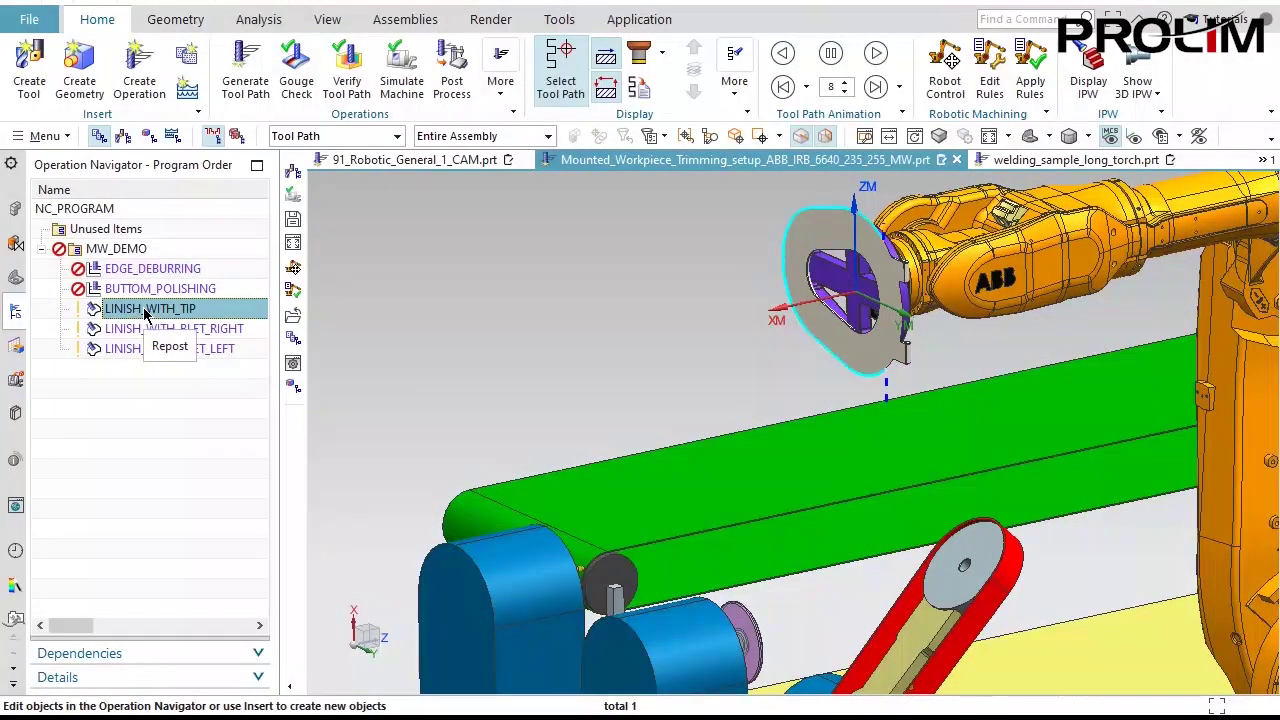
{"action": "double_click", "coordinate": [162, 310]}
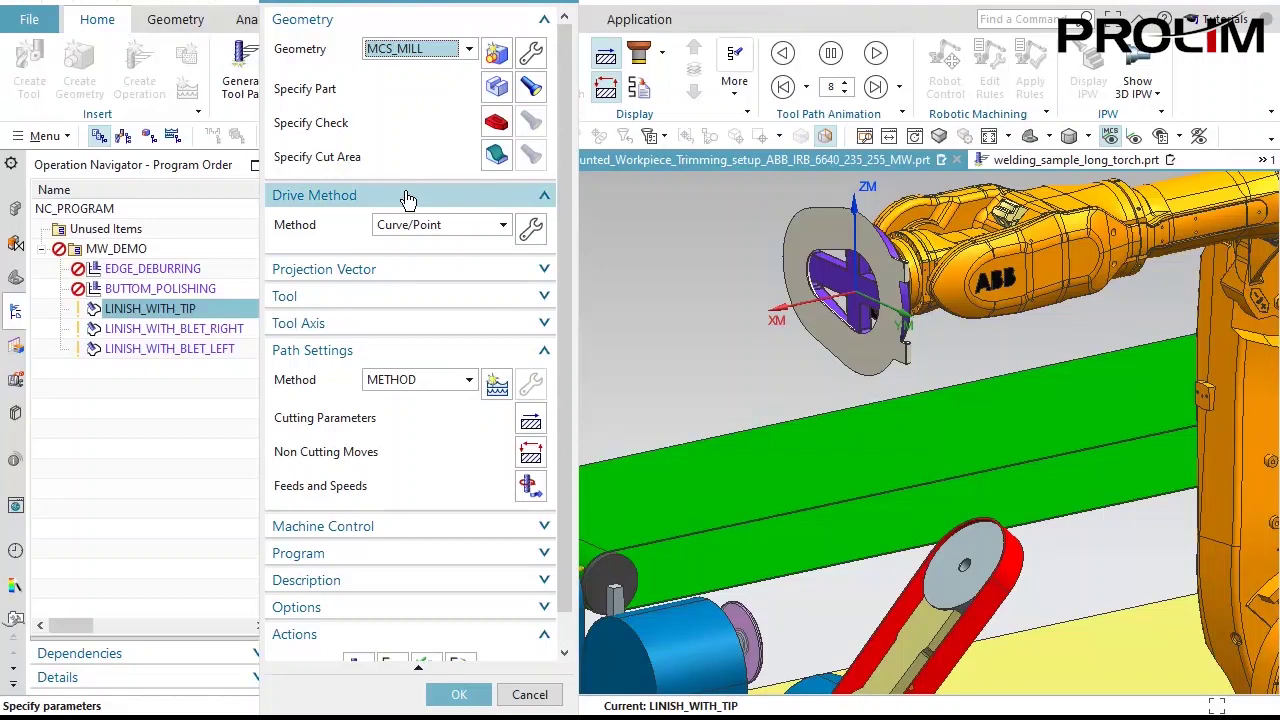
{"action": "scroll", "coordinate": [415, 230], "scroll_direction": "down", "scroll_amount": 1}
{"action": "left_click", "coordinate": [426, 628]}
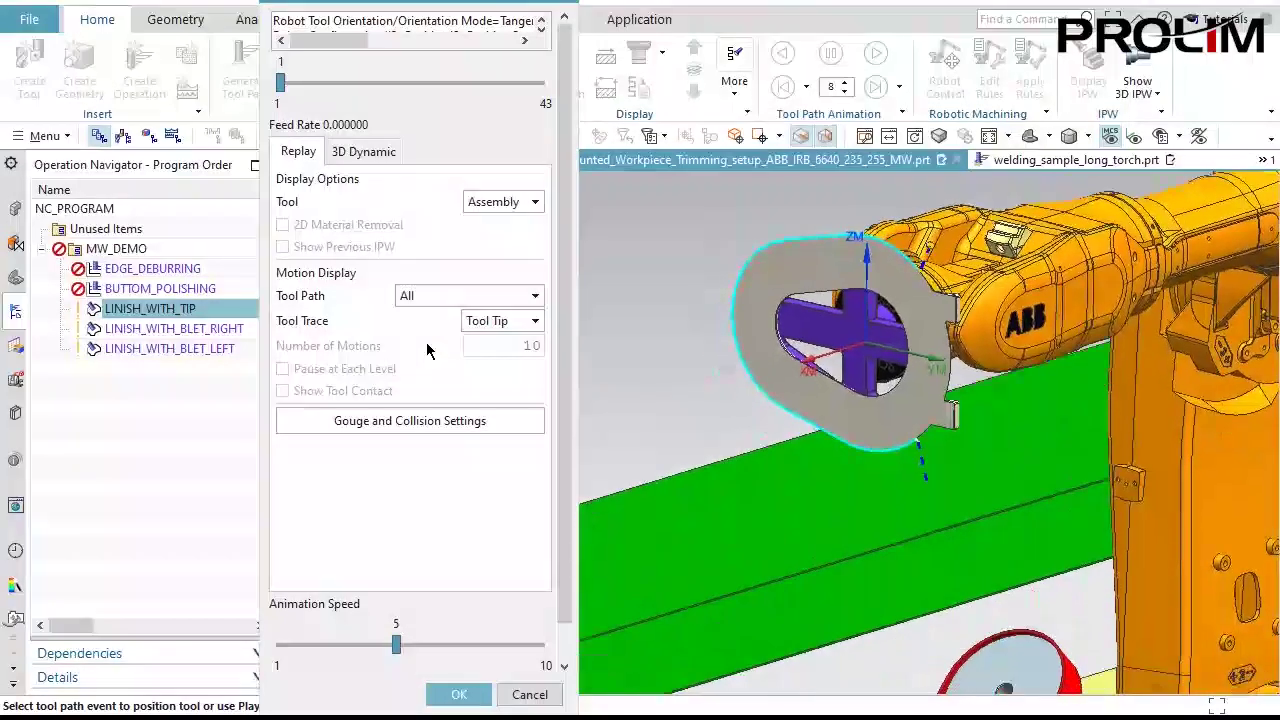
{"action": "left_click", "coordinate": [530, 695]}
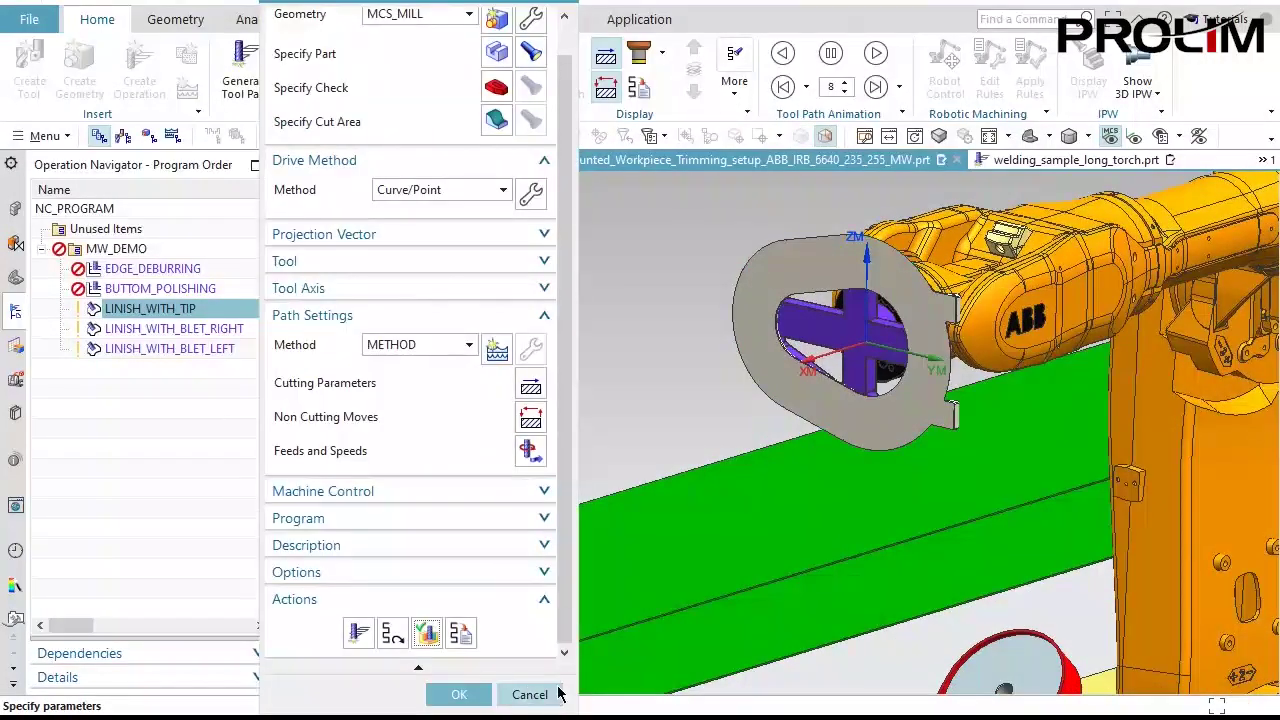
Cancel the LINISH_WITH_TIP operation edit and open the machine simulation for the whole MW_DEMO program group.
{"action": "left_click", "coordinate": [530, 695]}
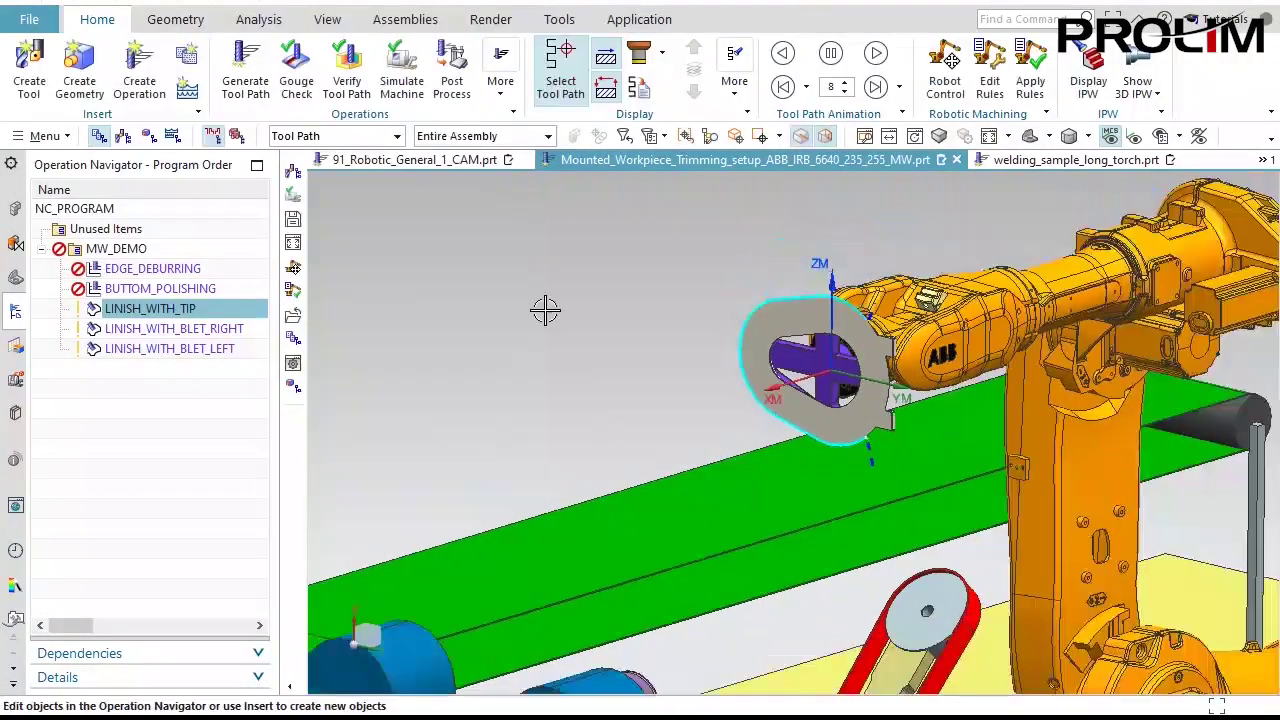
{"action": "left_click", "coordinate": [171, 429]}
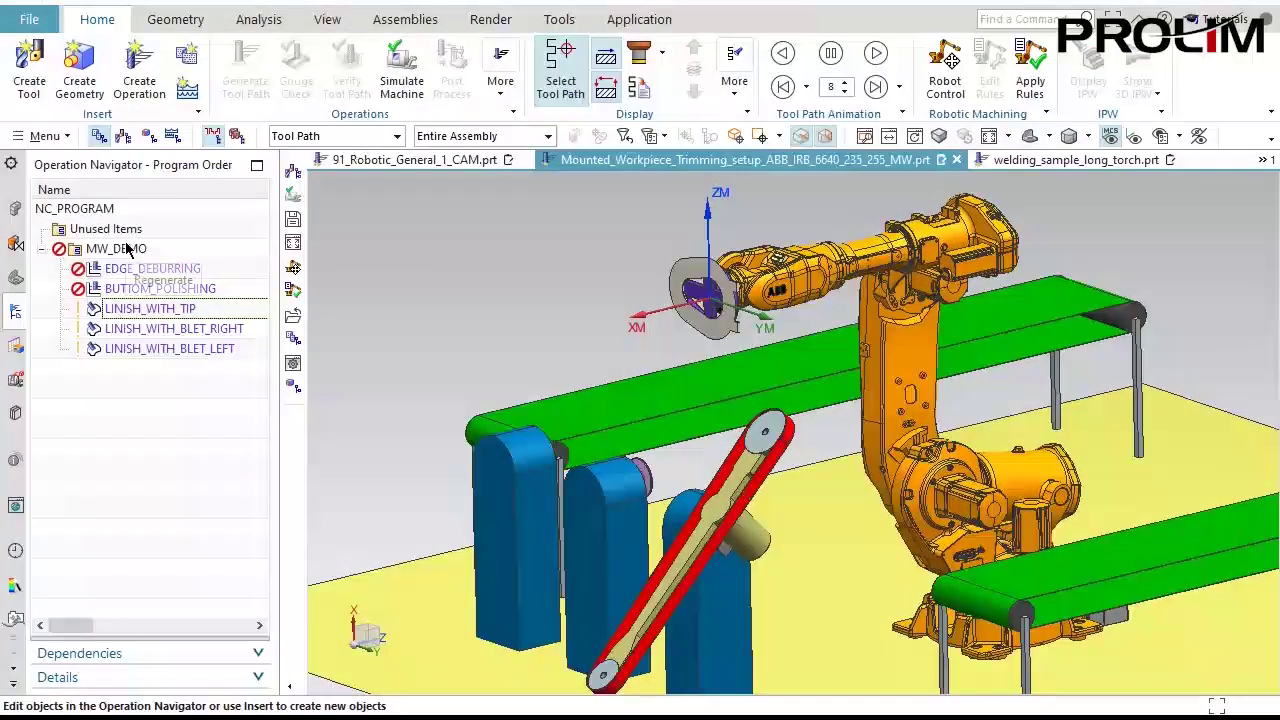
{"action": "left_click", "coordinate": [118, 249]}
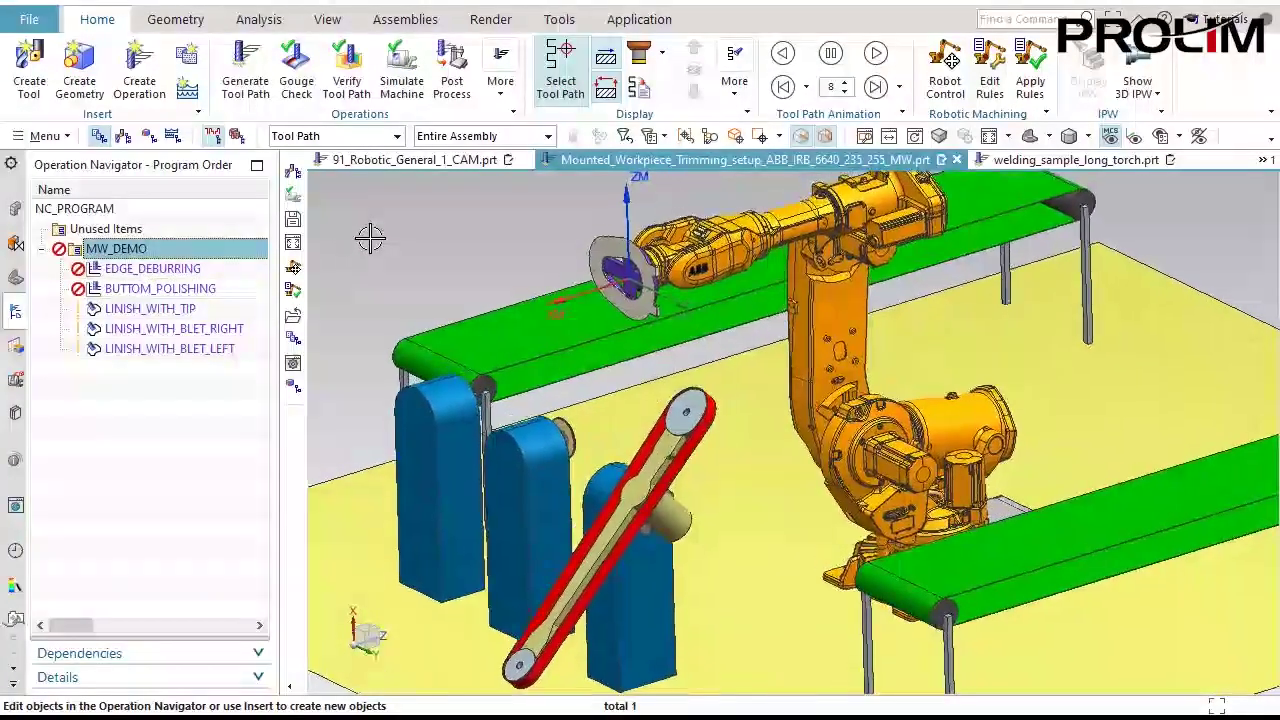
{"action": "left_click", "coordinate": [406, 98]}
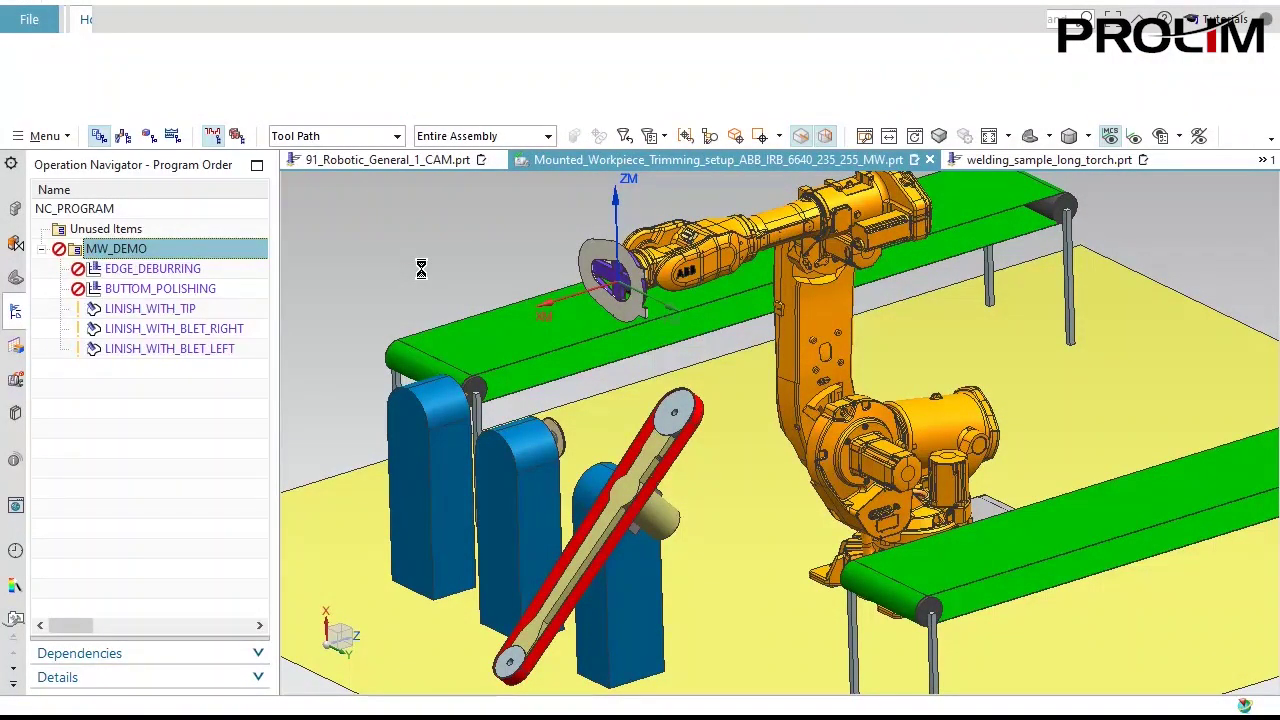
{"action": "left_click", "coordinate": [508, 204]}
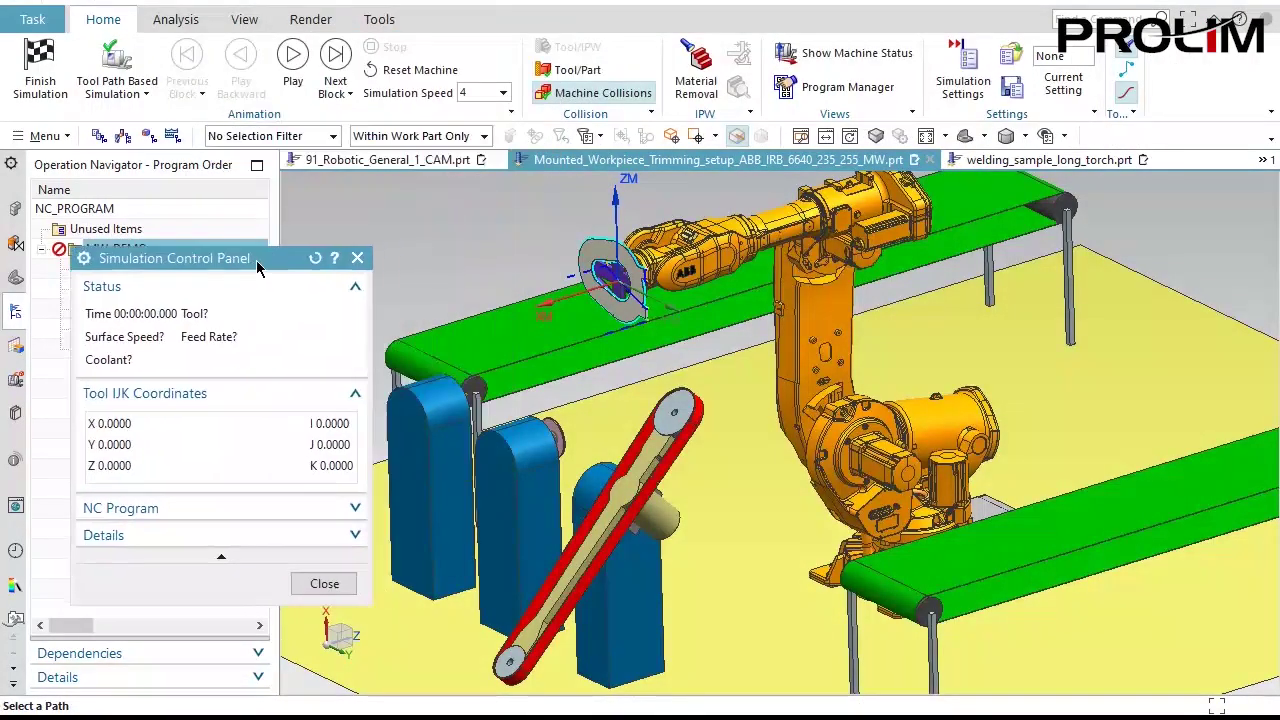
Play the MW_DEMO simulation at simulation speed 3 and examine the robot and workpiece at the second conveyor from several angles.
{"action": "left_click", "coordinate": [504, 94]}
{"action": "left_click", "coordinate": [480, 158]}
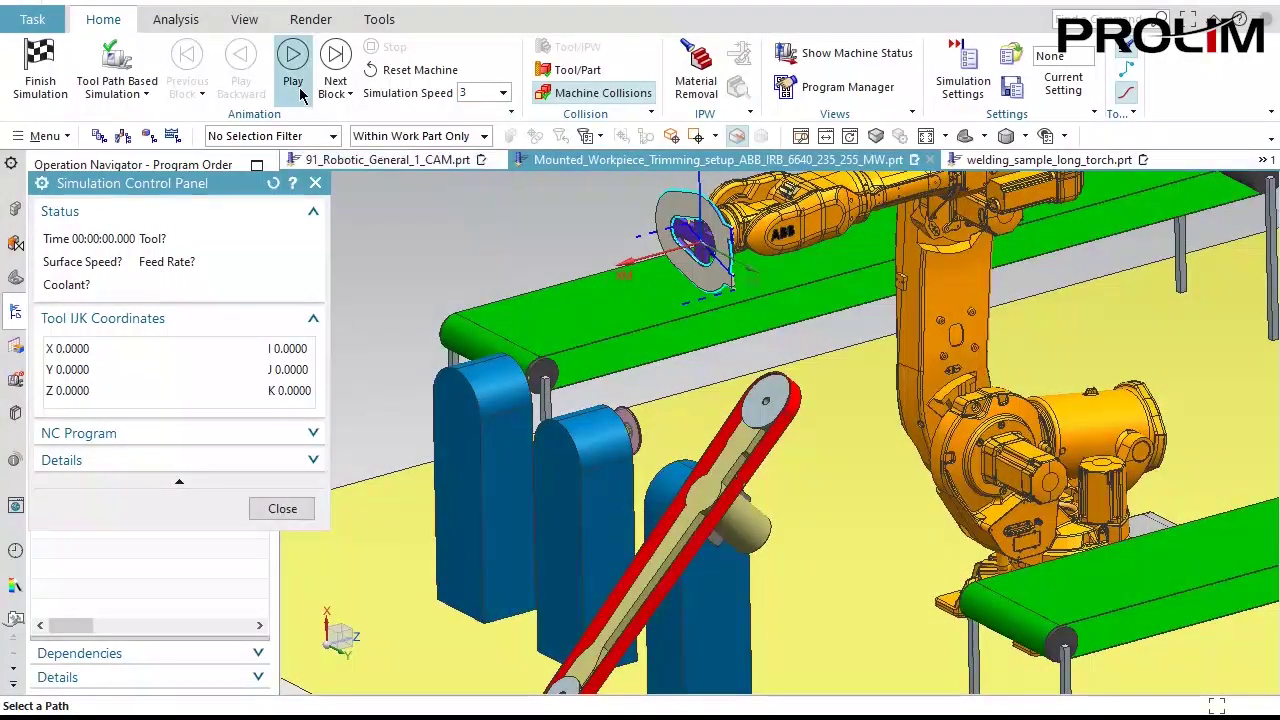
{"action": "left_click", "coordinate": [292, 55]}
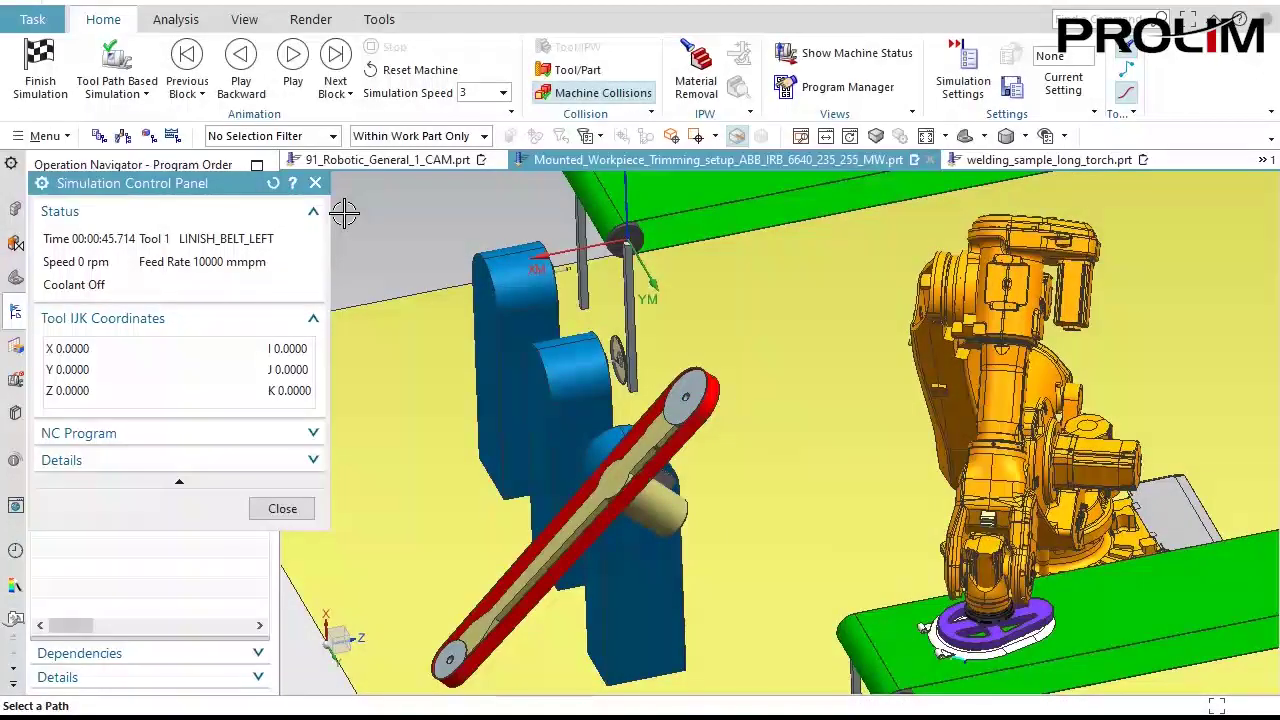
{"action": "middle_click_drag", "start_coordinate": [347, 215], "coordinate": [351, 257]}
{"action": "middle_click_drag", "start_coordinate": [977, 452], "coordinate": [942, 468]}
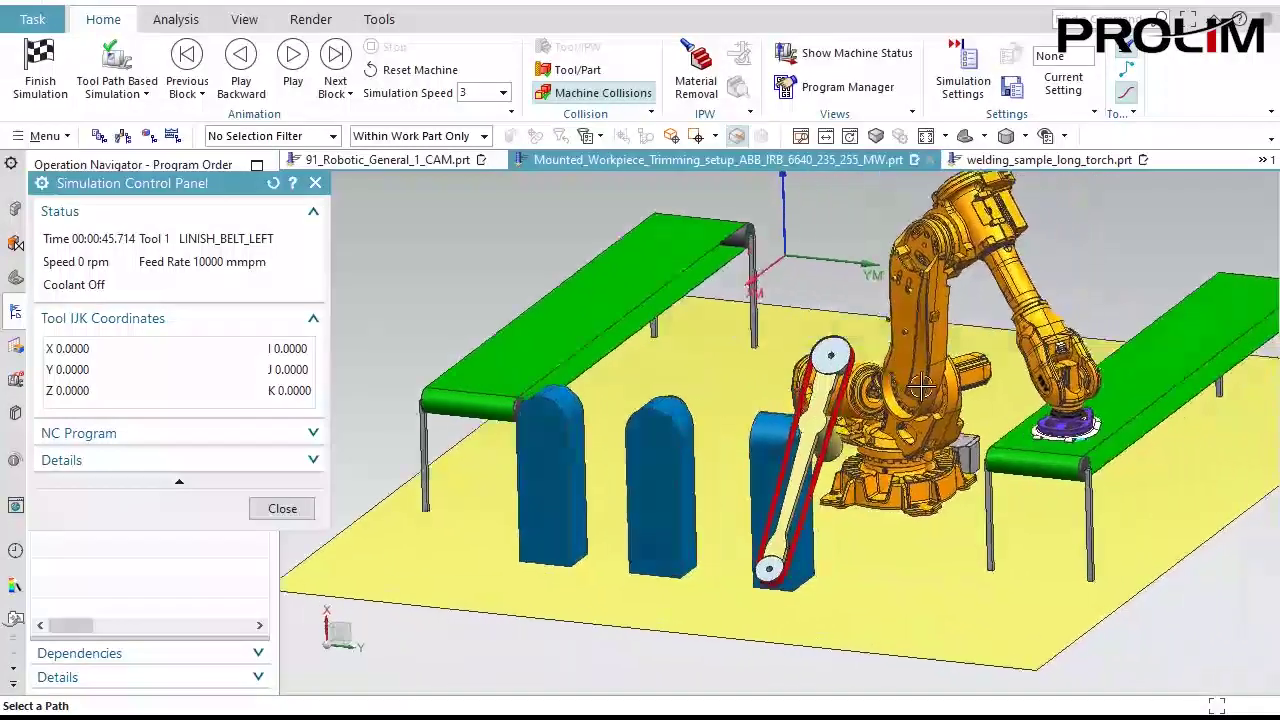
{"action": "scroll", "coordinate": [946, 420], "scroll_direction": "up", "scroll_amount": 4}
{"action": "key", "text": "F8"}
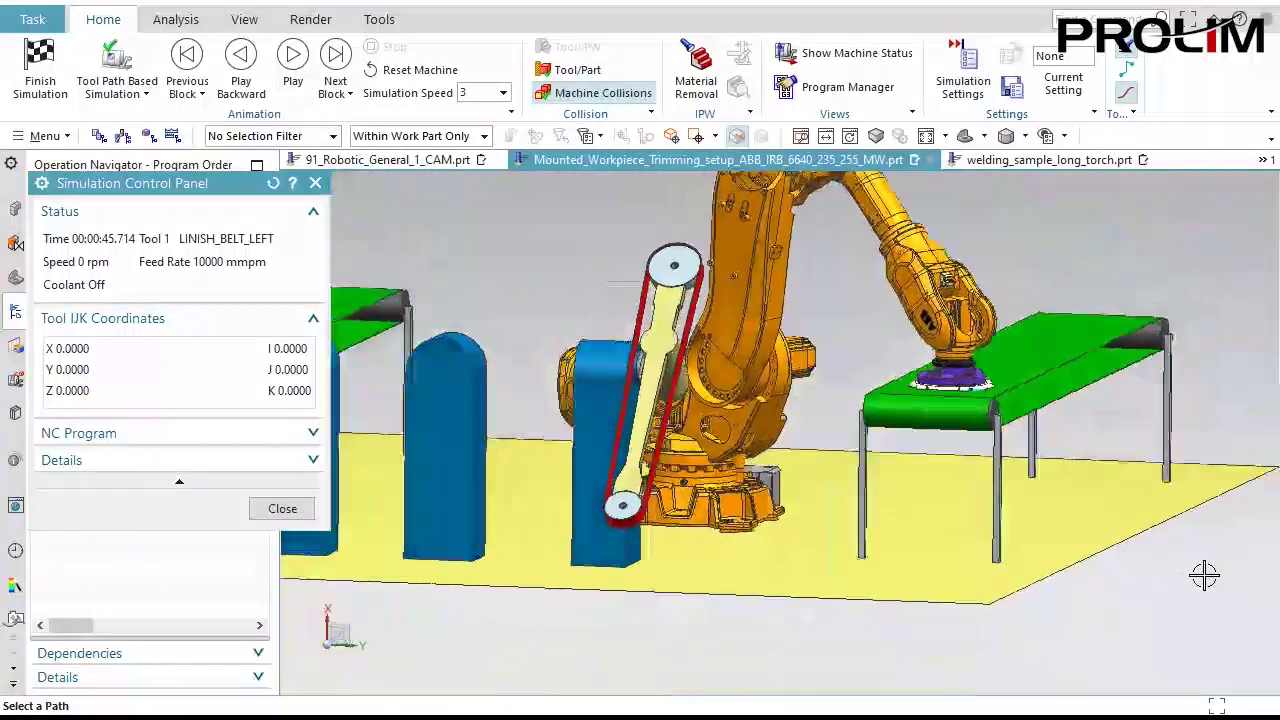
{"action": "middle_click_drag", "start_coordinate": [1201, 578], "coordinate": [1205, 396]}
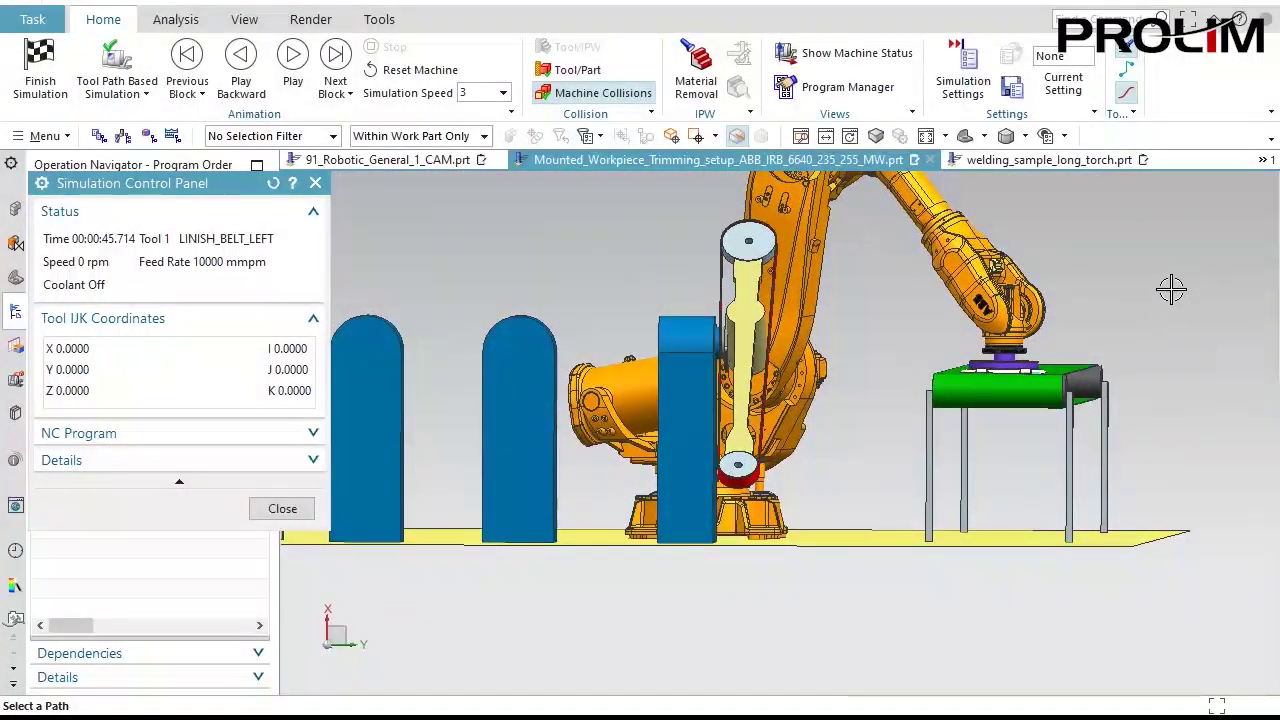
{"action": "middle_click_drag", "start_coordinate": [975, 365], "coordinate": [1071, 677]}
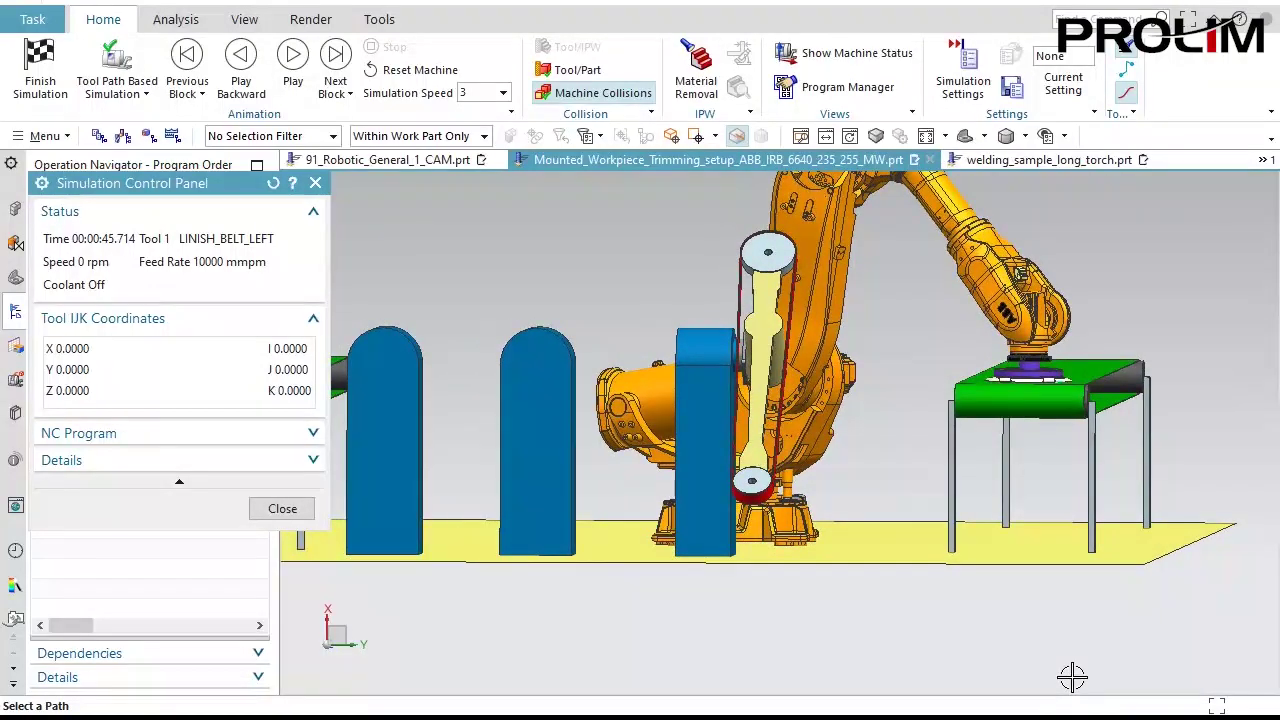
{"action": "key", "text": "Home"}
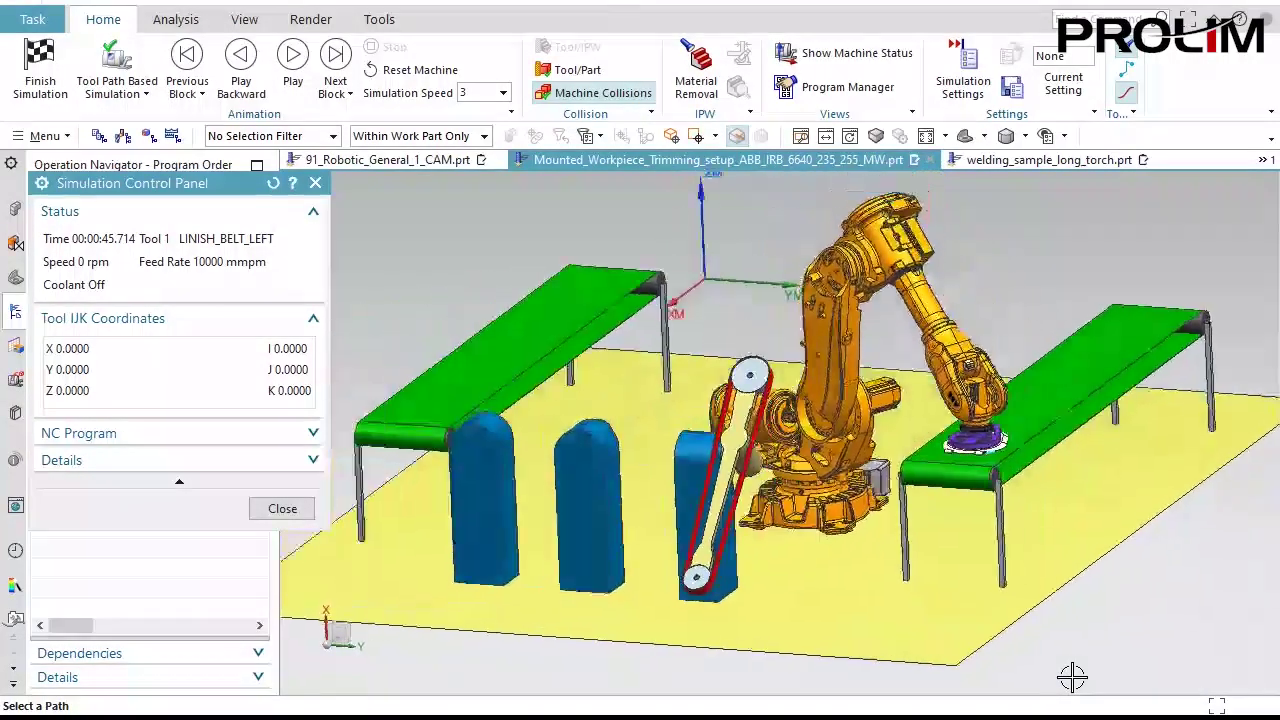
Close and finish the MW_DEMO simulation, and switch to the welding_sample_long_torch part.
{"action": "left_click", "coordinate": [282, 508]}
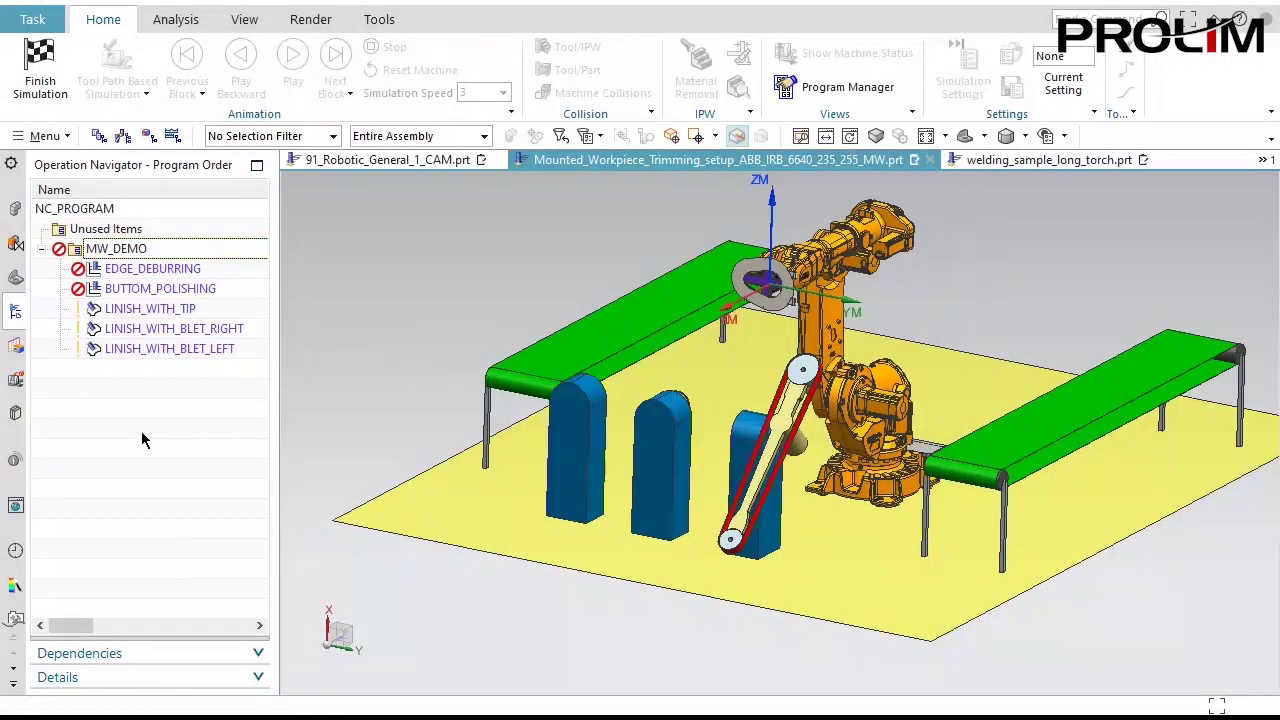
{"action": "middle_click_drag", "start_coordinate": [1005, 212], "coordinate": [1034, 190]}
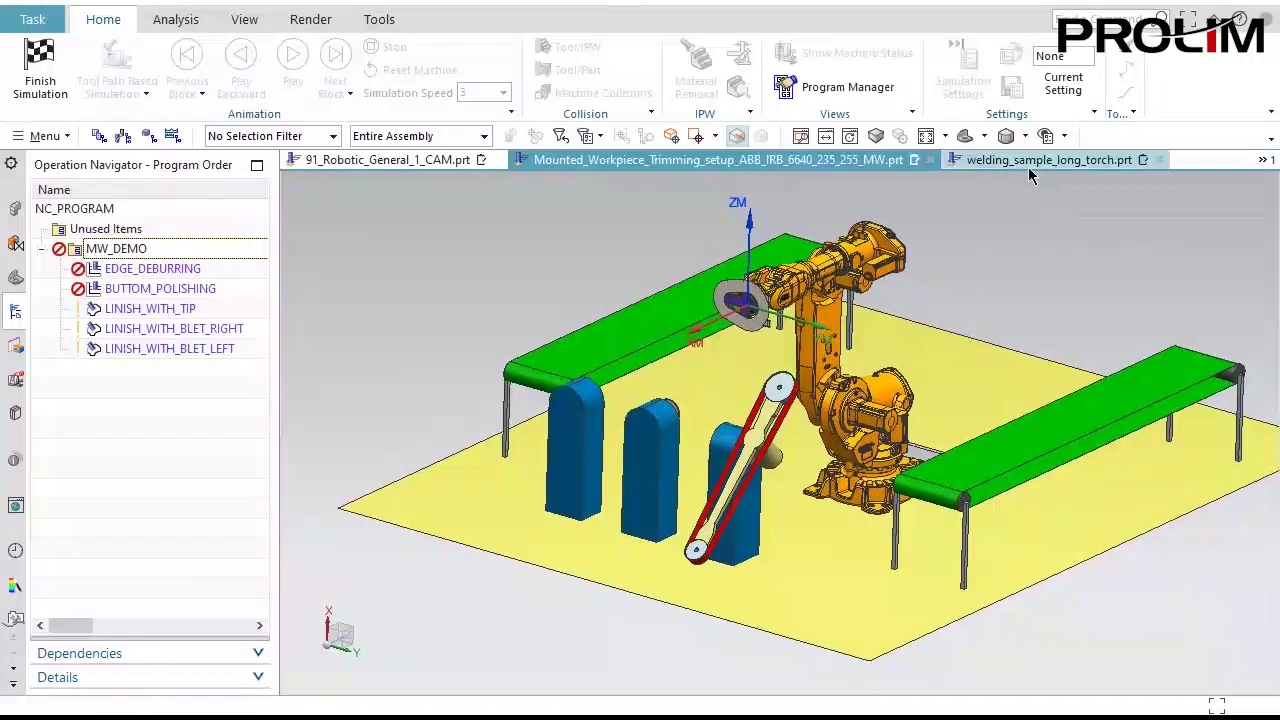
{"action": "left_click", "coordinate": [1030, 162]}
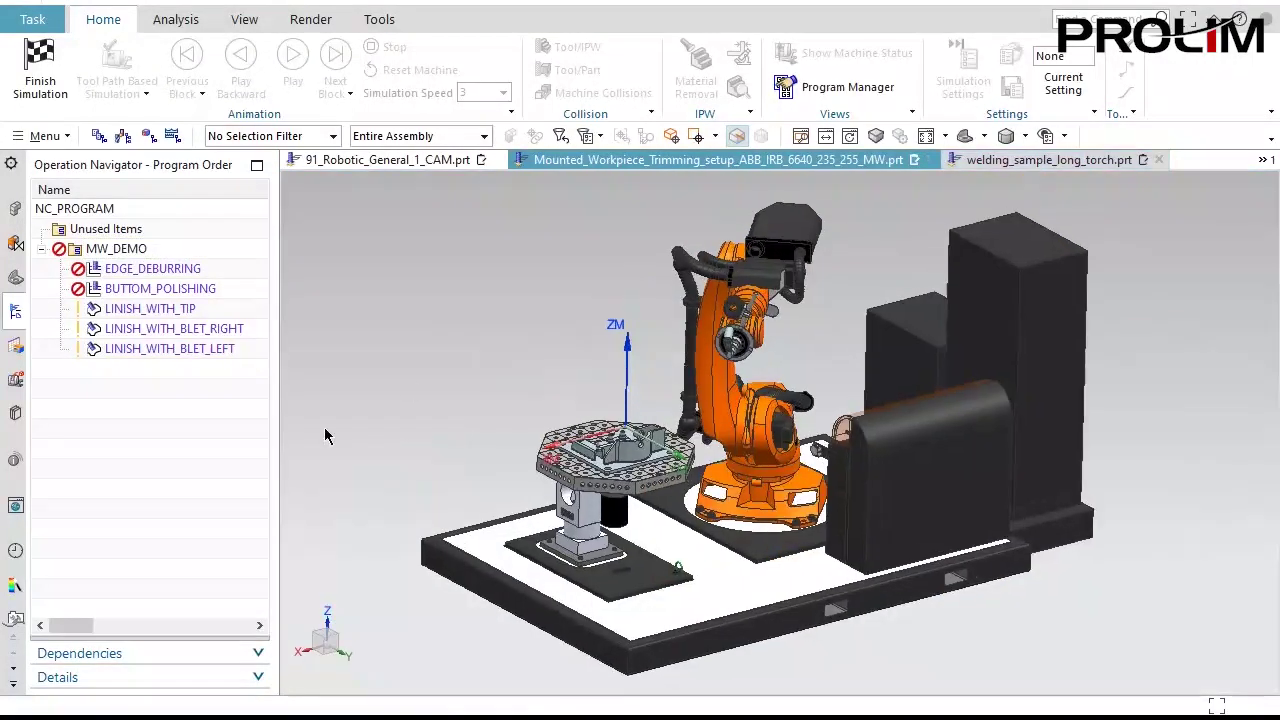
{"action": "left_click", "coordinate": [57, 83]}
{"action": "left_click", "coordinate": [1052, 162]}
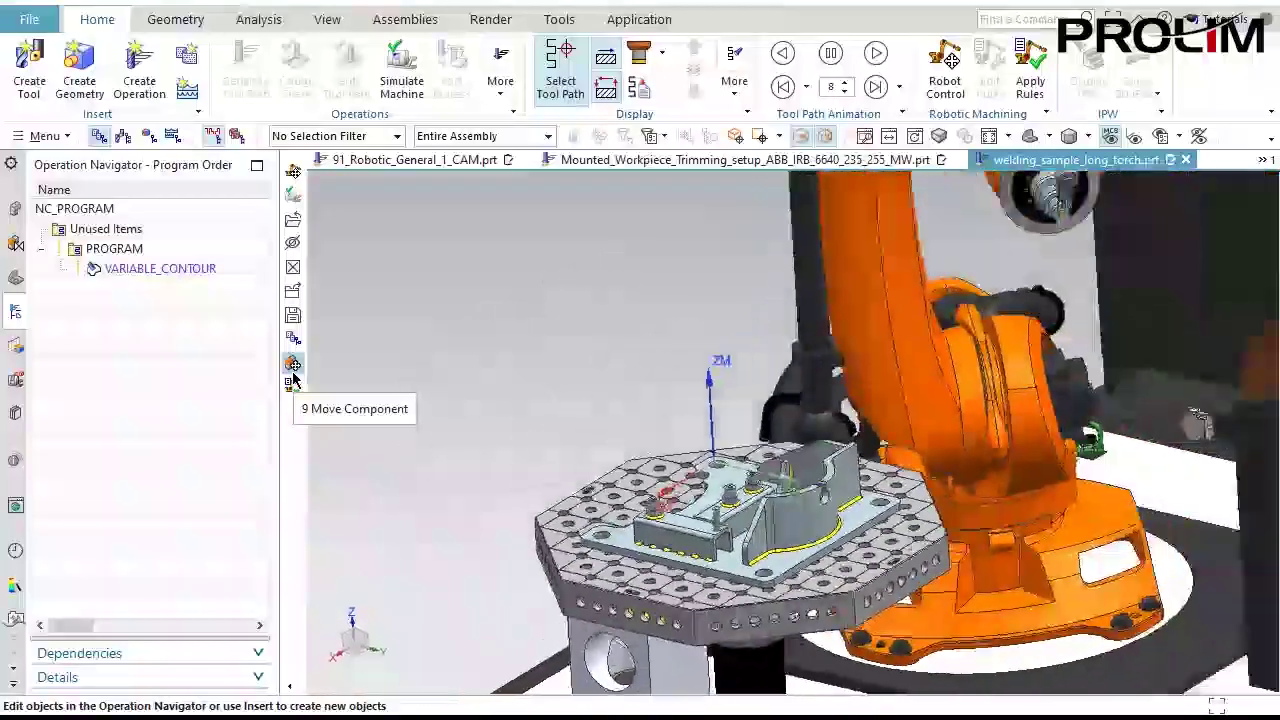
Open the VARIABLE_CONTOUR operation and enlarge its settings to review the geometry, drive method and path settings.
{"action": "left_click", "coordinate": [240, 269]}
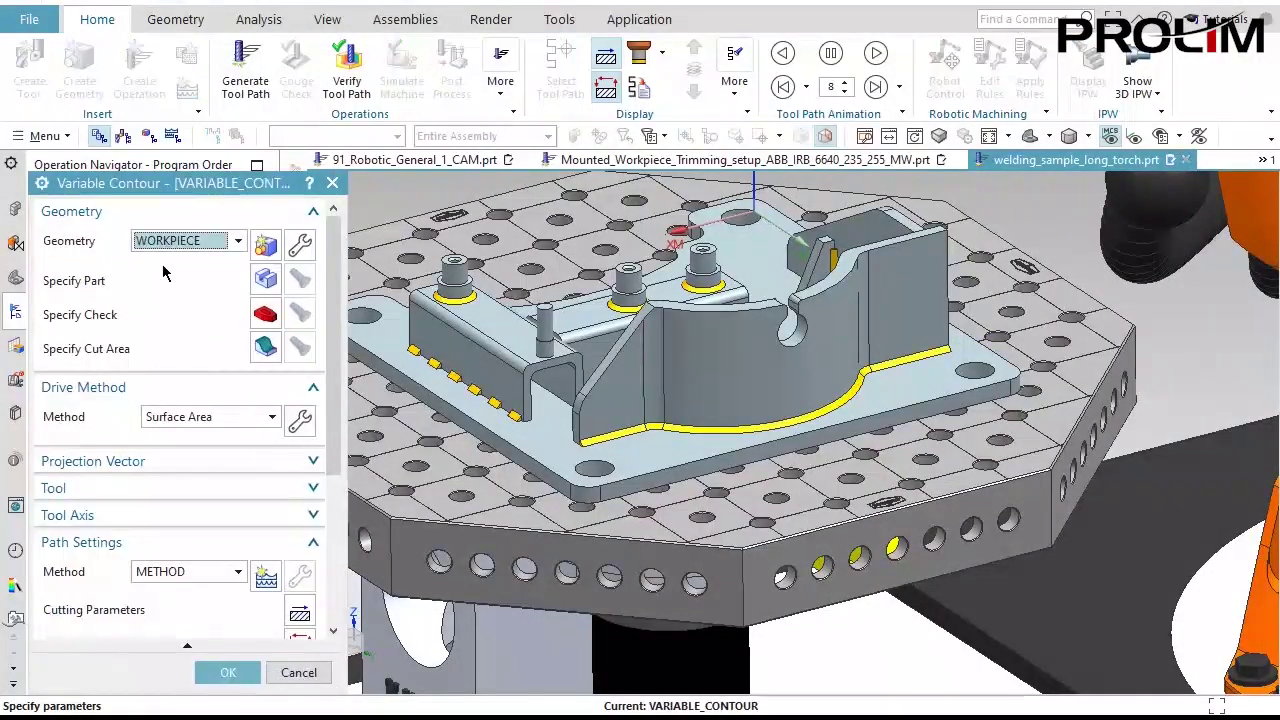
{"action": "left_click_drag", "start_coordinate": [212, 183], "coordinate": [254, 8]}
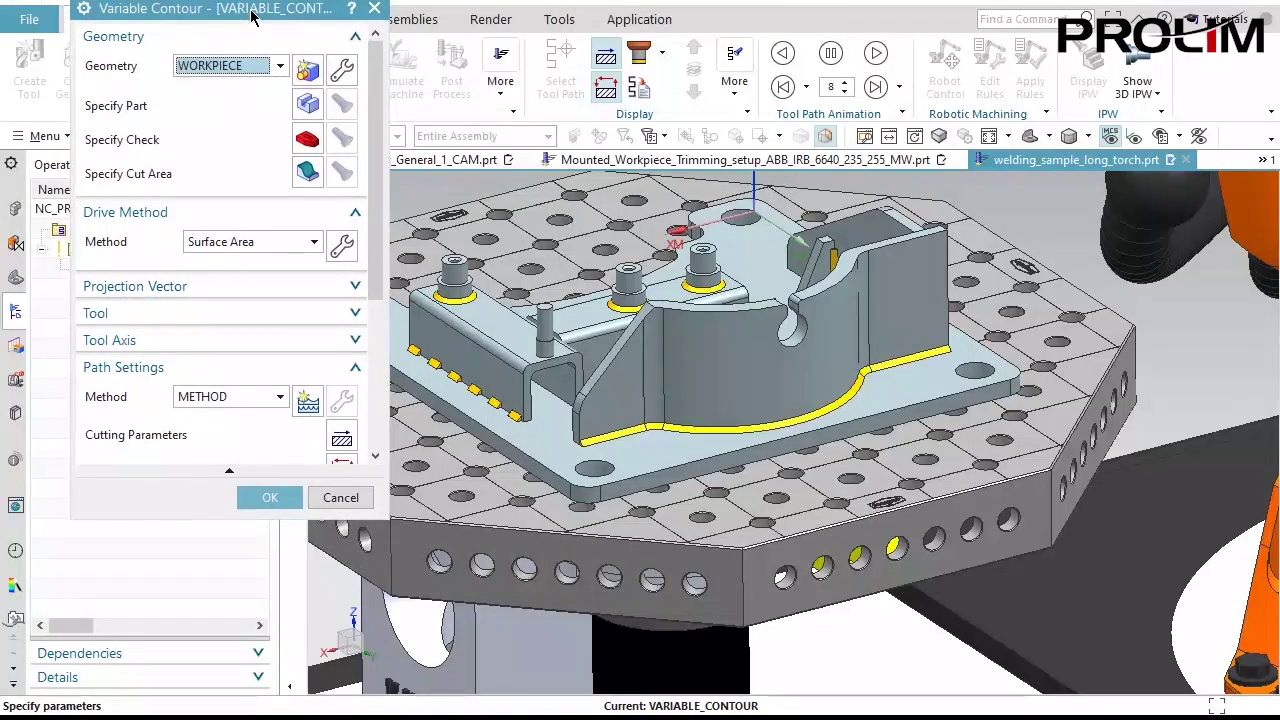
{"action": "left_click_drag", "start_coordinate": [389, 517], "coordinate": [378, 718]}
{"action": "scroll", "coordinate": [209, 518], "scroll_direction": "down", "scroll_amount": 1}
Verify the VARIABLE_CONTOUR weld path by replaying it at animation speed 3, and accept both the verification and the operation.
{"action": "left_click", "coordinate": [234, 645]}
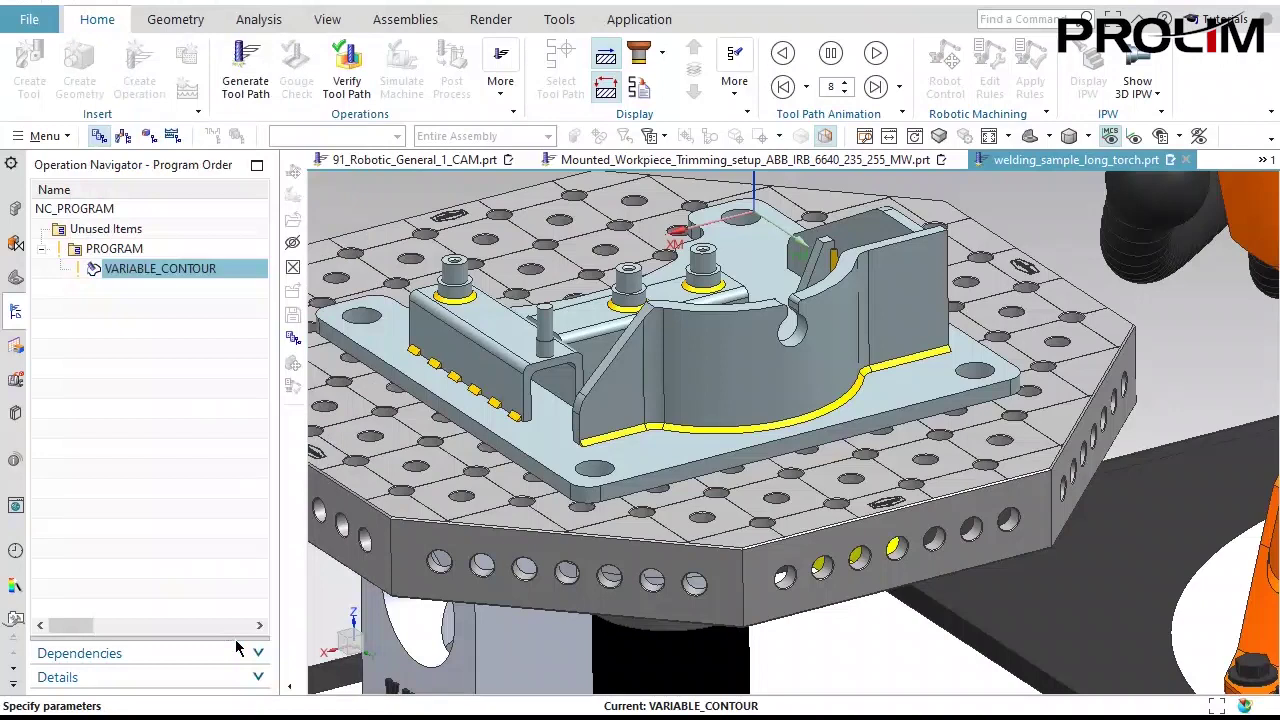
{"action": "left_click", "coordinate": [151, 649]}
{"action": "scroll", "coordinate": [168, 641], "scroll_direction": "down", "scroll_amount": 1}
{"action": "left_click", "coordinate": [221, 655]}
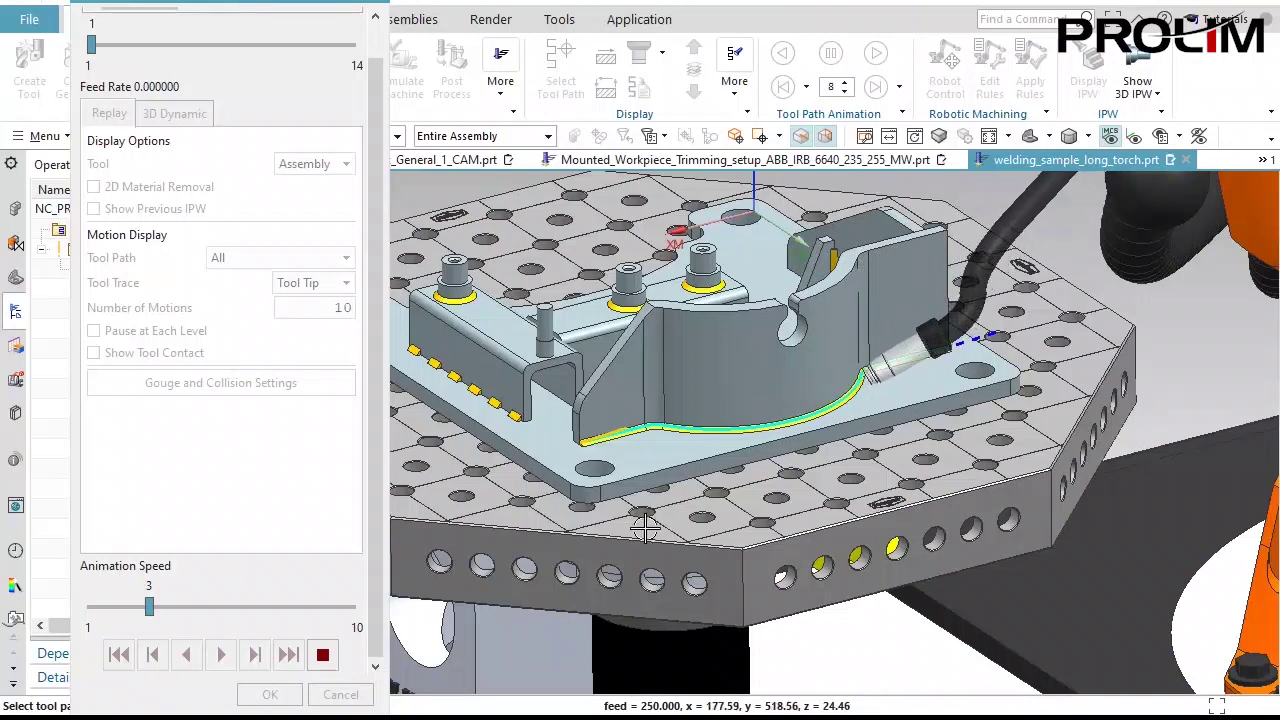
{"action": "scroll", "coordinate": [645, 525], "scroll_direction": "up", "scroll_amount": 3}
{"action": "scroll", "coordinate": [645, 525], "scroll_direction": "down", "scroll_amount": 4}
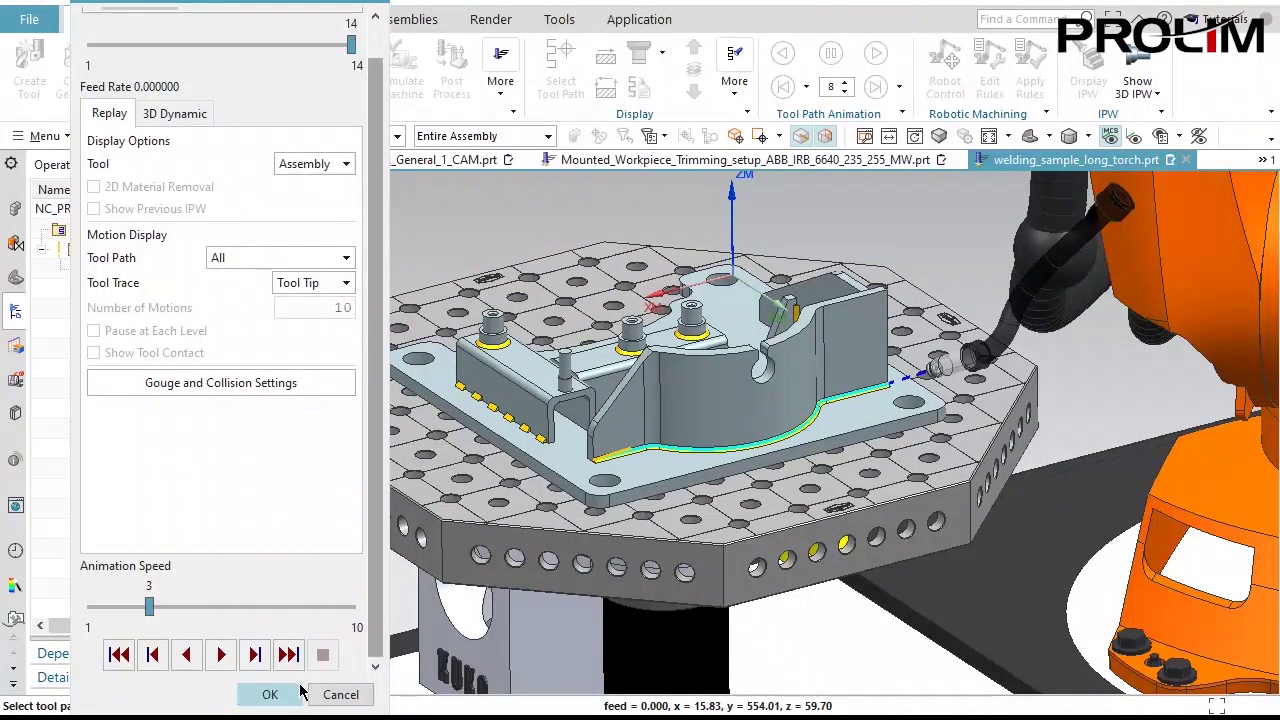
{"action": "left_click", "coordinate": [296, 694]}
{"action": "left_click", "coordinate": [265, 699]}
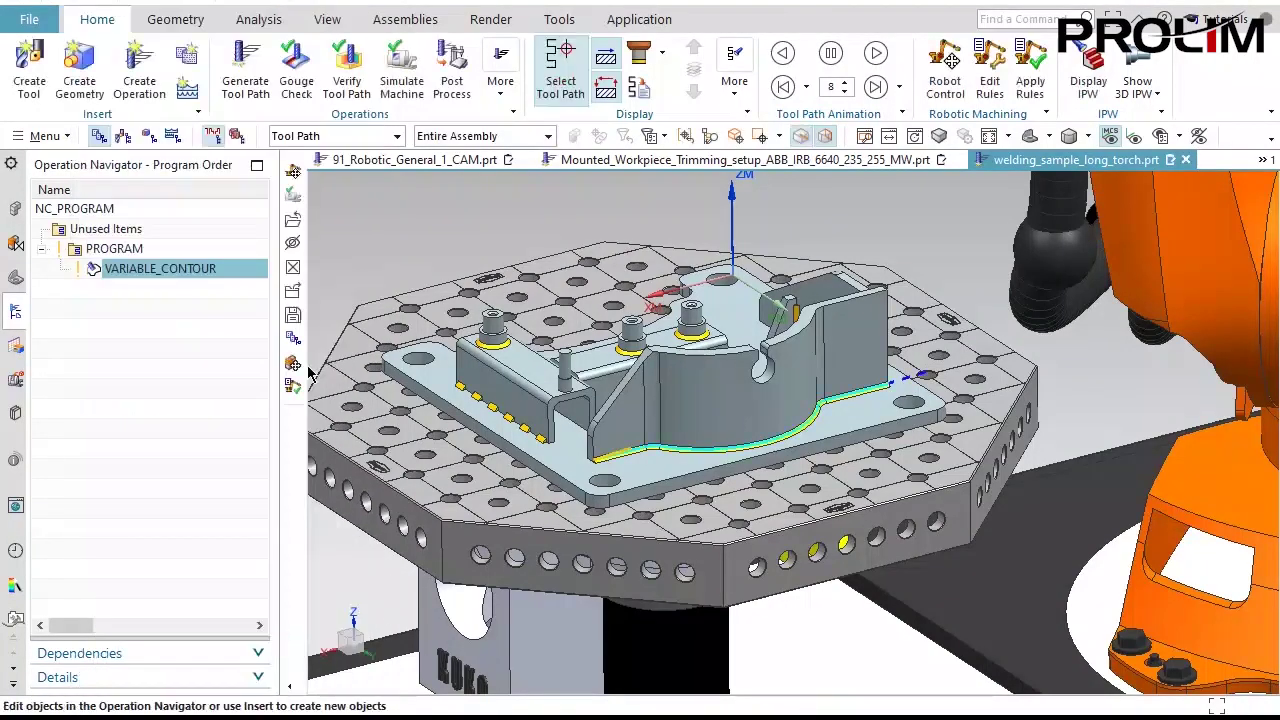
Open the machine simulation for the VARIABLE_CONTOUR welding operation and move its control panel clear of the ribbon.
{"action": "scroll", "coordinate": [389, 217], "scroll_direction": "down", "scroll_amount": 6}
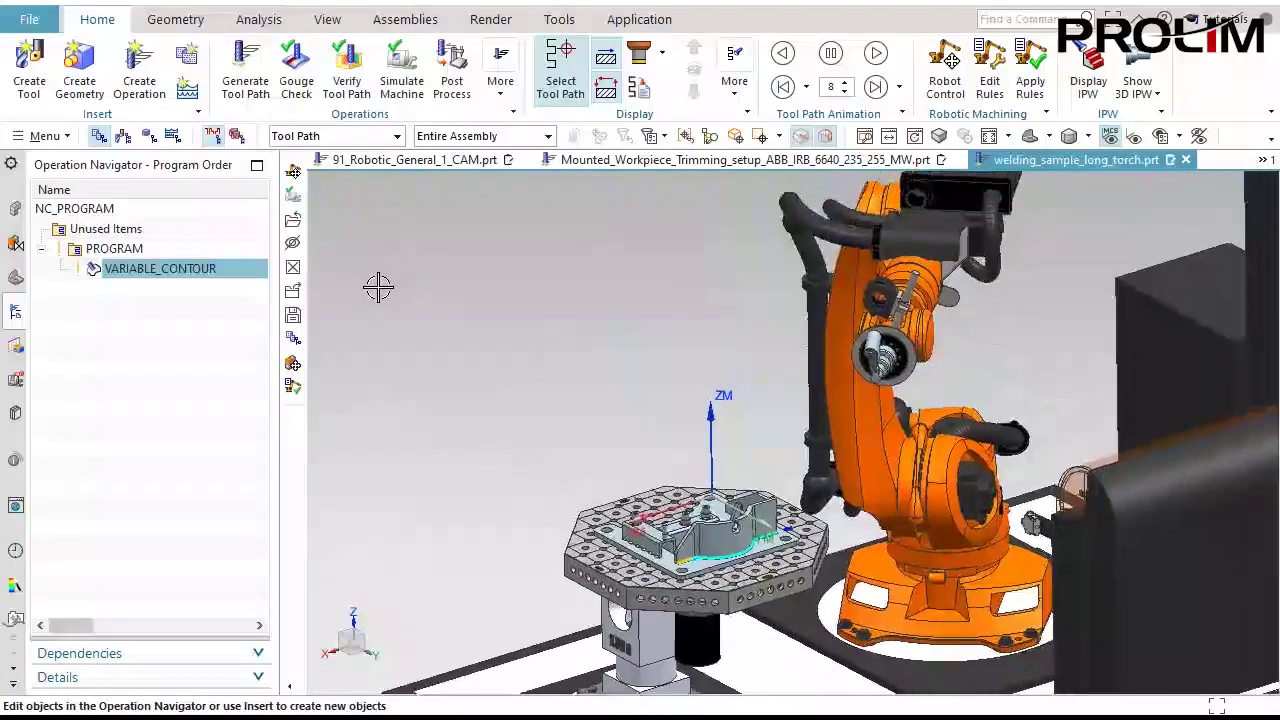
{"action": "scroll", "coordinate": [378, 287], "scroll_direction": "up", "scroll_amount": 1}
{"action": "left_click", "coordinate": [405, 77]}
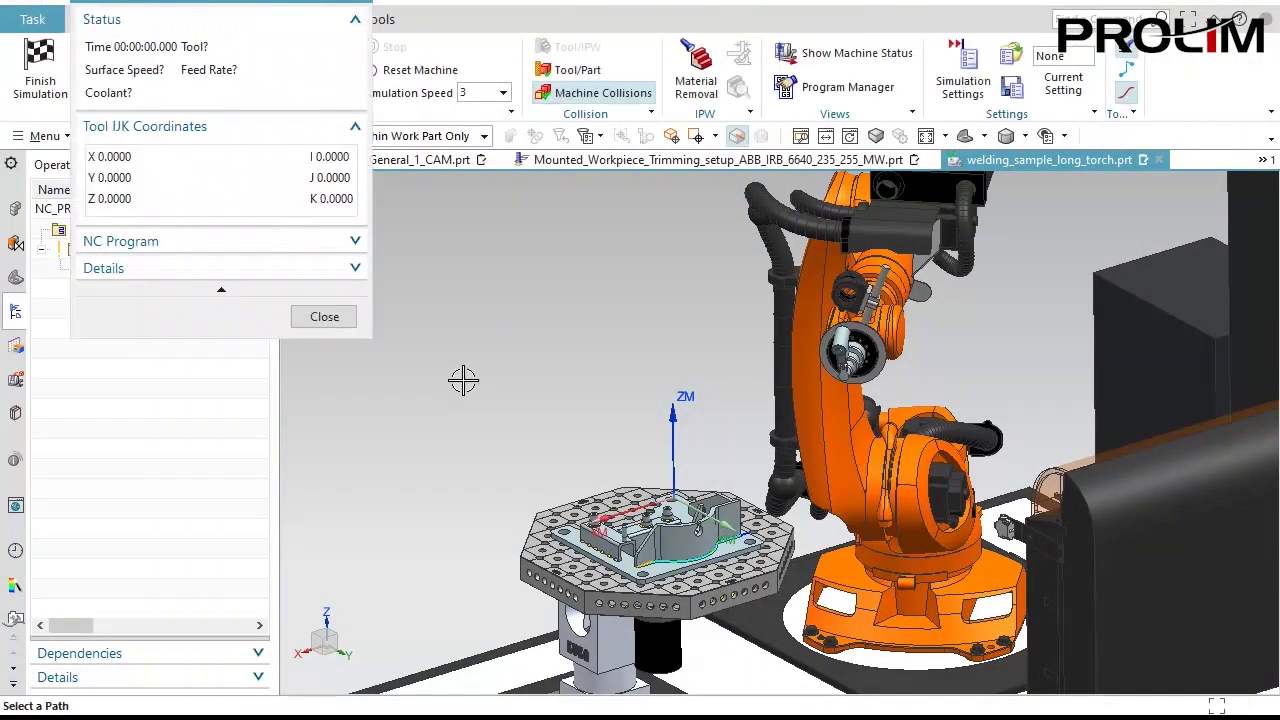
{"action": "left_click_drag", "start_coordinate": [267, 5], "coordinate": [220, 189]}
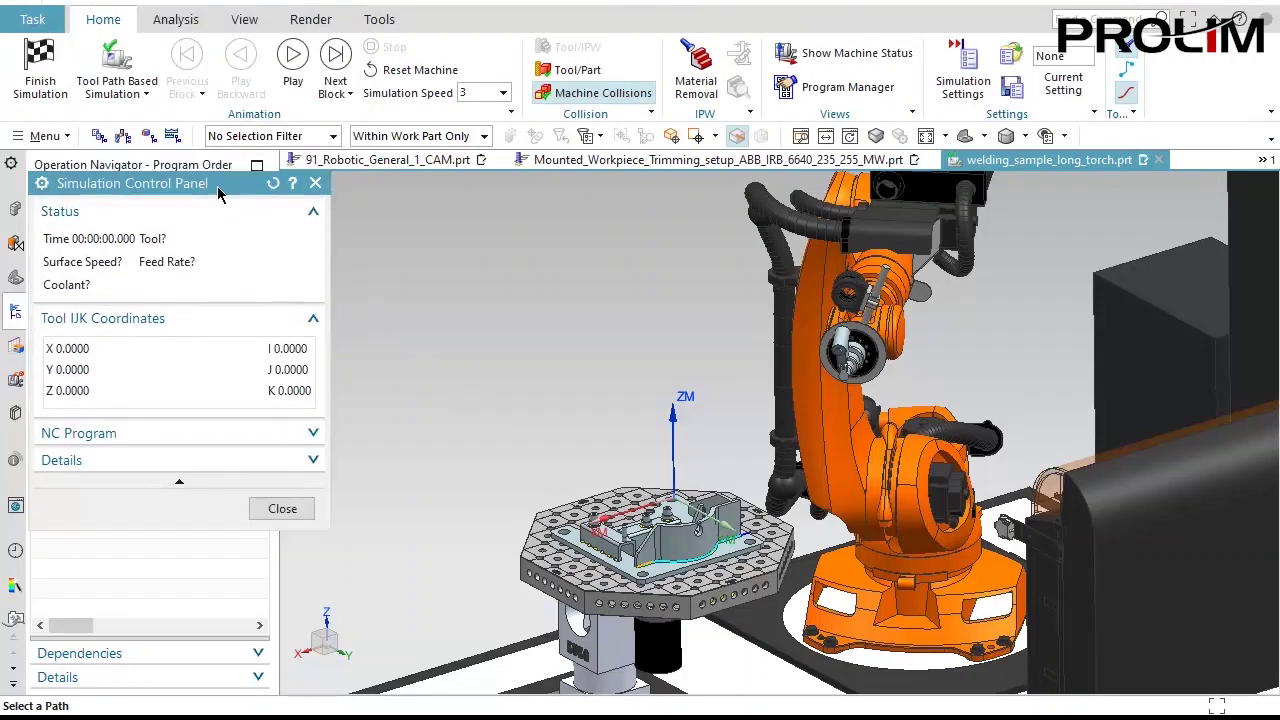
Start the welding simulation and examine the torch up close at the beginning of the weld seam.
{"action": "left_click", "coordinate": [293, 85]}
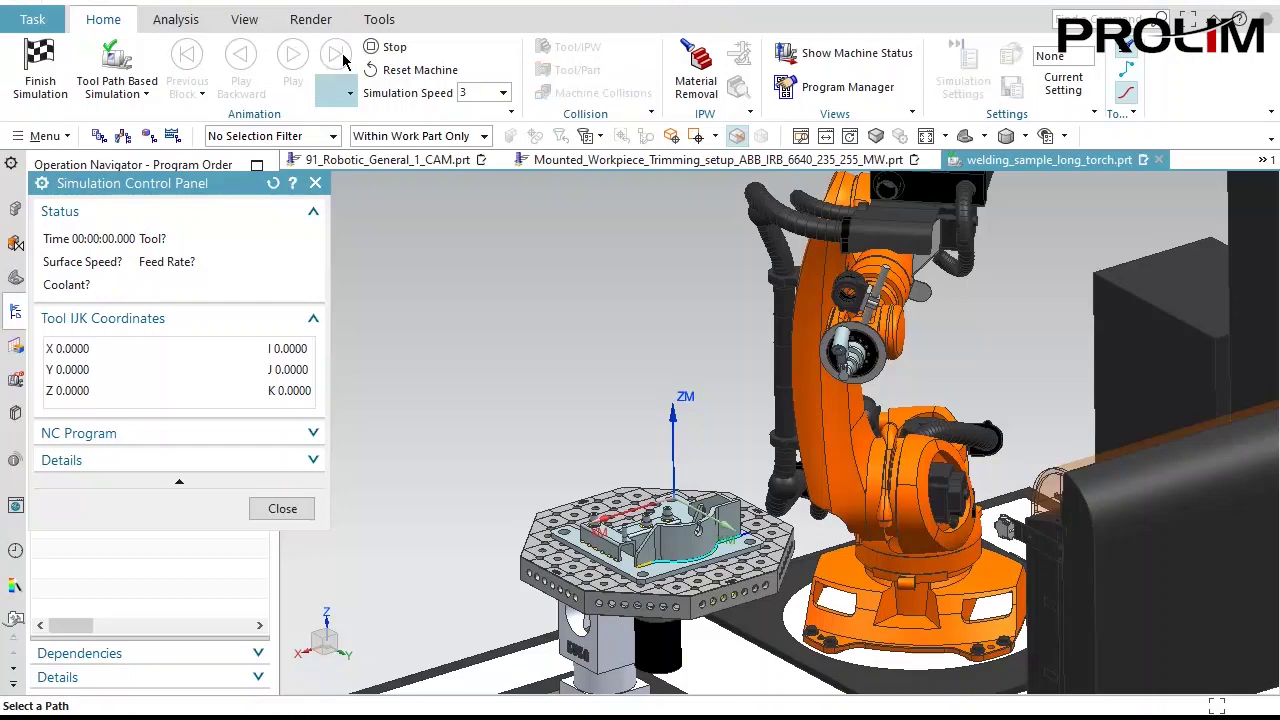
{"action": "left_click", "coordinate": [343, 60]}
{"action": "middle_click_drag", "start_coordinate": [520, 330], "coordinate": [447, 312]}
{"action": "scroll", "coordinate": [470, 312], "scroll_direction": "up", "scroll_amount": 3}
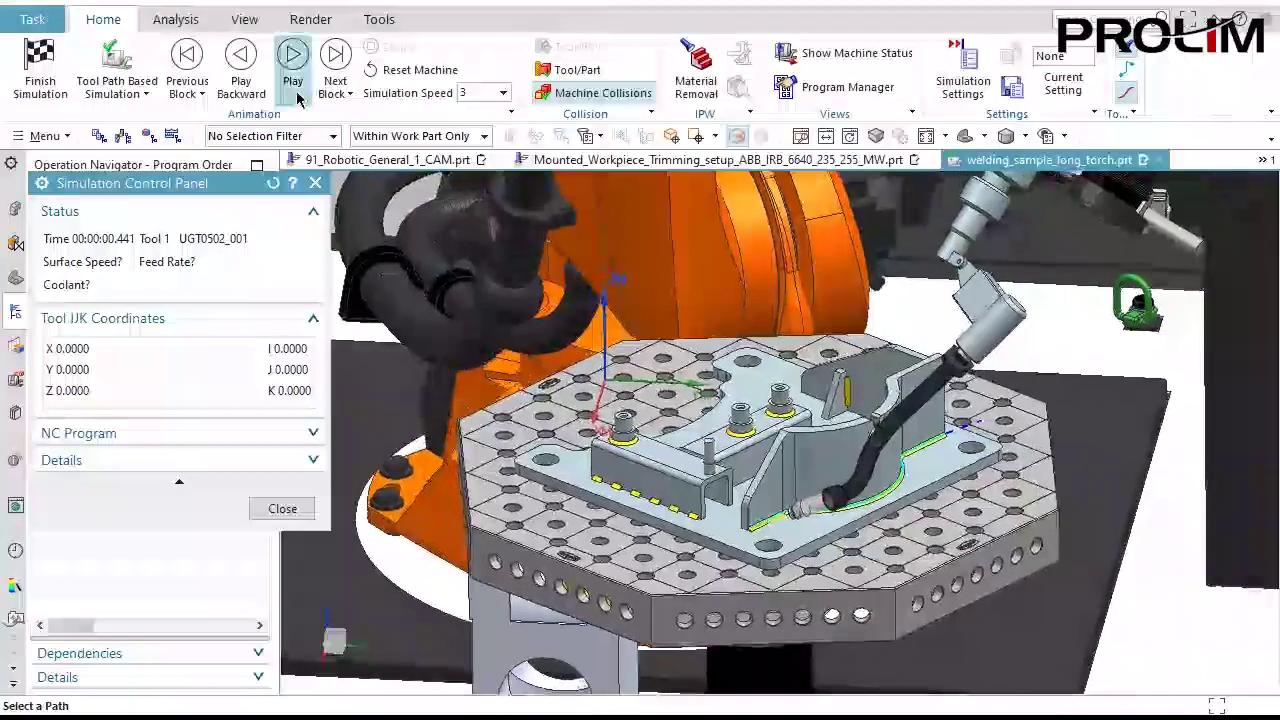
Play the rest of the welding simulation at simulation speed 4, close its control panel and finish the simulation.
{"action": "left_click", "coordinate": [292, 80]}
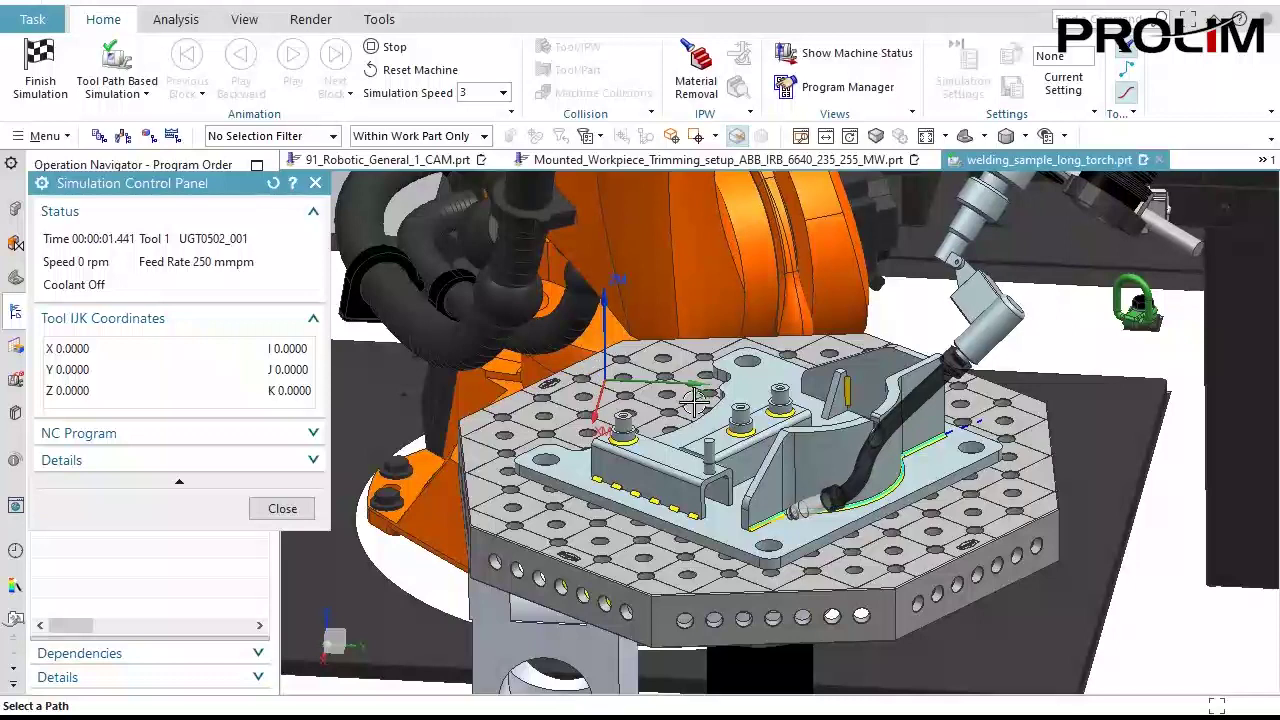
{"action": "left_click", "coordinate": [503, 92]}
{"action": "left_click", "coordinate": [487, 181]}
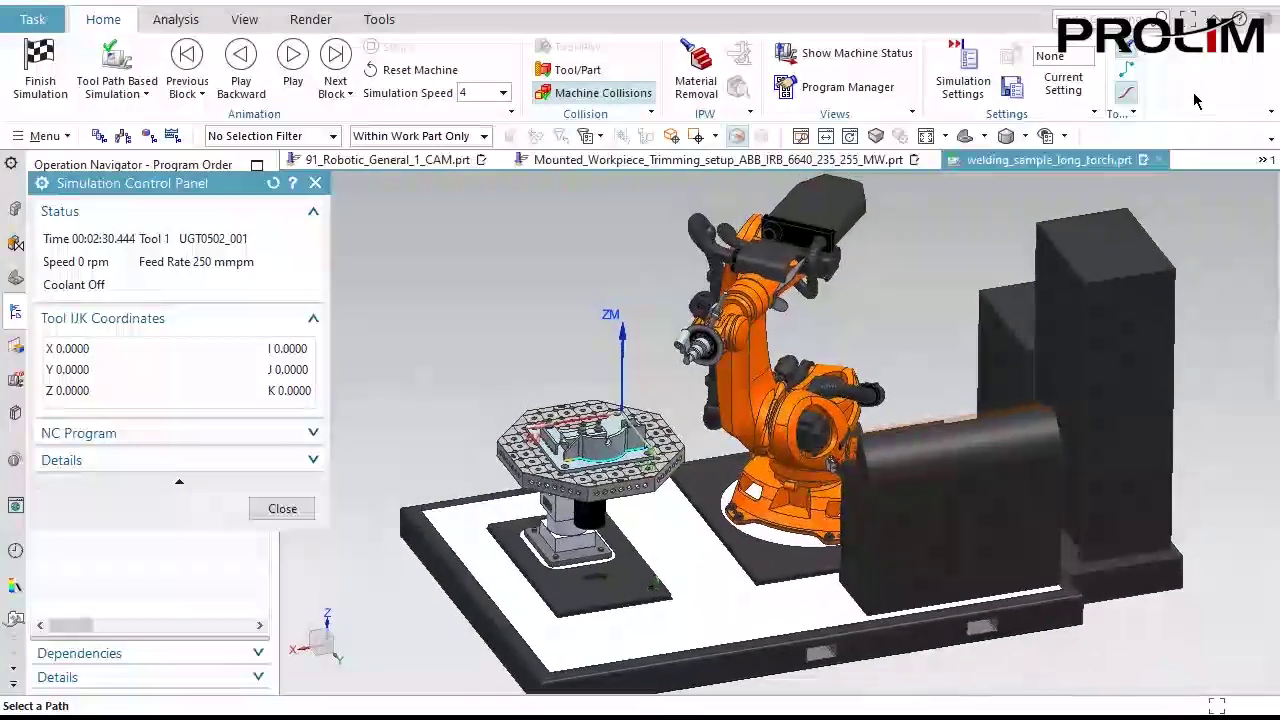
{"action": "left_click", "coordinate": [282, 508]}
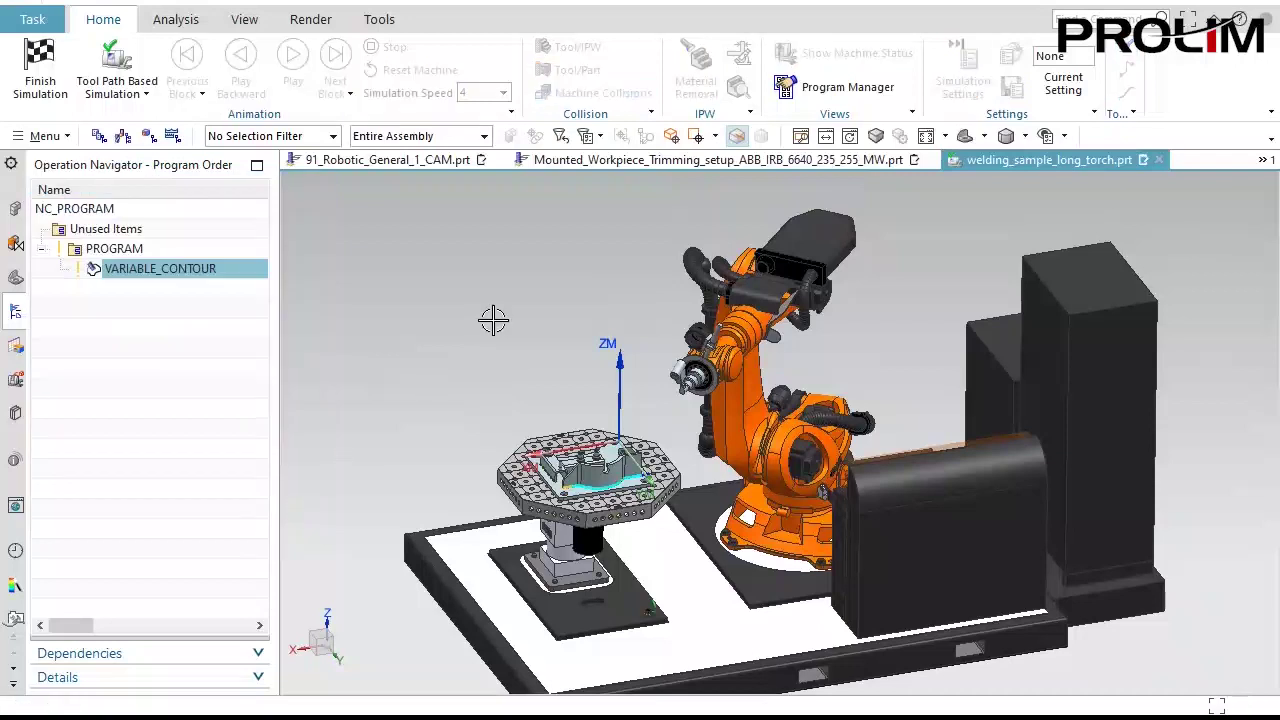
{"action": "left_click", "coordinate": [40, 62]}
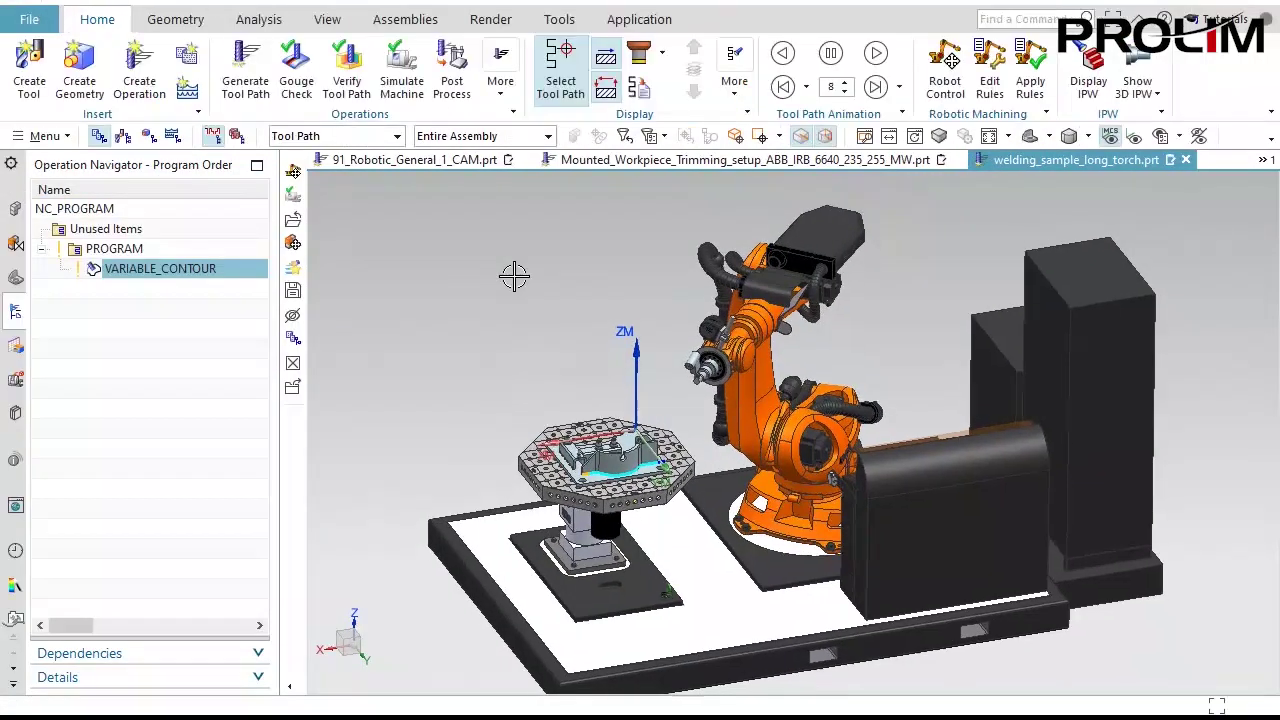